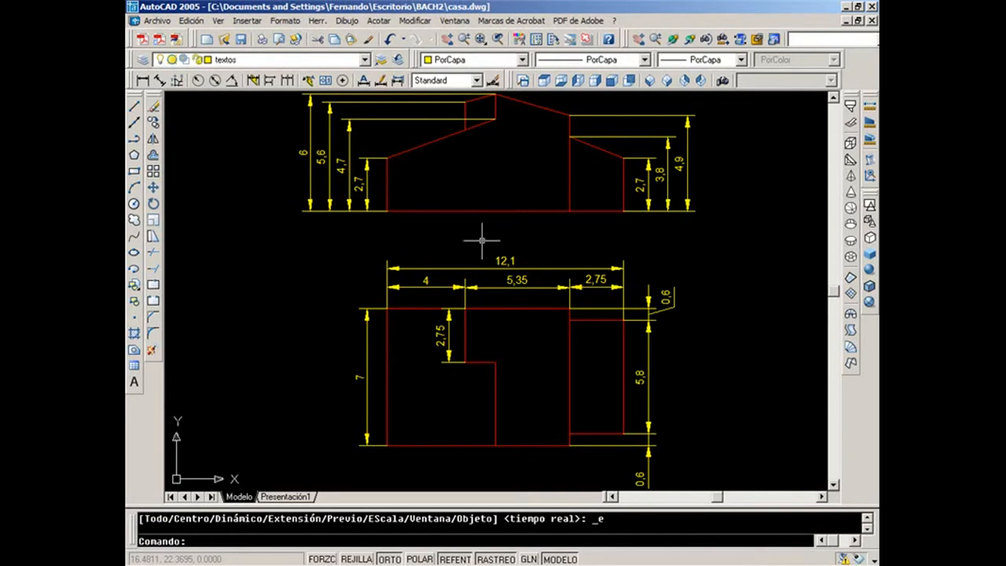
Turn off the textos layer to hide the dimensions and make auxiliar the current layer.
scroll(472, 207, down, 2)
middle_drag(471, 207, 424, 256)
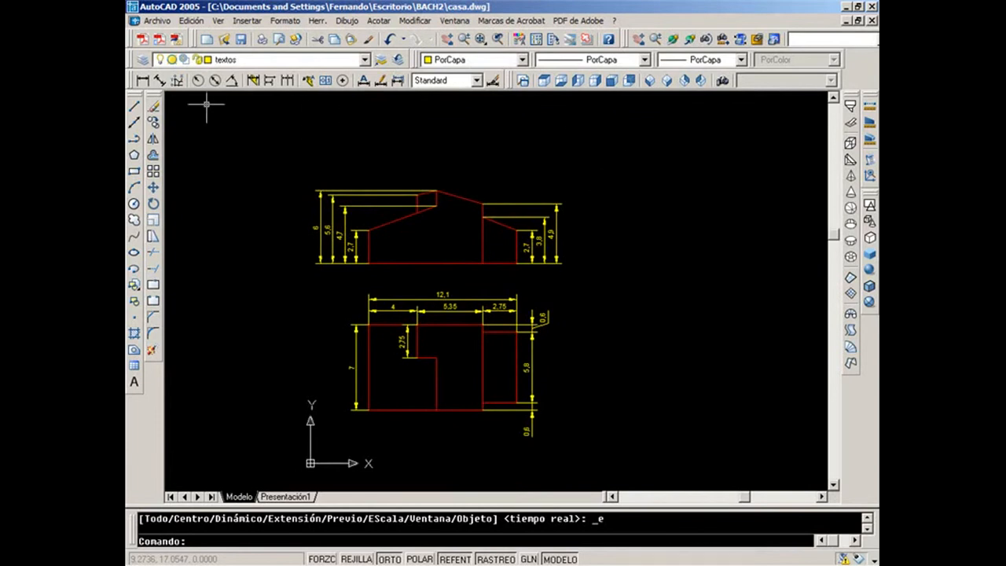
click(222, 59)
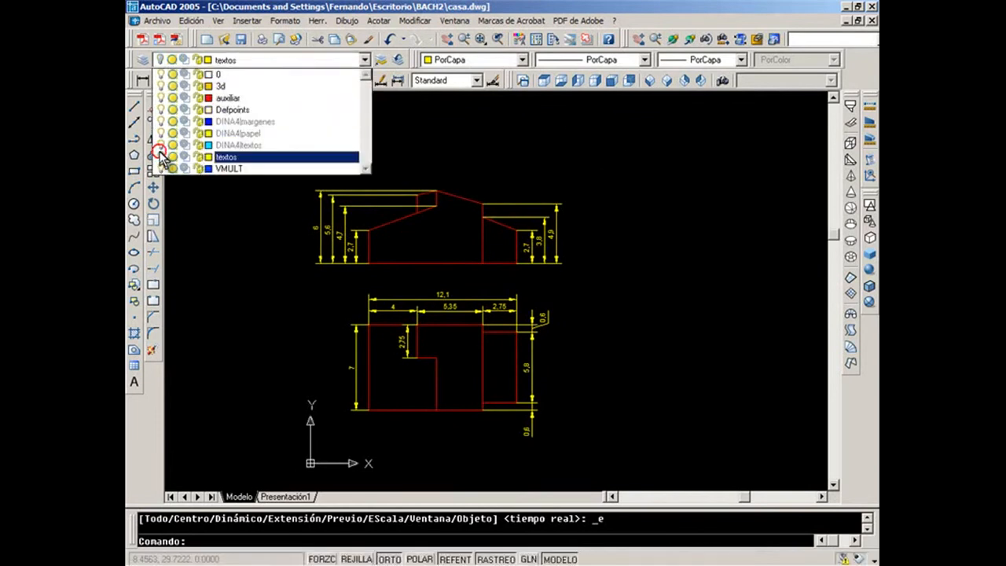
click(228, 99)
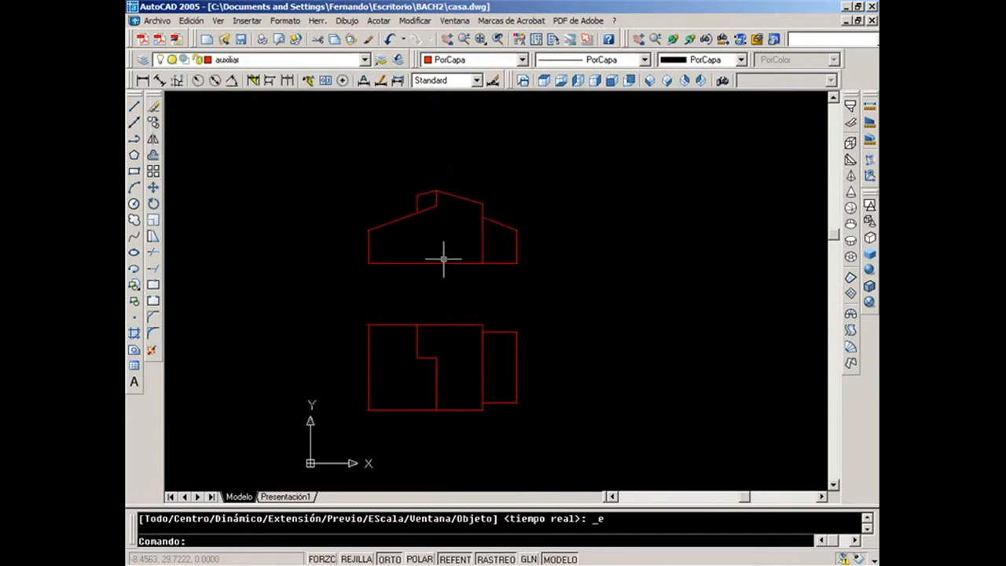
scroll(451, 262, up, 2)
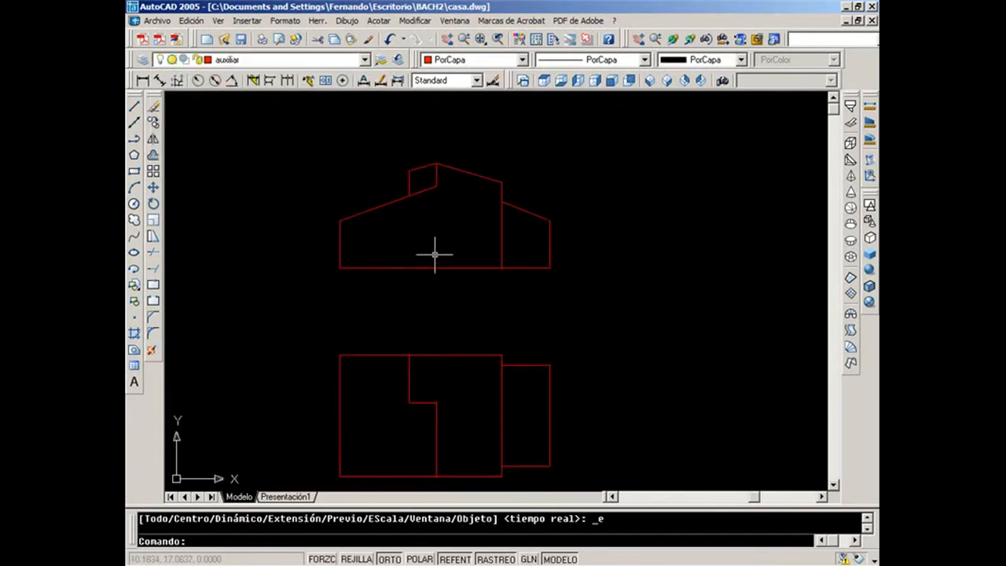
Copy the whole house elevation horizontally to an empty area far to the right of the original views.
click(153, 123)
click(597, 336)
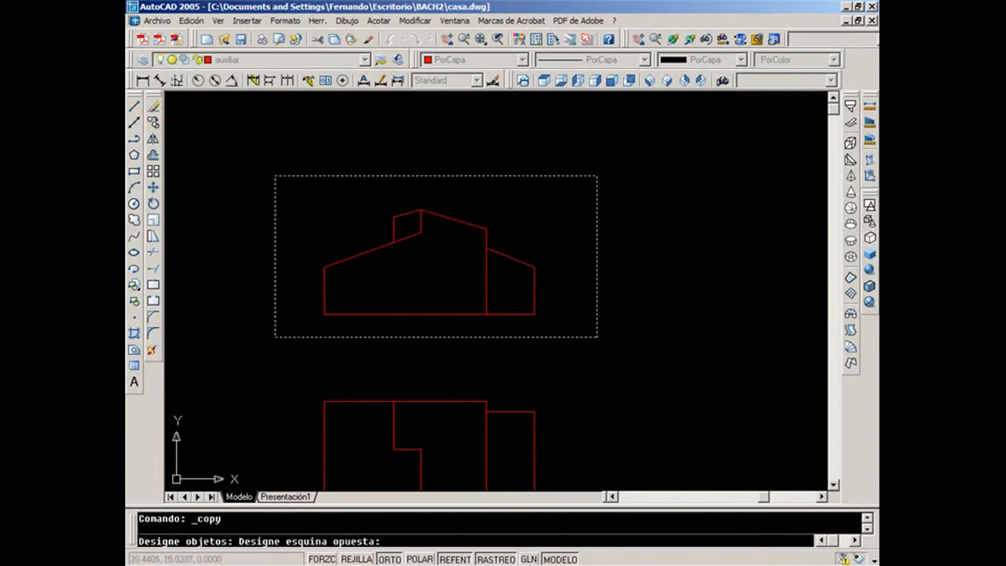
click(283, 180)
key(Return)
click(418, 272)
scroll(419, 272, down, 3)
middle_drag(449, 270, 243, 281)
middle_drag(777, 284, 719, 290)
click(764, 289)
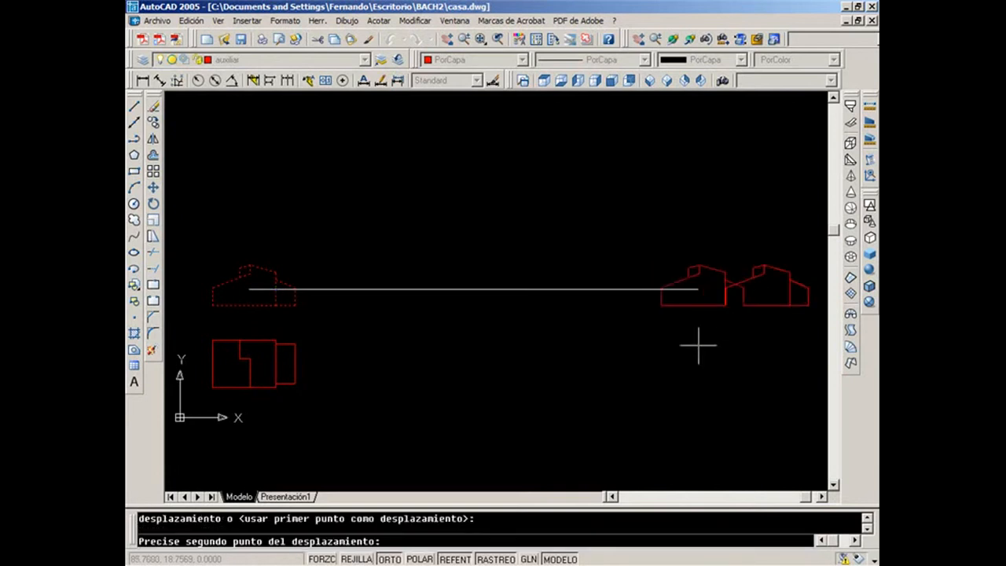
key(Return)
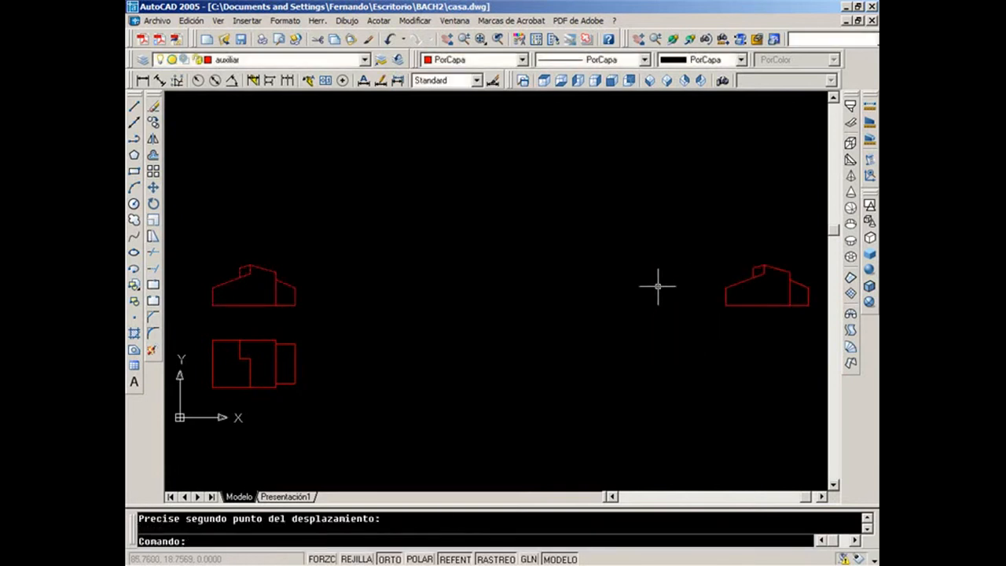
Switch to the southwest isometric view, framed on the copied elevation.
scroll(710, 286, up, 2)
middle_drag(767, 291, 501, 320)
scroll(771, 296, up, 3)
click(651, 83)
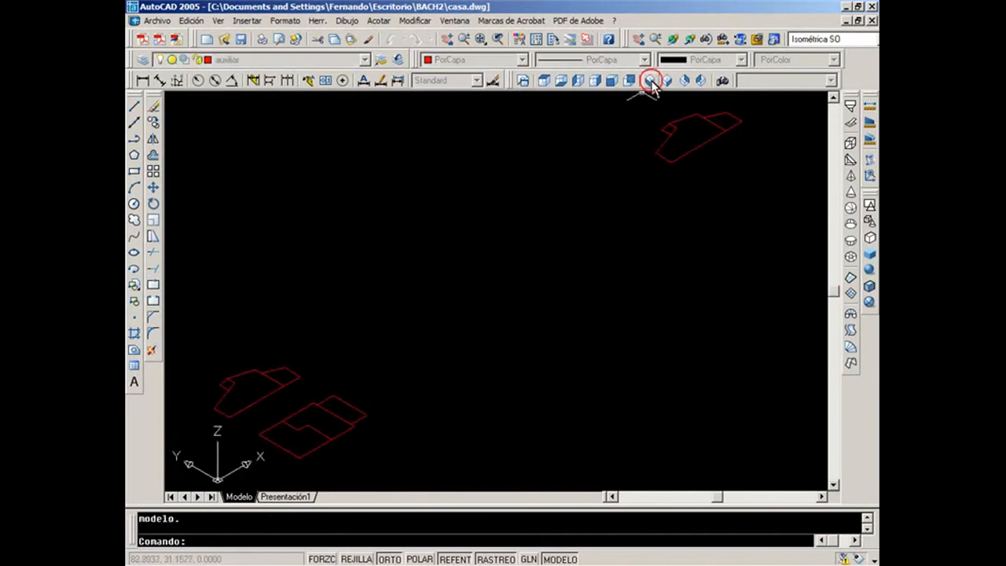
middle_drag(698, 152, 588, 363)
scroll(617, 334, up, 5)
middle_drag(517, 400, 509, 288)
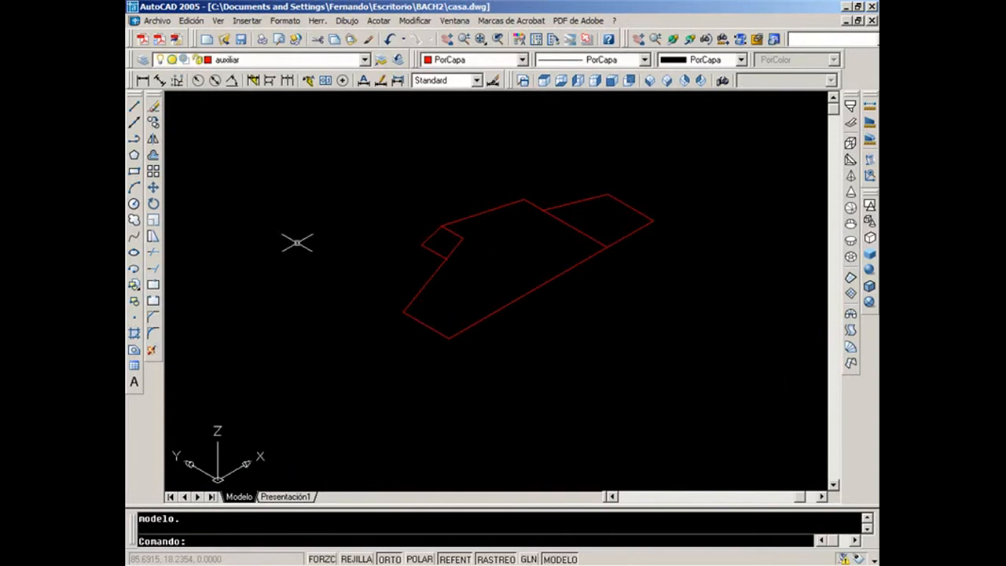
Turn the textos layer back on to display the dimensions of the original elevation and plan.
click(229, 61)
click(212, 240)
scroll(337, 262, down, 4)
middle_drag(333, 265, 590, 168)
scroll(387, 337, up, 7)
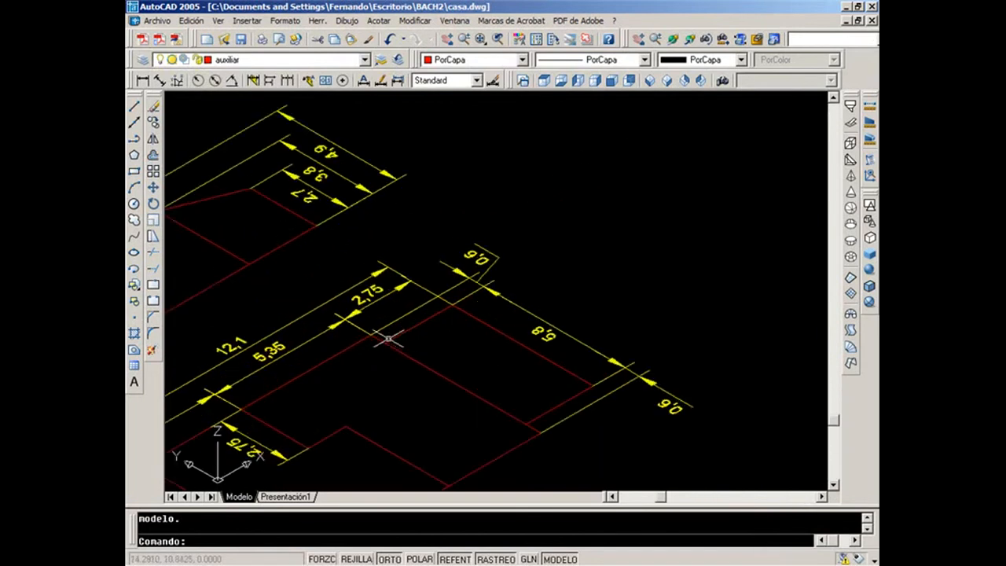
scroll(539, 202, down, 5)
middle_drag(692, 184, 625, 325)
middle_drag(681, 206, 528, 290)
scroll(508, 287, up, 6)
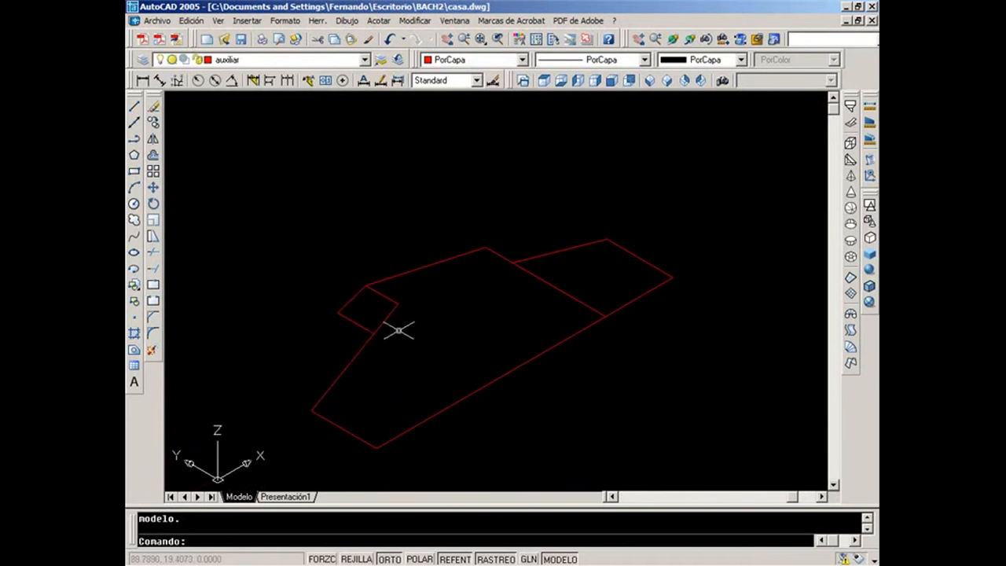
Rotate the copied elevation upright in 3D by 90° about the X axis through its lower left corner.
click(415, 20)
mouse_move(449, 322)
click(540, 344)
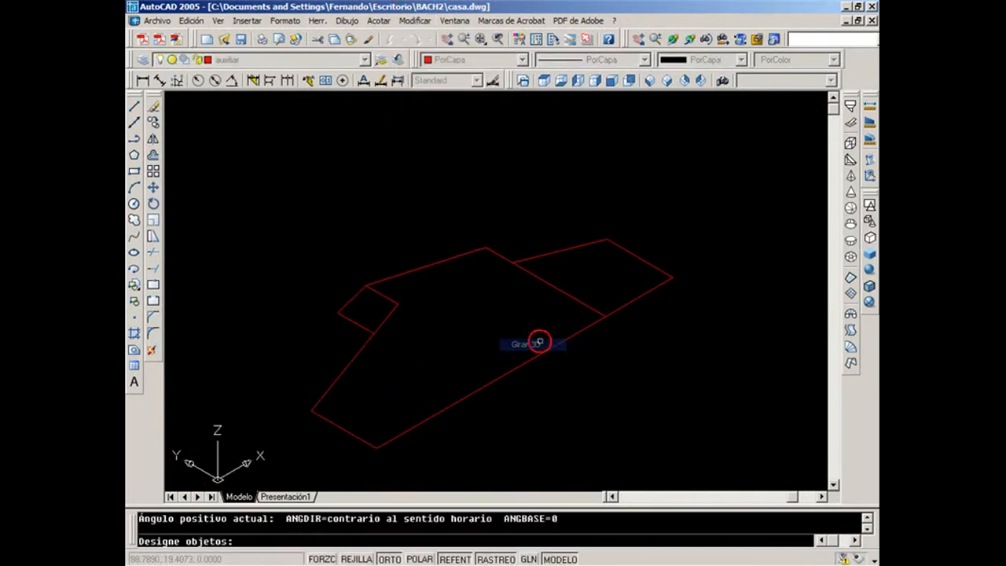
click(692, 409)
click(265, 229)
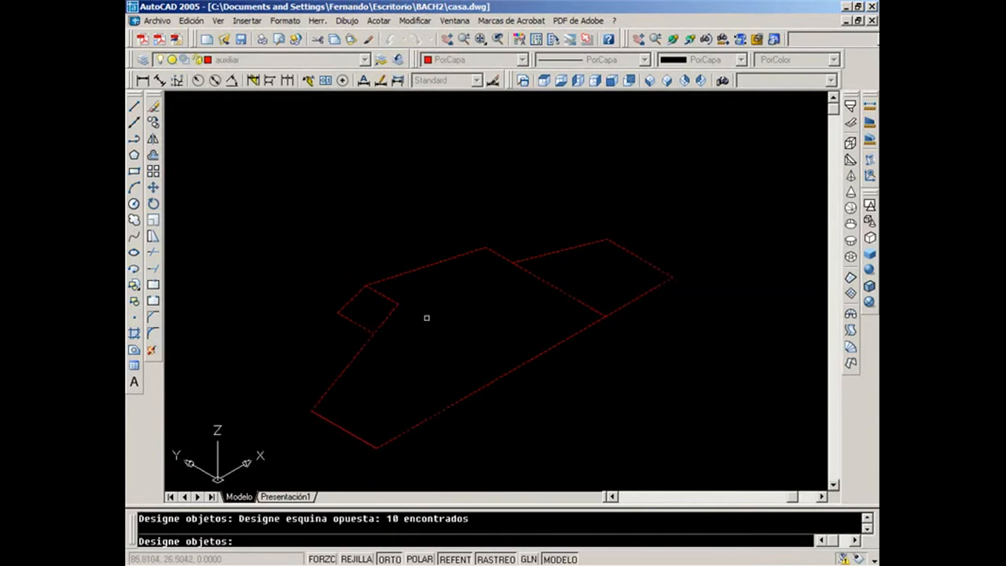
click(356, 439)
right_click(419, 398)
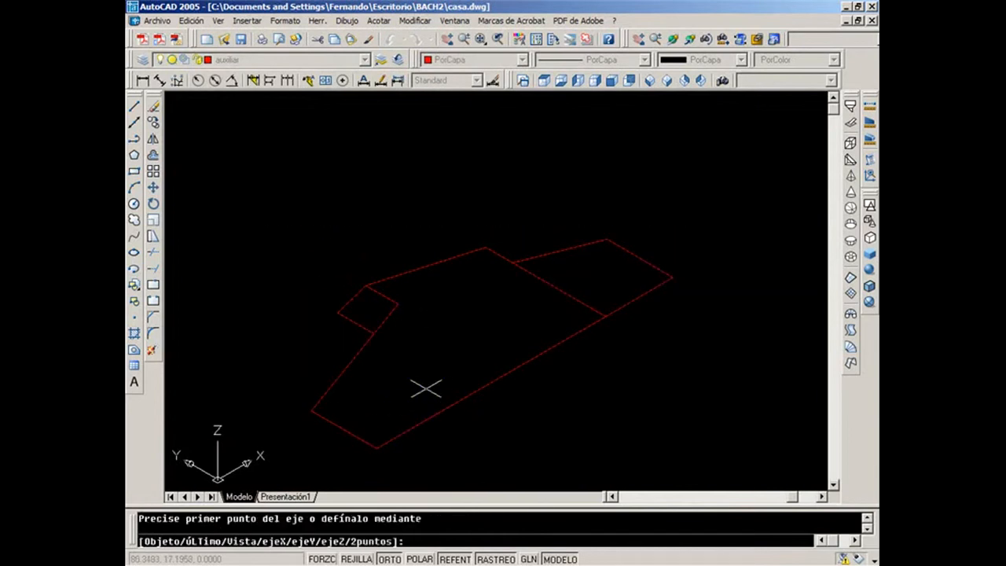
scroll(427, 385, down, 3)
middle_drag(427, 386, 459, 311)
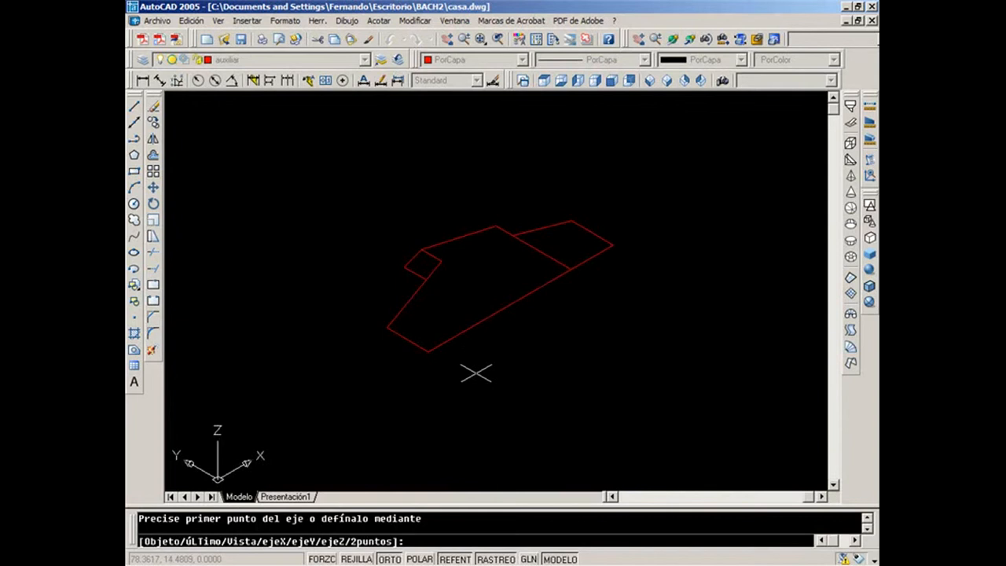
key(Return)
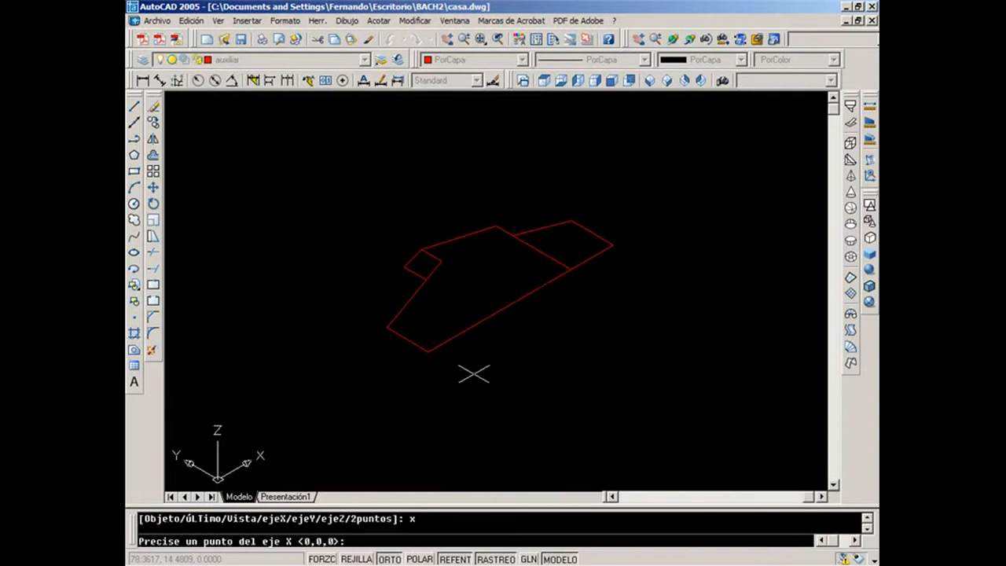
click(428, 351)
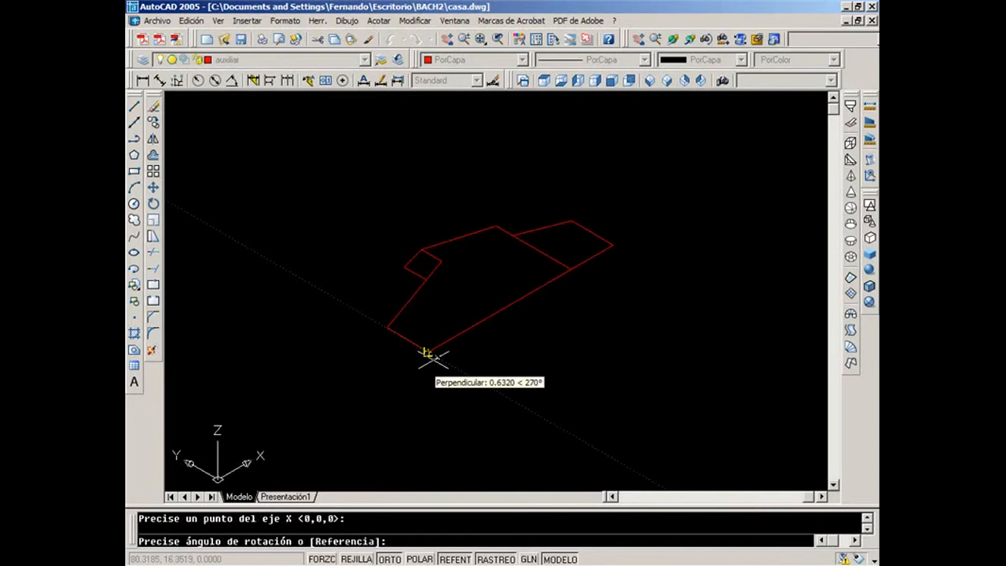
key(Return)
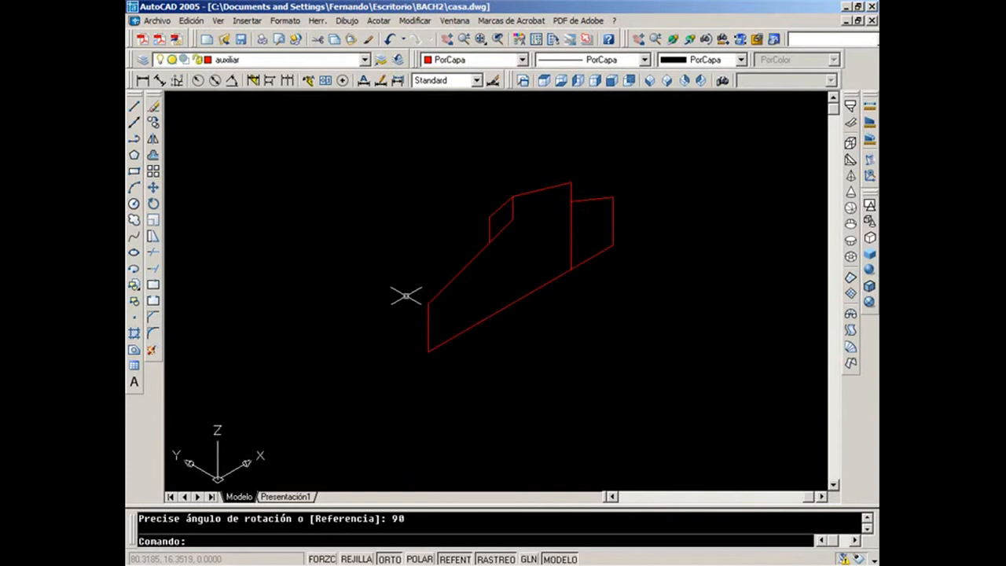
Examine the dimensioned plan for the depth of the house's main block.
scroll(427, 285, down, 4)
middle_drag(420, 292, 670, 241)
middle_drag(399, 361, 474, 194)
scroll(348, 398, up, 5)
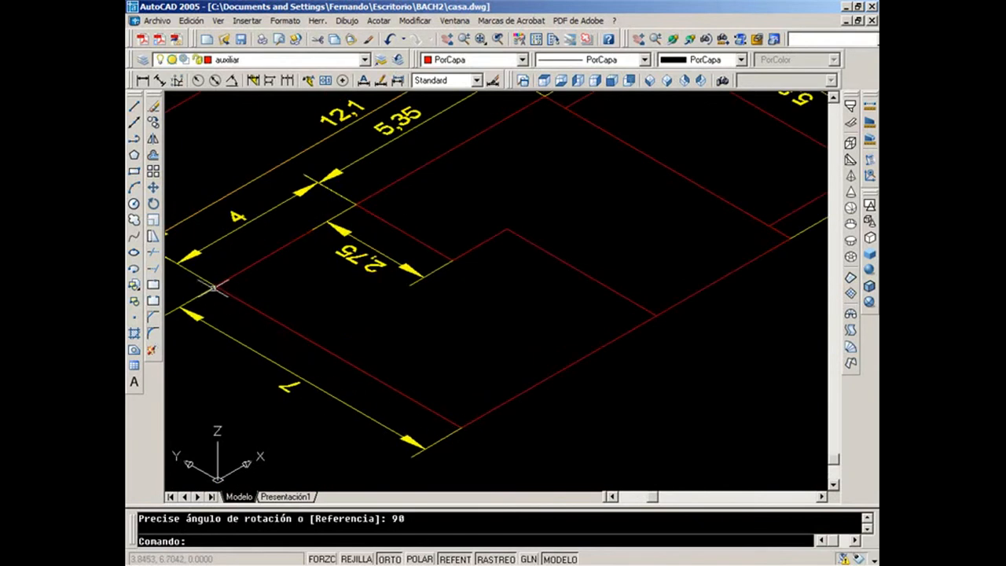
scroll(221, 295, down, 5)
middle_drag(507, 244, 339, 434)
middle_drag(669, 236, 566, 412)
middle_drag(611, 274, 594, 365)
scroll(464, 332, up, 5)
Draw a 7-unit base line back from the elevation's lower left corner, continued by a rear line parallel to the elevation's base.
click(135, 106)
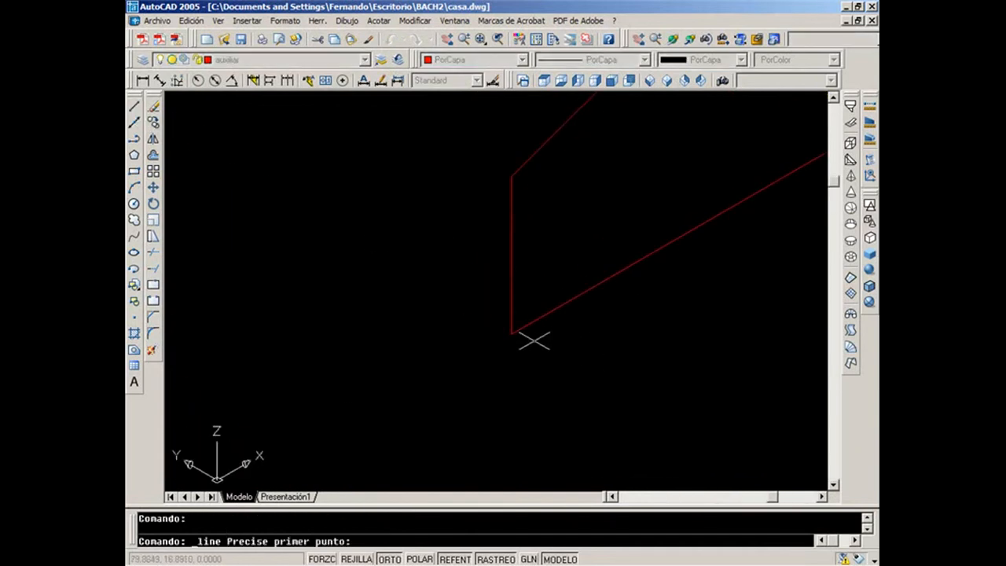
click(512, 333)
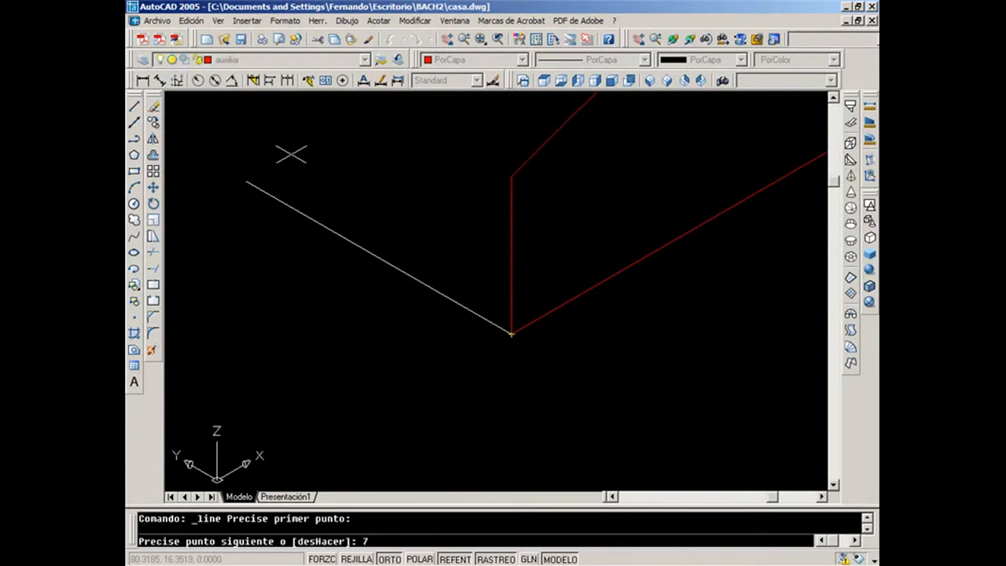
text(7)
key(Return)
scroll(337, 173, down, 3)
middle_drag(348, 197, 341, 317)
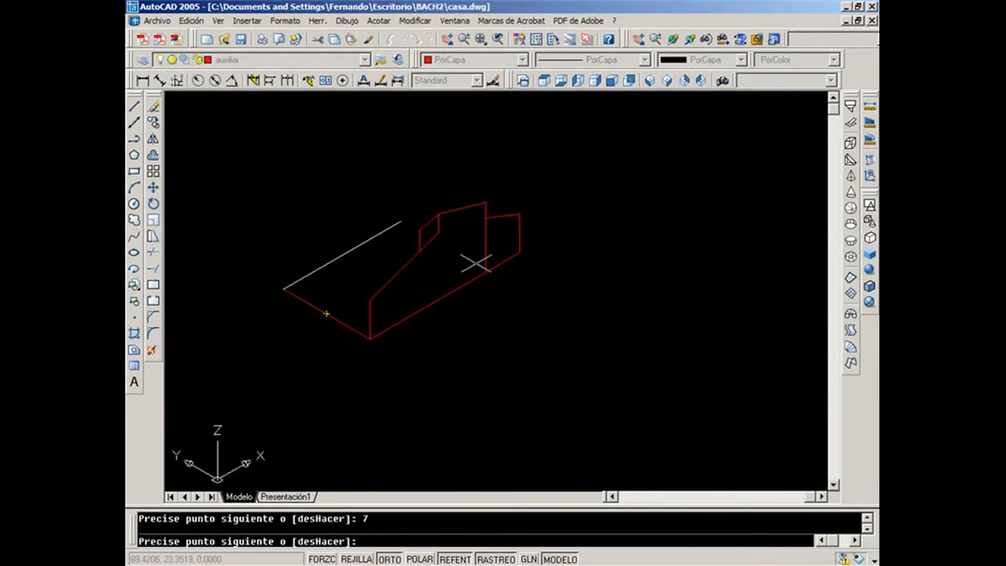
scroll(395, 236, up, 2)
click(431, 205)
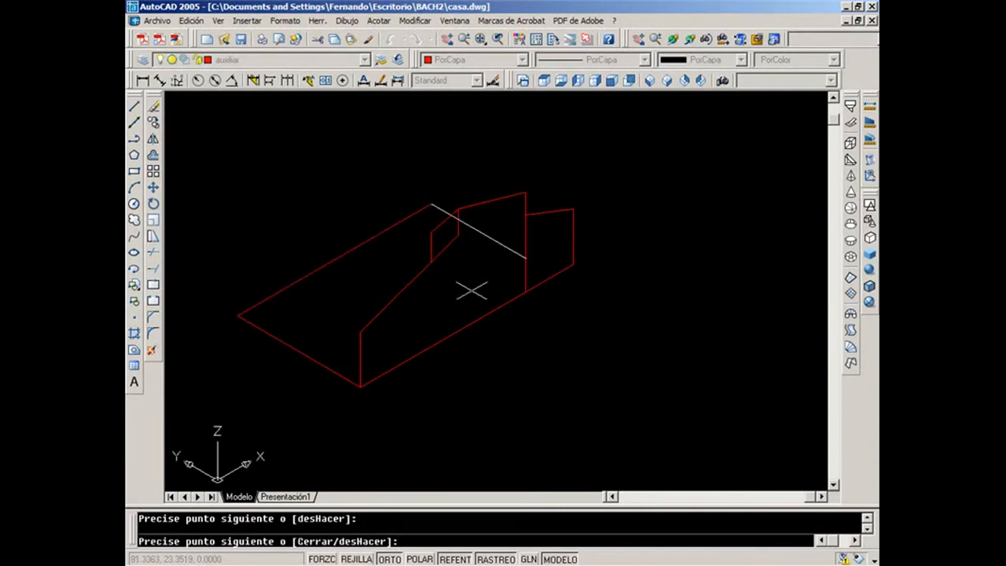
key(Return)
Draw a base line back from the foot of the main block's right wall and join it to the rear line with a zero-distance chamfer.
key(Return)
click(526, 292)
click(358, 195)
key(Return)
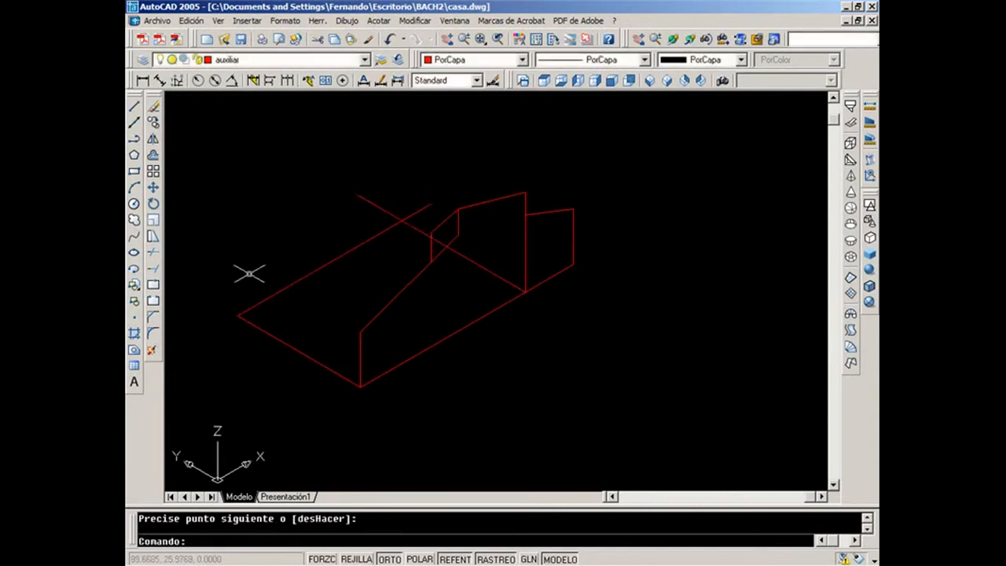
click(155, 319)
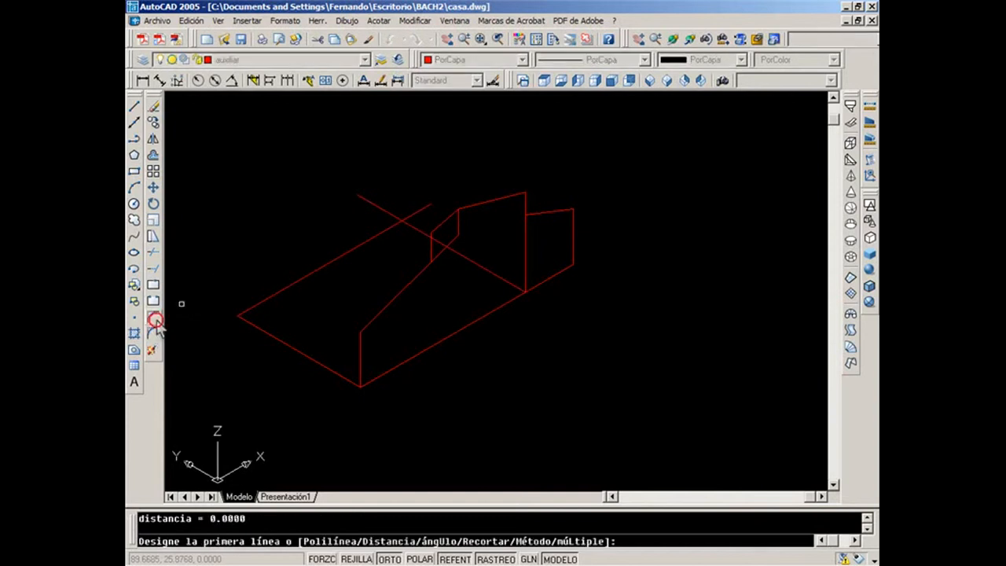
click(390, 229)
click(413, 226)
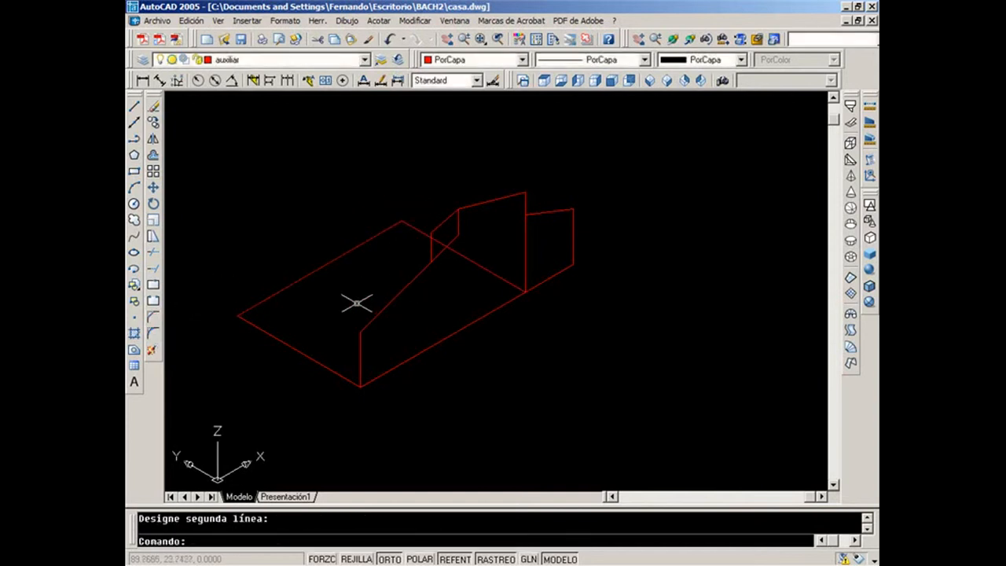
Copy the main block's wall and roof profile from the front base corner to the rear base corner.
click(154, 123)
click(331, 304)
click(393, 349)
click(436, 190)
click(422, 232)
click(520, 203)
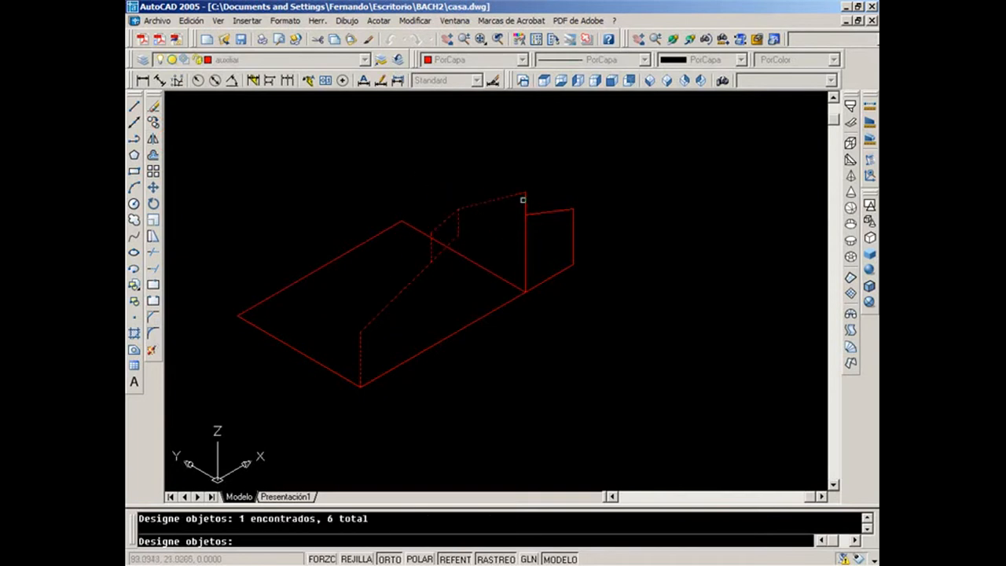
key(Return)
click(361, 385)
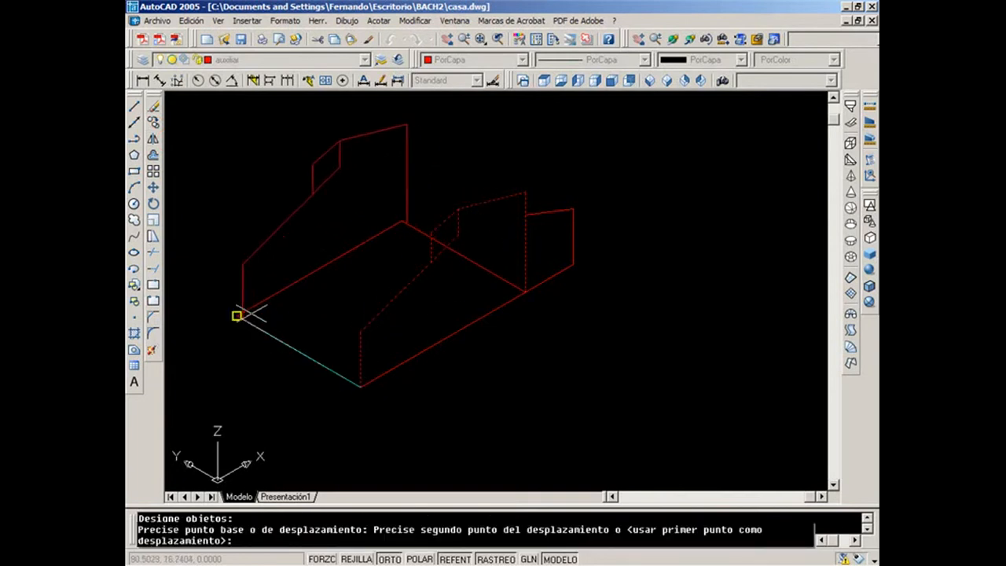
key(Return)
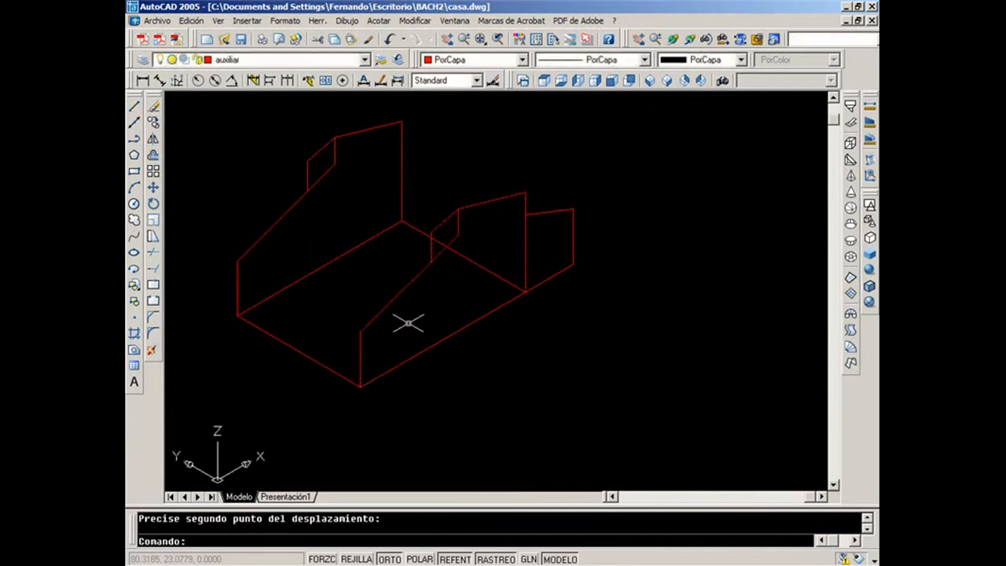
Connect the front and rear profiles with lines along the right eave and the roof ridge.
click(134, 105)
click(401, 121)
click(525, 191)
key(Return)
key(Return)
click(457, 209)
click(333, 139)
key(Return)
Connect the front and rear profiles with lines at the foot of the roof step and along the left eave.
key(Return)
click(308, 191)
click(431, 261)
key(Return)
key(Return)
click(360, 330)
click(237, 263)
key(Return)
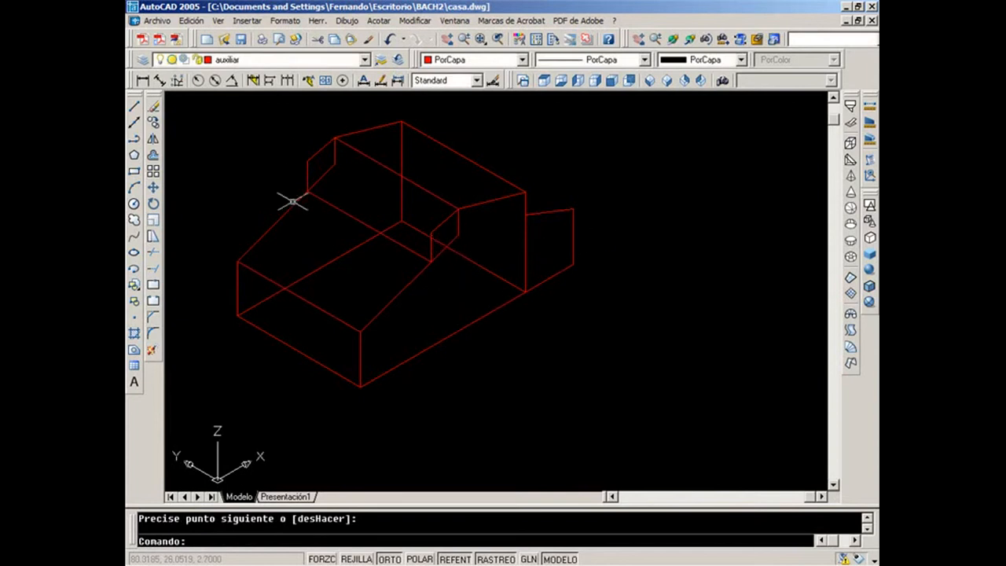
Examine the dimensioned plan for the depth of the raised roof section.
scroll(361, 310, down, 6)
middle_drag(417, 308, 707, 279)
middle_drag(352, 476, 360, 302)
scroll(360, 302, up, 10)
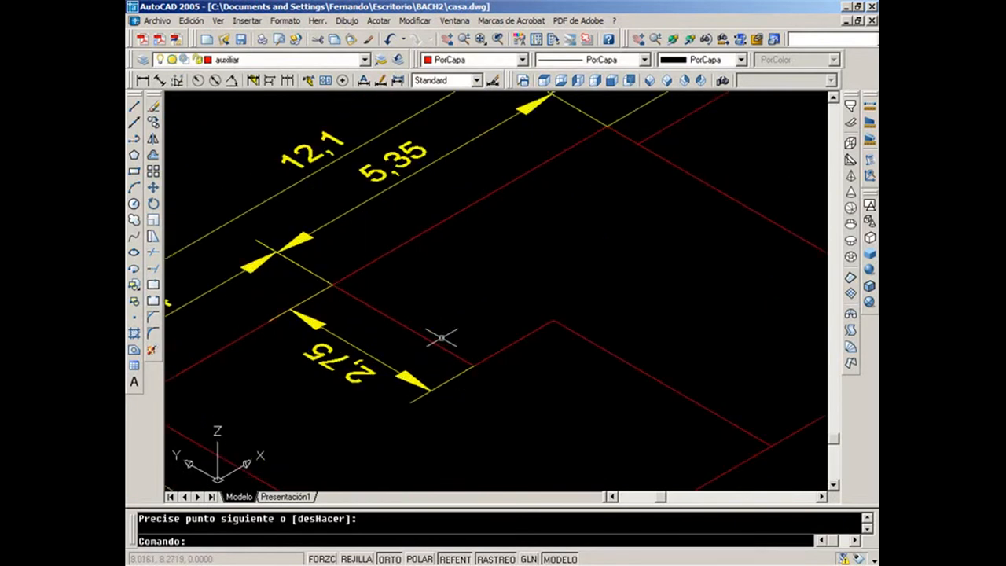
scroll(442, 338, down, 4)
scroll(615, 305, down, 3)
scroll(660, 269, down, 3)
middle_drag(664, 269, 429, 501)
middle_drag(690, 232, 423, 448)
scroll(543, 325, up, 5)
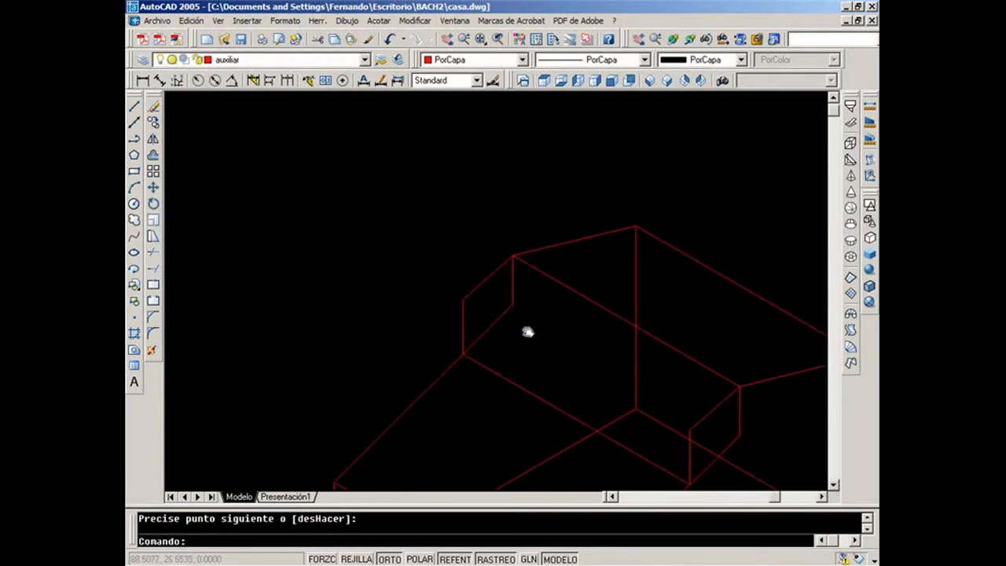
Copy the raised roof section's rear slope line and short vertical edge 2.75 units towards the front profile.
click(154, 123)
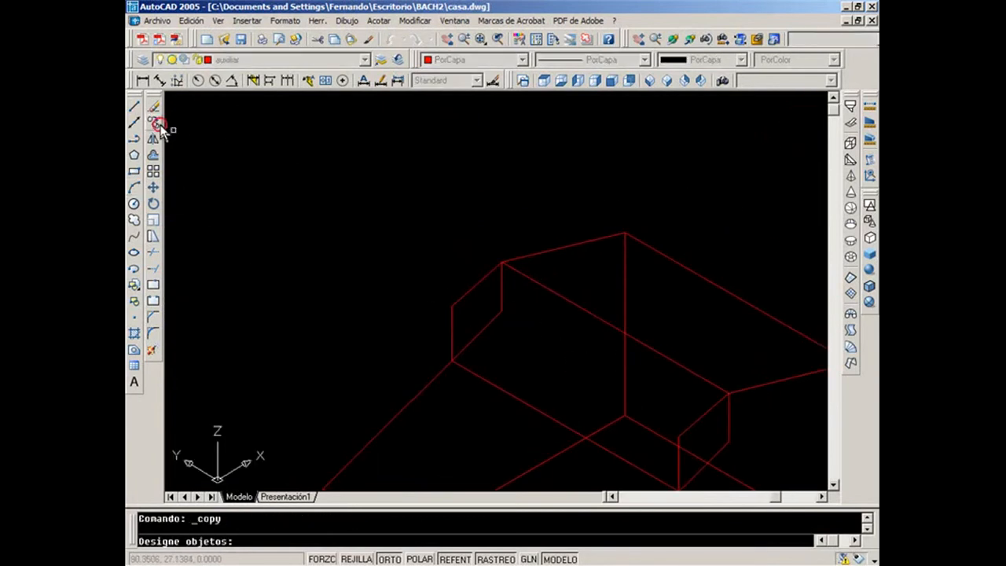
click(413, 292)
key(Return)
click(324, 253)
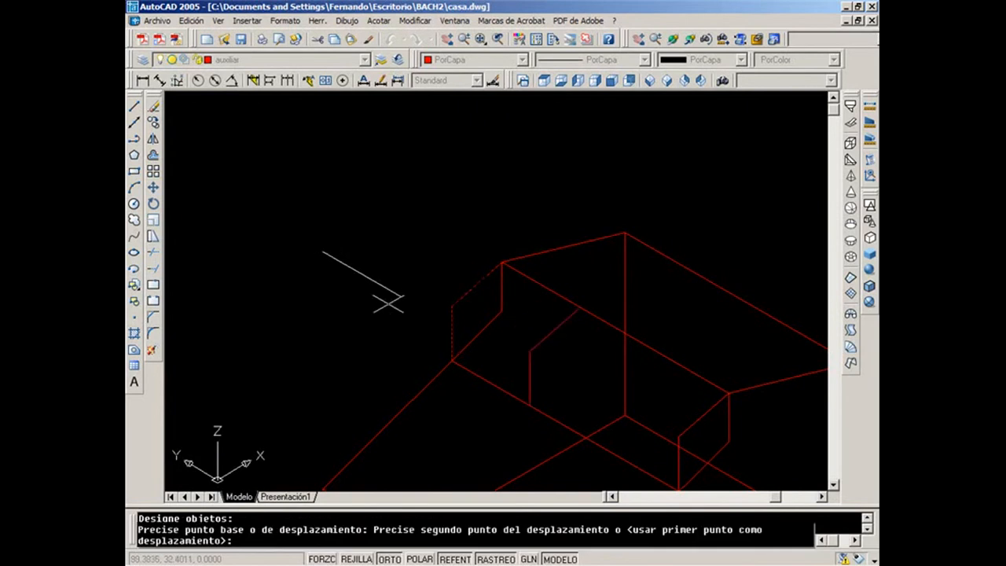
text(2.75)
key(Return)
key(Return)
Erase the raised roof section's slope line and short vertical edge from the front profile.
click(707, 442)
click(678, 428)
key(Delete)
scroll(679, 400, down, 2)
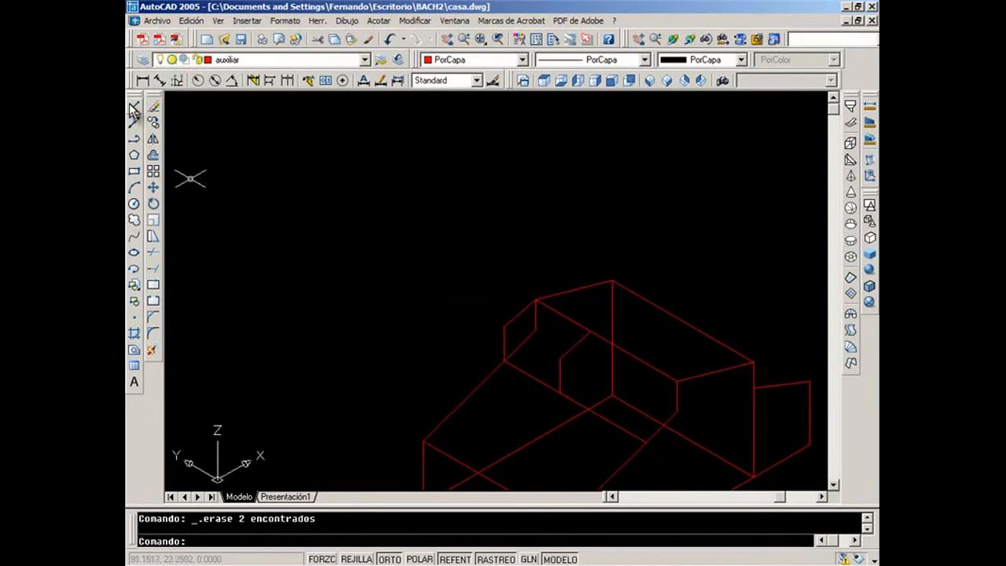
Copy the rear profile's main roof slope line and short vertical step edge to the upper end of the raised section's front slope line.
click(153, 123)
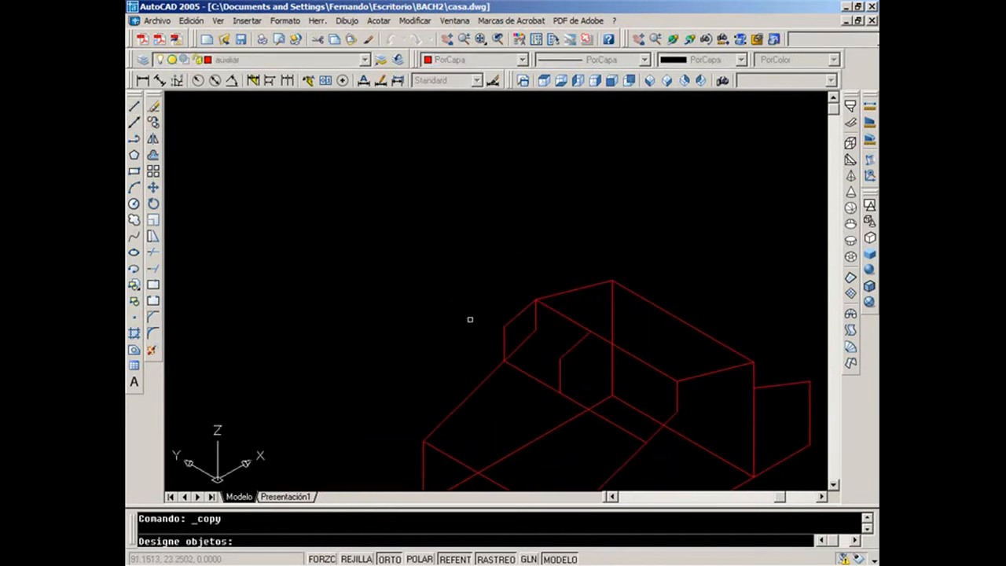
click(543, 335)
click(528, 322)
key(Return)
click(536, 300)
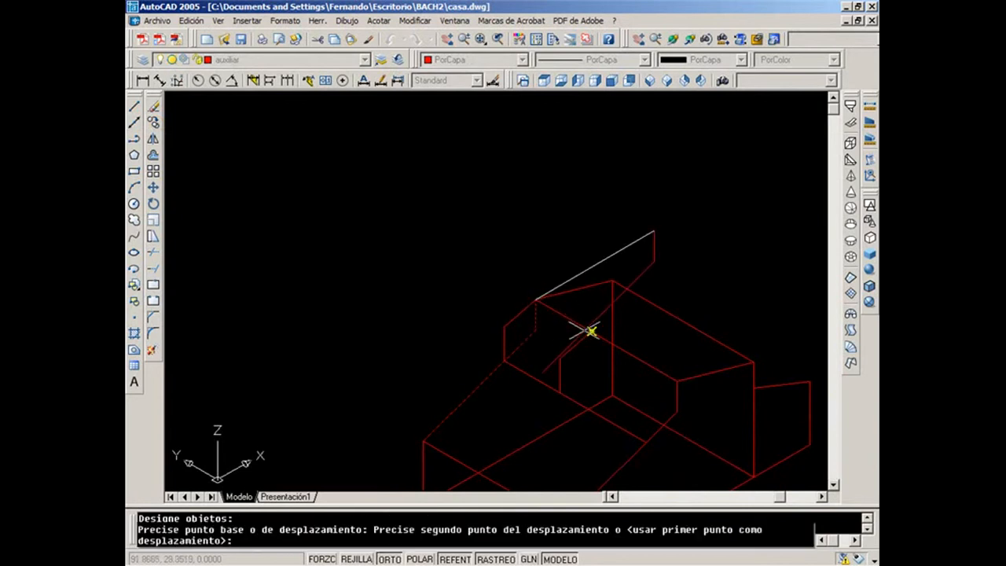
click(613, 310)
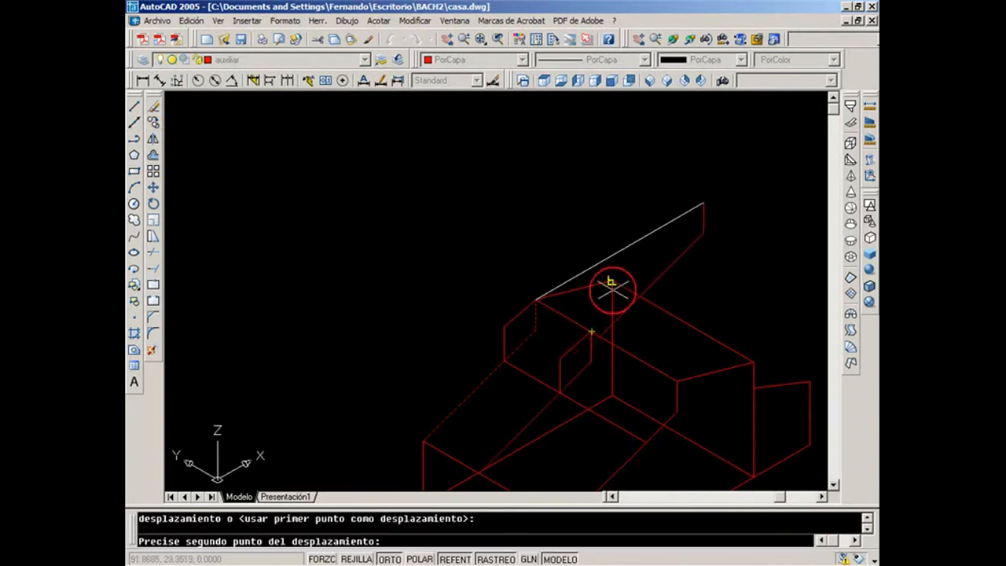
key(Return)
scroll(589, 353, up, 3)
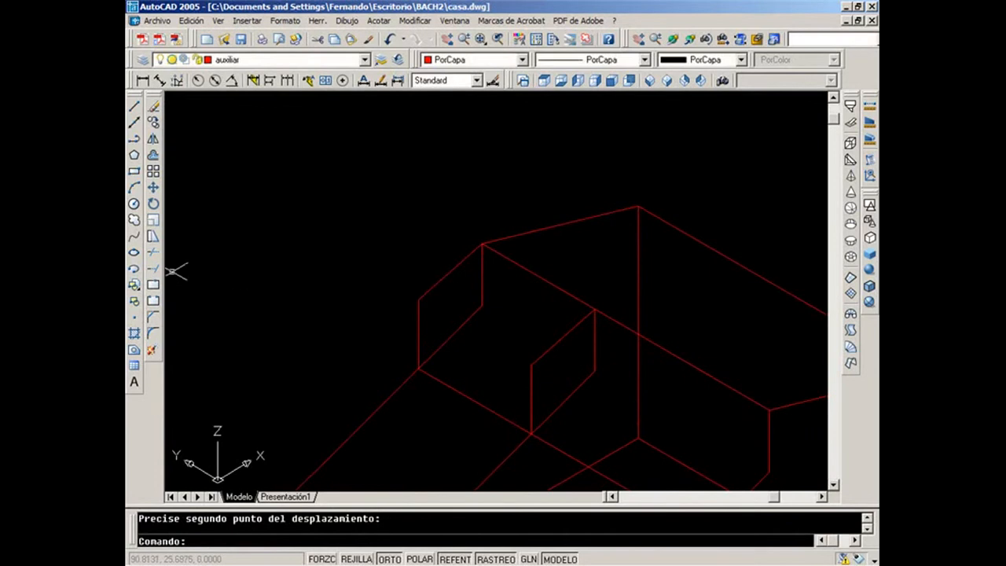
Trim the roof-step foot line and the copied slope line at the raised section's lower front corner with zero-distance chamfers.
click(152, 317)
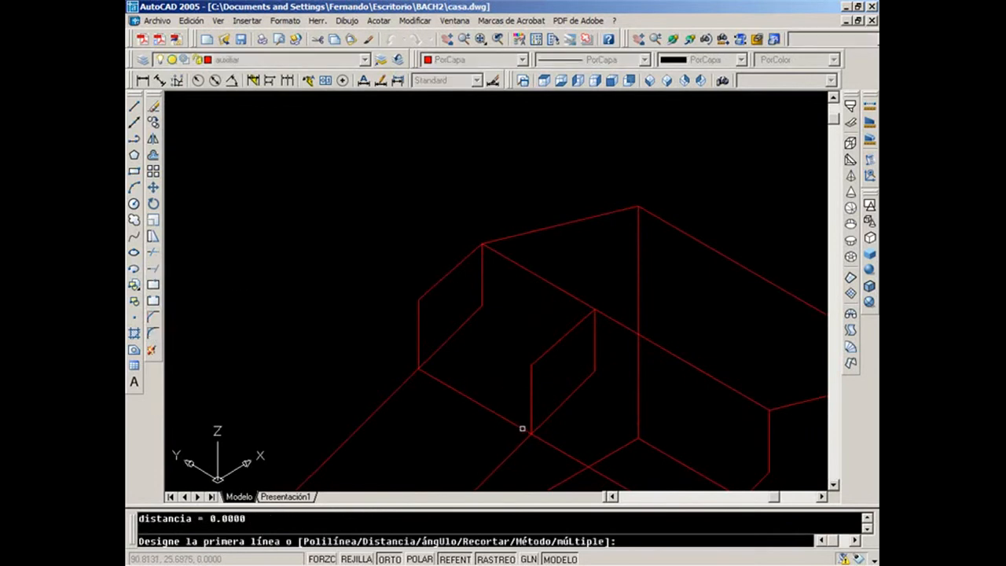
click(522, 429)
click(533, 417)
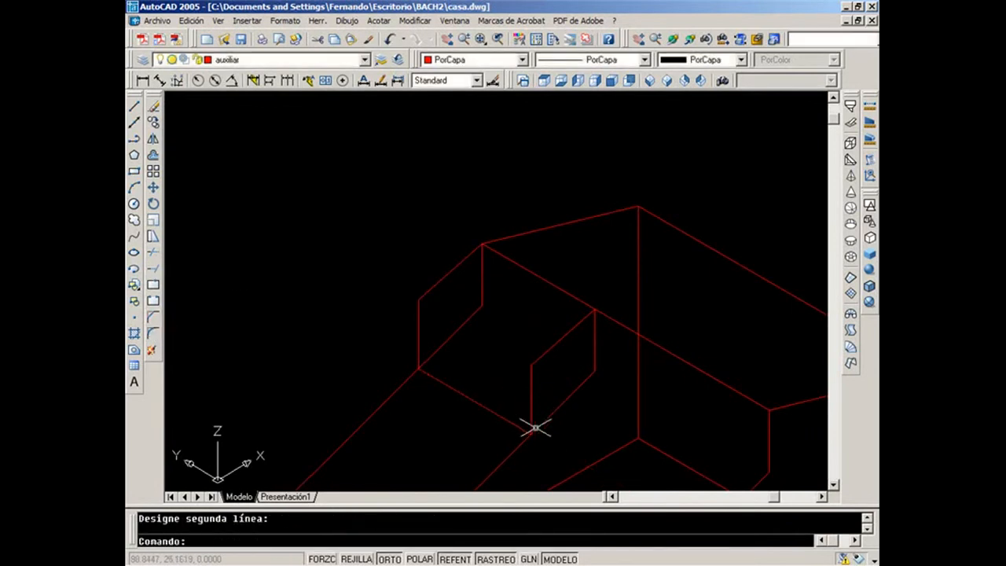
key(Return)
click(549, 418)
click(530, 413)
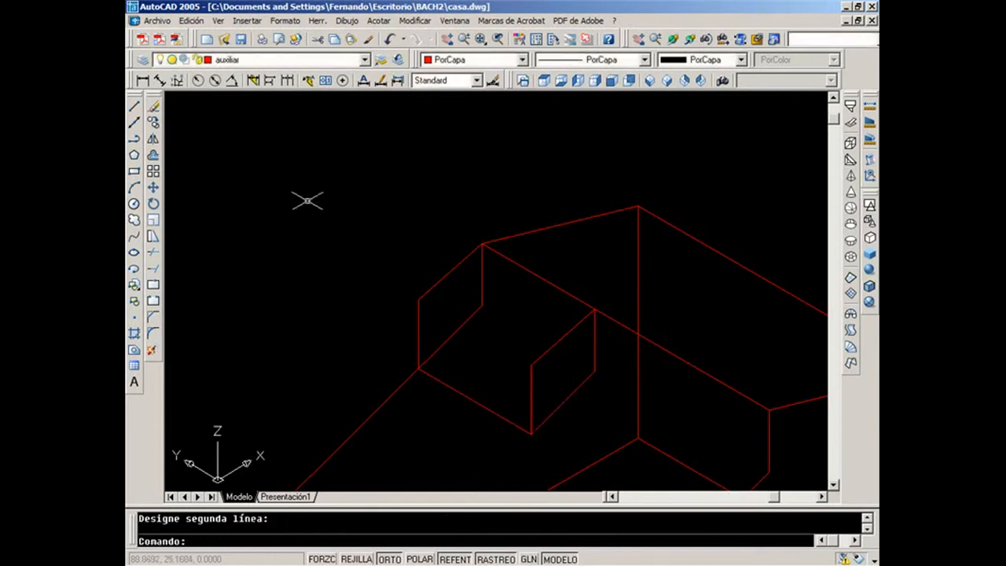
Draw the raised section's upper eave edge and the roof-step foot line from the copied vertical edge to the front profile.
click(133, 108)
click(418, 299)
click(535, 362)
key(Return)
key(Return)
click(595, 370)
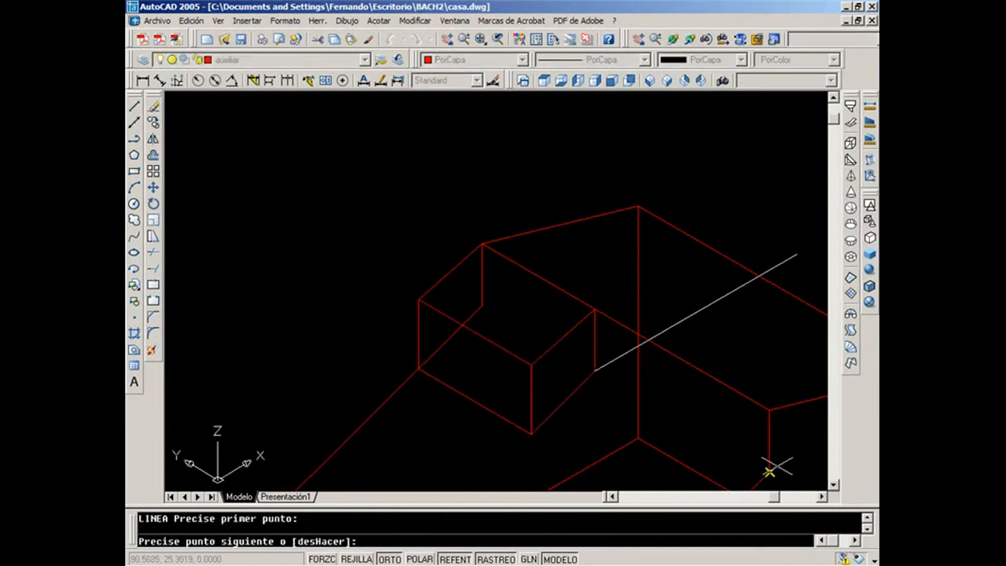
key(Return)
scroll(755, 370, down, 5)
scroll(547, 287, up, 3)
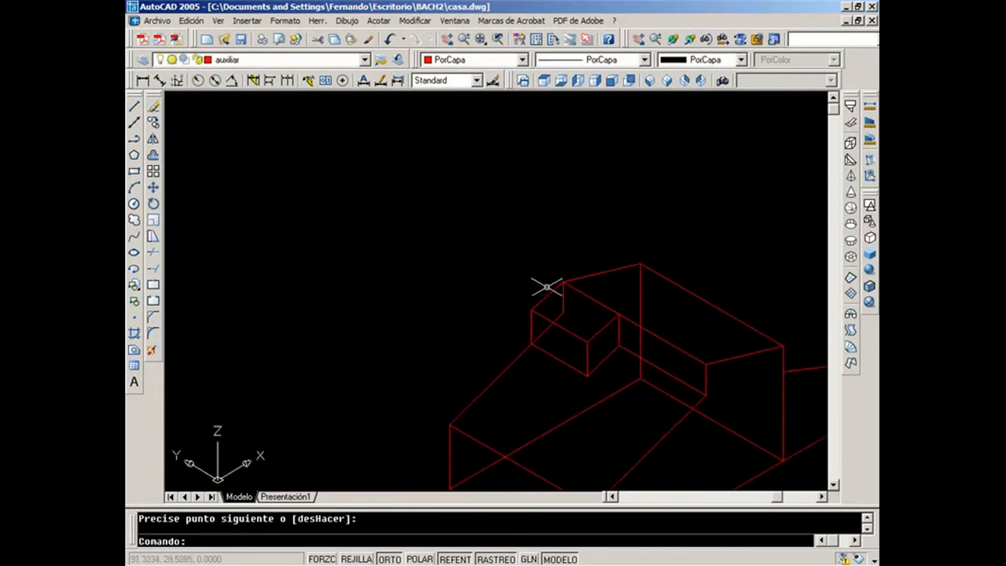
Chamfer the rear roof slope line back to the raised section's vertical edge and erase the short vertical step edge behind it.
click(153, 316)
click(523, 349)
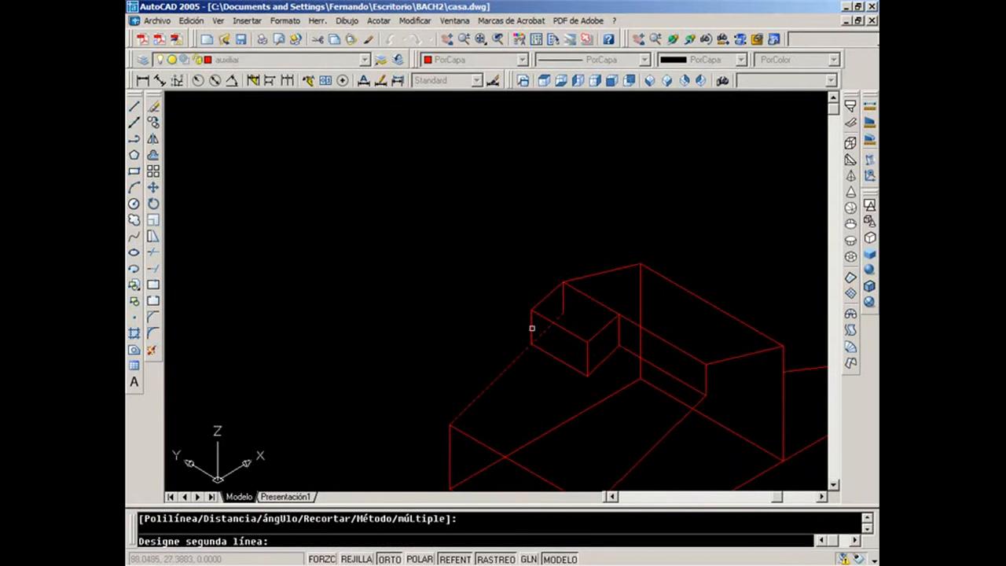
click(531, 328)
click(562, 298)
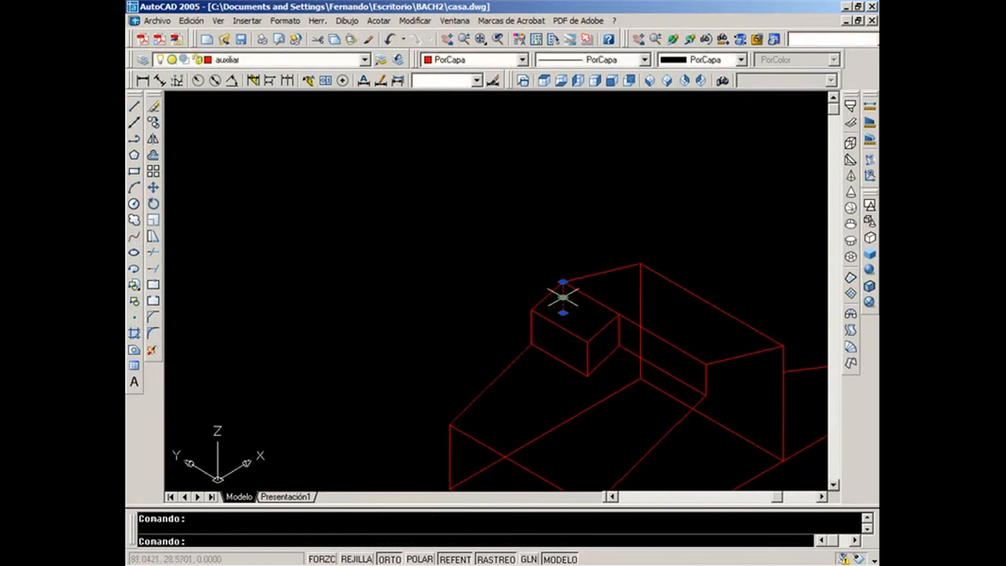
key(Delete)
scroll(633, 275, down, 3)
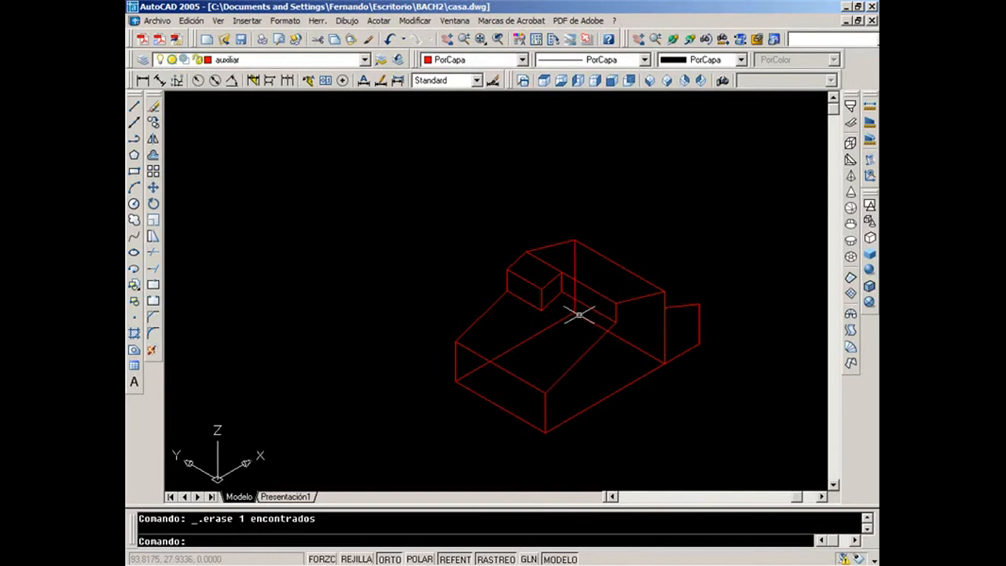
Switch to the opposite isometric view and examine the dimensioned plan for the annex's width and wall offsets.
scroll(575, 311, down, 2)
middle_drag(573, 308, 543, 322)
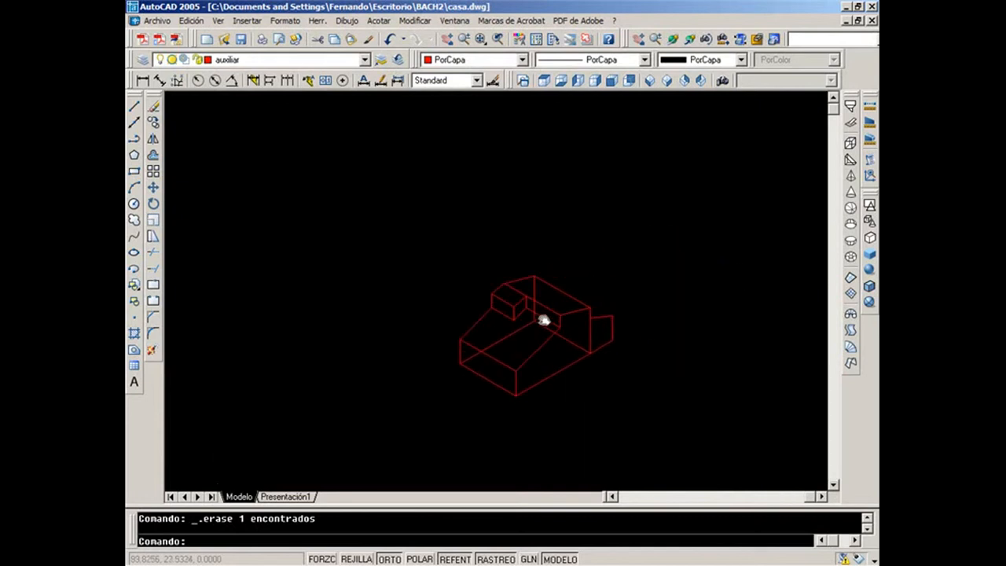
click(683, 82)
middle_drag(328, 428, 405, 385)
scroll(371, 402, up, 2)
scroll(550, 284, down, 2)
middle_drag(691, 168, 523, 405)
scroll(556, 378, up, 5)
scroll(568, 380, up, 3)
middle_drag(579, 383, 533, 271)
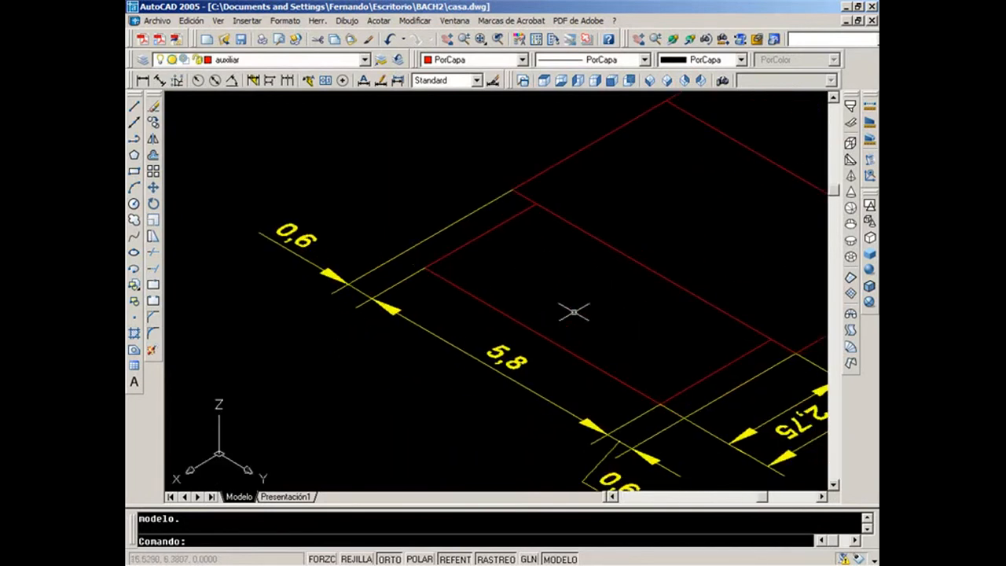
middle_drag(714, 403, 653, 369)
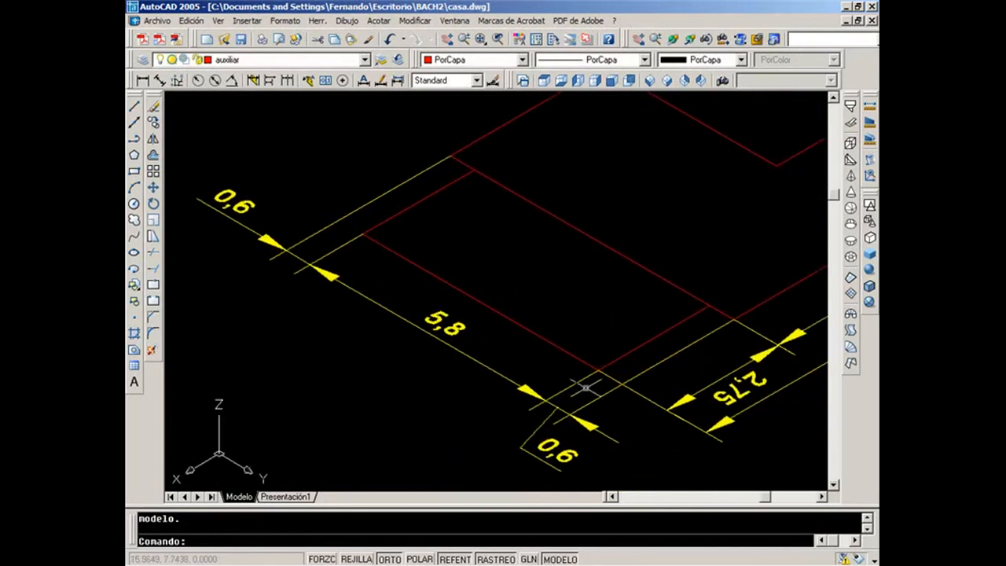
Move the annex profile 0.6 units inward along the house's end wall.
scroll(645, 346, down, 7)
middle_drag(592, 361, 723, 189)
middle_drag(404, 409, 561, 270)
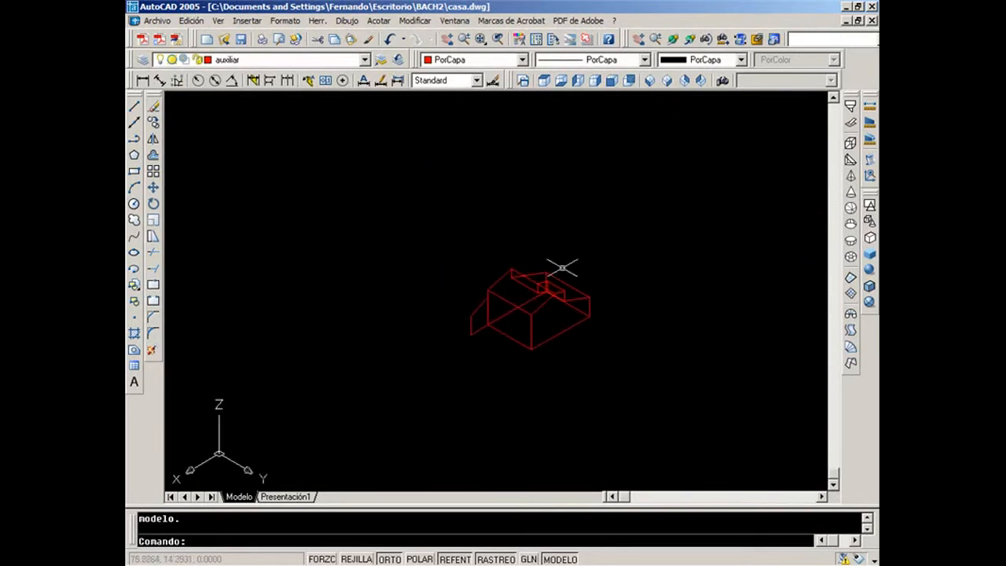
scroll(481, 330, up, 6)
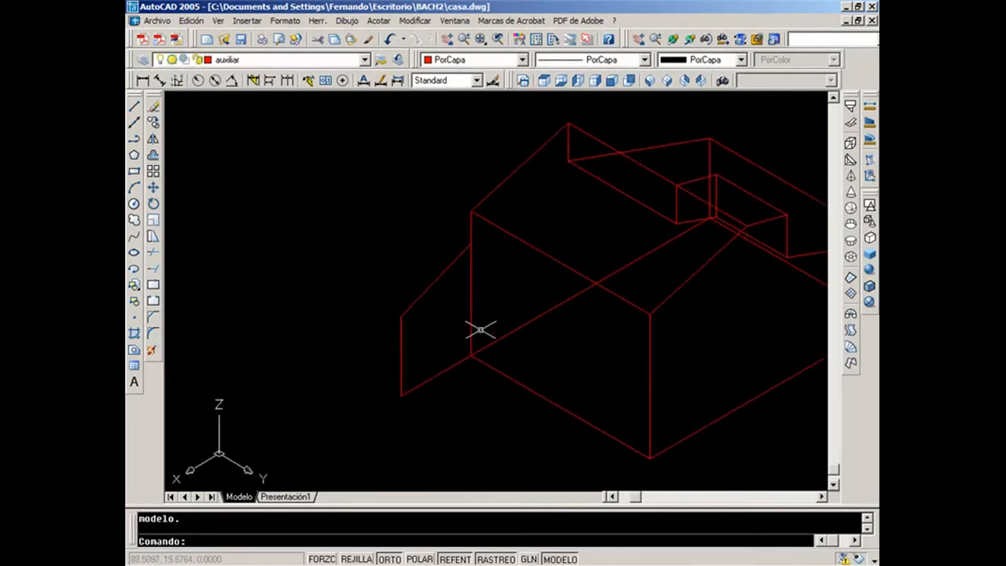
click(153, 188)
click(416, 421)
click(267, 286)
key(Return)
click(267, 286)
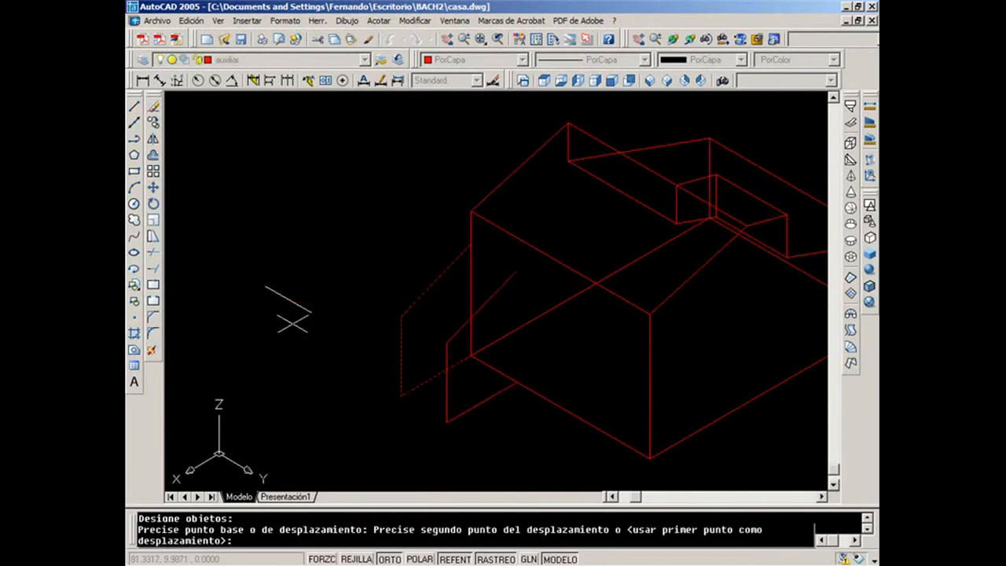
text(.6)
key(Return)
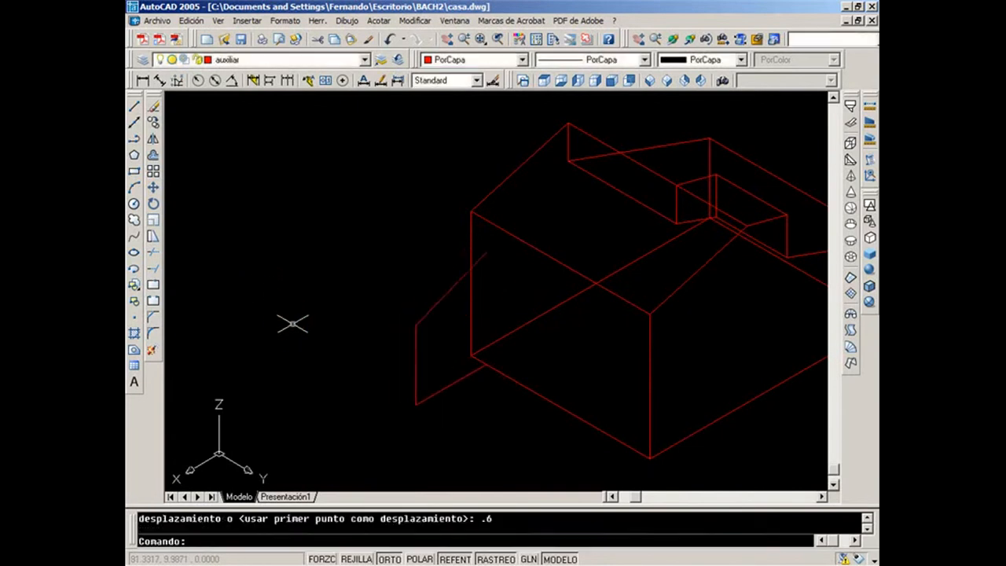
Check the annex's width on the dimensioned plan and return to the annex profile.
scroll(570, 288, down, 5)
scroll(715, 243, up, 2)
scroll(817, 105, up, 2)
scroll(818, 105, up, 3)
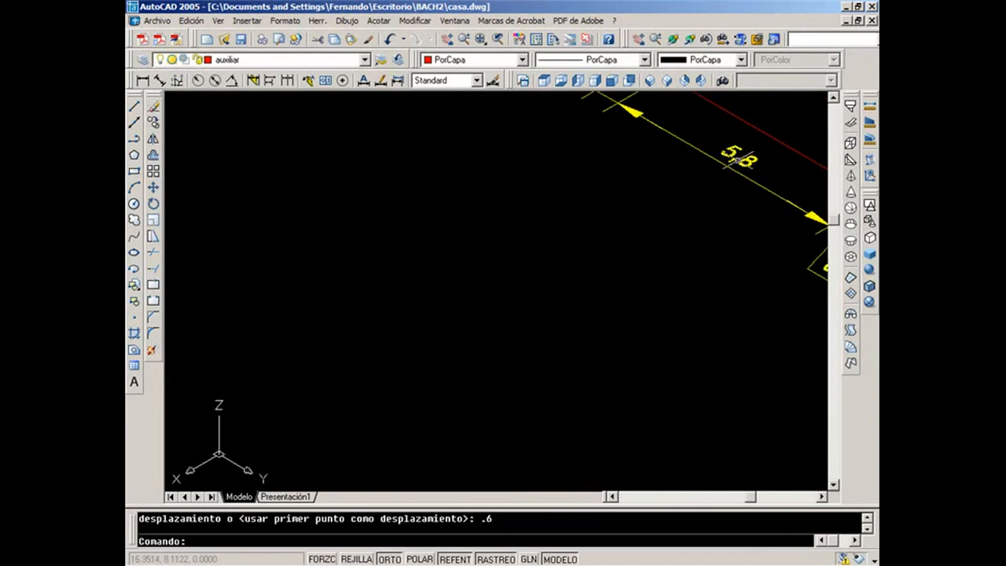
scroll(624, 261, down, 5)
middle_drag(330, 386, 642, 160)
middle_drag(258, 439, 427, 312)
scroll(382, 346, up, 5)
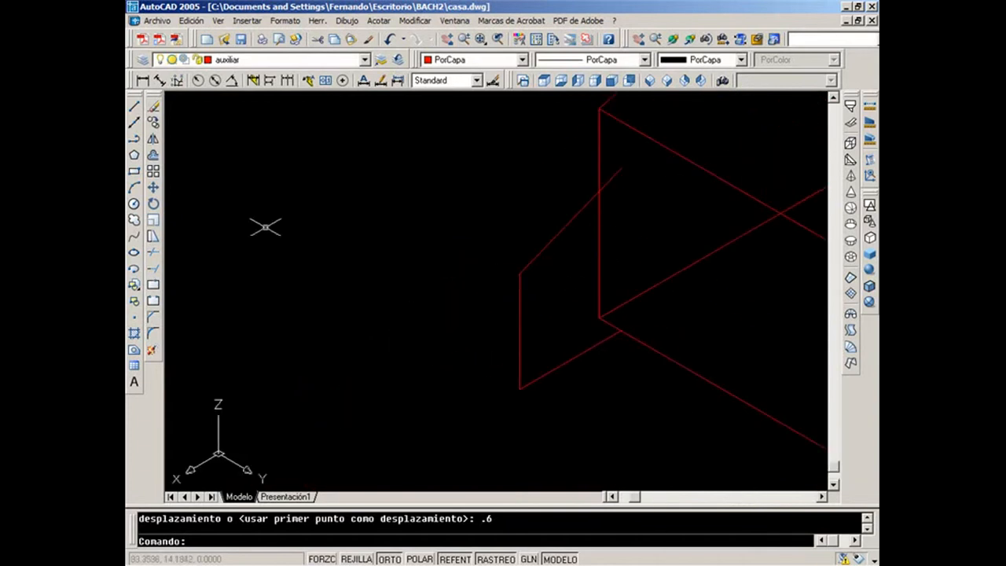
Copy the annex profile 5.8 units along the house's end wall.
click(153, 122)
click(561, 427)
click(522, 349)
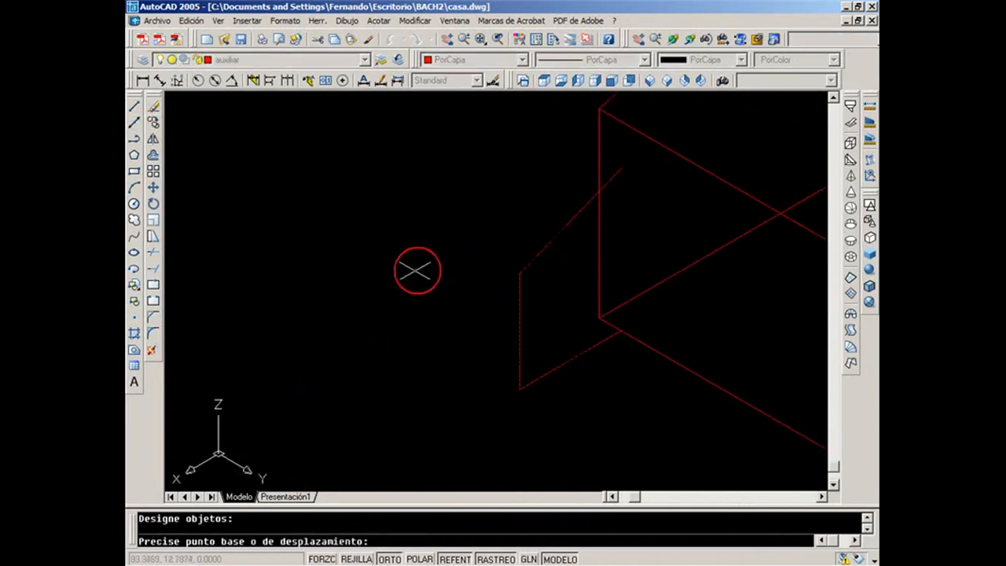
key(Return)
click(400, 273)
text(5.)
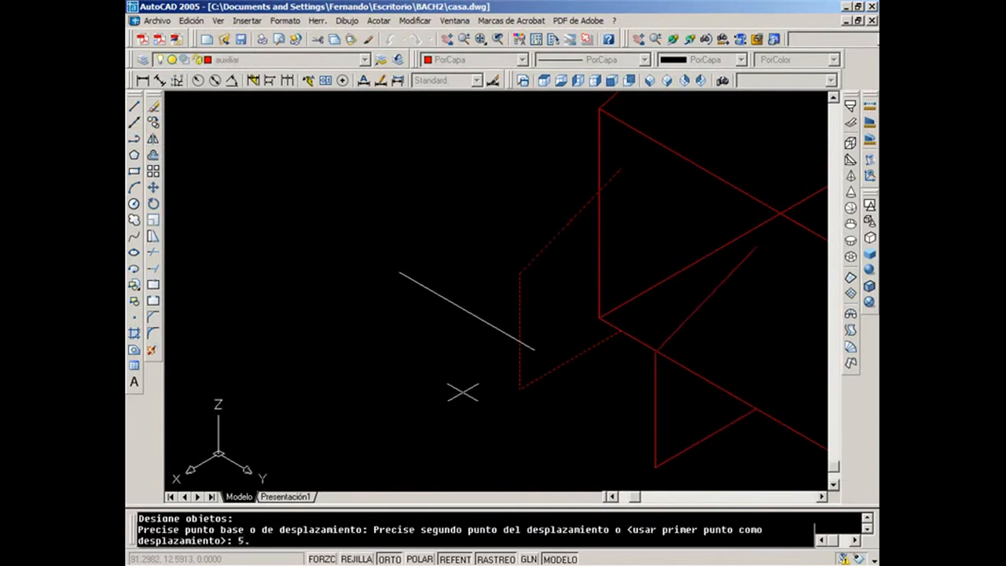
text(8)
key(Return)
key(Return)
scroll(590, 320, down, 2)
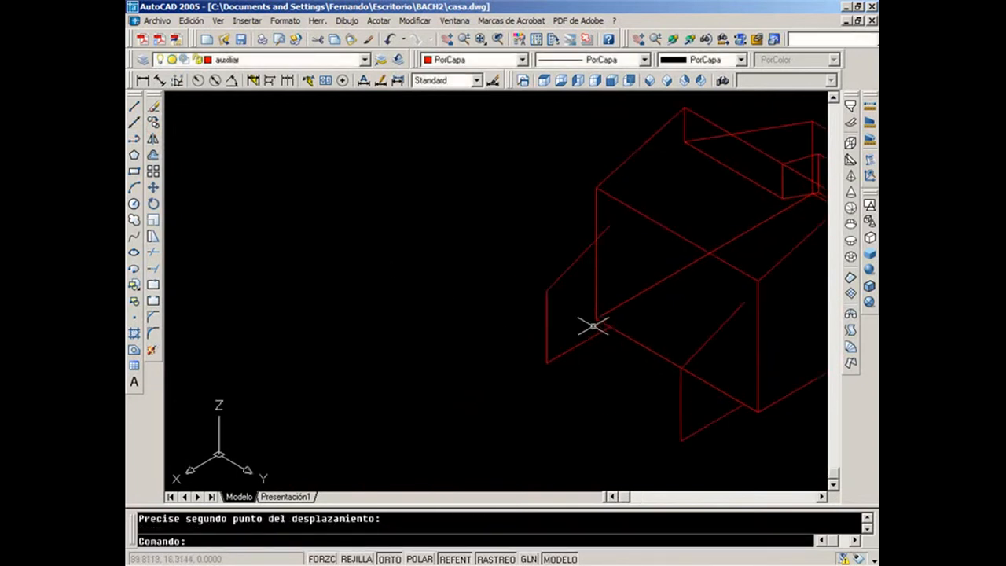
Draw the vertical line closing the first annex profile, from its slope's upper end to the base line.
middle_drag(591, 319, 545, 321)
click(135, 107)
click(564, 227)
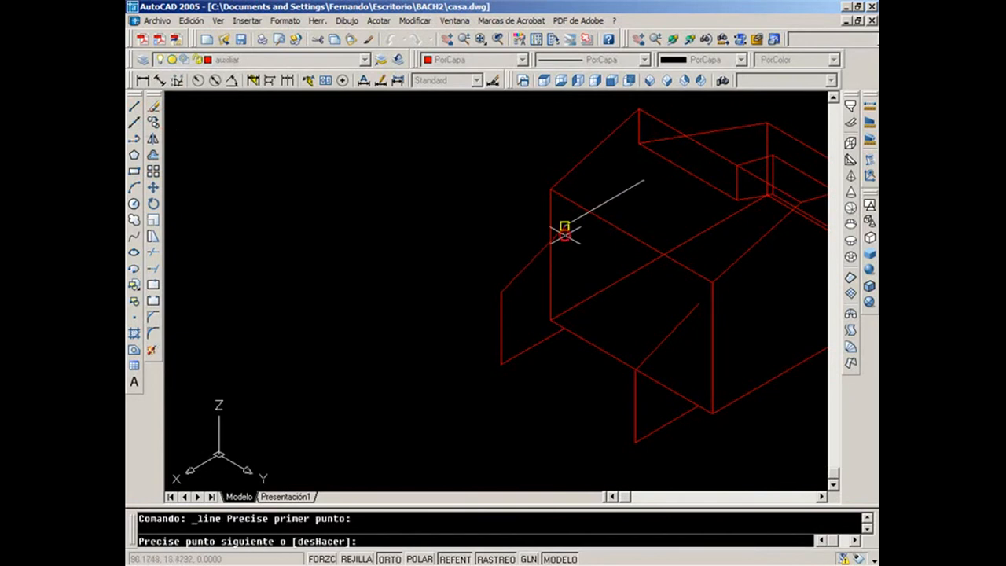
click(564, 328)
key(Return)
Connect the two annex profiles with lines along the outer base edge and the outer eave.
key(Return)
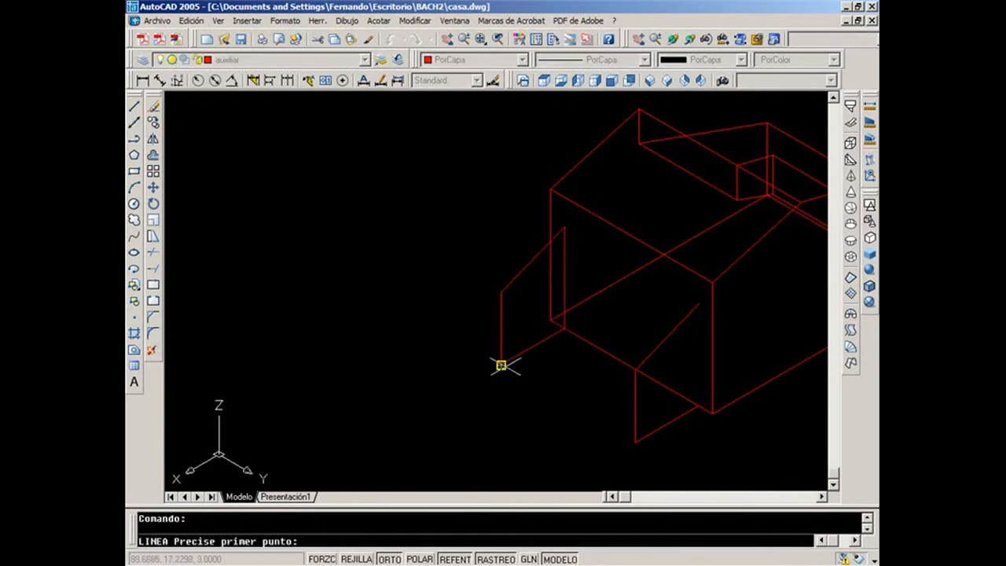
click(500, 363)
click(635, 440)
key(Return)
key(Return)
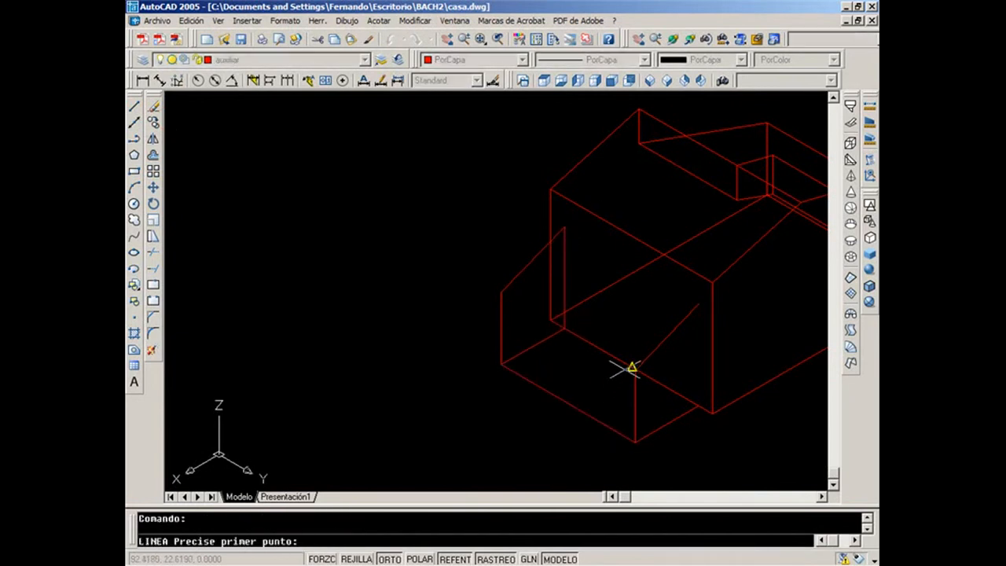
click(501, 291)
scroll(645, 354, up, 5)
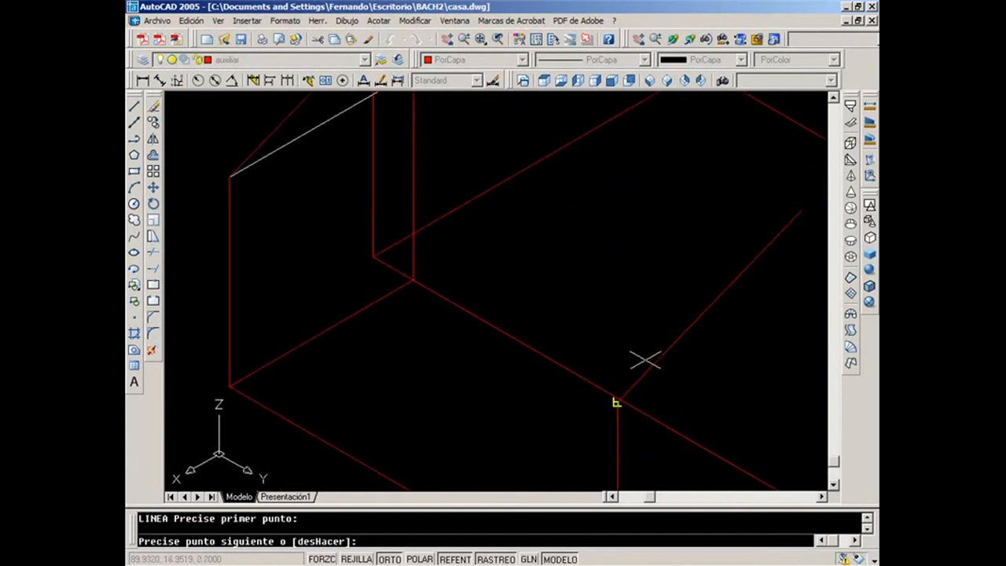
click(620, 419)
key(Return)
scroll(638, 362, down, 3)
Draw the annex's upper edge against the house wall and the vertical line closing the second profile.
key(Return)
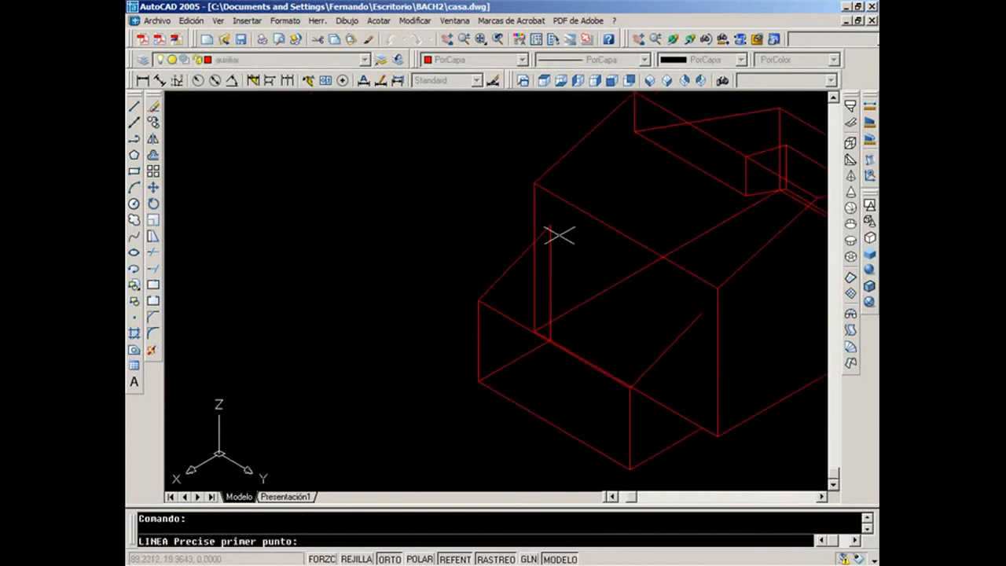
click(551, 226)
click(699, 313)
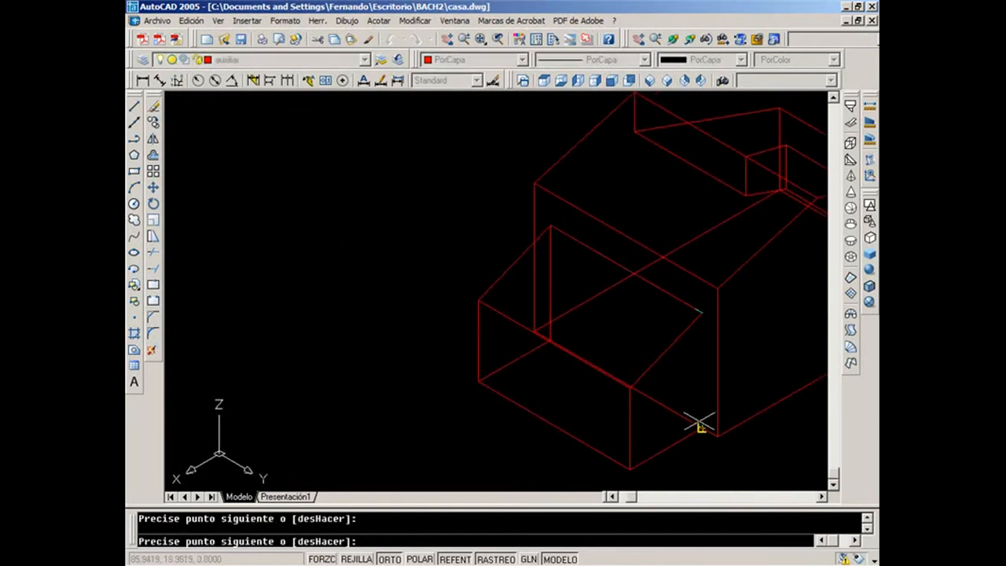
click(700, 428)
key(Return)
Create a four-point 3D face on the annex's outer end wall using its eave and base corners.
scroll(697, 383, down, 2)
middle_drag(696, 258, 530, 283)
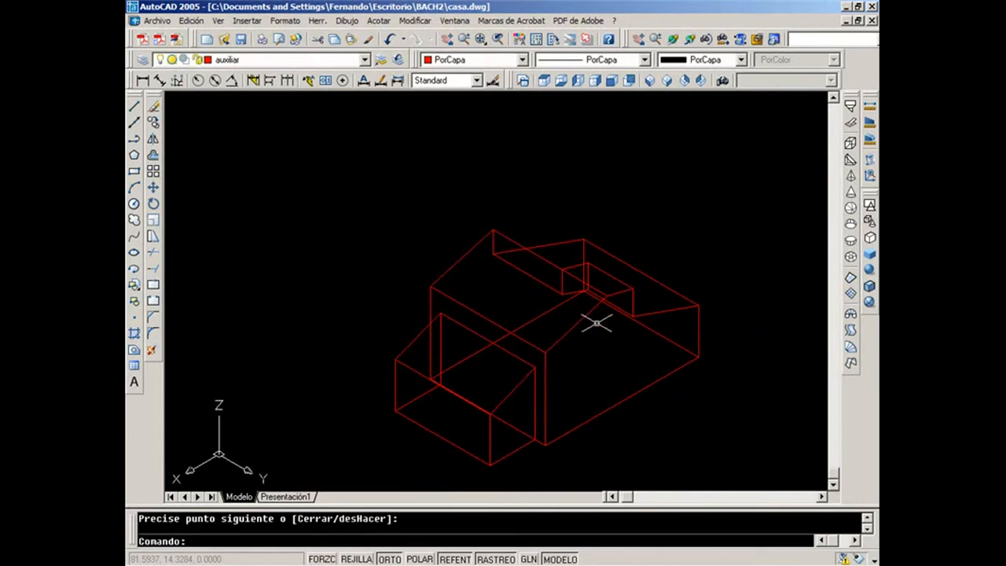
scroll(595, 320, up, 2)
middle_drag(595, 319, 580, 231)
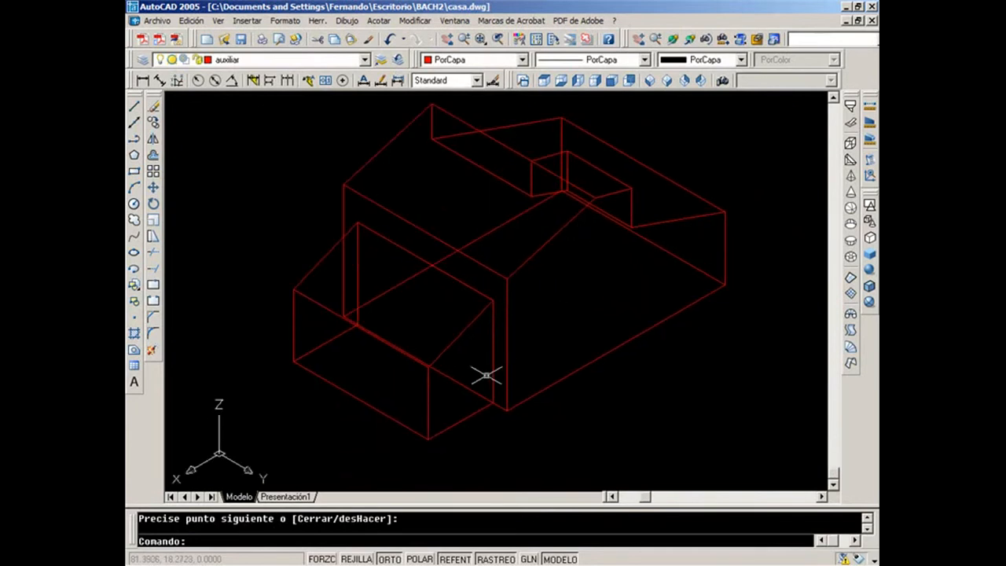
click(853, 124)
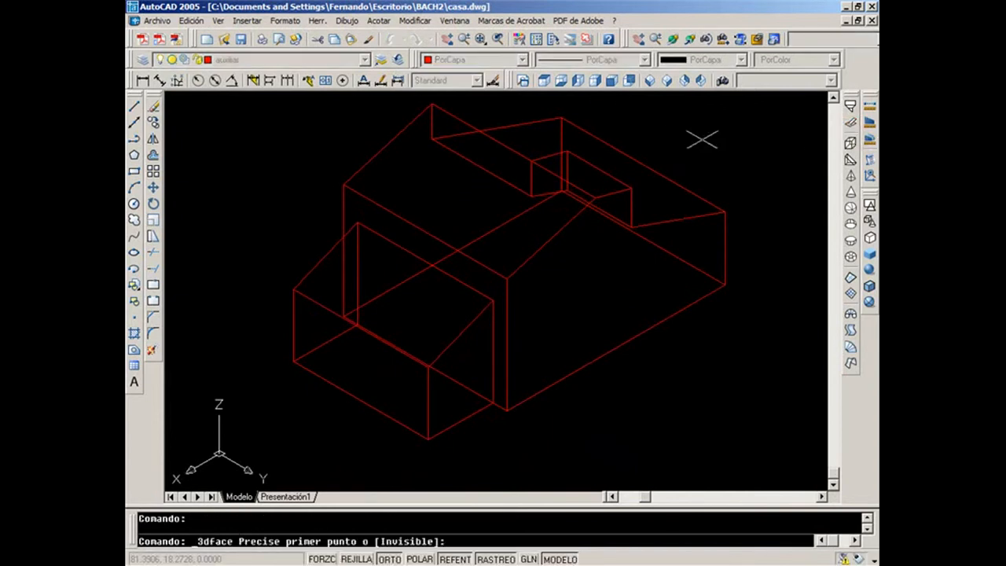
click(293, 290)
click(429, 366)
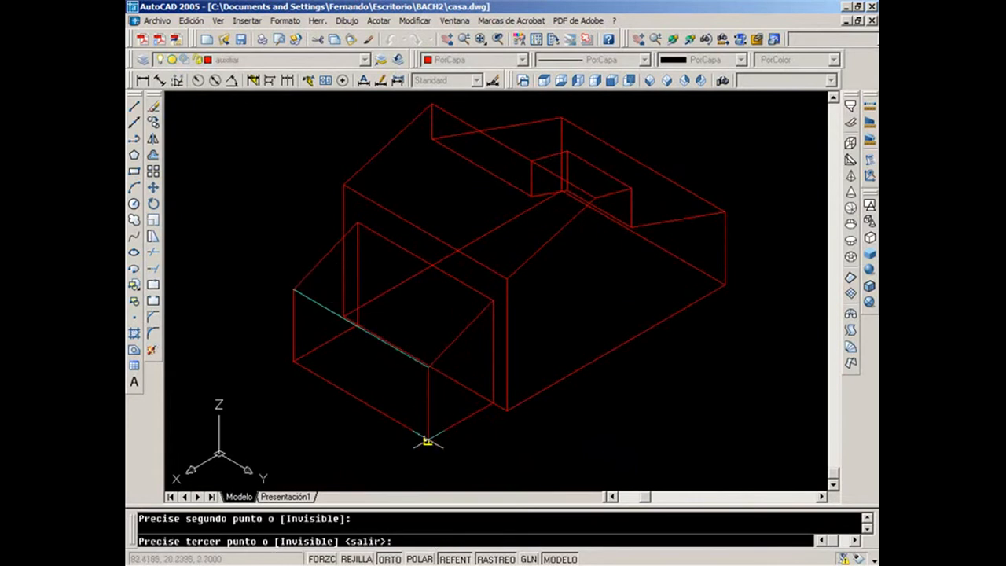
click(428, 438)
click(292, 361)
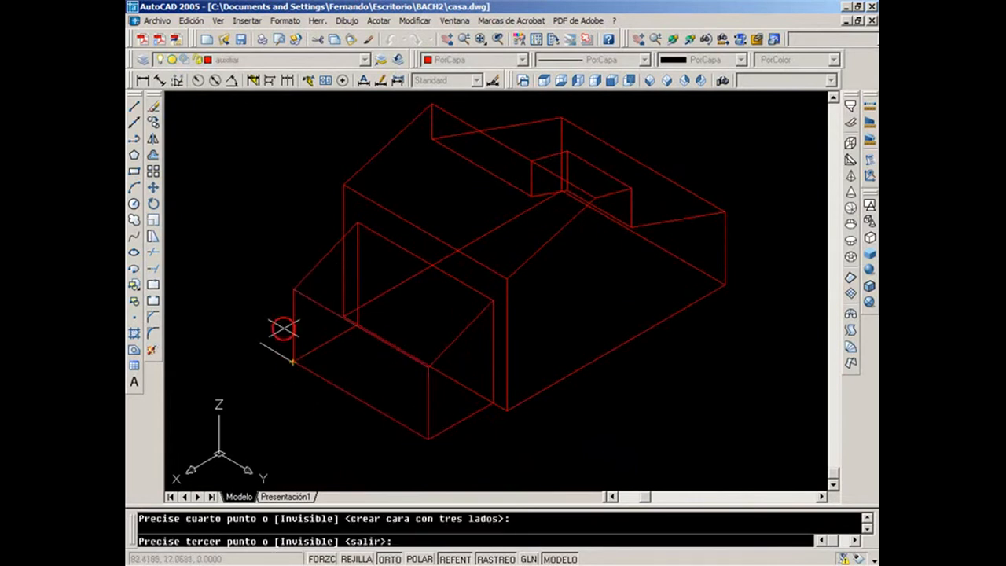
click(293, 289)
key(Return)
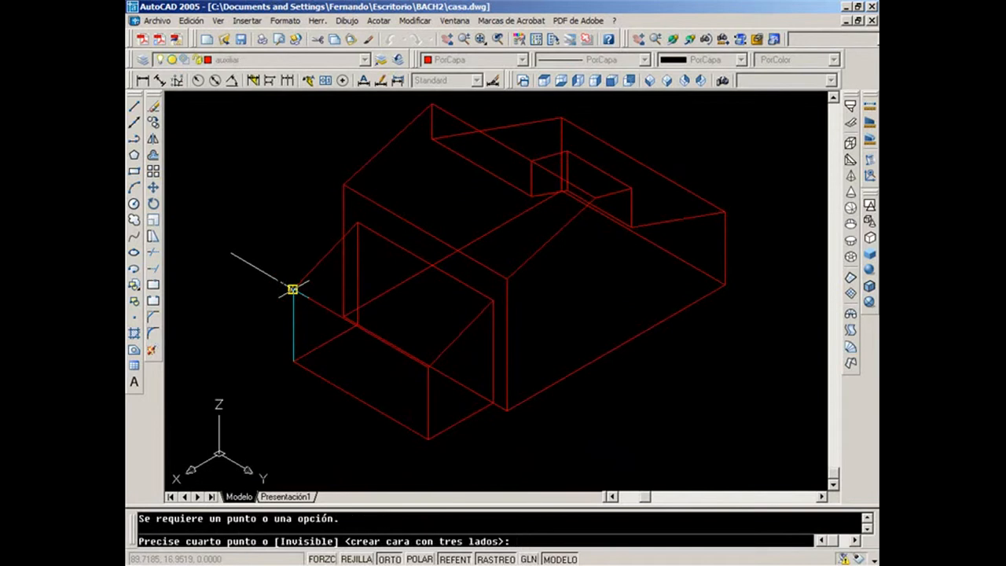
click(293, 289)
key(Return)
click(336, 344)
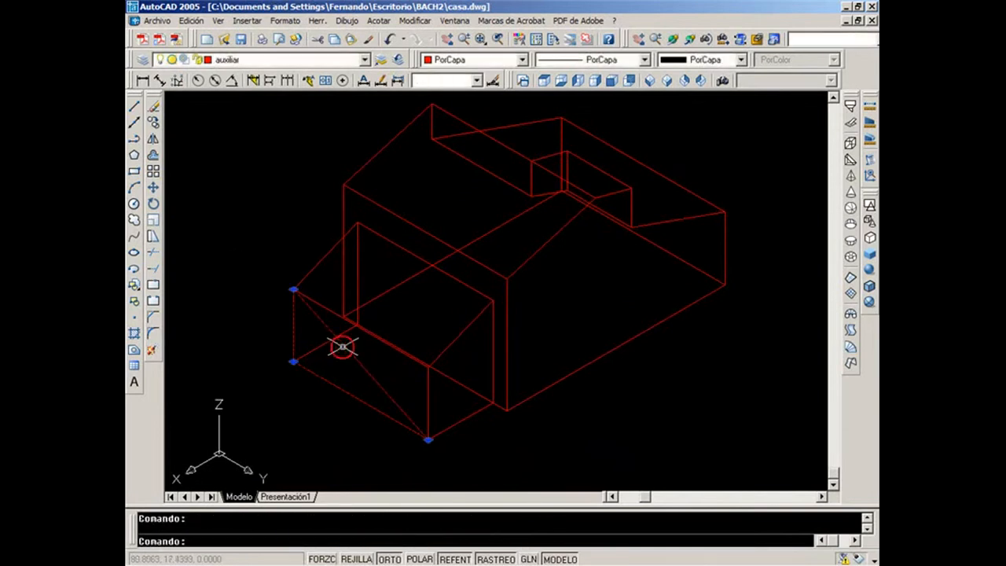
key(Delete)
Display the model with flat shading.
click(218, 21)
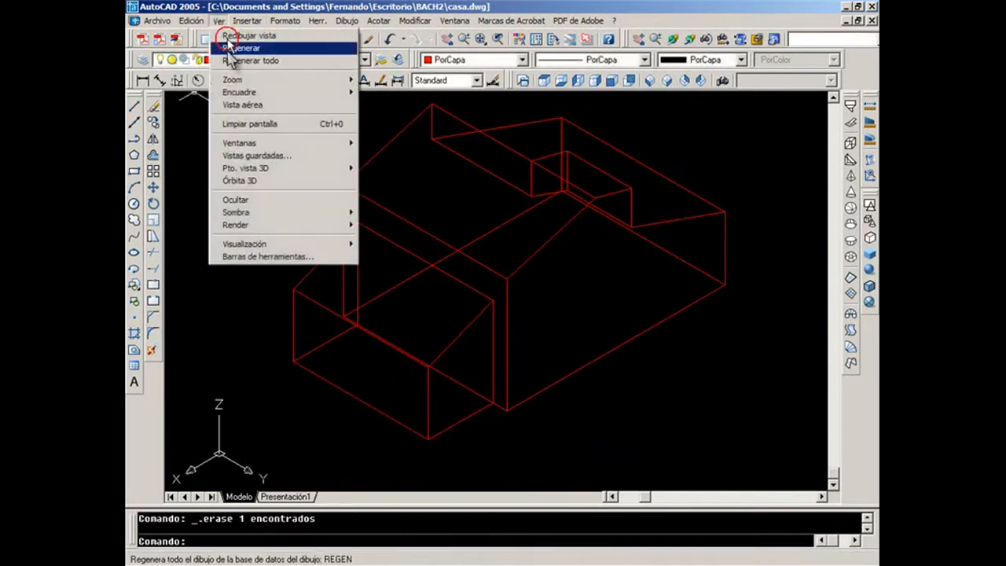
mouse_move(255, 214)
click(399, 250)
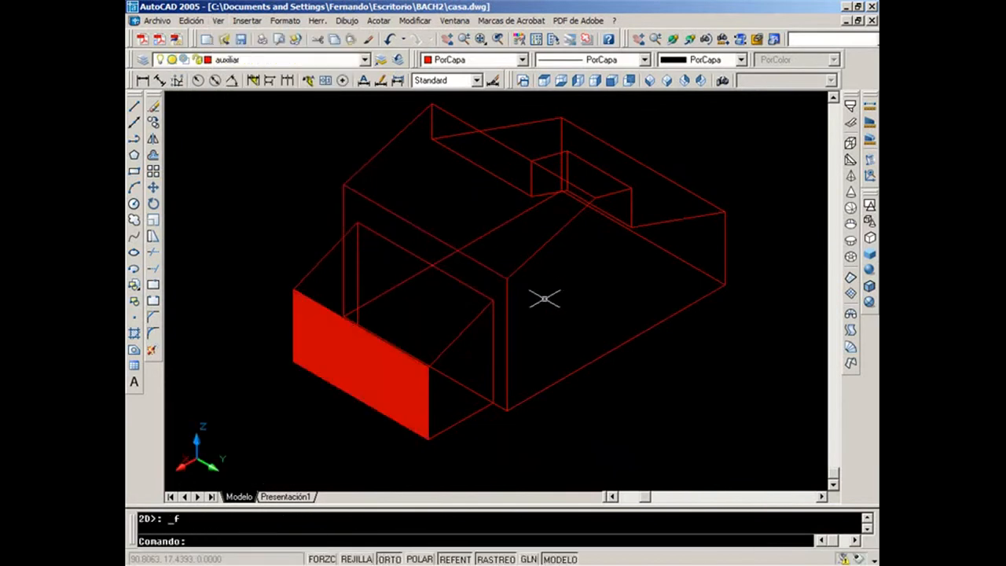
Delete the shaded 3D face on the annex's outer end wall.
click(414, 374)
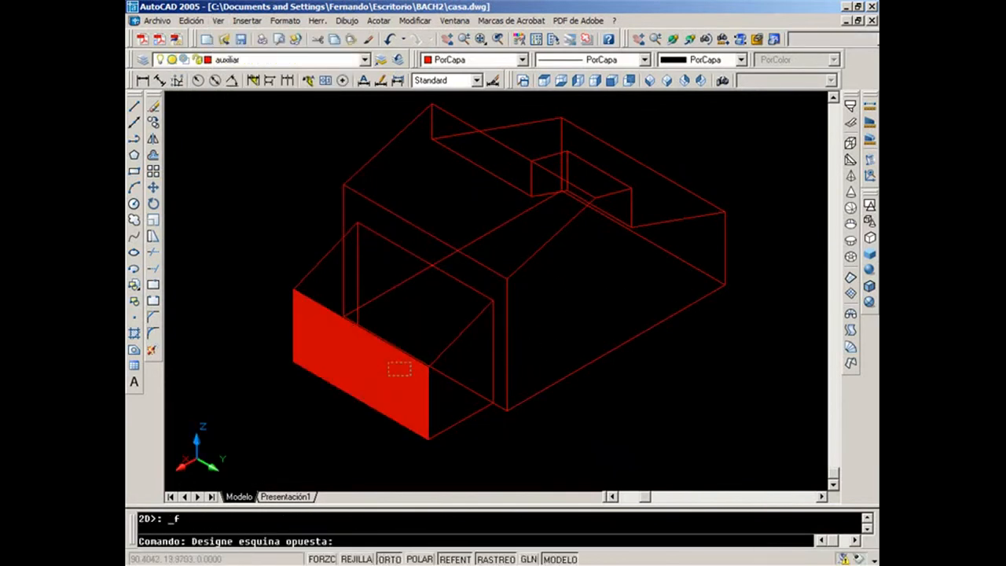
click(391, 361)
click(355, 398)
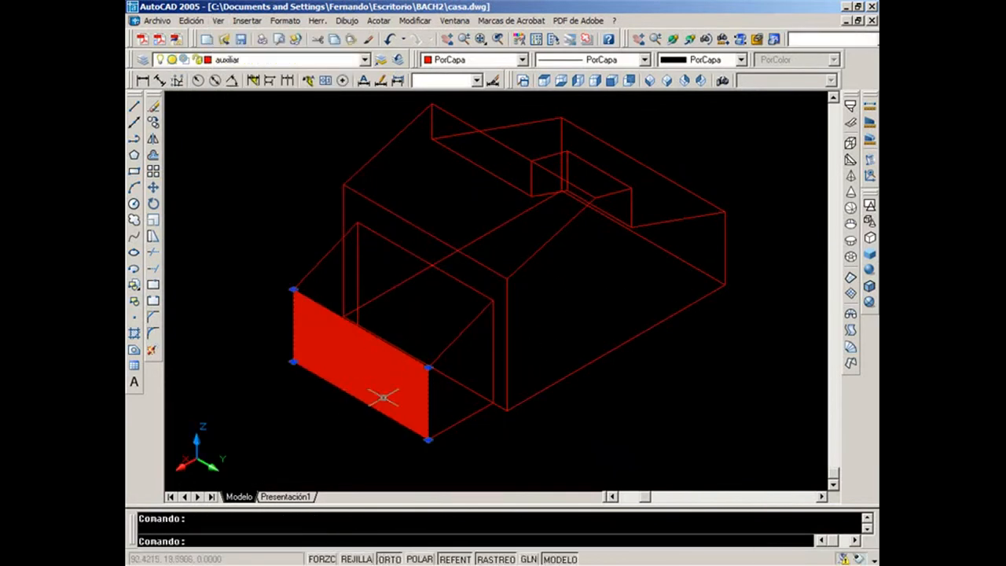
key(Delete)
Recreate the four-point 3D face on the annex's outer end wall, from the two eave corners to the two base corners.
click(853, 123)
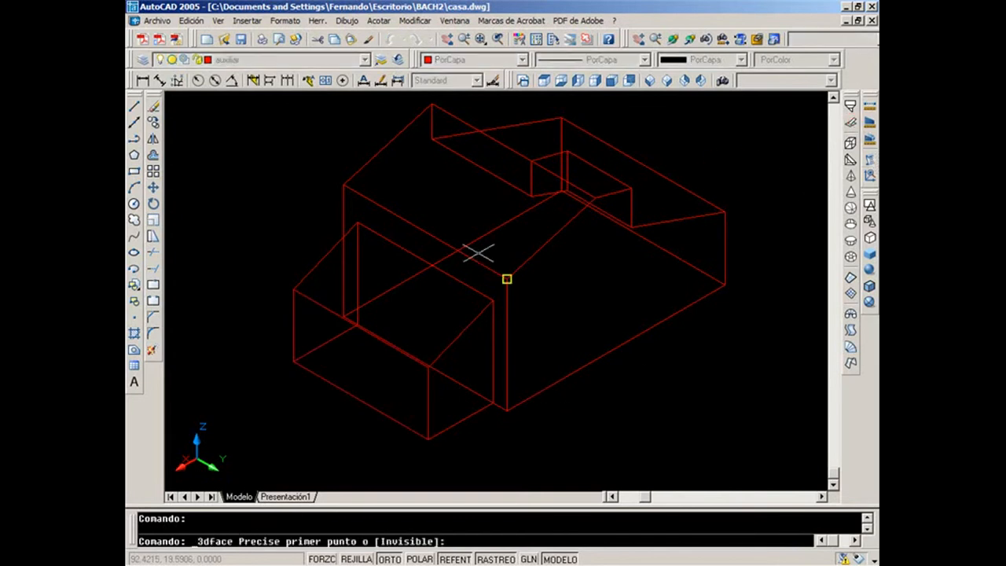
click(294, 290)
click(428, 368)
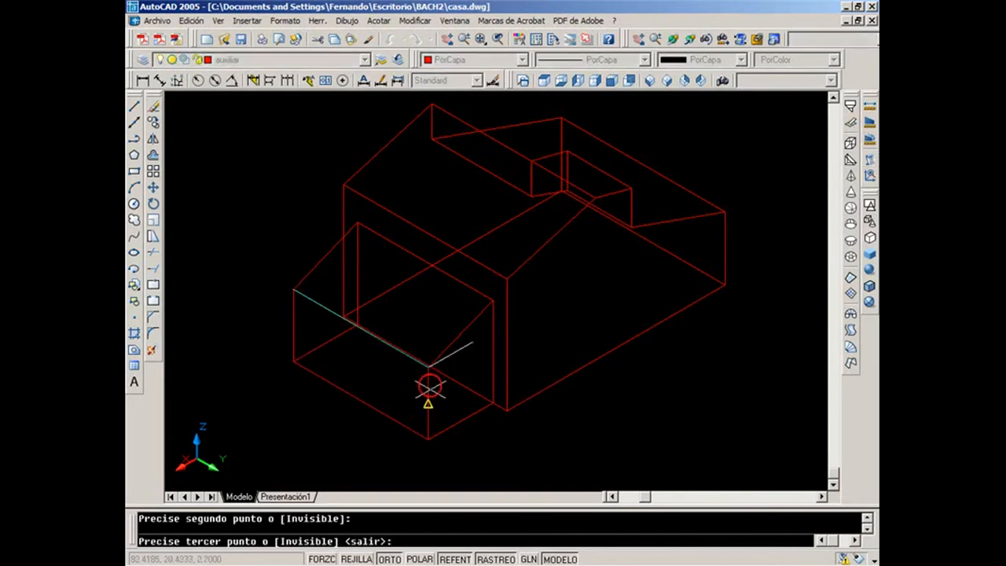
click(428, 437)
click(293, 362)
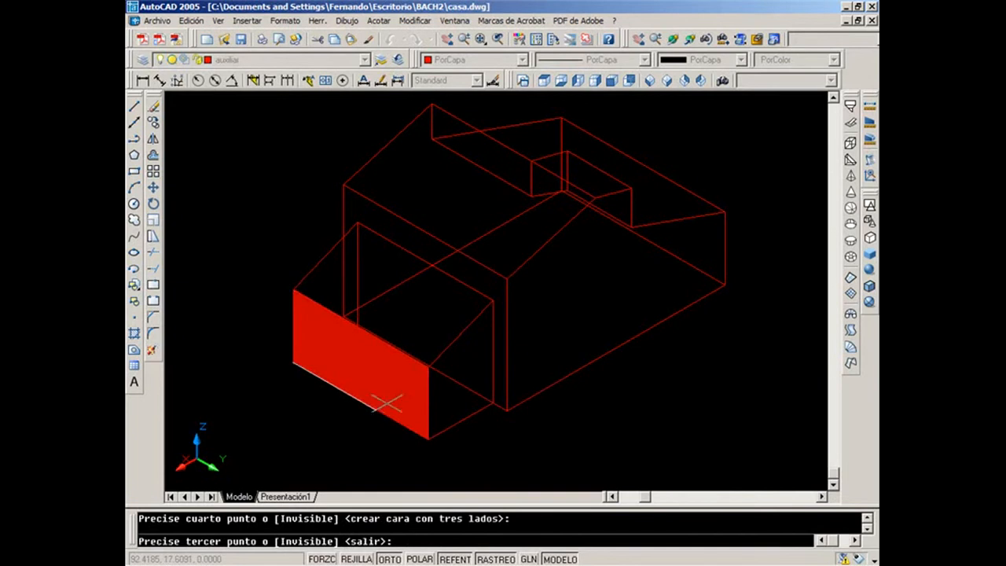
key(Return)
Create a four-point 3D face on the annex side wall nearest the viewer, following its sloping top edge and base.
scroll(449, 366, up, 1)
key(Return)
click(417, 366)
click(508, 272)
click(503, 418)
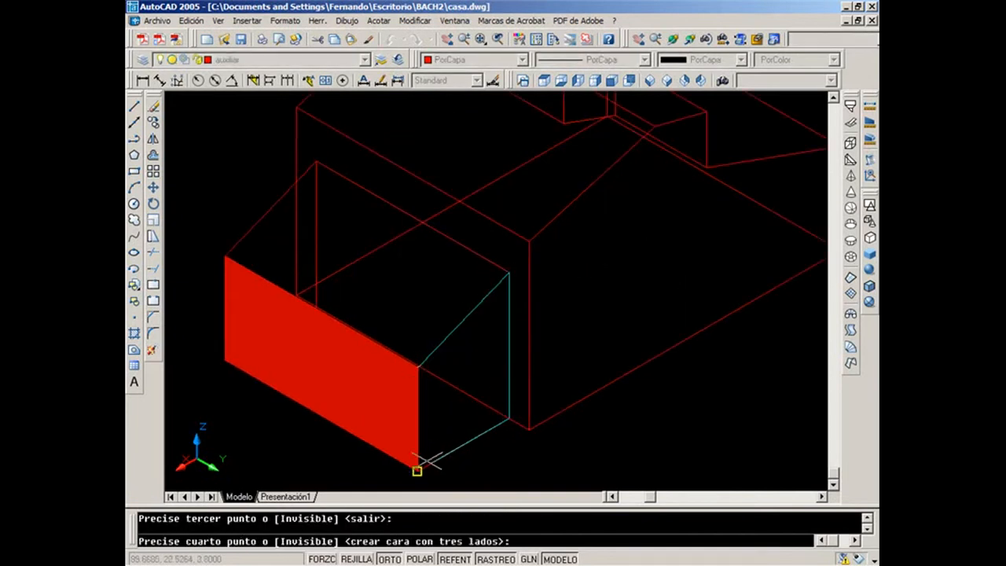
click(418, 467)
key(Return)
Create a four-point 3D face on the house's low end wall opposite the annex, using its eave and base corners.
scroll(472, 326, down, 1)
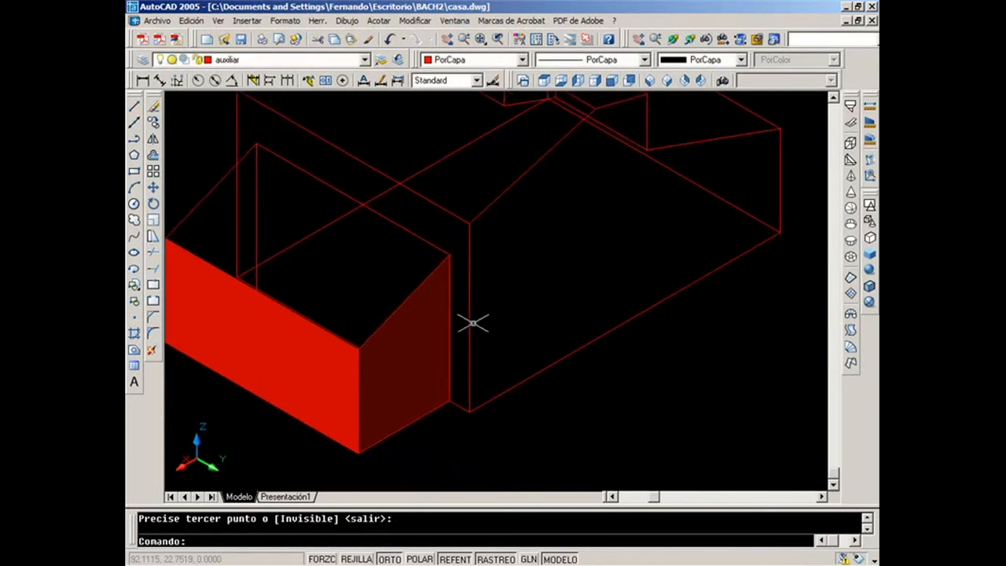
scroll(470, 327, down, 1)
middle_drag(610, 269, 577, 346)
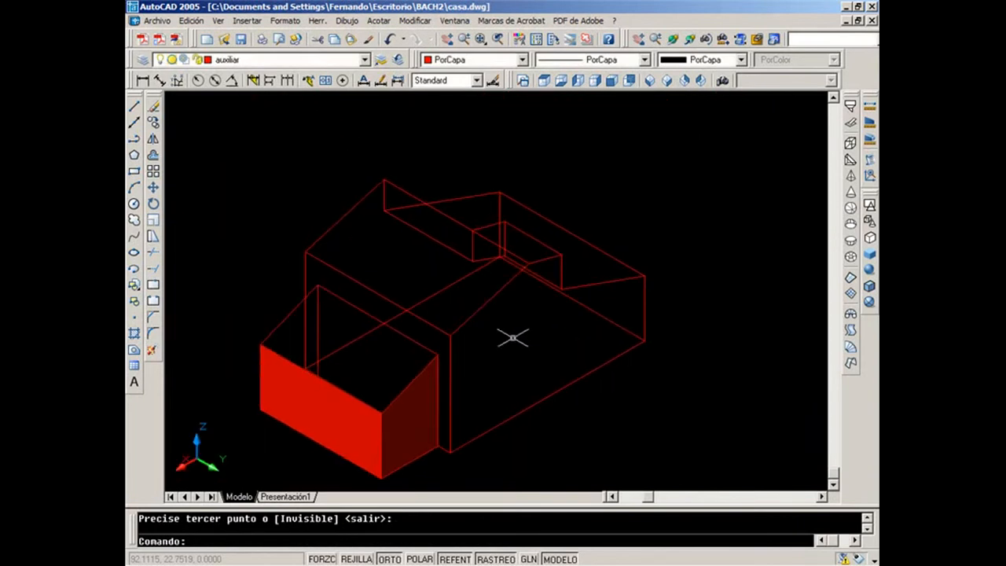
click(651, 81)
middle_drag(643, 272, 622, 310)
scroll(622, 310, up, 5)
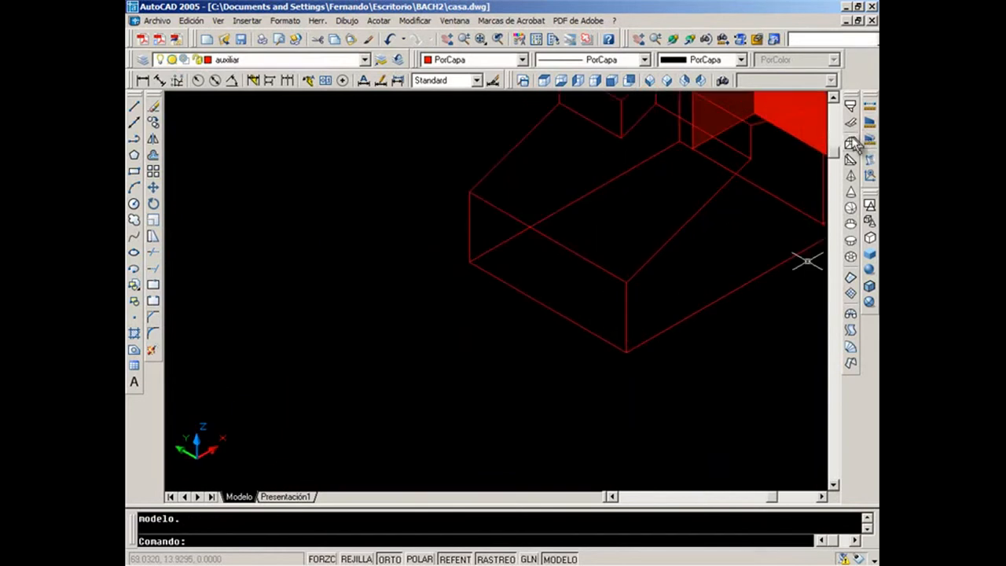
click(851, 122)
click(470, 192)
click(627, 281)
click(627, 354)
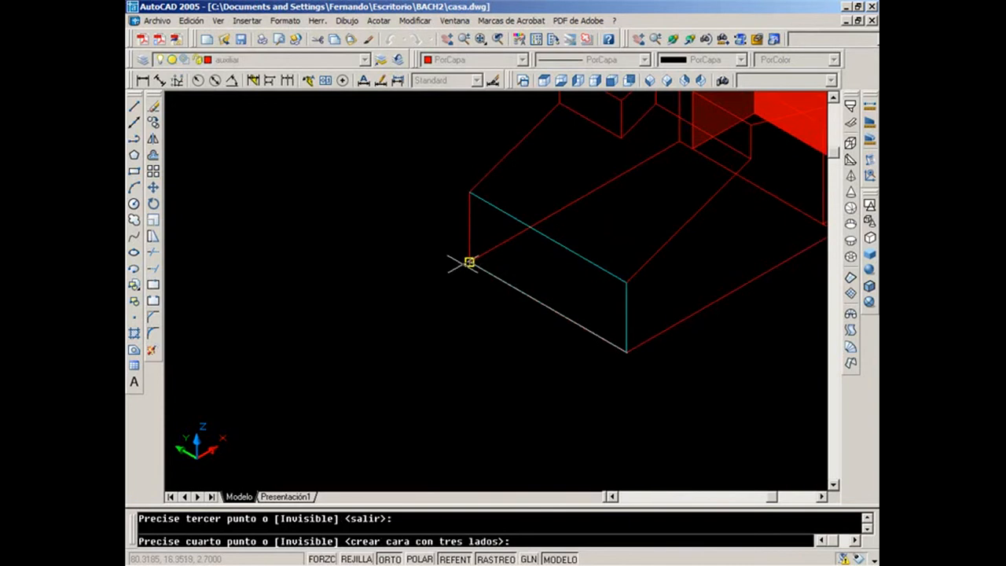
click(470, 261)
key(Return)
Create a four-point 3D face on the vertical front of the dormer on the roof.
scroll(515, 273, down, 2)
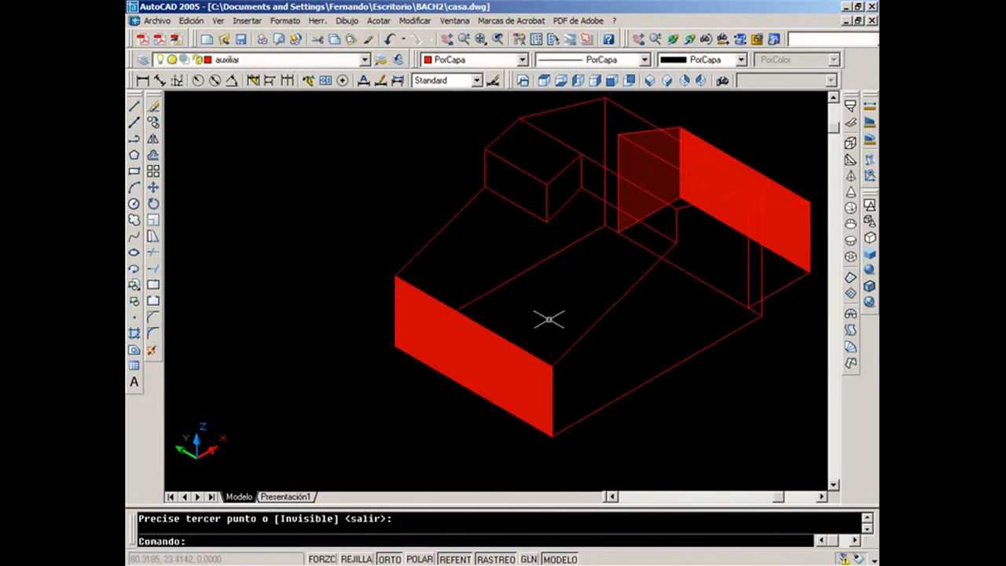
key(Return)
click(483, 151)
click(546, 182)
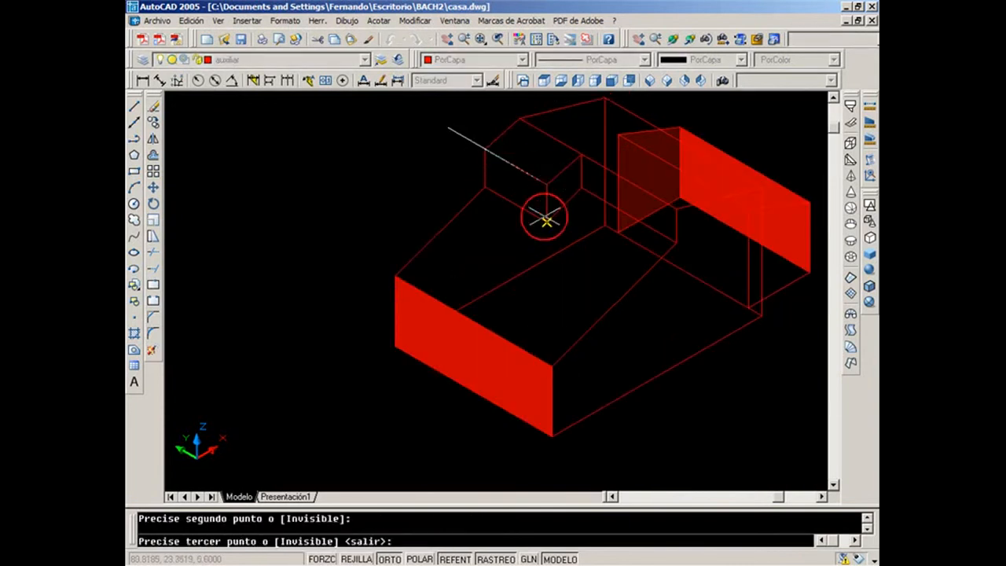
click(546, 221)
click(483, 188)
key(Return)
Create a four-point 3D face on the dormer's sloping top.
key(Return)
click(547, 184)
click(580, 154)
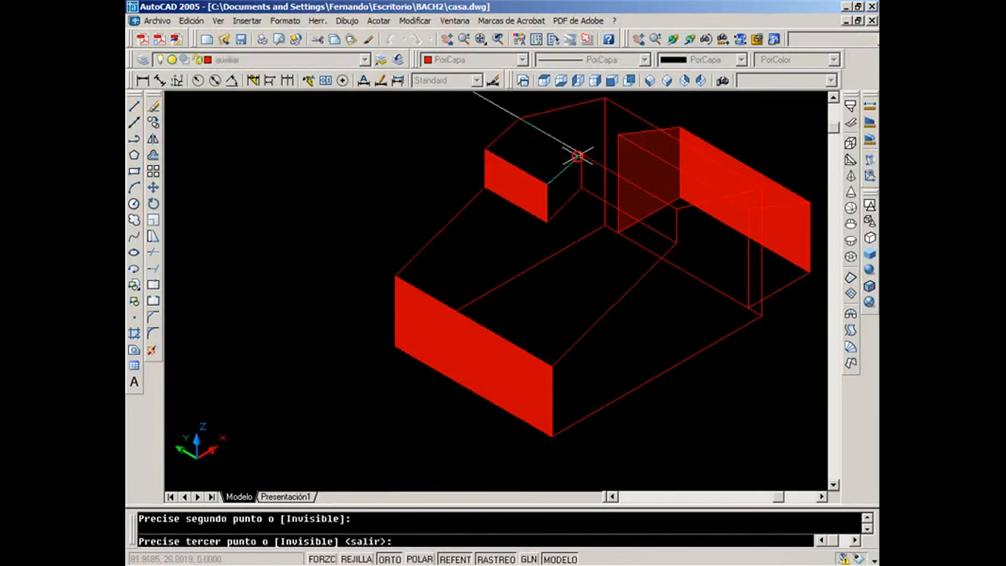
click(519, 118)
click(485, 148)
key(Return)
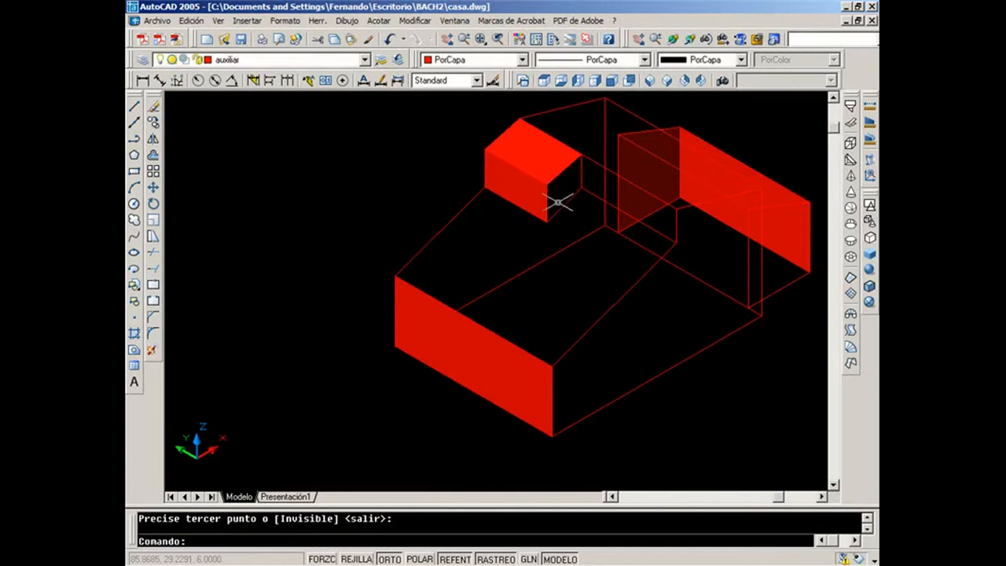
key(Return)
scroll(547, 224, up, 5)
scroll(543, 218, down, 3)
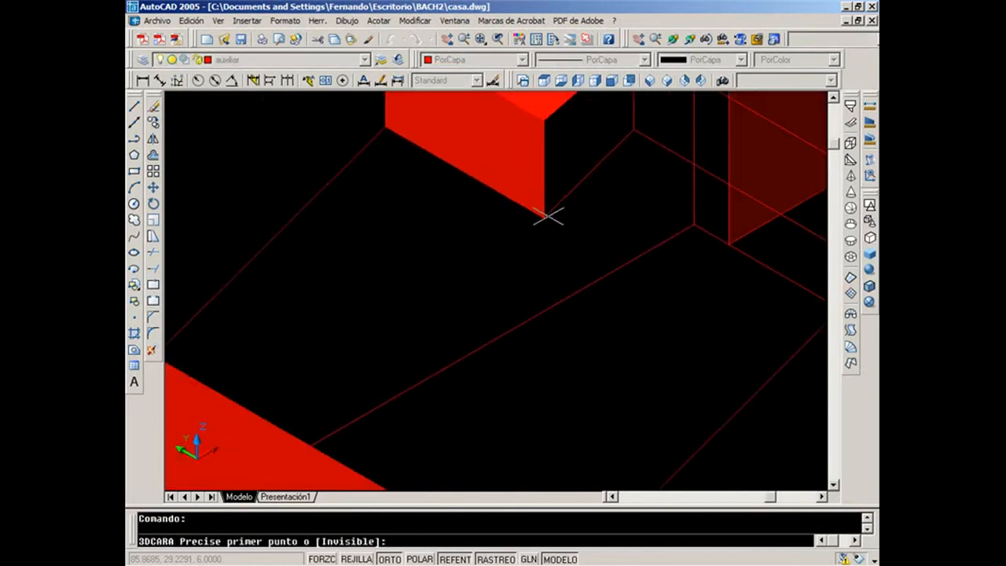
click(543, 218)
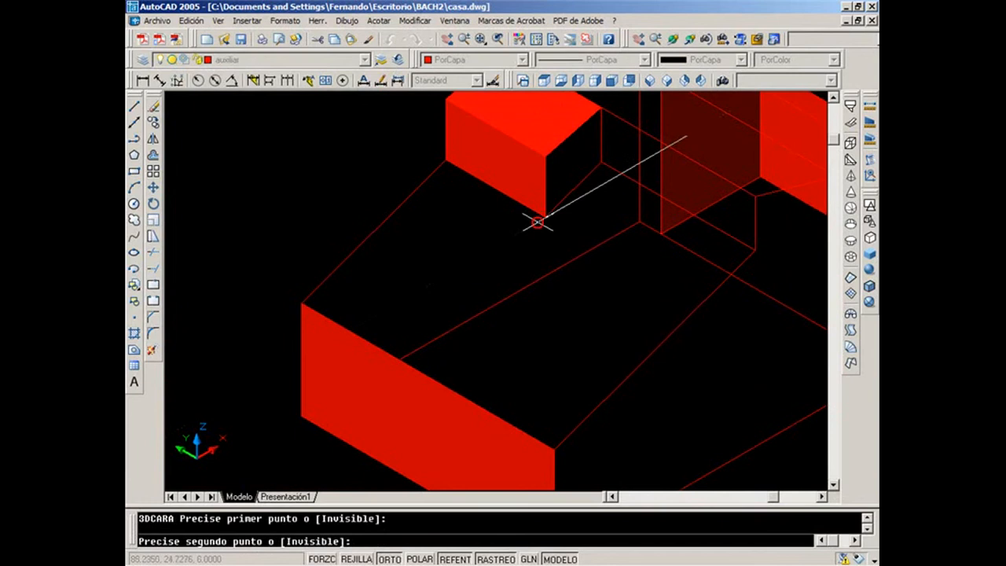
click(602, 161)
key(Escape)
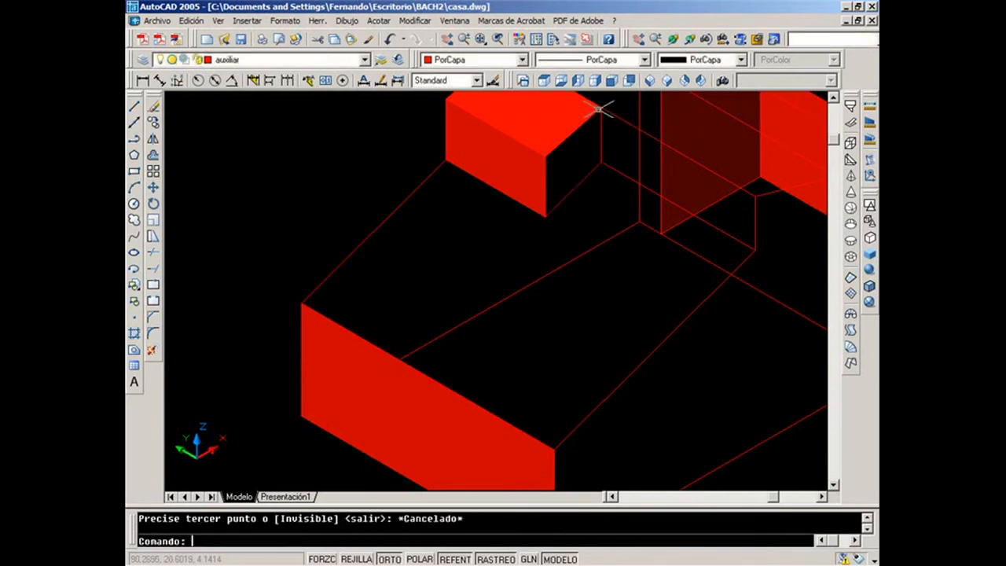
Delete the 3D face on the dormer's sloping top.
click(560, 140)
key(Delete)
scroll(565, 149, down, 4)
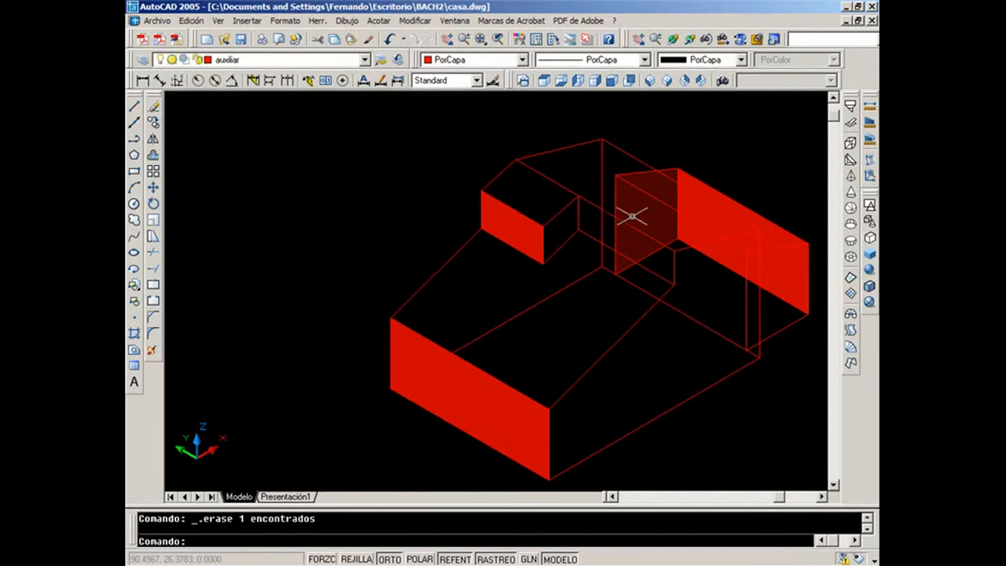
Create a four-point 3D face on the annex's remaining side wall, from its sloping top edge down to the base.
middle_drag(816, 291, 681, 286)
scroll(680, 286, up, 4)
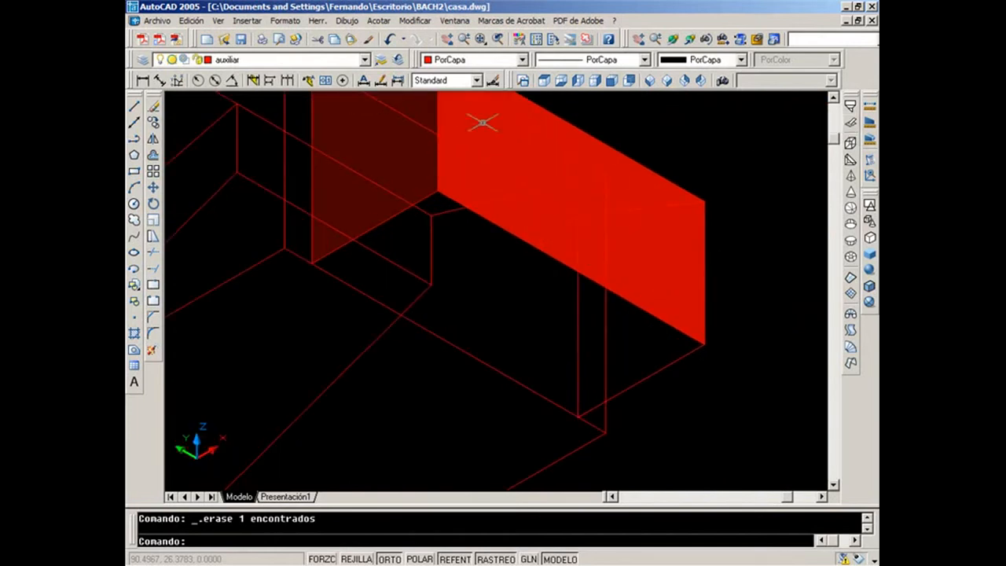
click(852, 125)
click(704, 202)
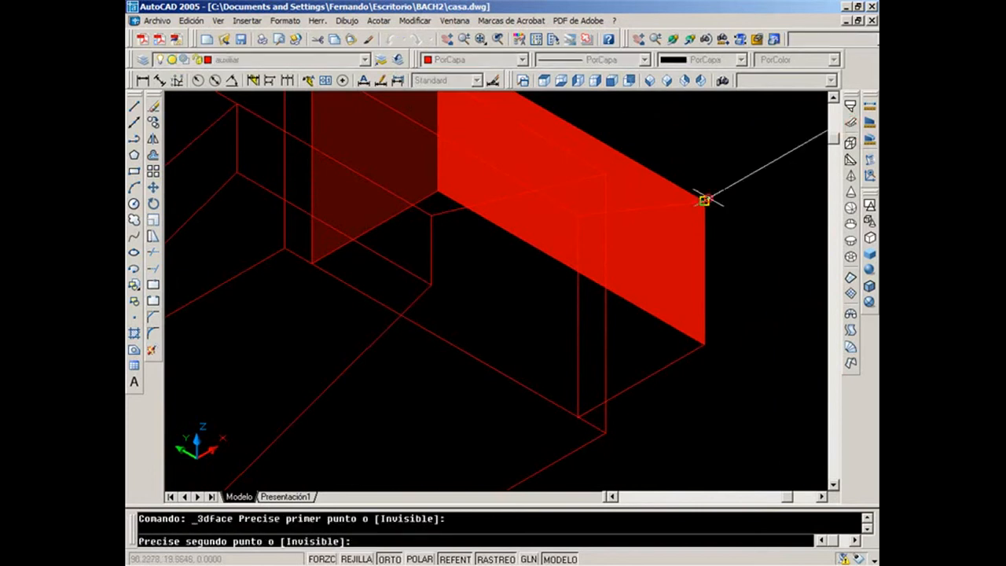
click(578, 215)
click(578, 415)
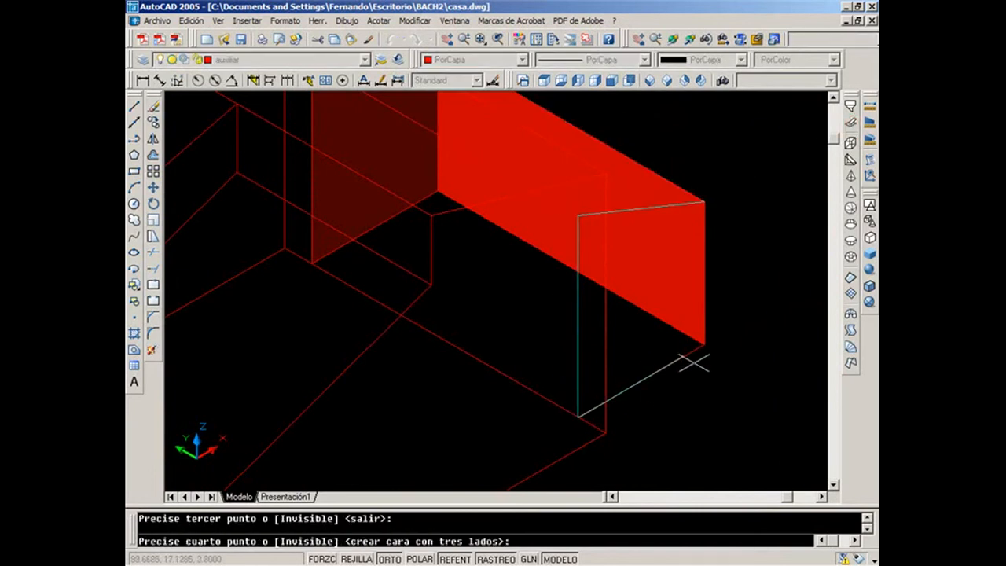
click(704, 346)
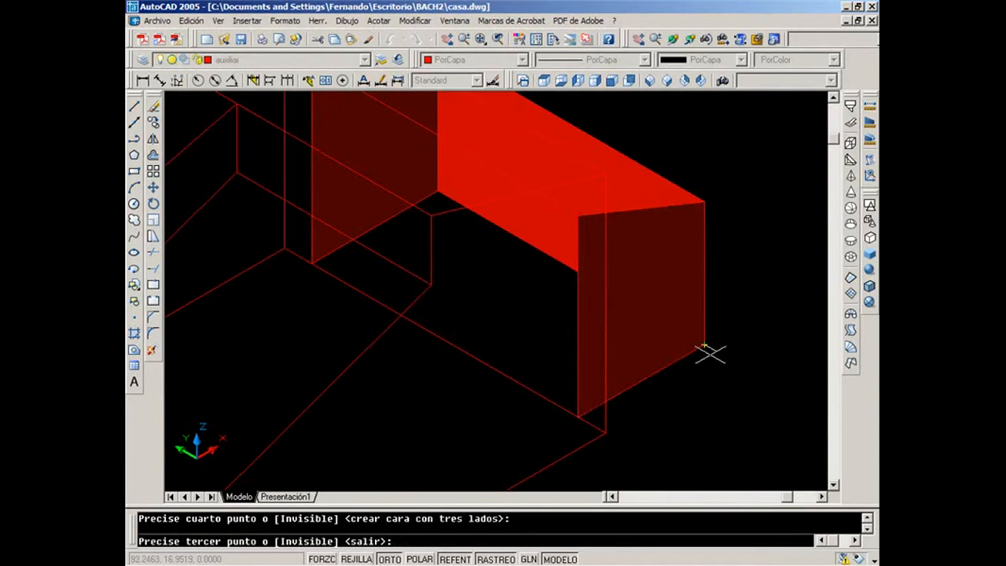
key(Return)
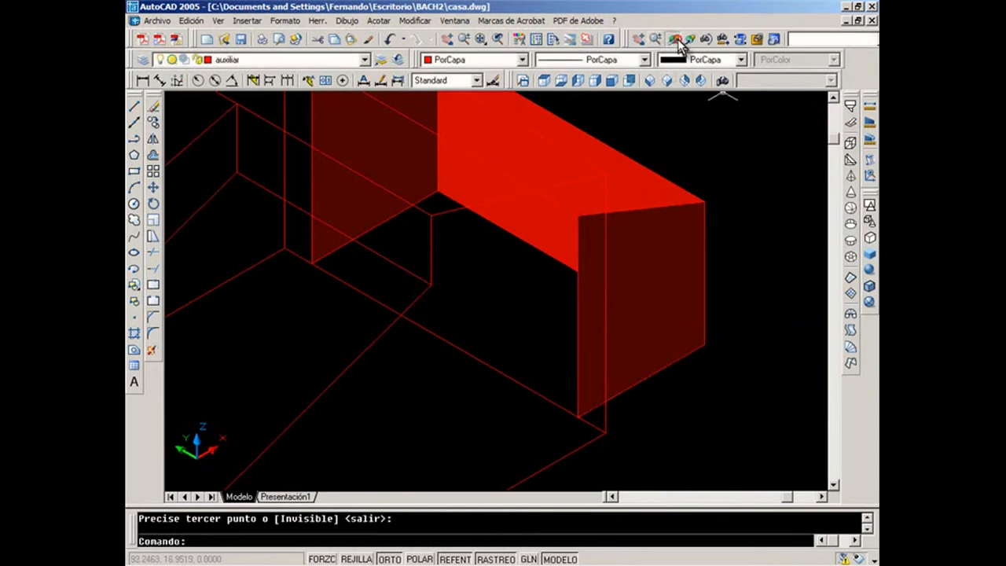
click(683, 41)
drag(505, 207, 608, 265)
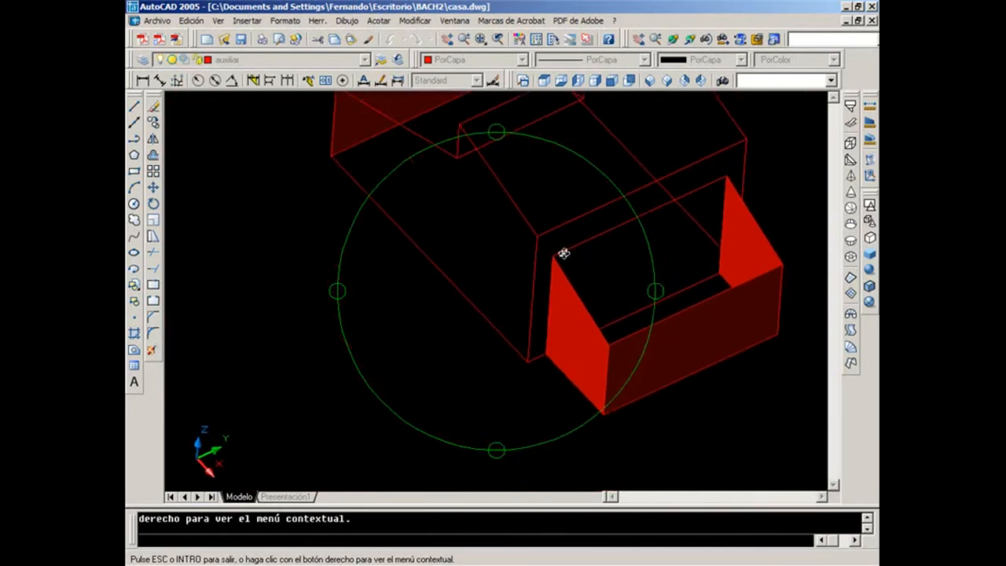
drag(518, 176, 545, 192)
drag(627, 216, 602, 205)
right_click(607, 206)
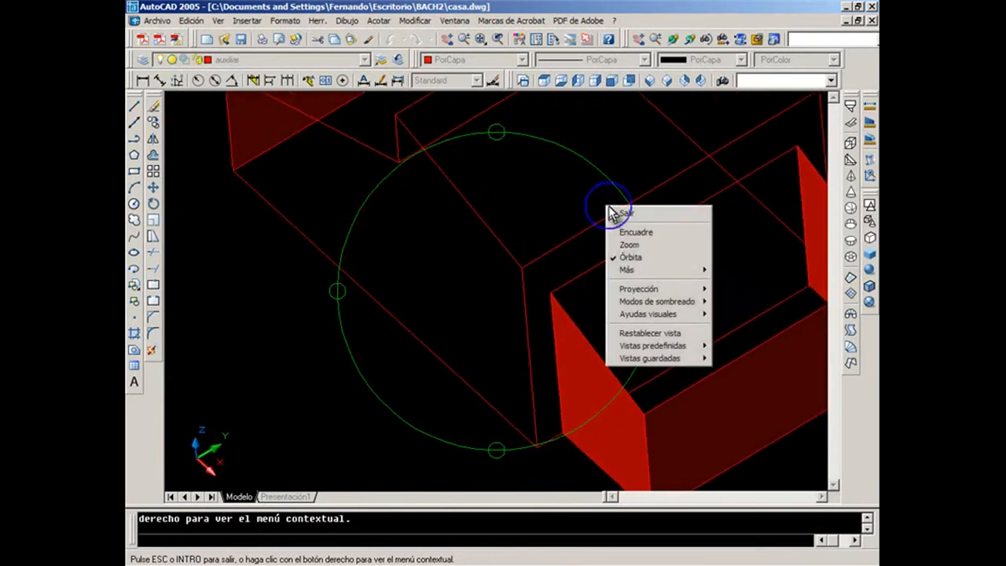
click(621, 211)
click(649, 80)
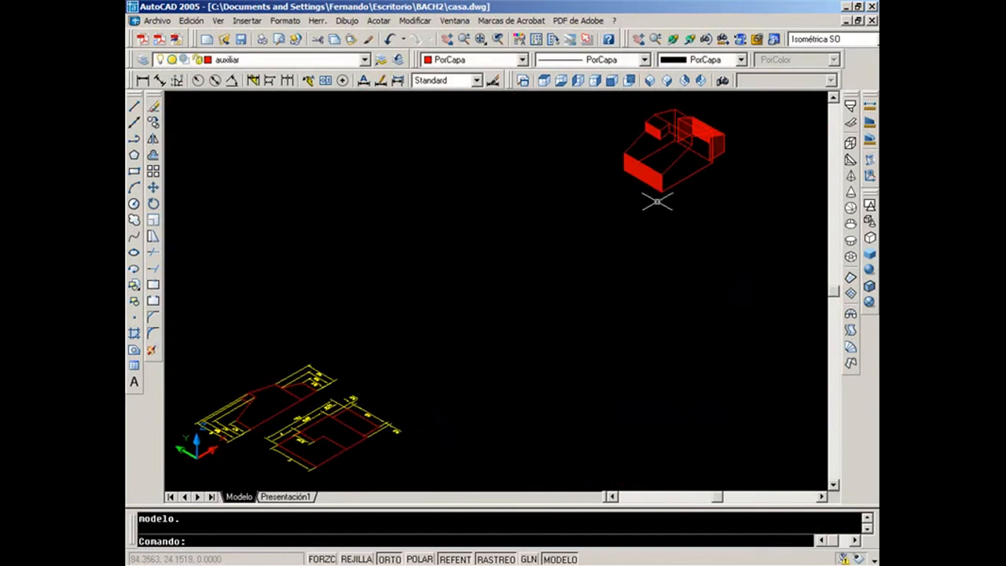
Create a four-point 3D face on the low section of the house's side wall, ending at the base point below the roof break.
scroll(696, 127, up, 5)
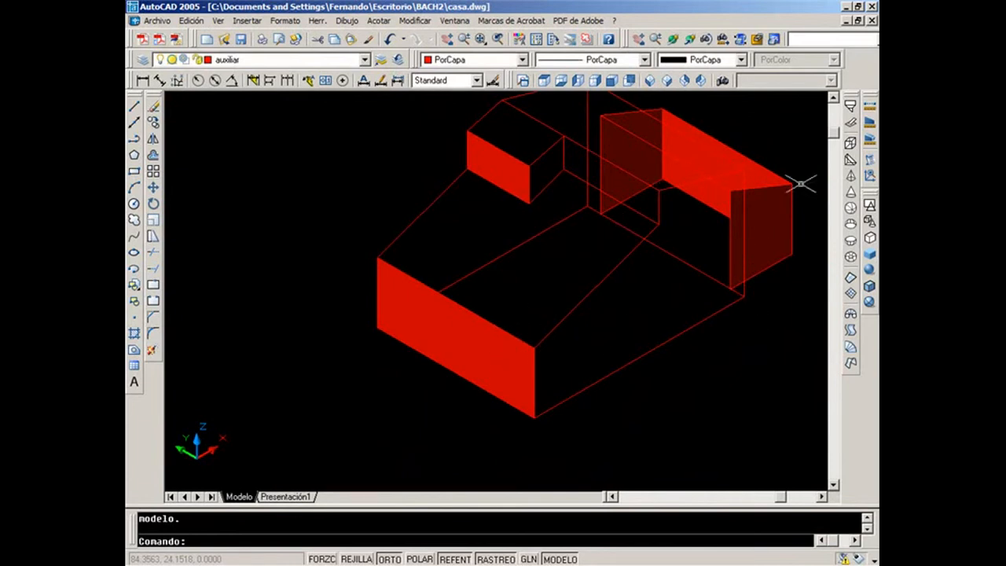
click(851, 122)
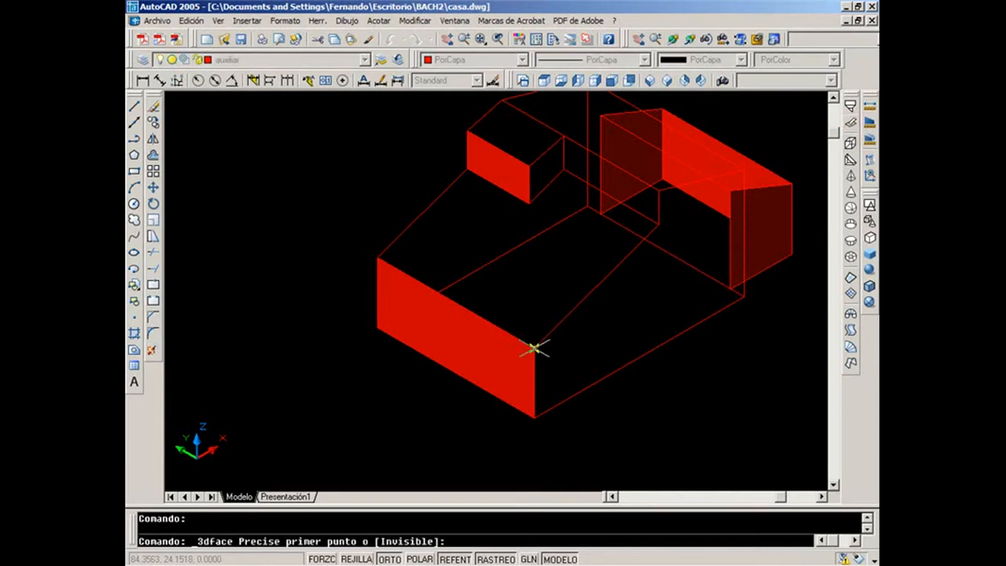
click(534, 418)
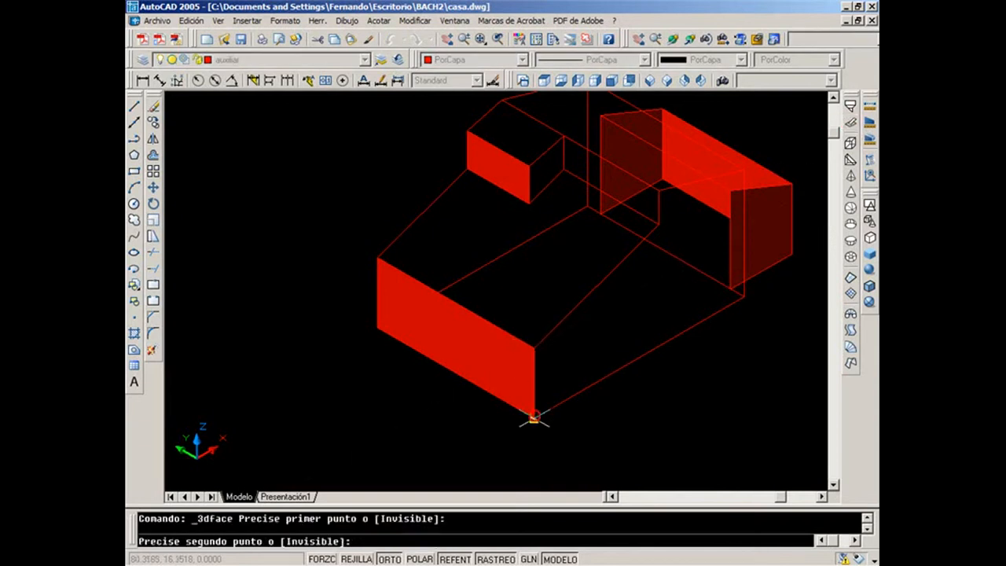
click(535, 347)
click(659, 224)
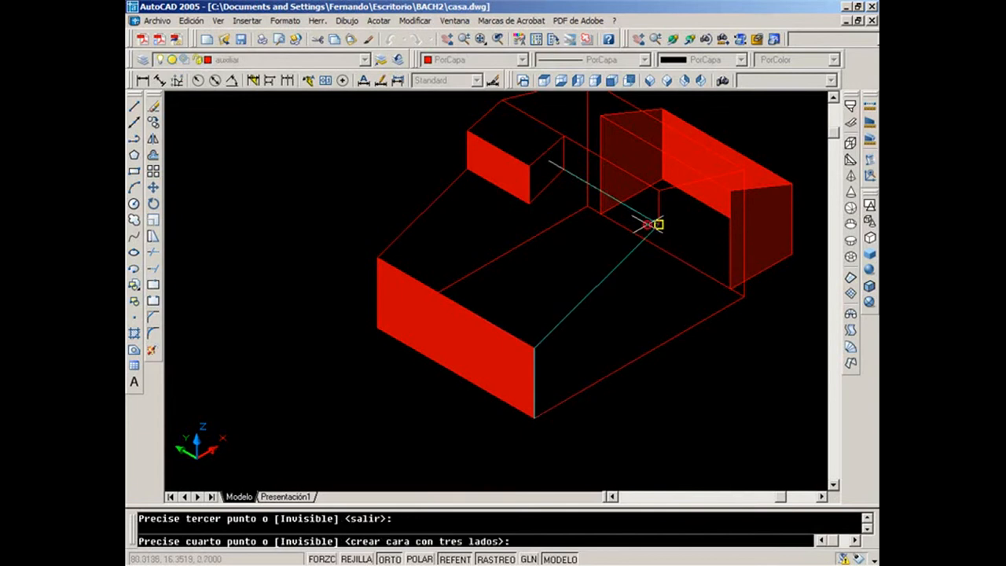
click(658, 347)
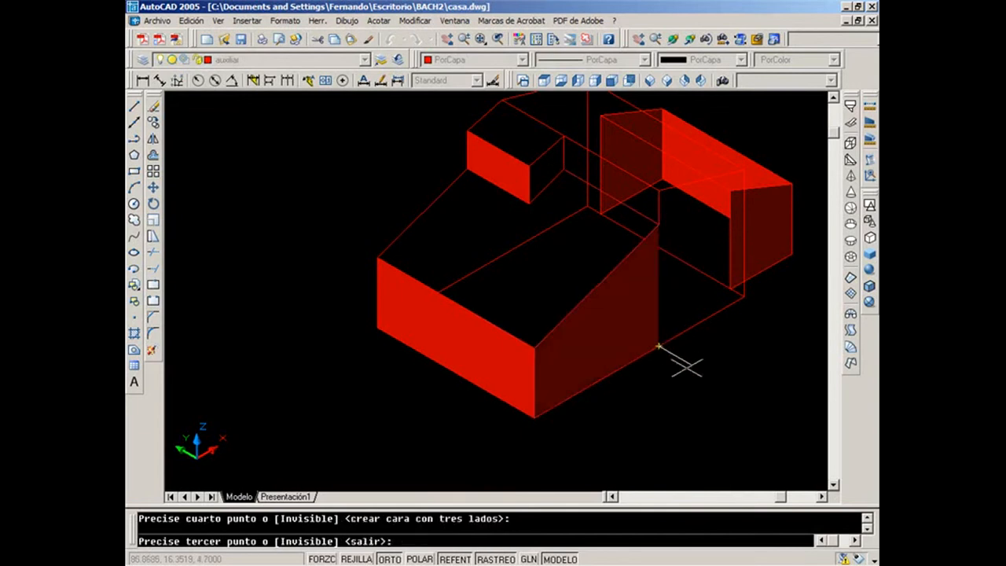
Create a four-point 3D face on the tall section of the house's side wall, between the roof break and the far end.
key(Return)
key(Return)
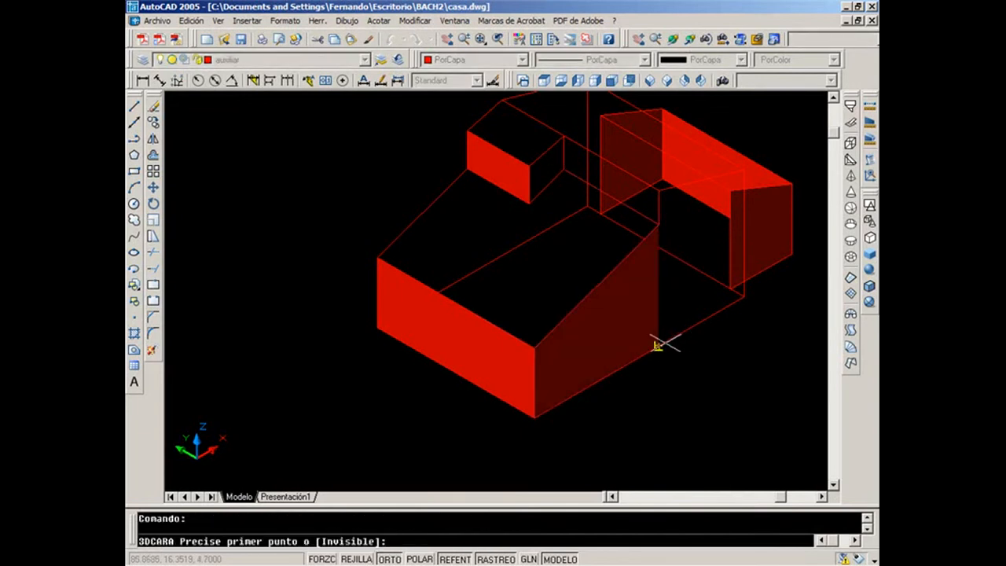
click(659, 190)
click(747, 168)
click(744, 297)
click(658, 347)
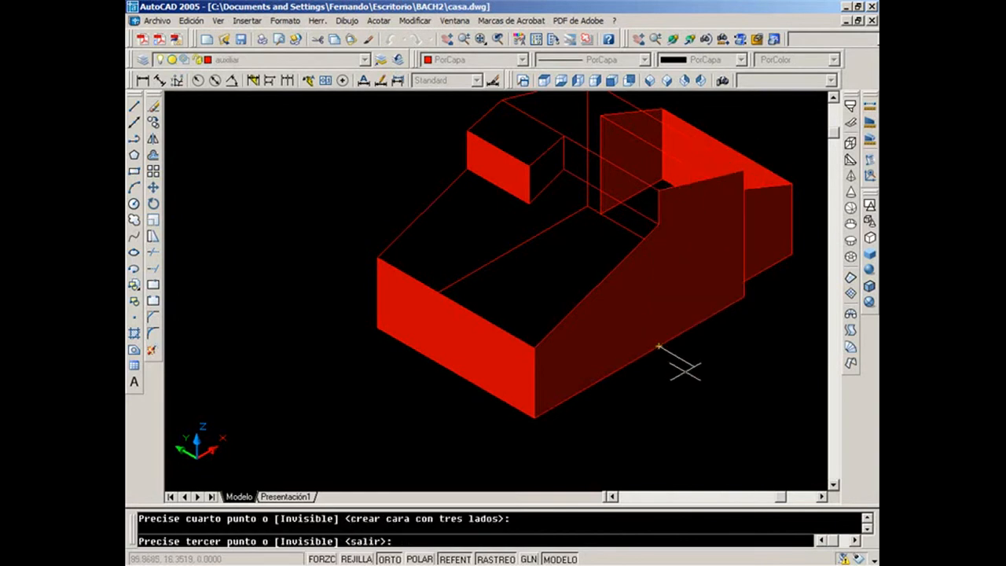
key(Return)
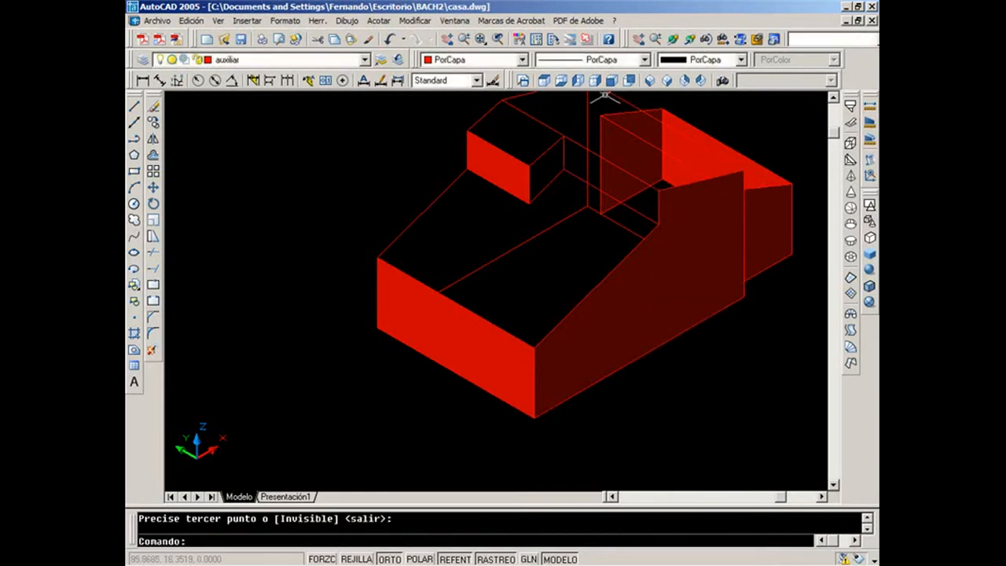
Examine the adjoining 3D faces of the house's side wall from an orbited view.
click(669, 40)
drag(657, 296, 600, 307)
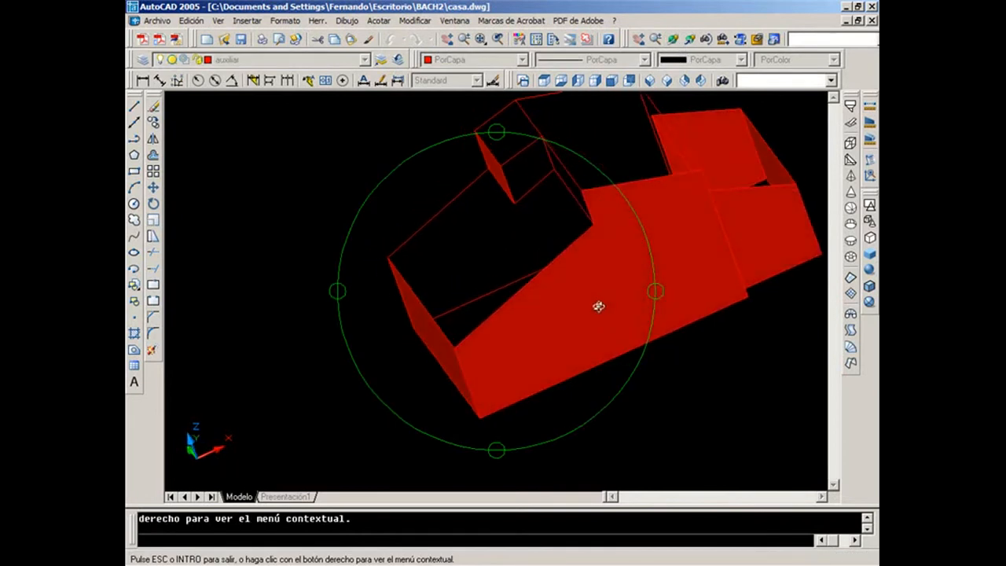
drag(538, 122, 610, 154)
click(643, 163)
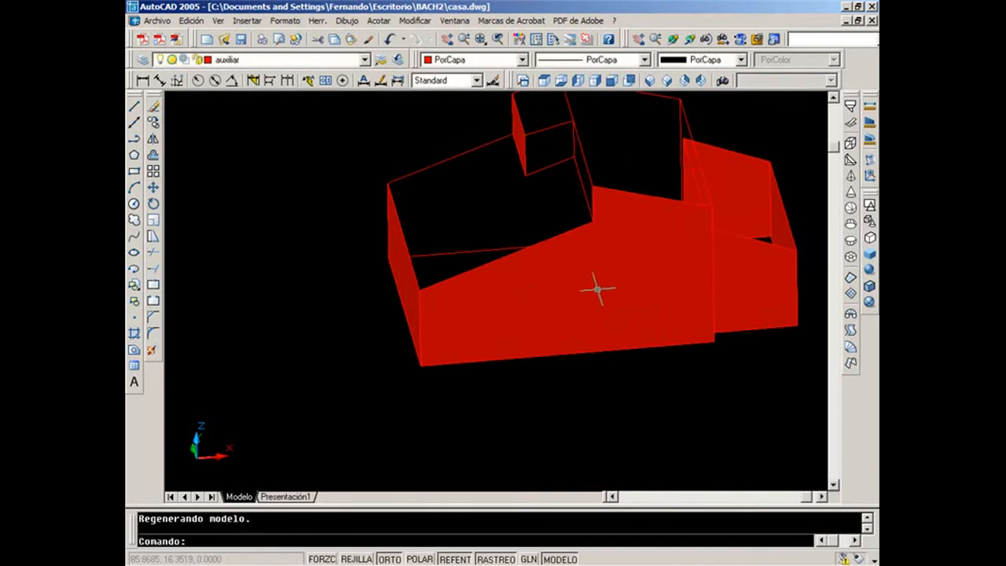
click(571, 276)
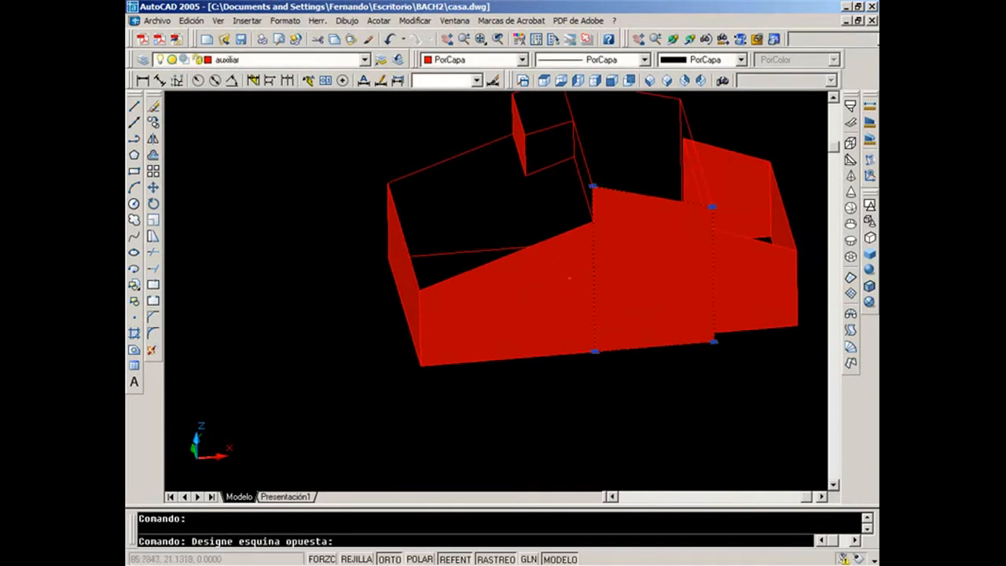
click(600, 275)
key(Escape)
scroll(607, 276, down, 2)
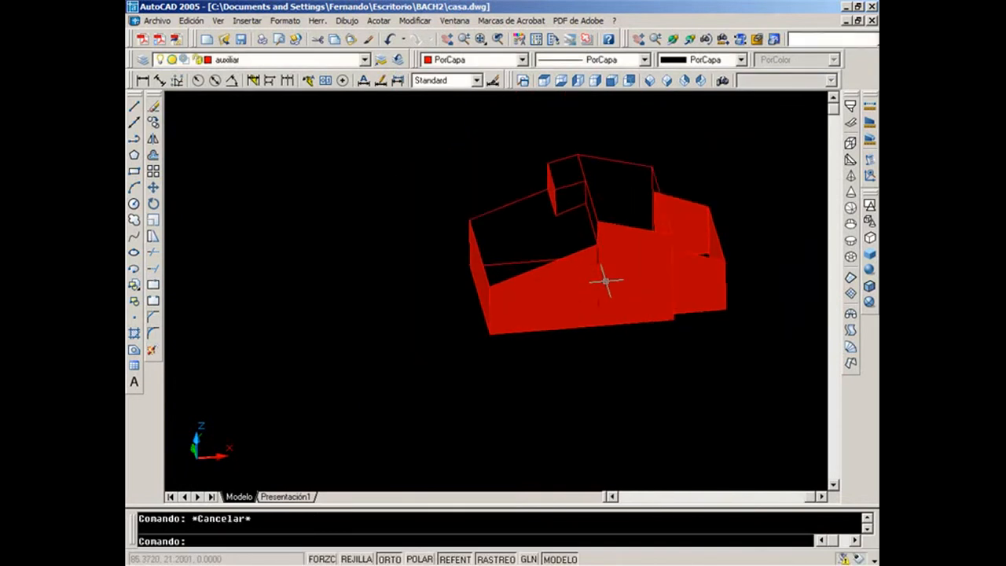
middle_drag(607, 236, 629, 254)
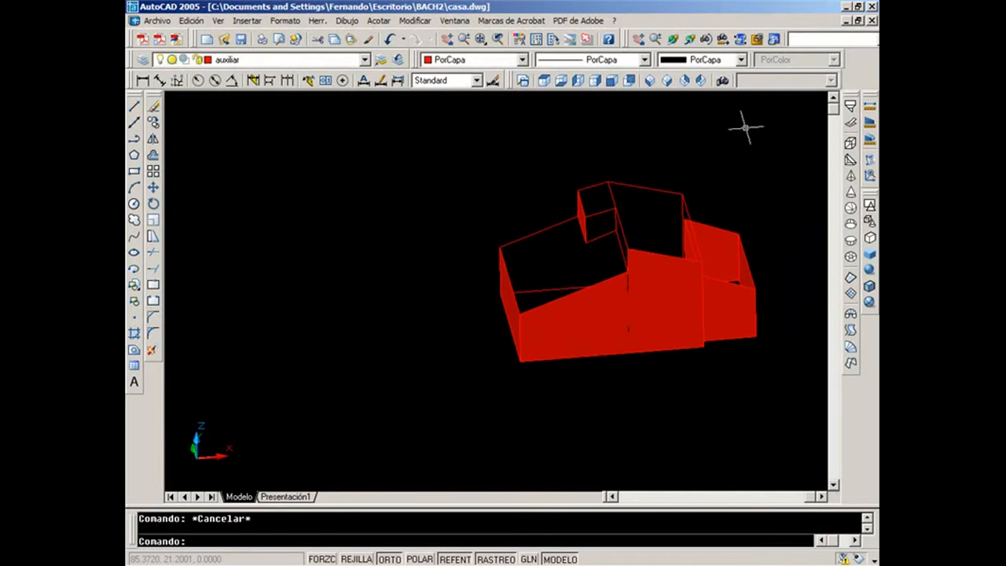
Show the house in the NE isometric view, framed on its uncovered long side wall.
click(666, 82)
click(686, 81)
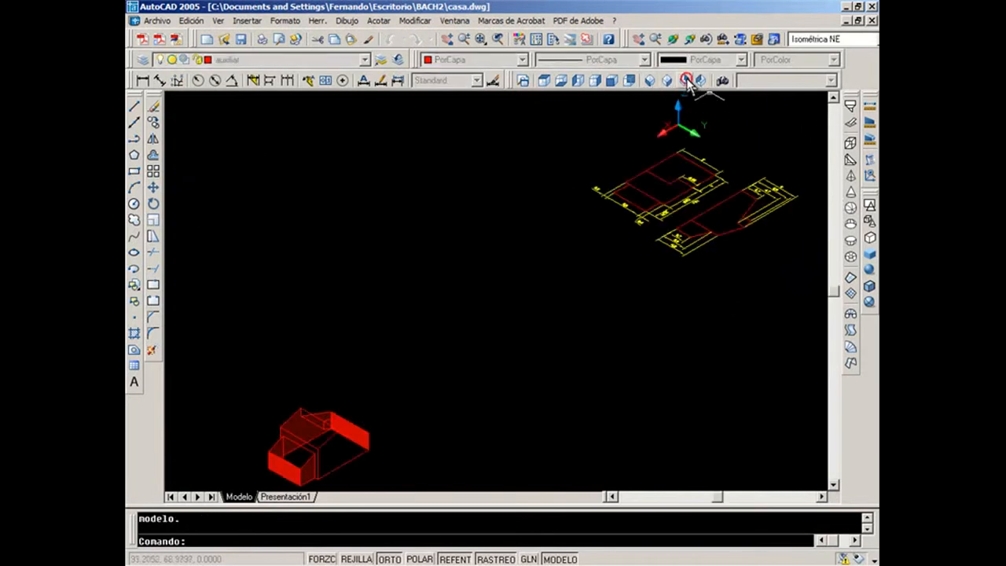
middle_drag(424, 416, 472, 313)
scroll(436, 351, up, 5)
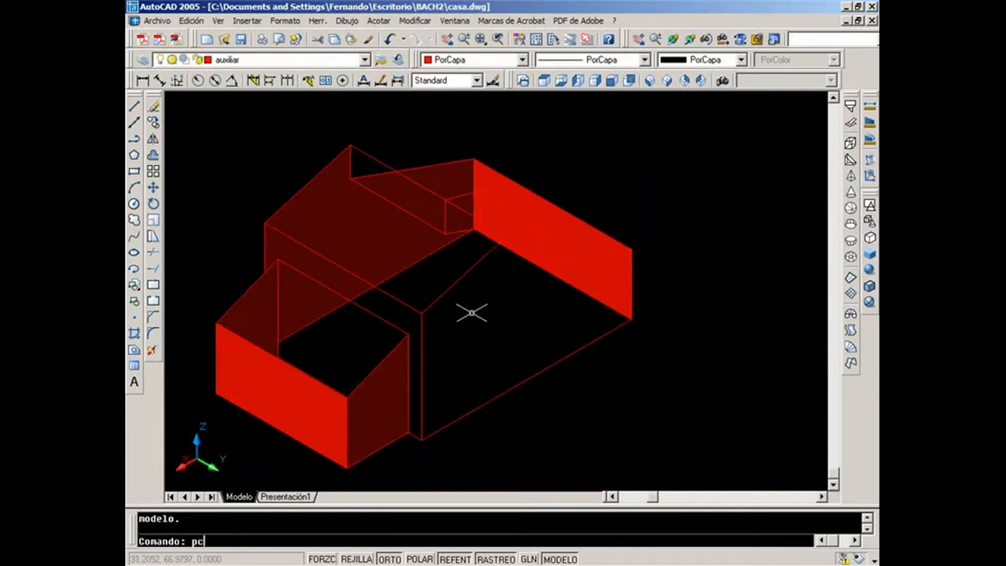
key(Return)
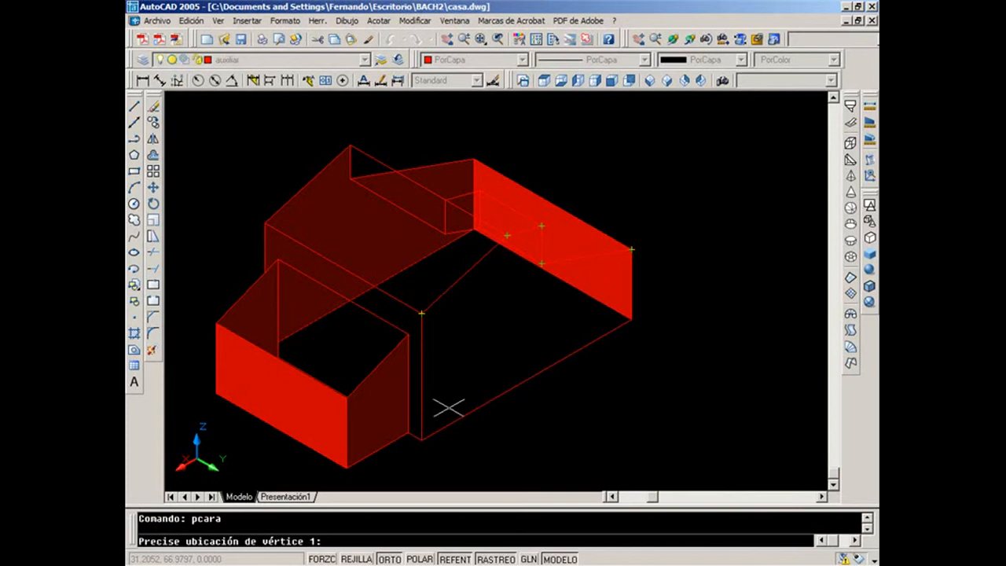
key(Escape)
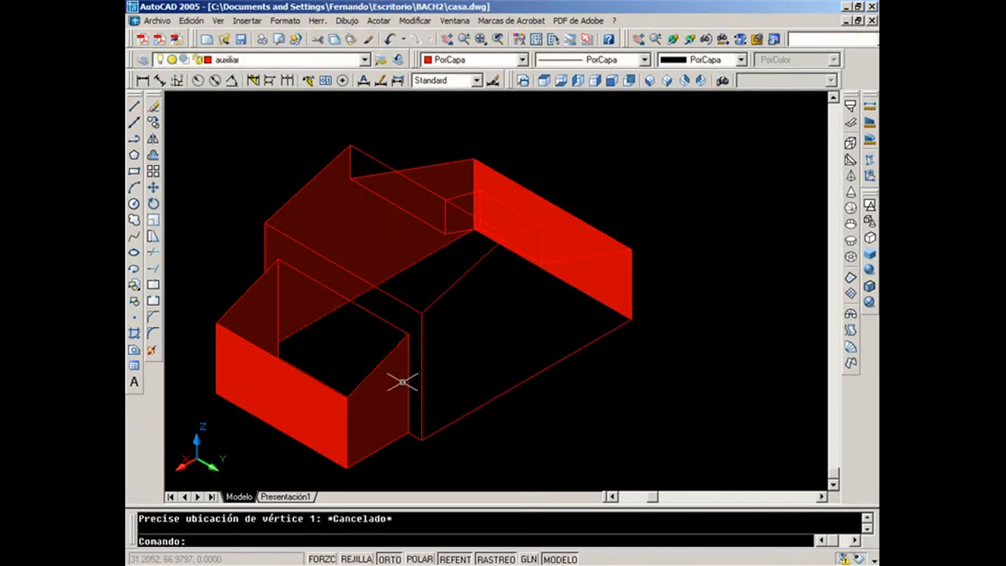
Move the 3D faces on the annex, side wall, end wall and dormer to the 3d layer.
click(373, 377)
click(332, 392)
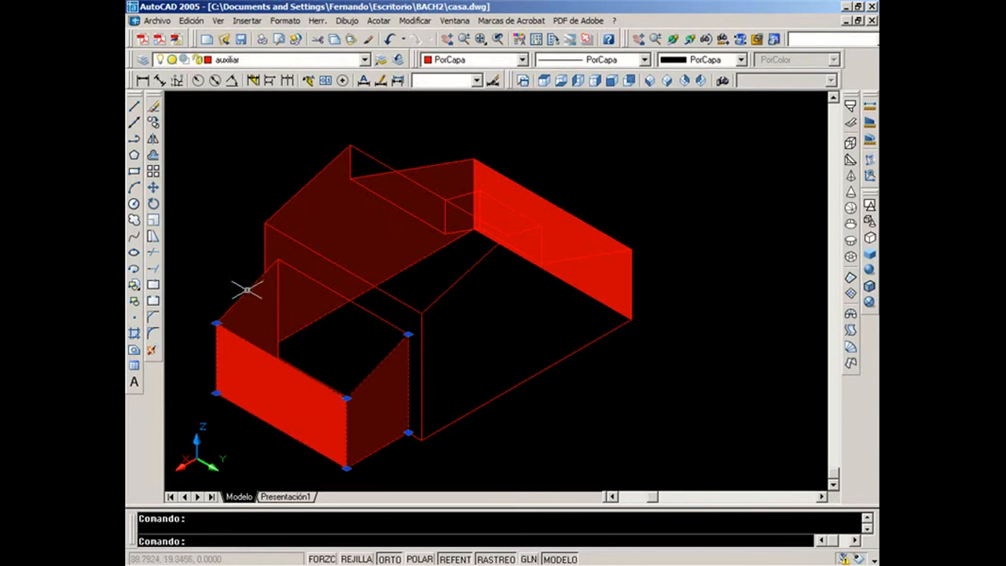
click(247, 291)
click(288, 205)
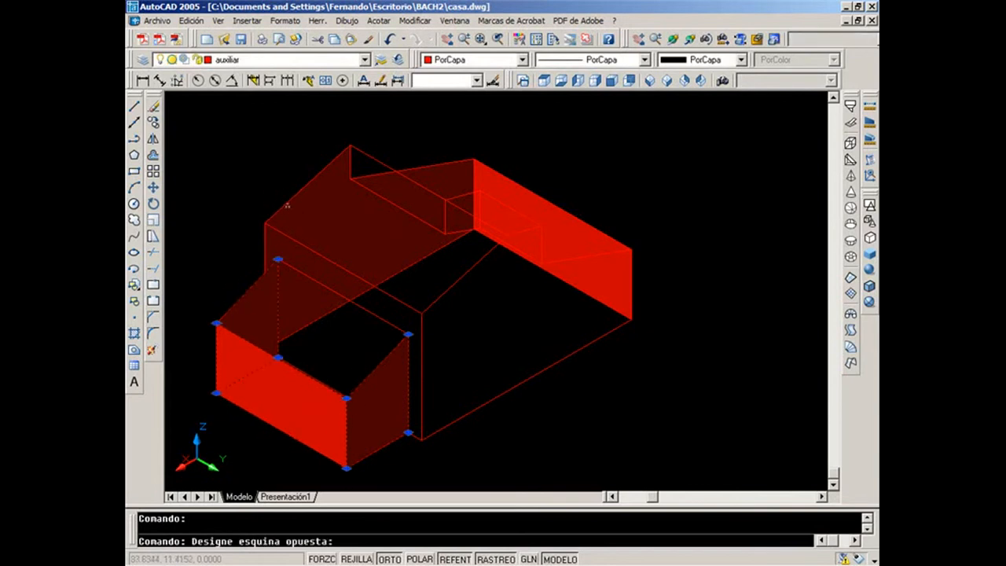
click(288, 206)
click(286, 205)
click(386, 175)
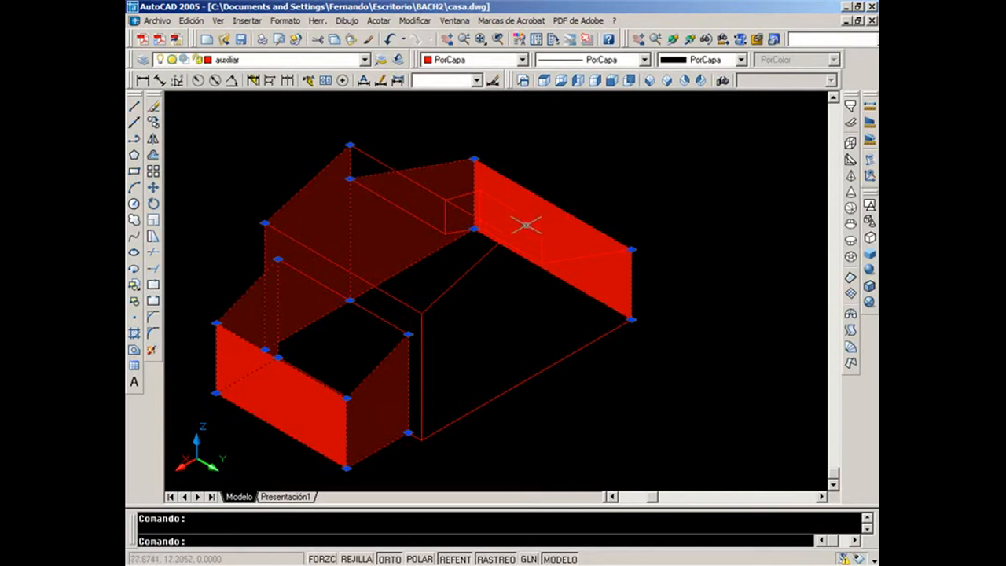
click(289, 60)
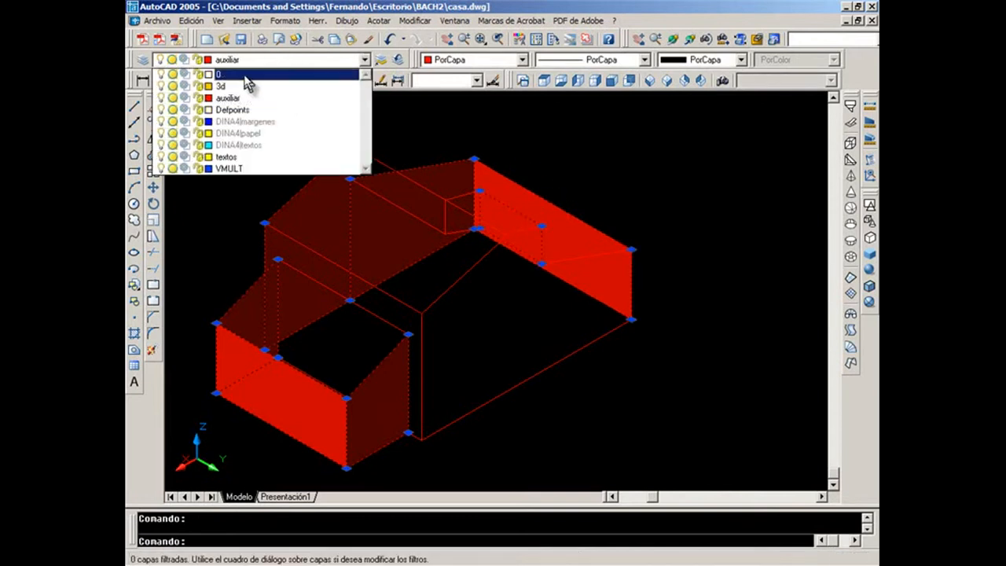
click(259, 83)
Turn off and freeze the 3d layer so only the wireframe is displayed.
click(226, 59)
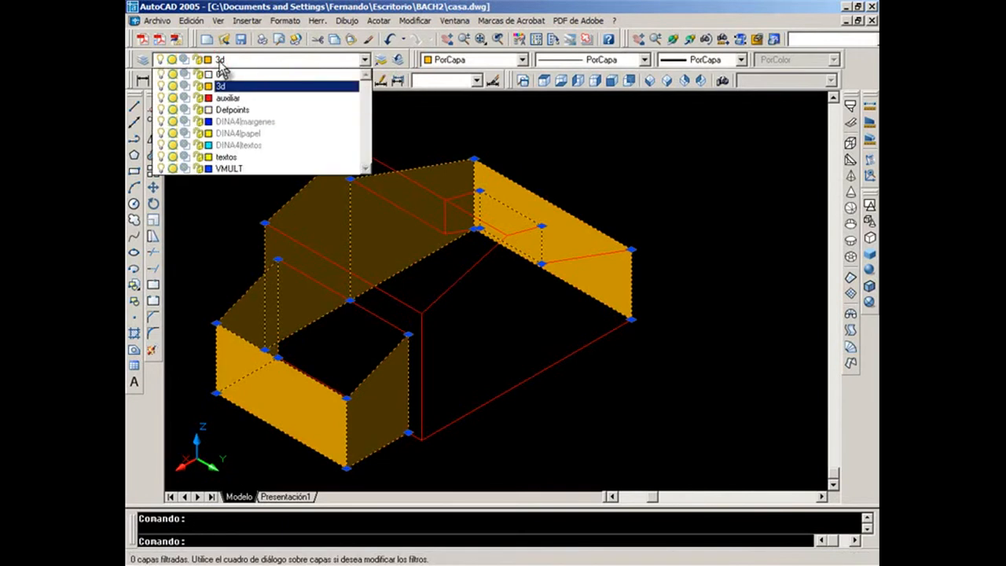
click(162, 87)
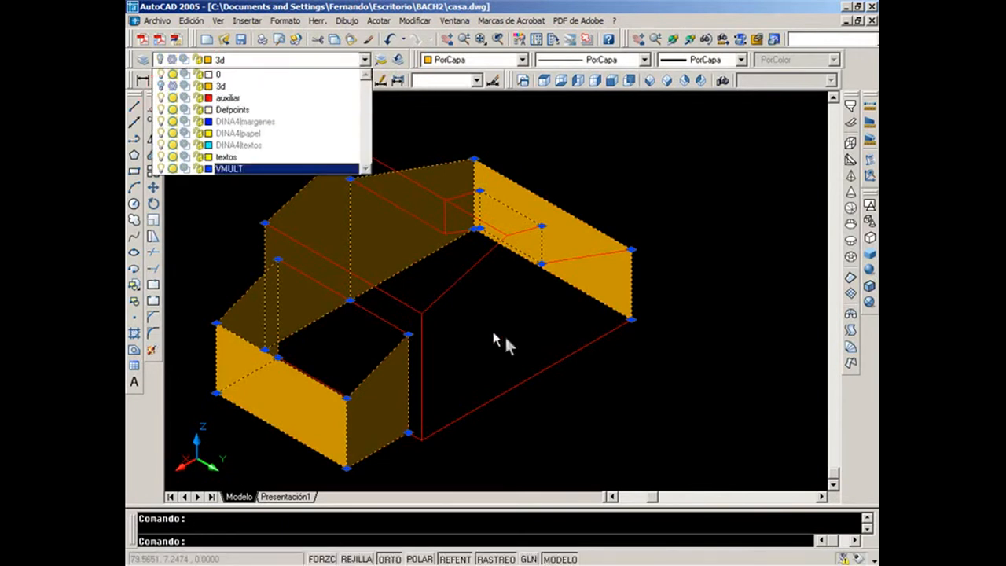
click(577, 392)
click(486, 310)
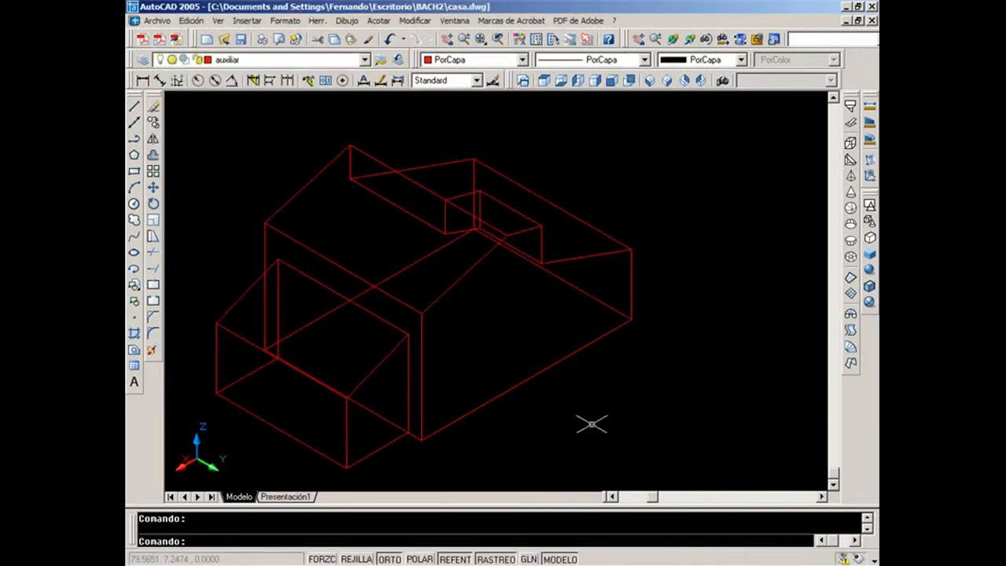
Start a polyface mesh (pcara) on the uncovered long side wall, placing seven vertices around its stepped outline.
middle_drag(606, 312, 600, 310)
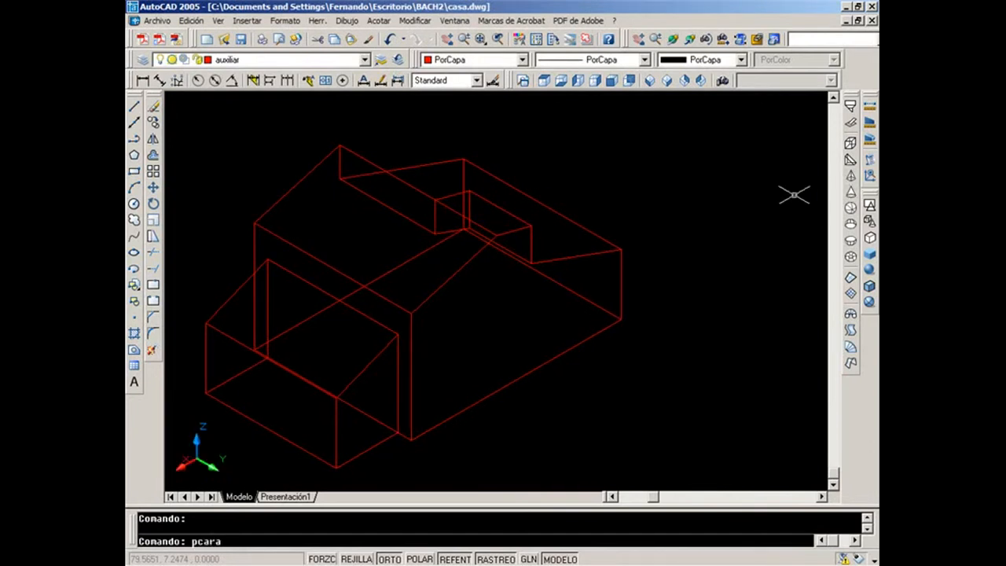
key(Return)
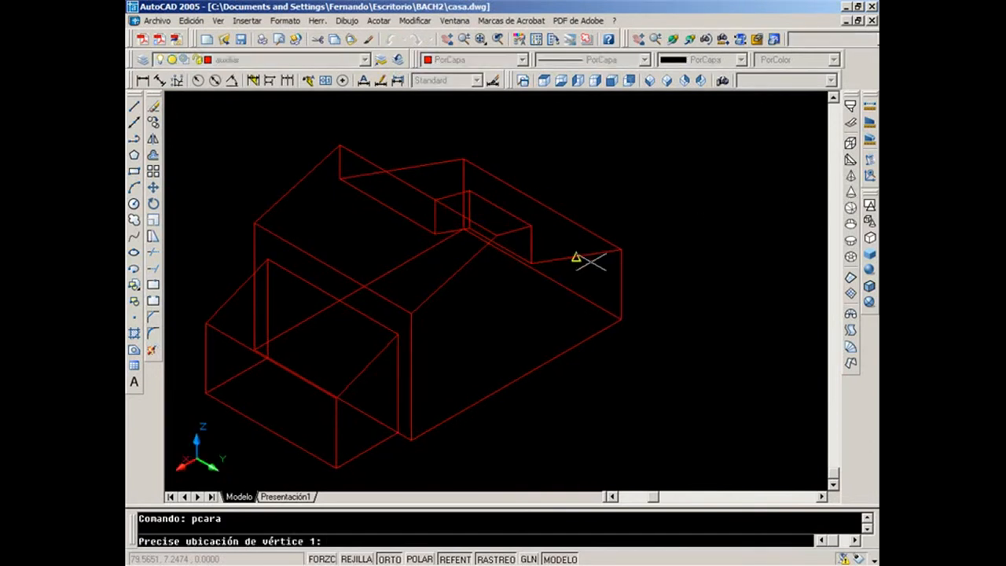
click(411, 314)
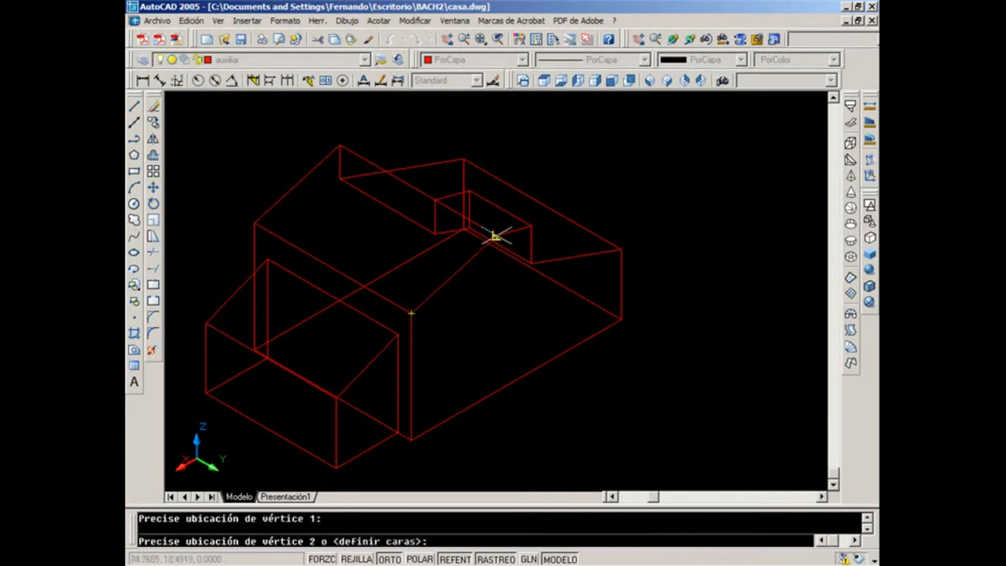
click(495, 236)
click(532, 227)
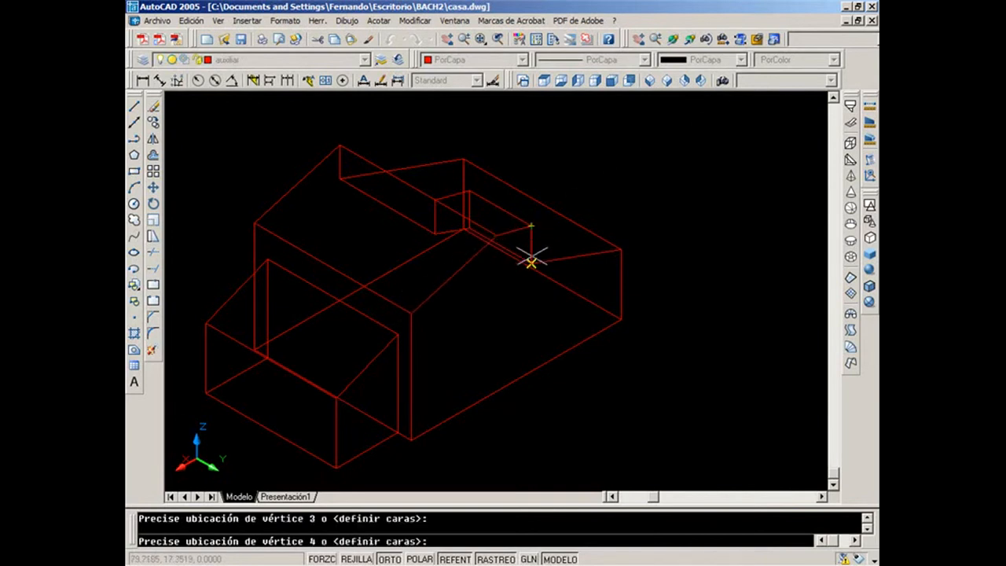
click(532, 263)
click(621, 250)
click(621, 317)
click(410, 441)
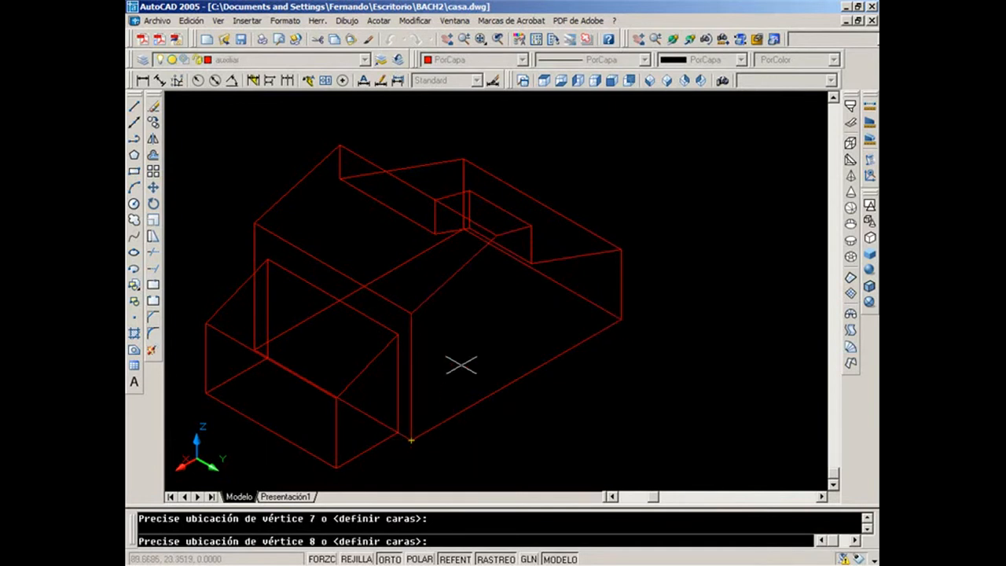
Define the polyface mesh's single face from vertices 1 to 7 and finish the mesh.
key(Return)
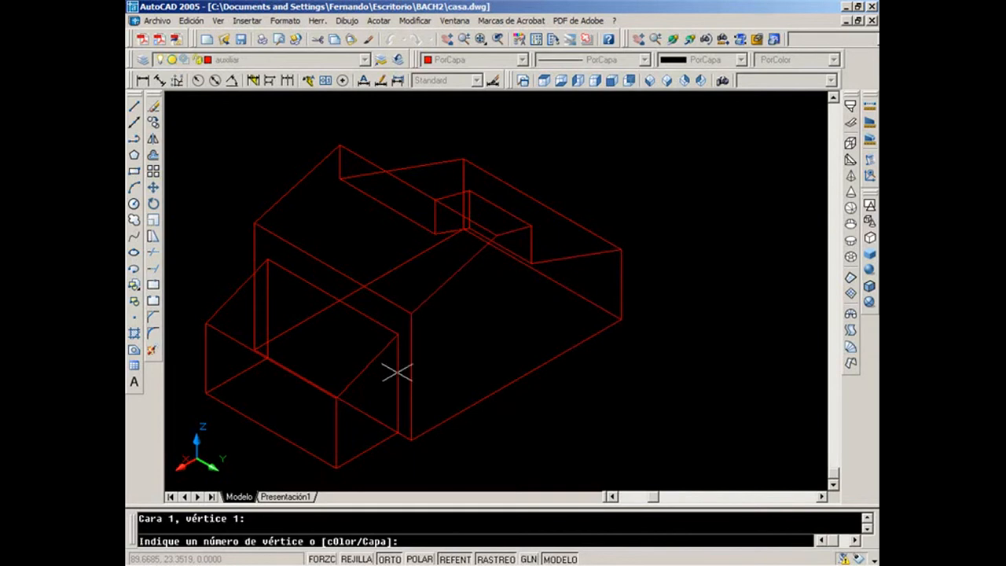
text(1)
key(Return)
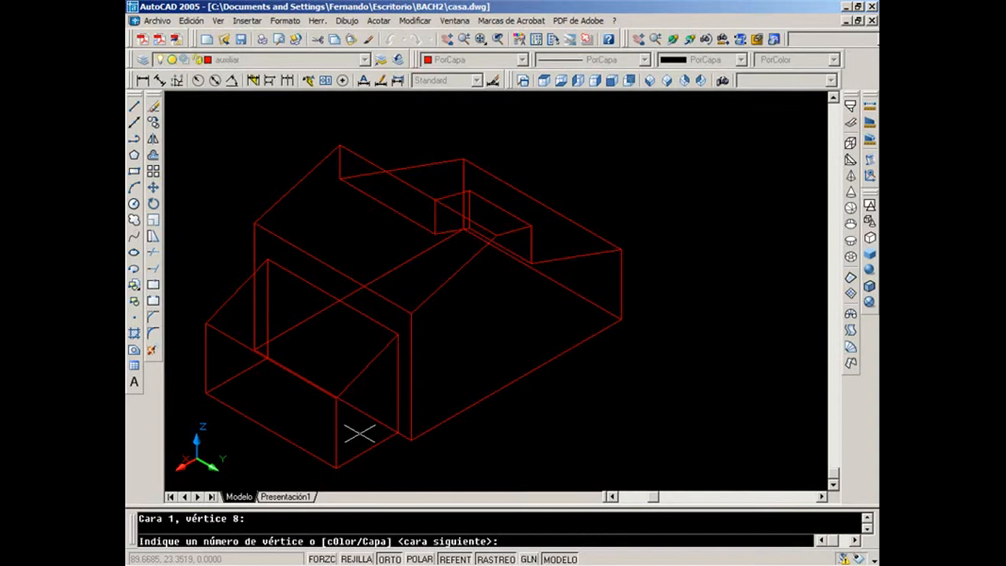
key(Return)
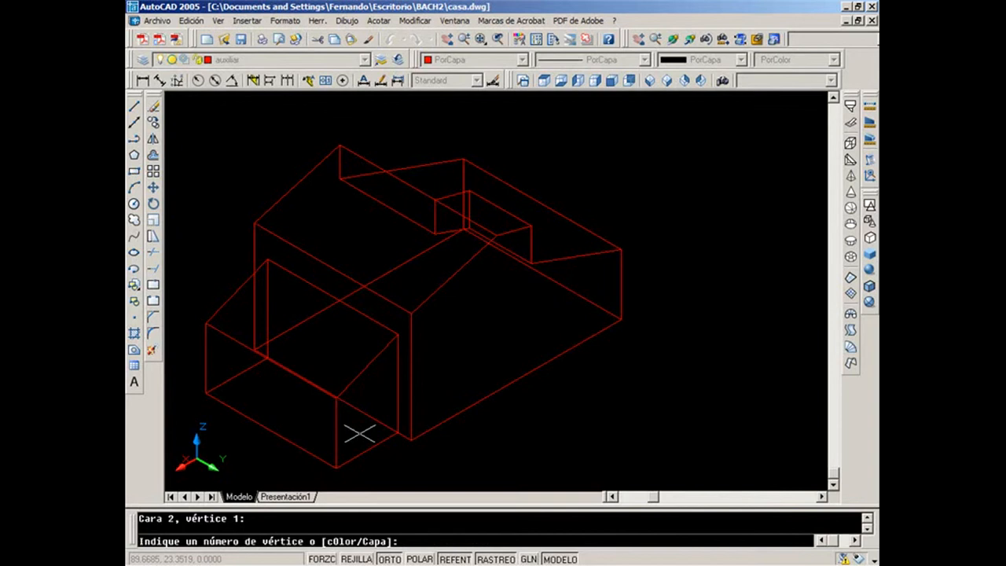
key(Return)
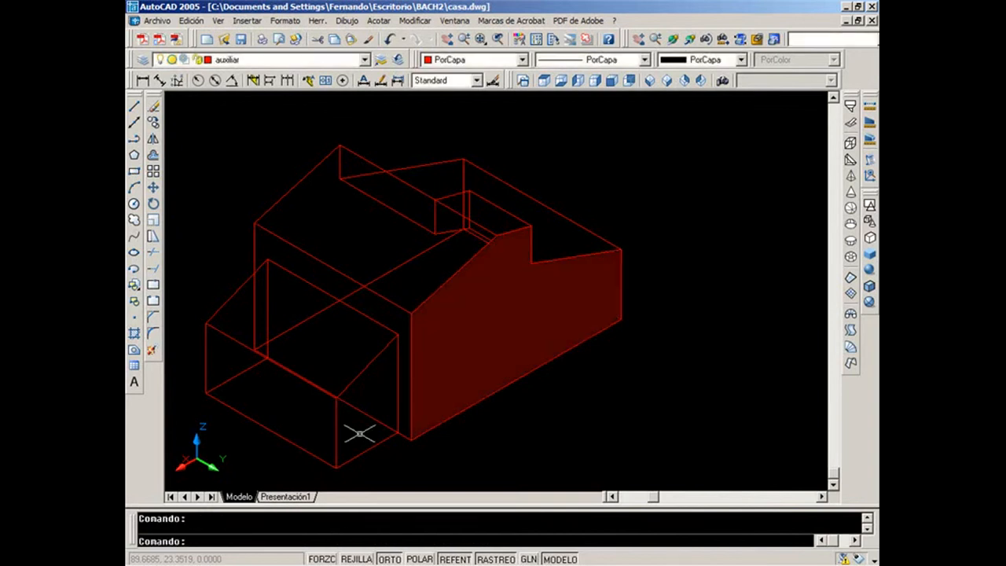
Move the side wall's polyface mesh to the 3d layer.
scroll(470, 346, up, 1)
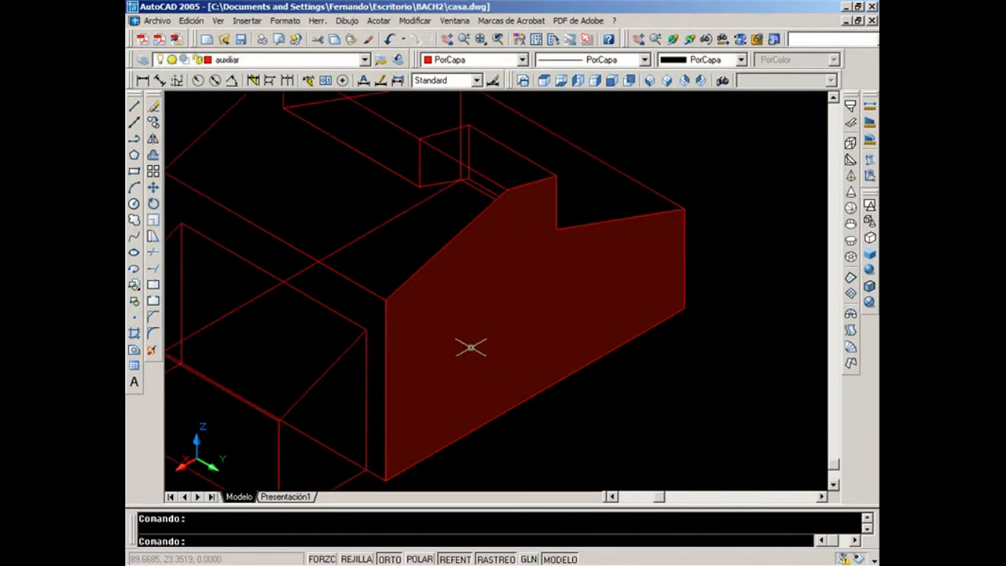
click(535, 396)
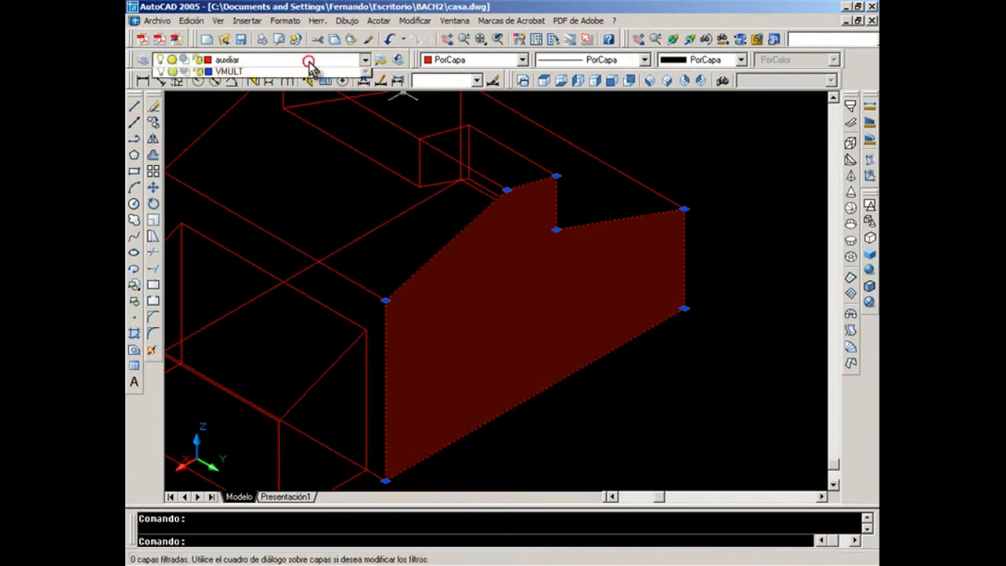
click(310, 67)
click(221, 89)
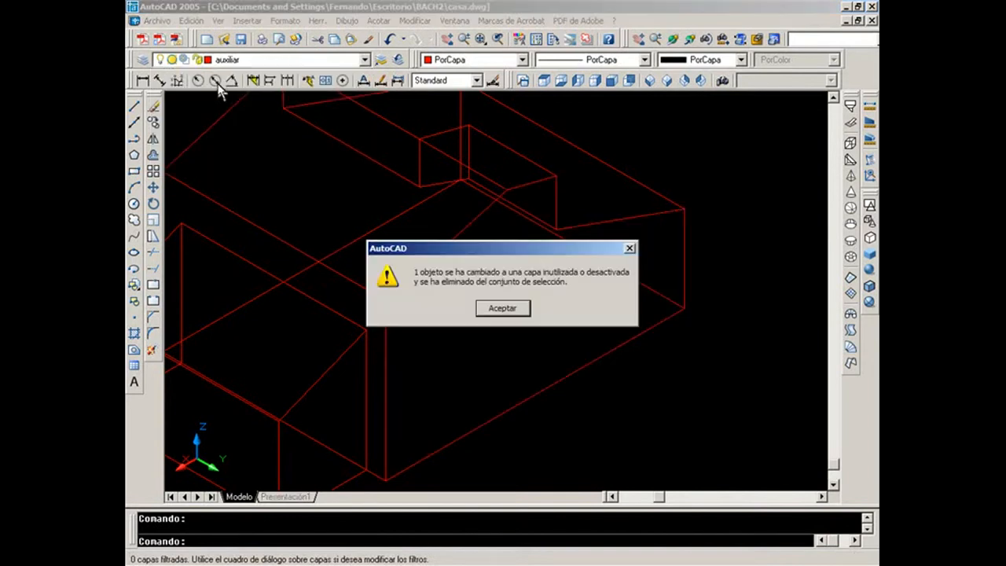
click(502, 308)
Turn on and thaw the 3d layer to display all the wall faces.
click(303, 62)
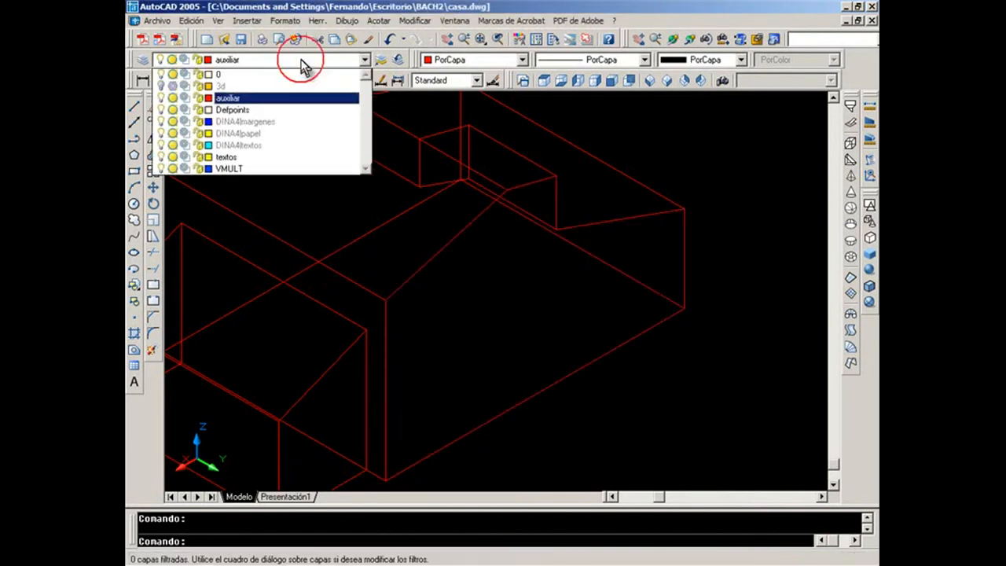
click(161, 88)
click(173, 87)
click(314, 176)
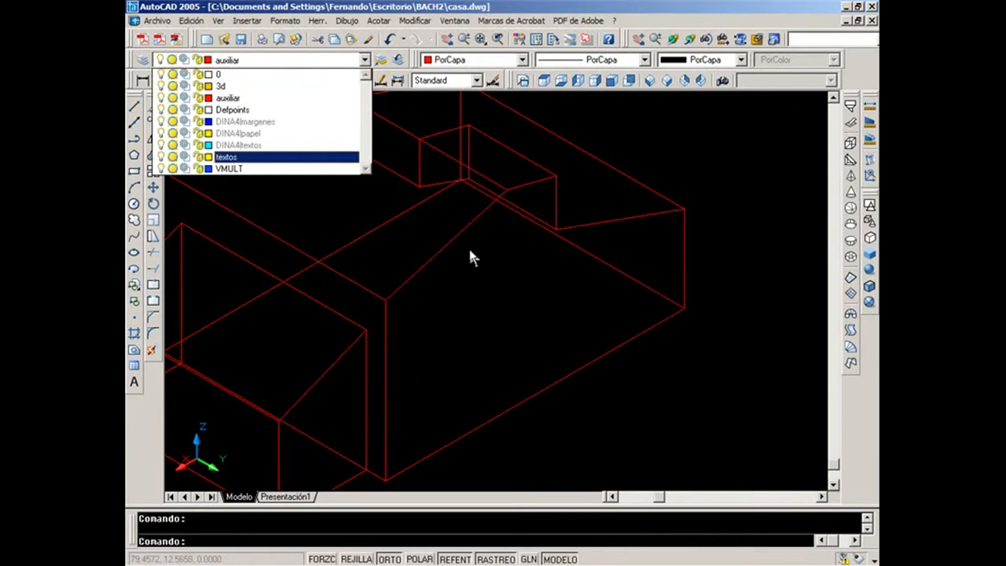
scroll(530, 269, down, 3)
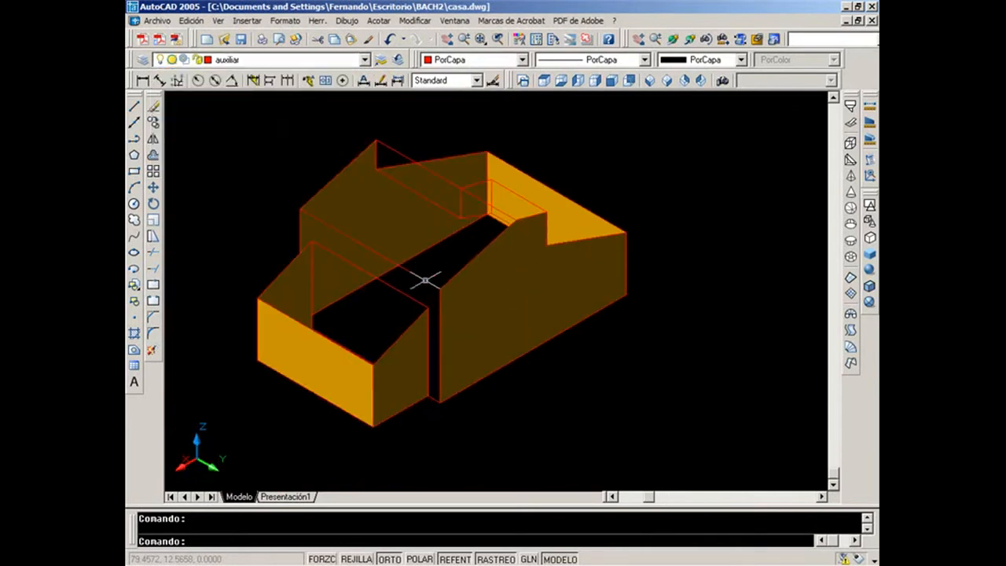
scroll(476, 283, up, 2)
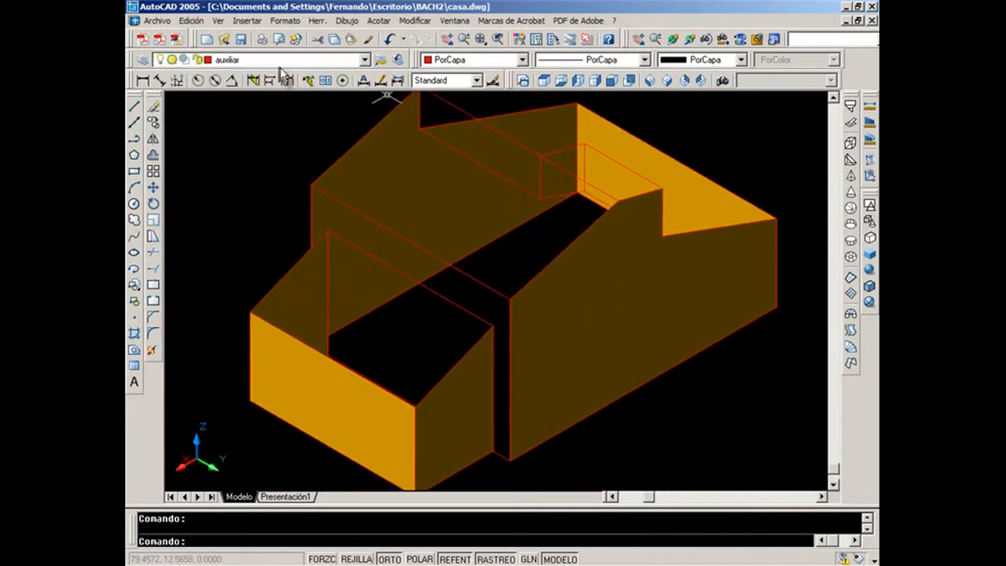
Freeze the 3d layer so that only the auxiliar wireframe of the house shows in the southwest isometric view.
click(250, 62)
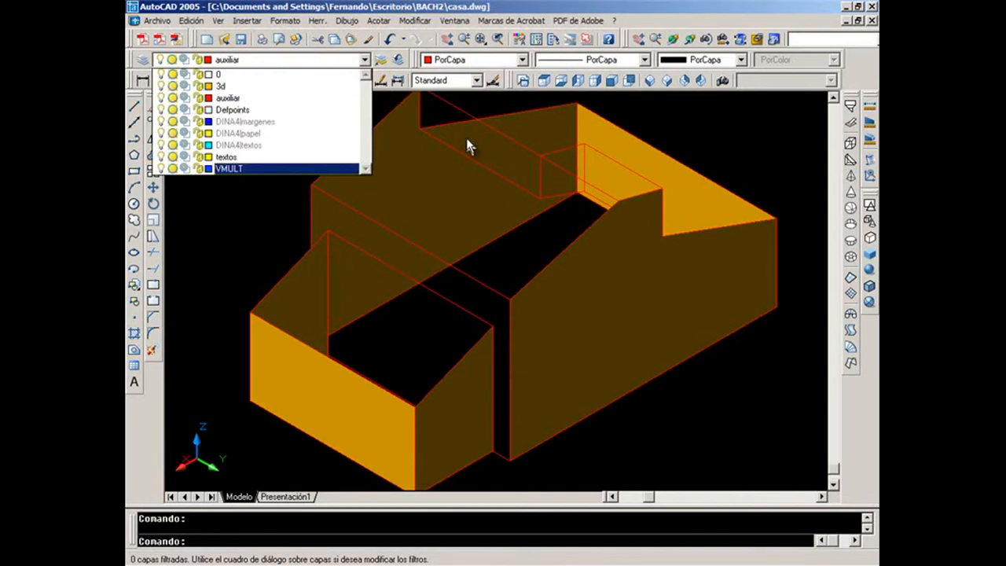
click(673, 41)
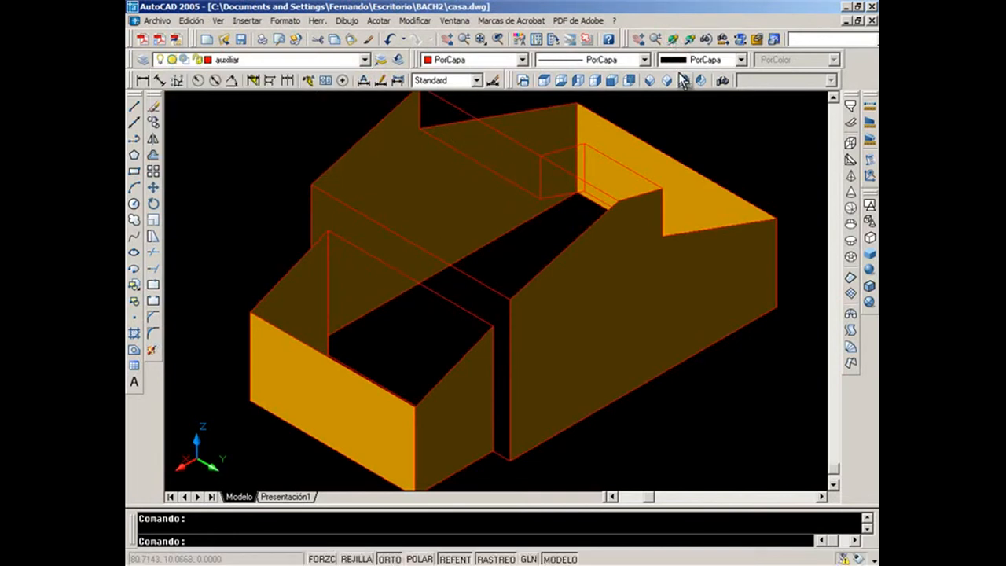
click(651, 82)
middle_drag(701, 125, 613, 211)
scroll(613, 209, up, 5)
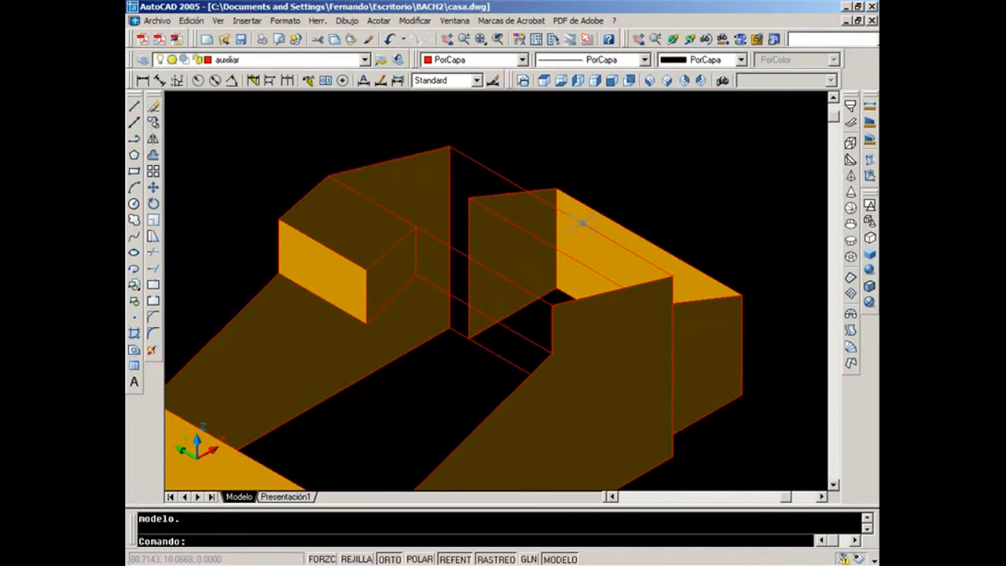
click(259, 60)
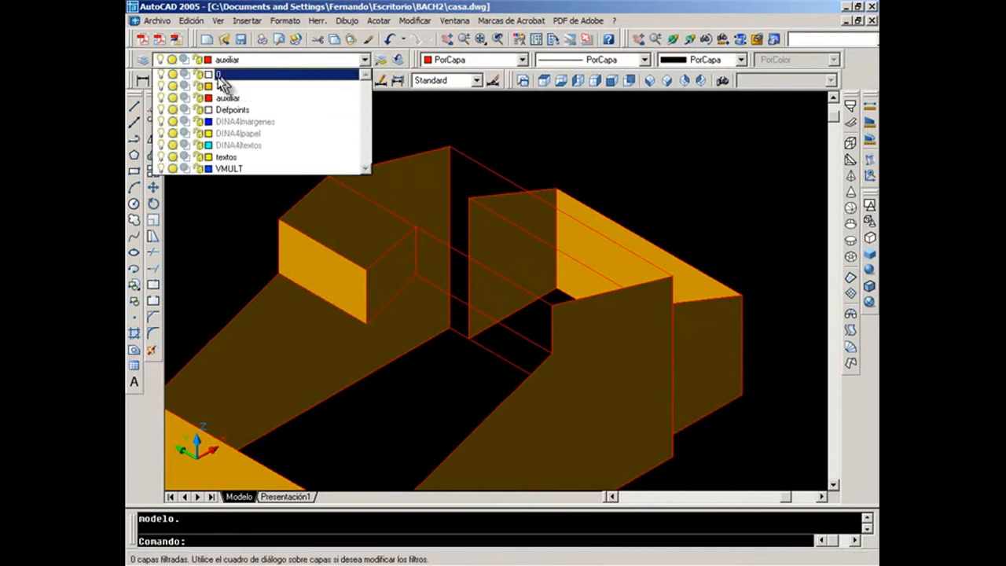
click(173, 86)
click(460, 232)
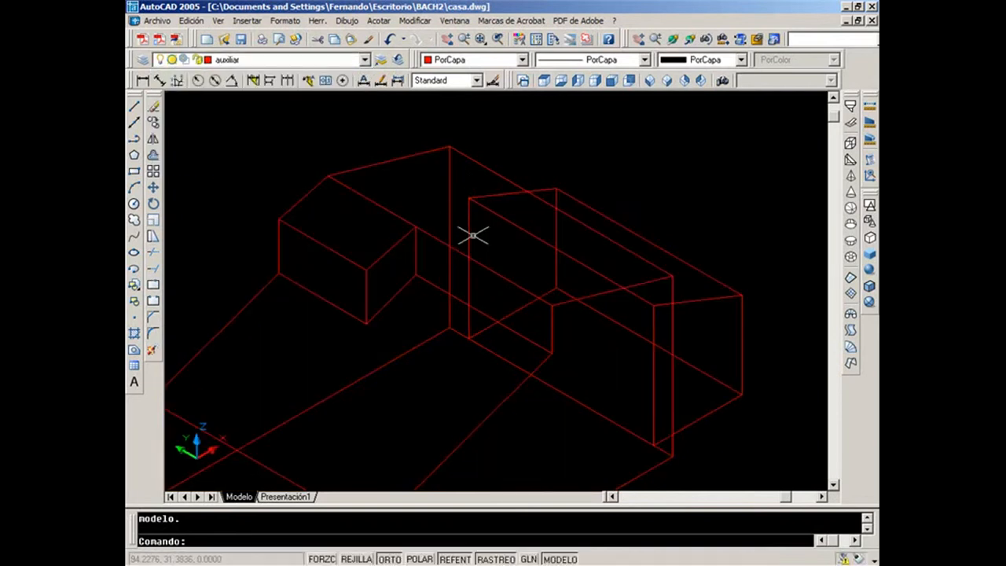
Cover the open side wall of the raised roof box with a four-point 3D face.
click(851, 122)
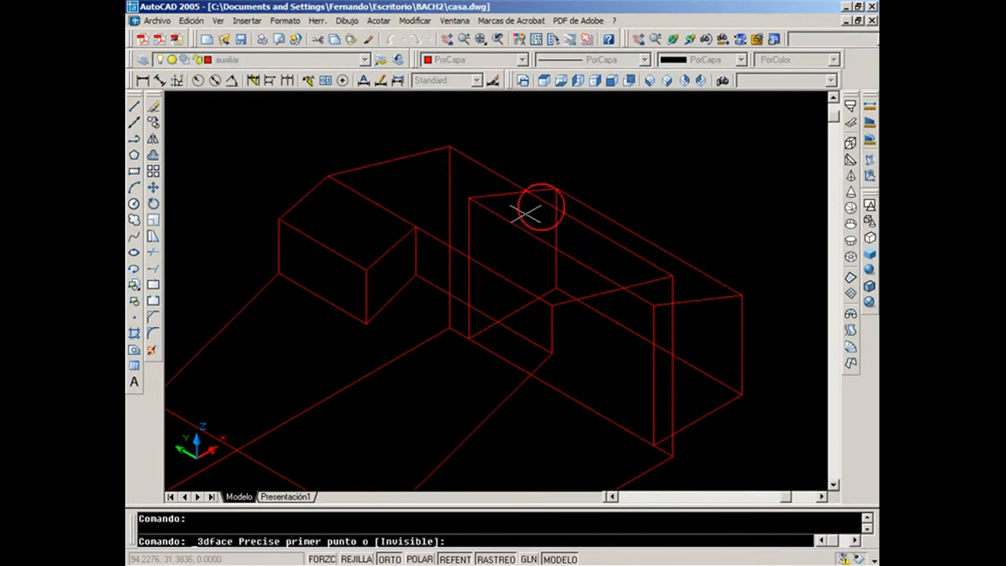
click(367, 269)
click(414, 227)
click(415, 274)
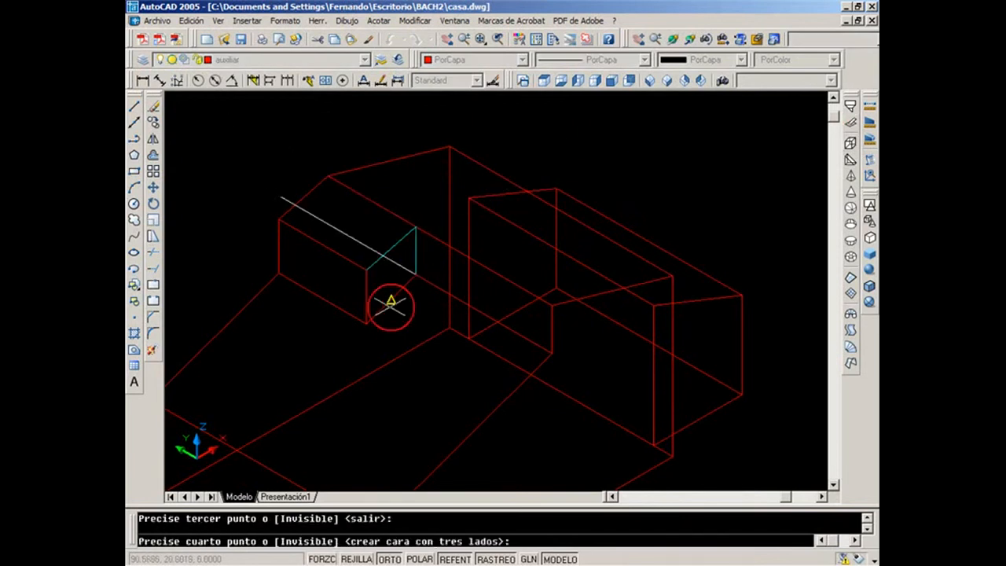
click(367, 322)
key(Return)
Add a four-point 3D face on the long low wall strip between the roof box and the opposite side wall.
key(Return)
click(414, 228)
click(552, 306)
click(552, 352)
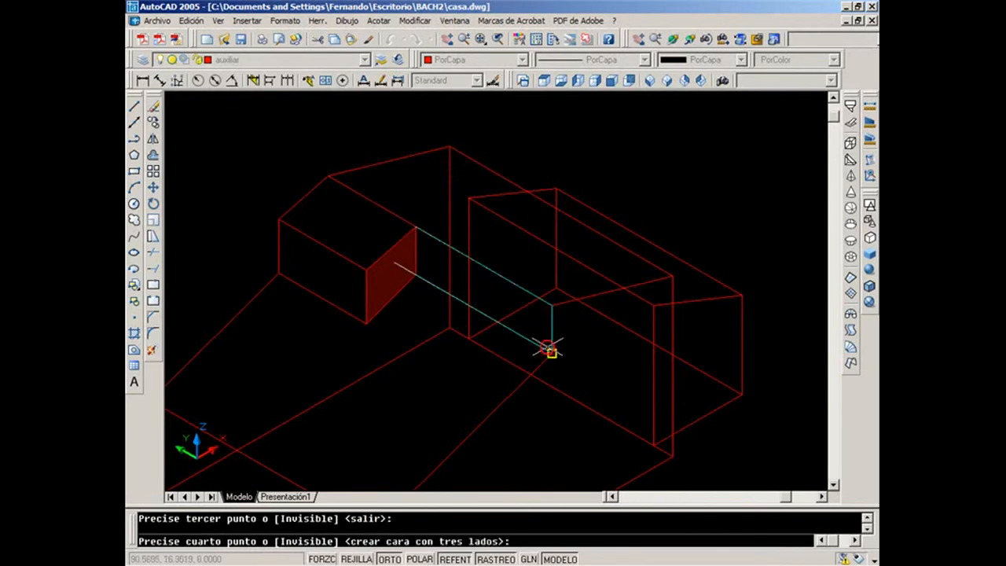
click(415, 274)
key(Return)
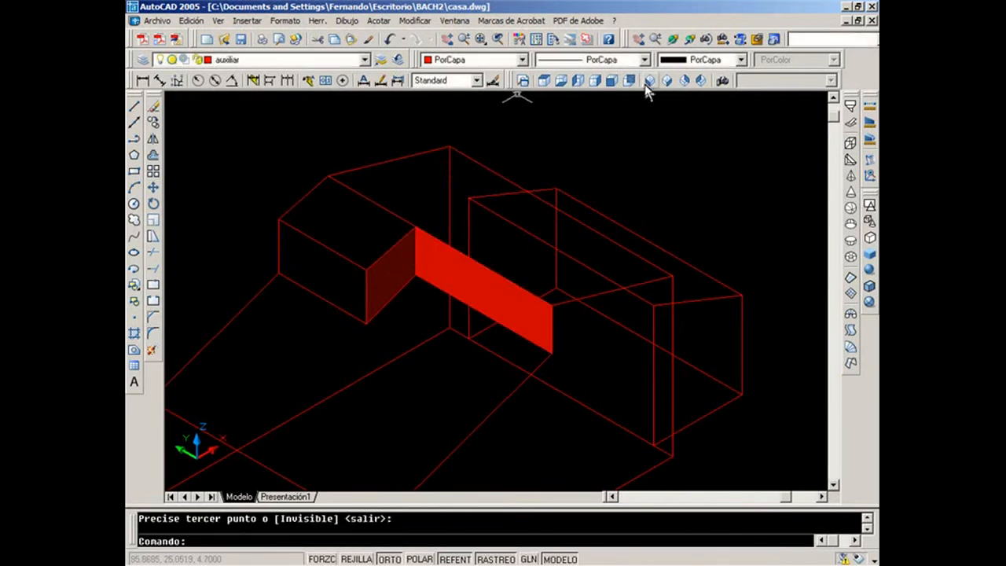
Cover the tall end wall of the main volume, behind the lower annex, with a four-point 3D face.
click(686, 83)
middle_drag(291, 429, 398, 343)
scroll(398, 347, up, 3)
scroll(398, 353, up, 3)
middle_drag(445, 382, 574, 270)
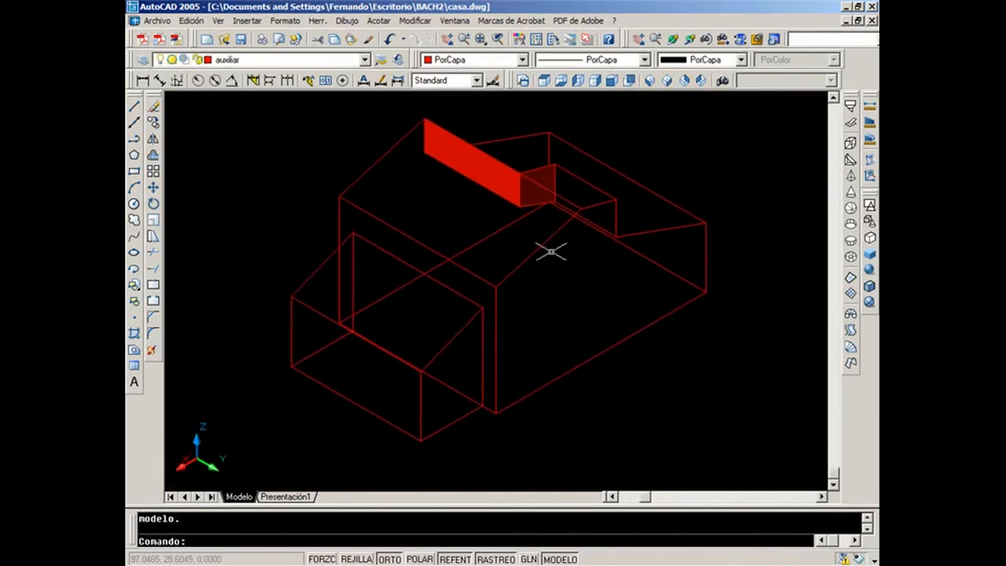
scroll(510, 280, up, 2)
click(612, 80)
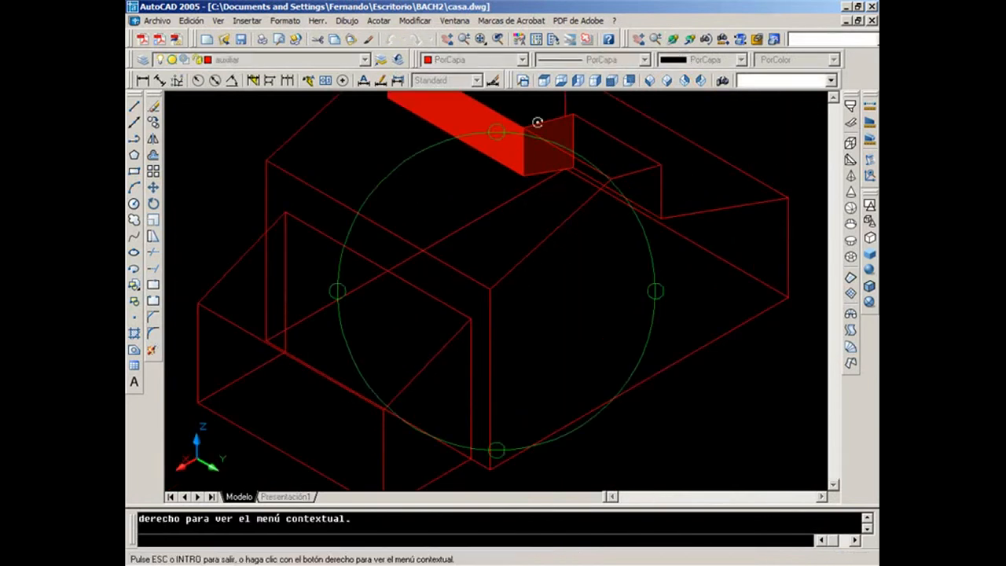
drag(495, 132, 487, 141)
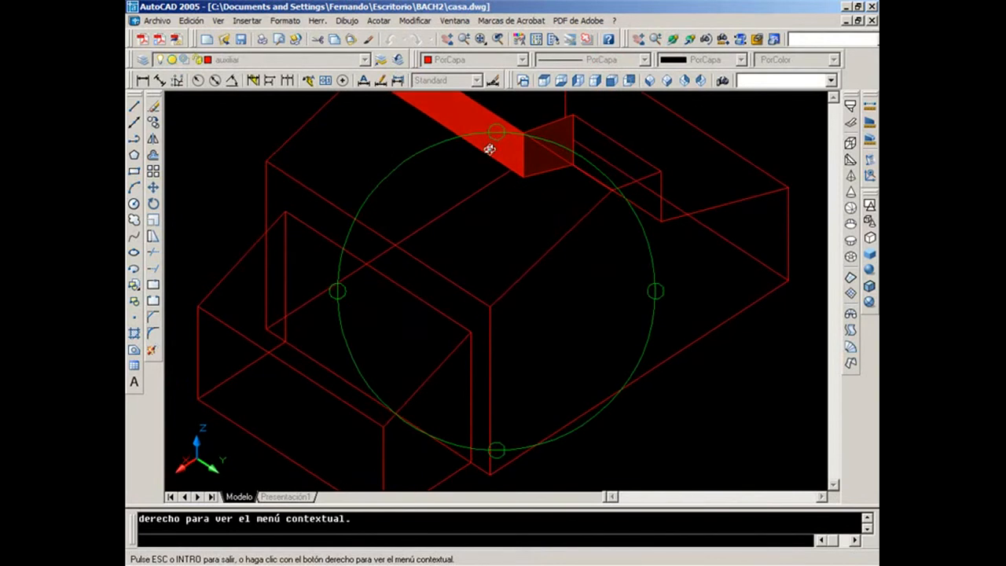
key(Escape)
click(850, 123)
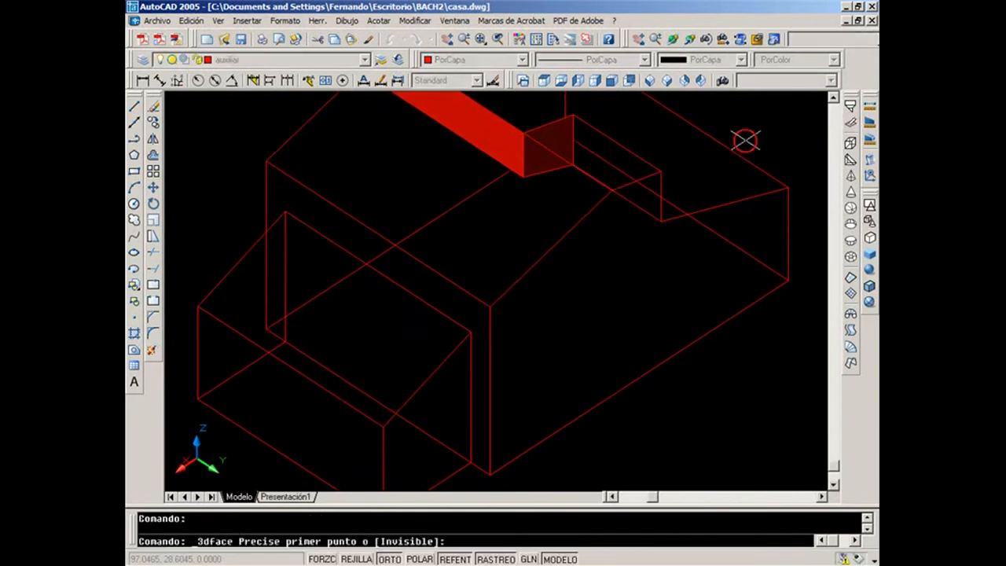
click(287, 173)
click(484, 299)
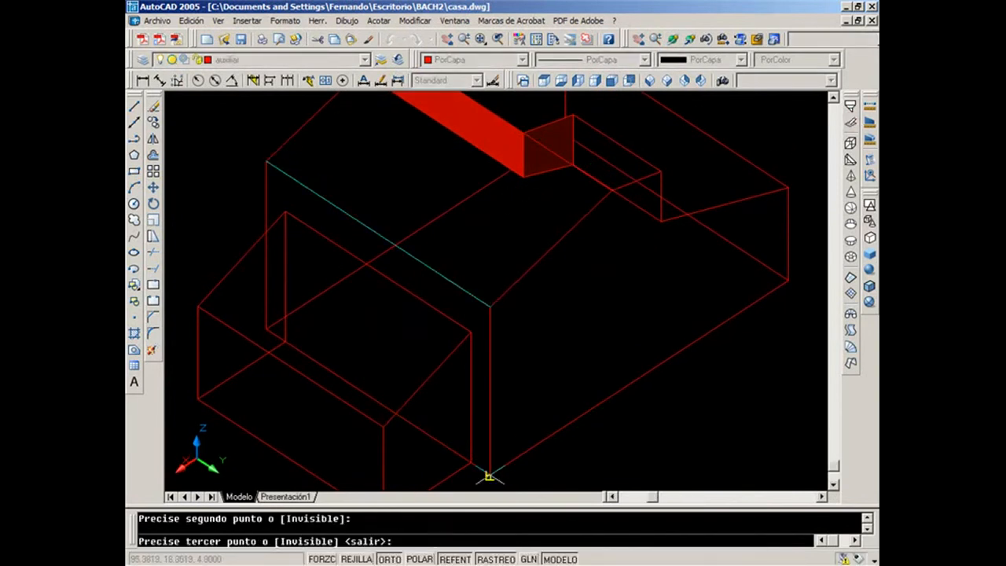
click(489, 475)
click(265, 330)
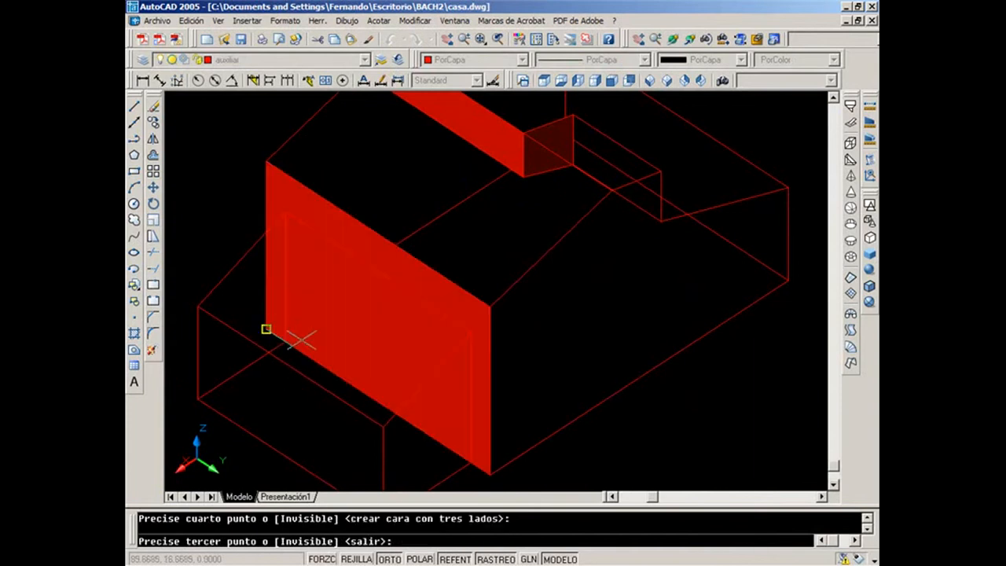
key(Return)
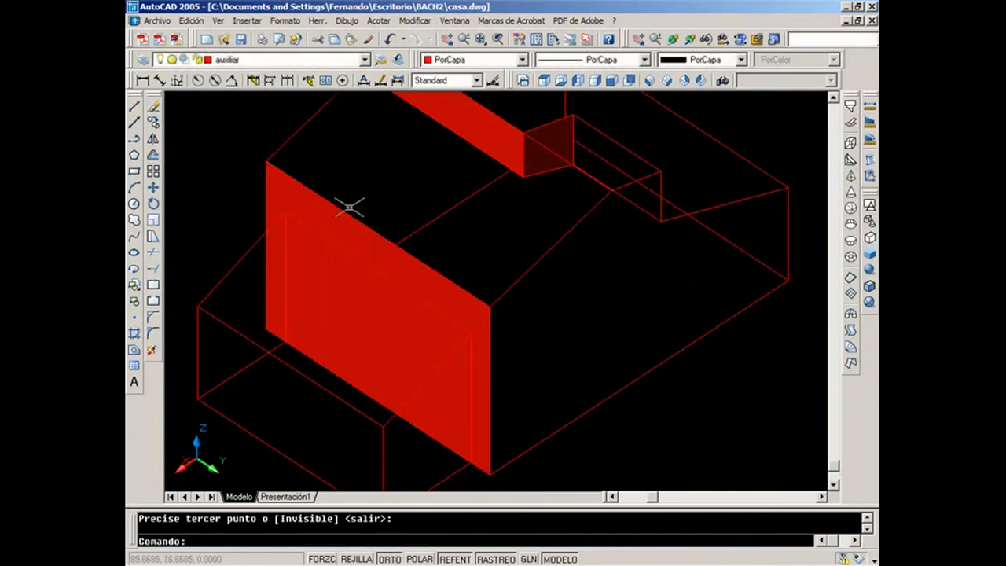
Move the newly made faces of the end wall and roof box to the 3d layer.
click(358, 229)
click(358, 214)
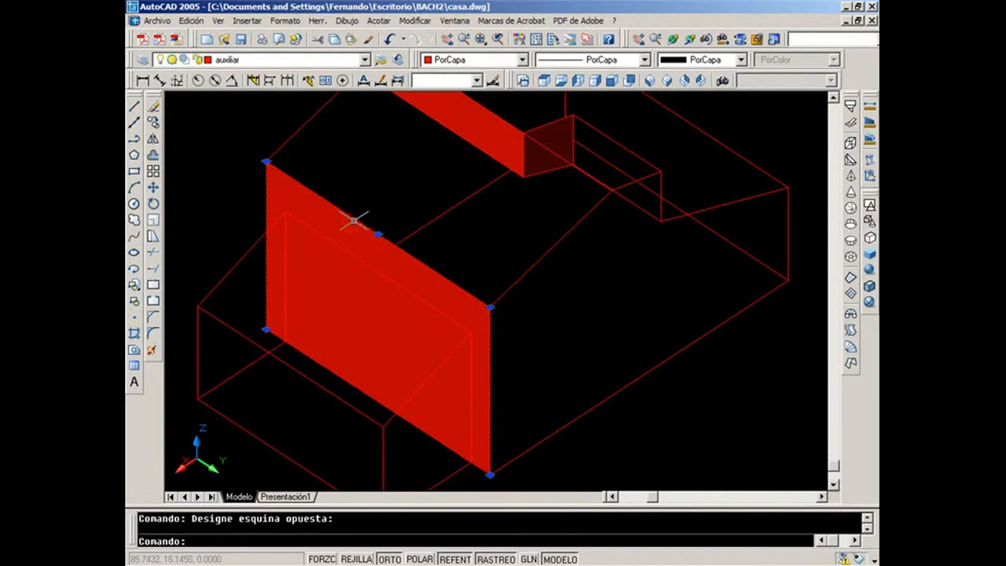
click(550, 123)
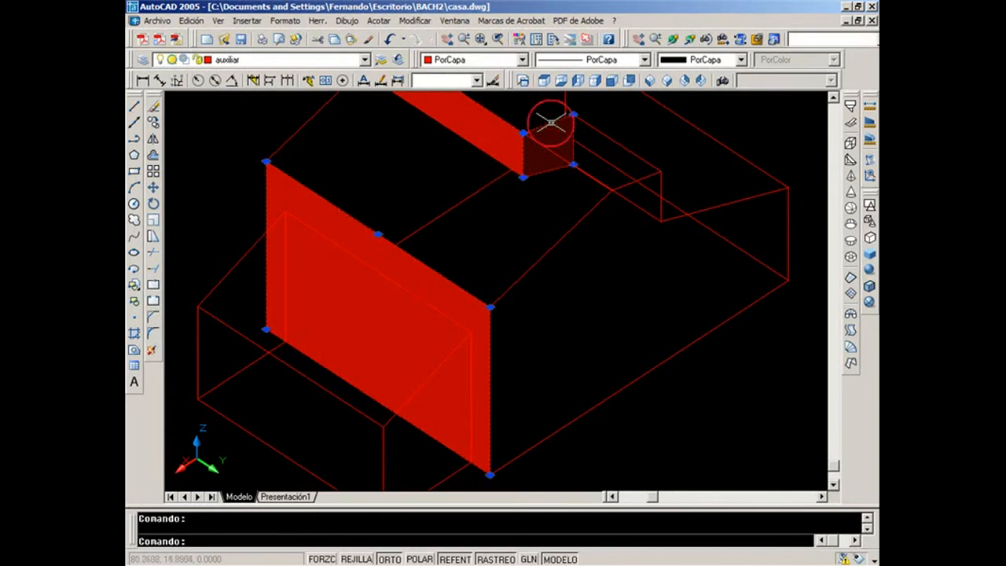
click(250, 61)
click(236, 86)
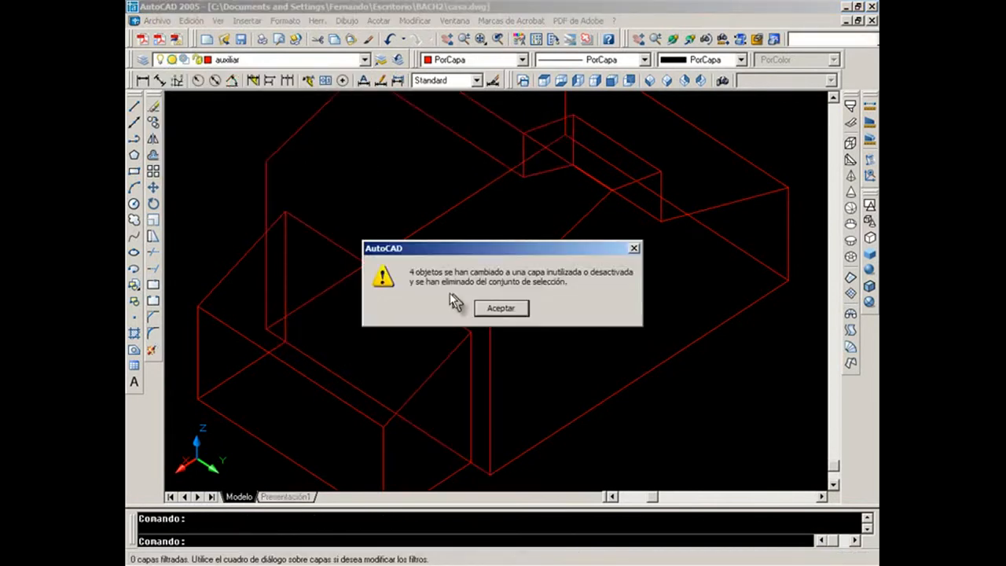
click(500, 306)
Thaw the 3d layer and orbit around the house to inspect its wall faces.
click(236, 61)
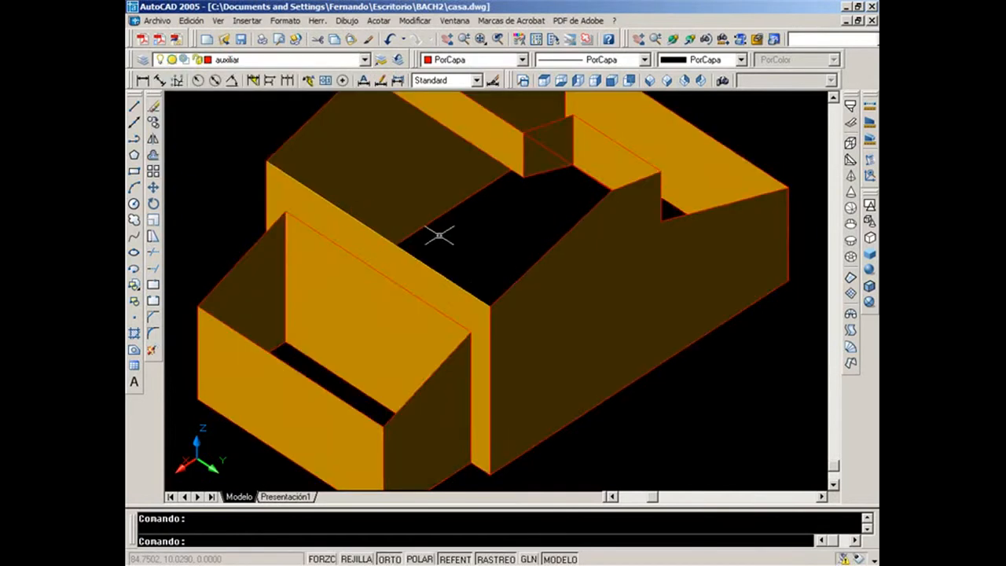
scroll(438, 233, down, 3)
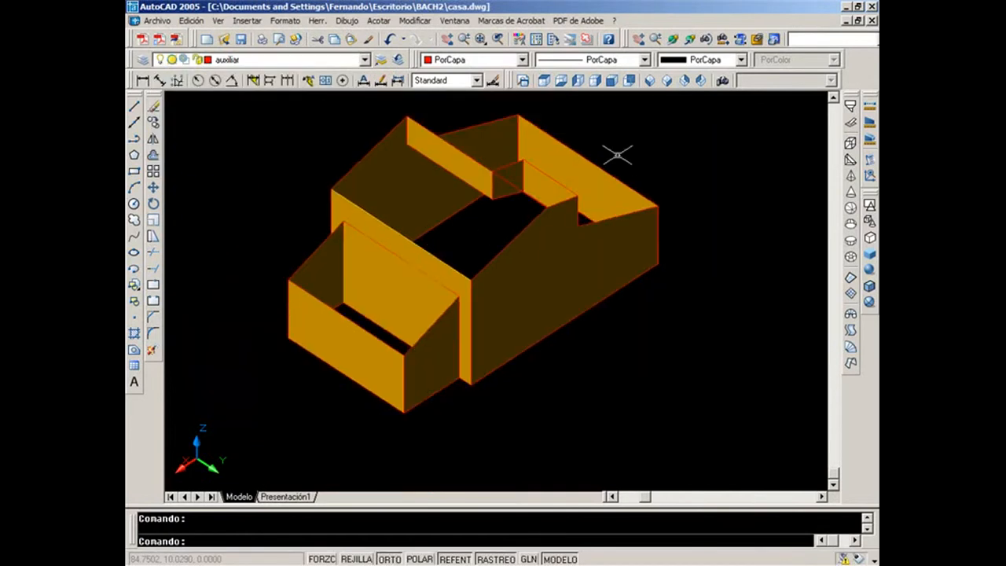
click(689, 39)
mouse_move(598, 154)
mouse_down()
mouse_move(558, 189)
mouse_move(566, 236)
mouse_up()
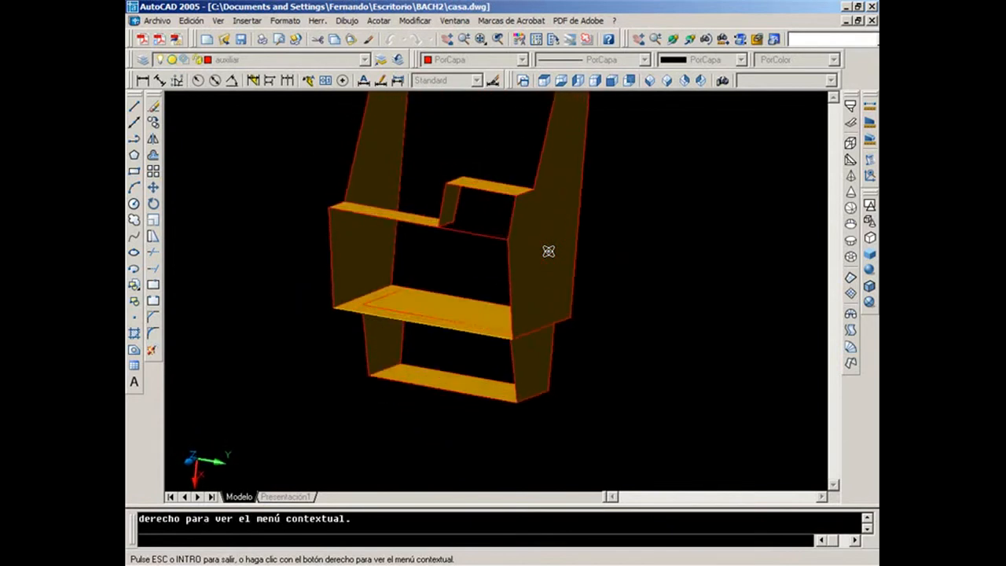
drag(549, 250, 626, 220)
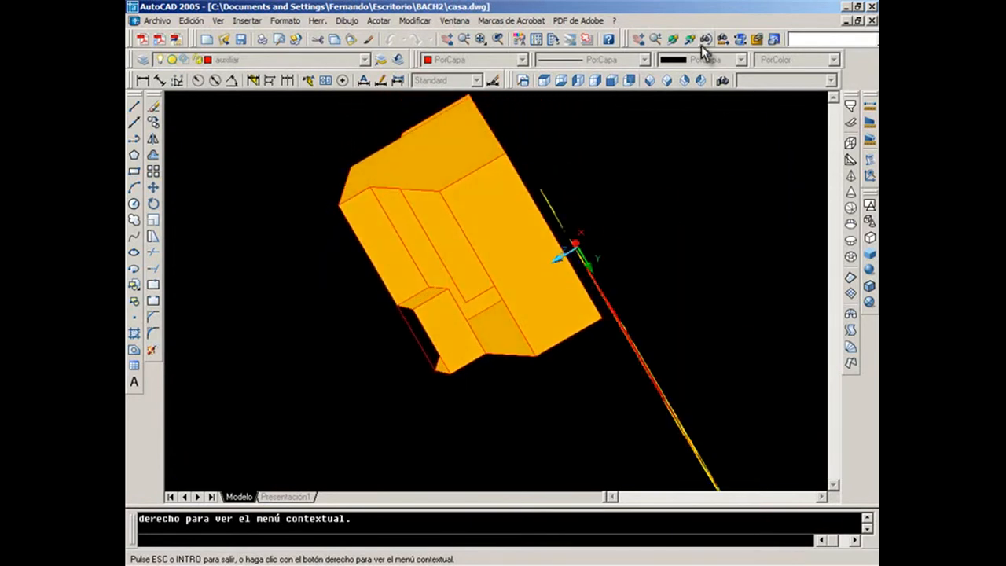
Return to the southwest isometric view and freeze the 3d layer again to work on the bare wireframe.
click(653, 82)
middle_drag(675, 145, 655, 238)
scroll(653, 234, up, 3)
scroll(644, 234, up, 5)
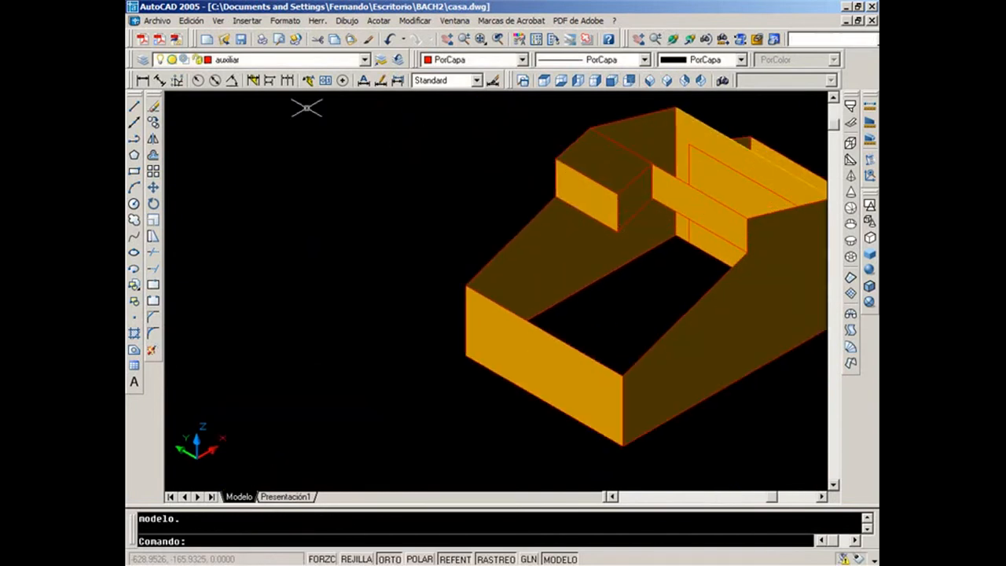
click(220, 61)
click(172, 86)
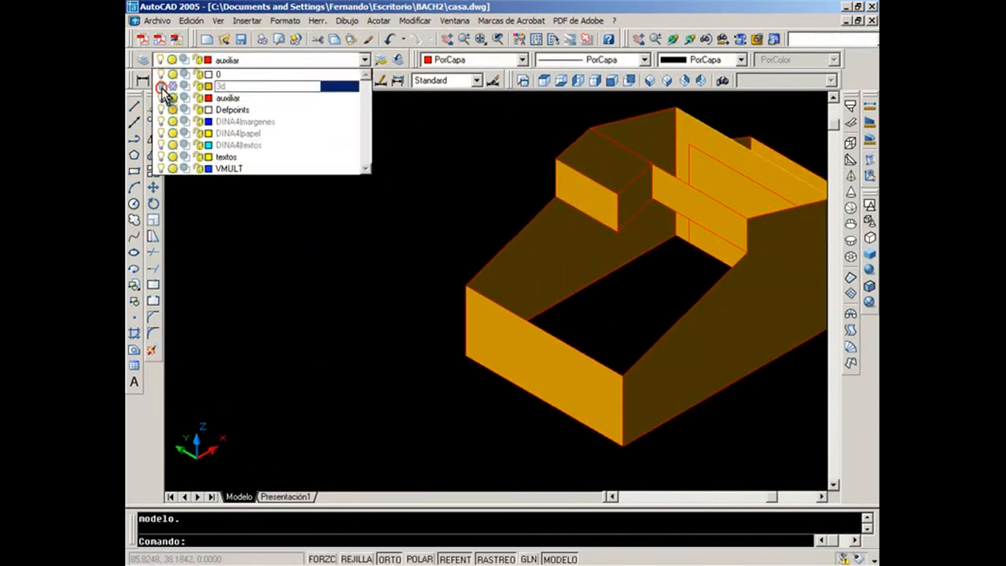
click(370, 245)
scroll(422, 288, down, 3)
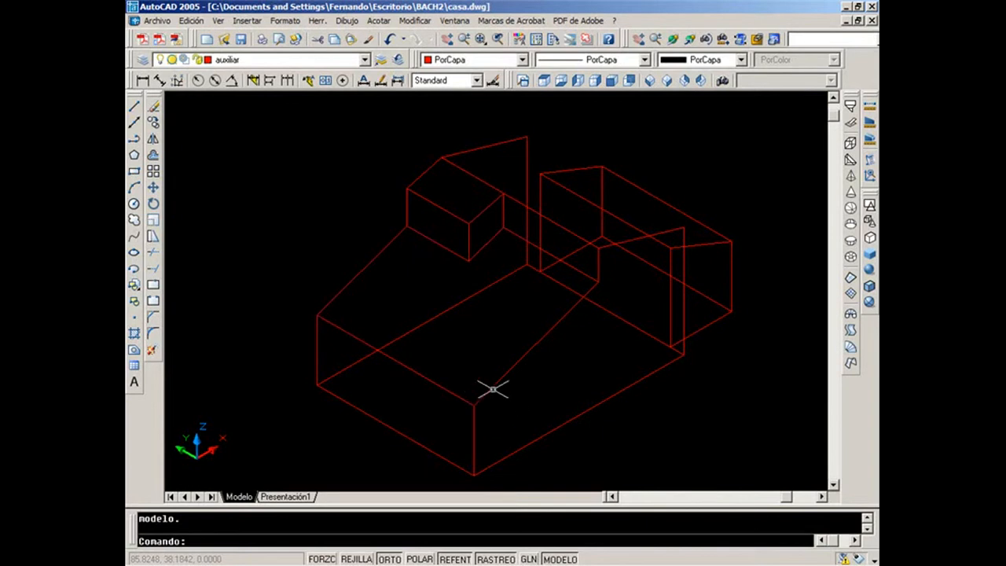
Display the SCP coordinate-system tools and place them above the house in the drawing area.
click(153, 156)
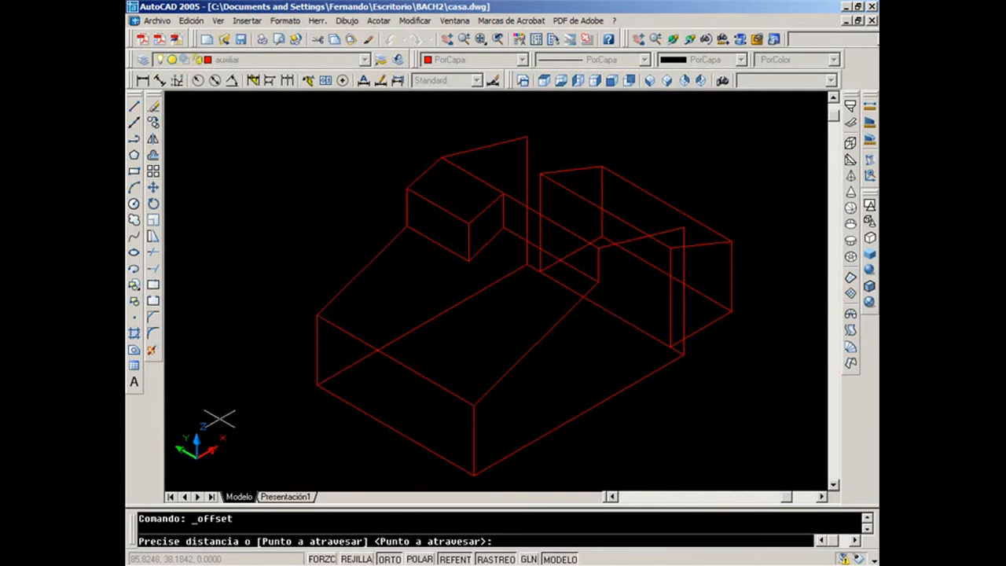
key(Escape)
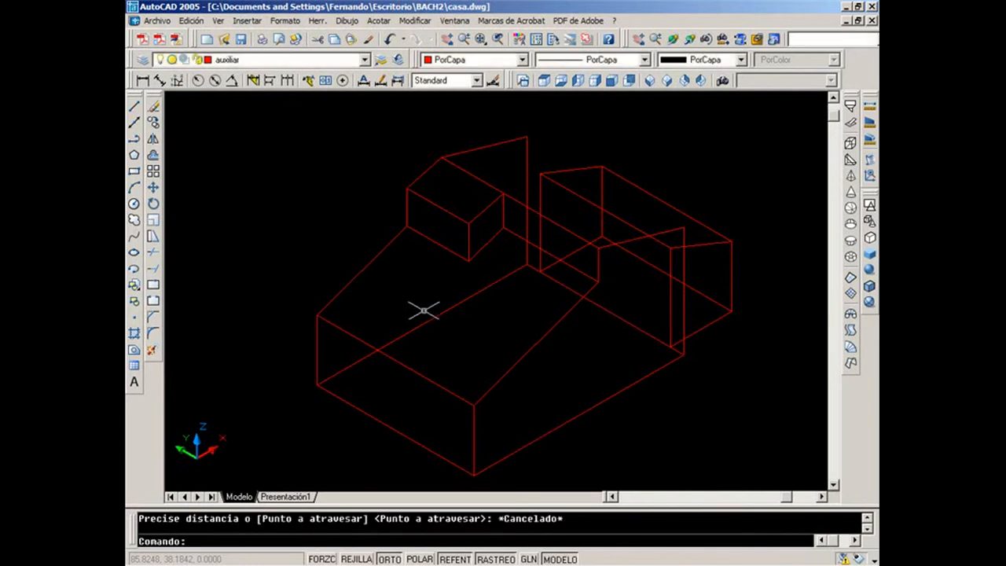
right_click(872, 333)
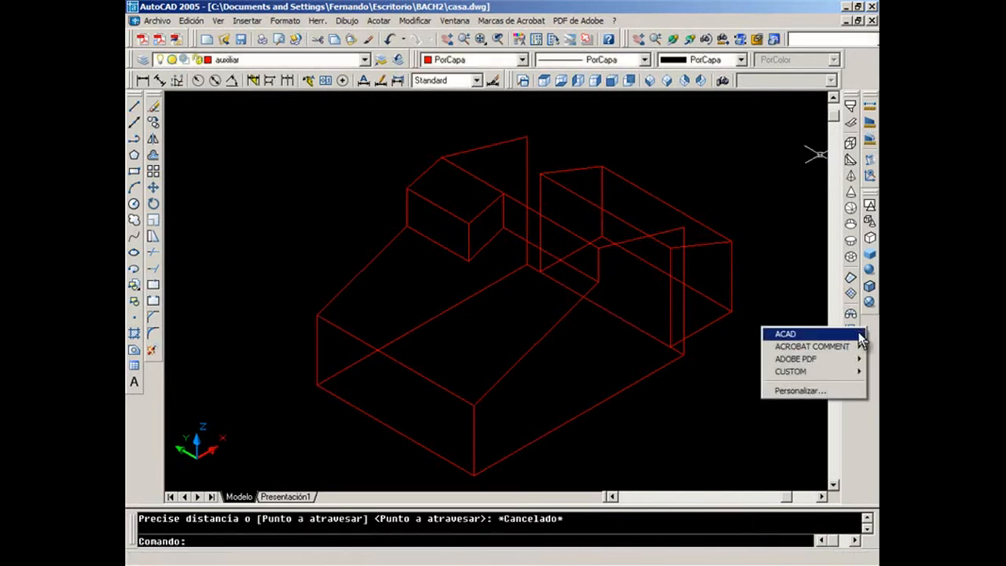
mouse_move(860, 335)
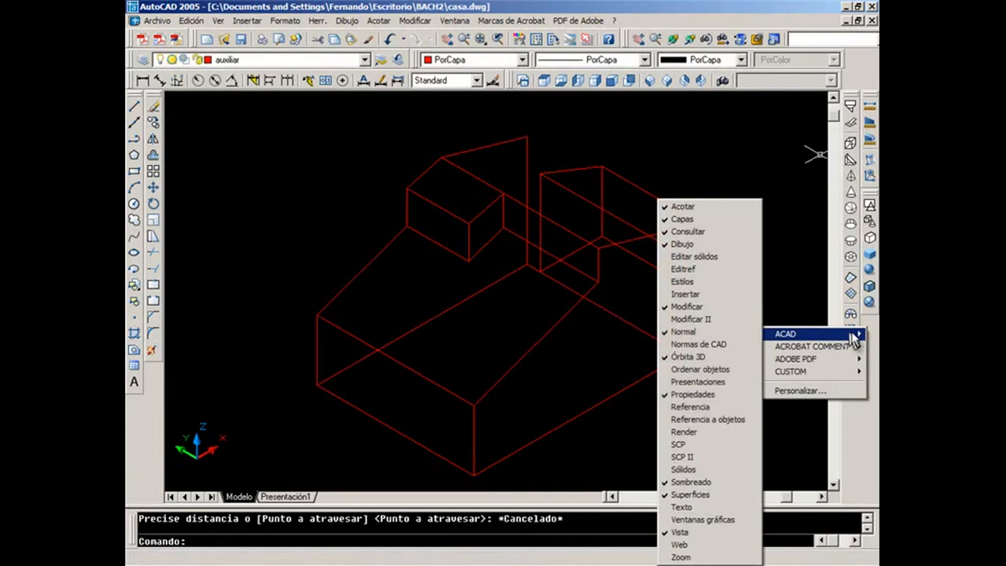
click(677, 446)
drag(644, 415, 301, 108)
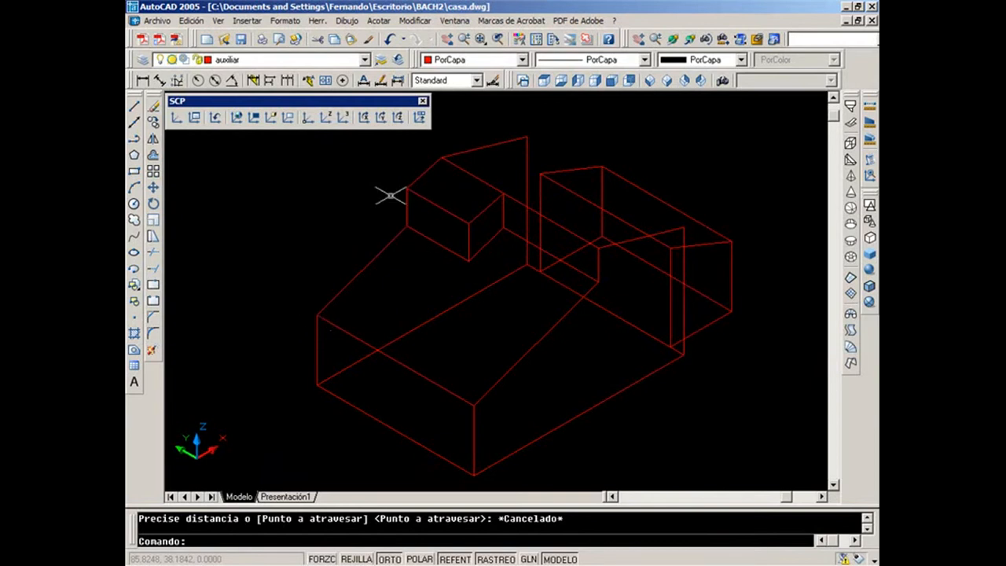
Define a three-point SCP on the large sloping roof: origin at the low wall's upper corner, X along its eave, Y up the slope.
click(350, 121)
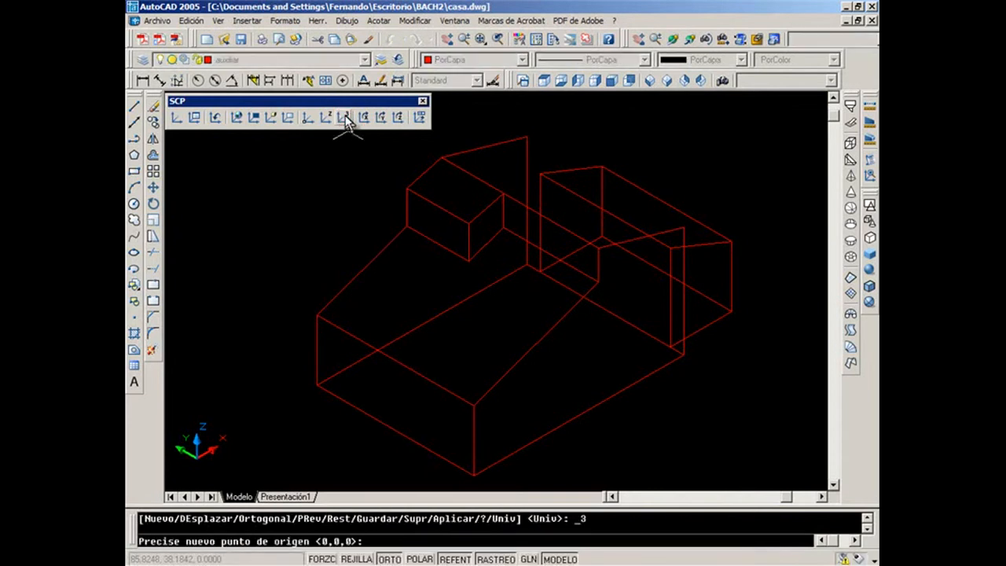
click(317, 315)
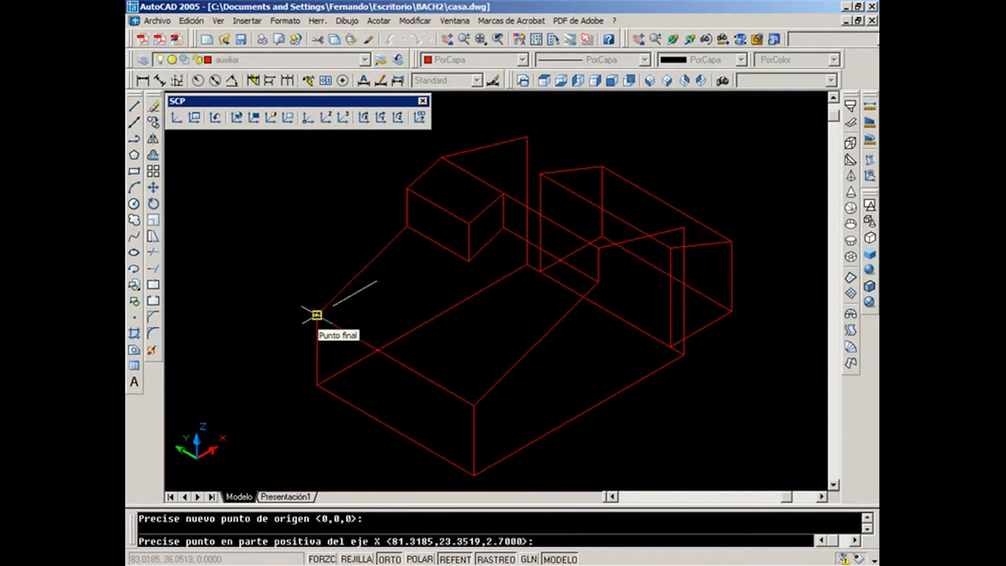
click(472, 406)
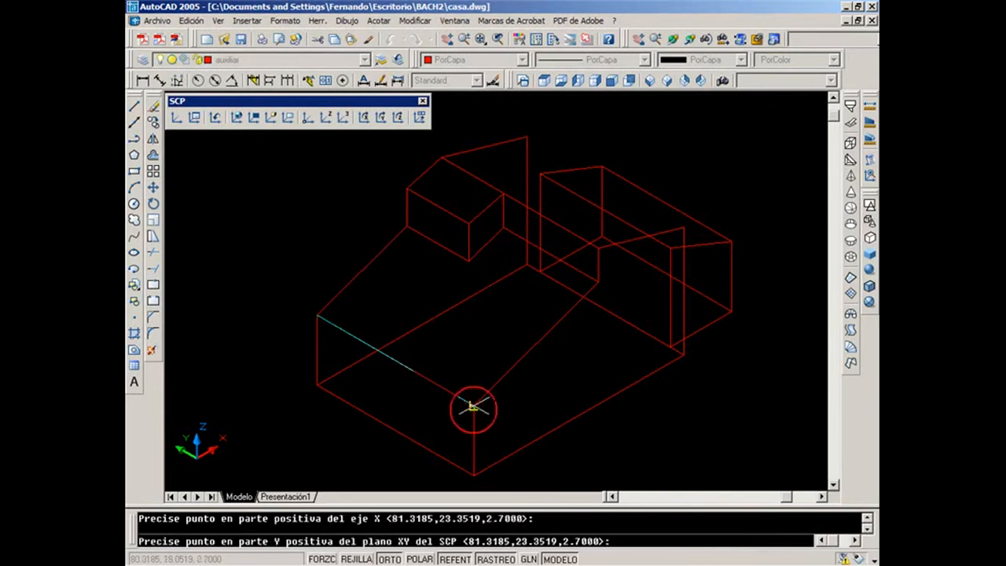
click(406, 226)
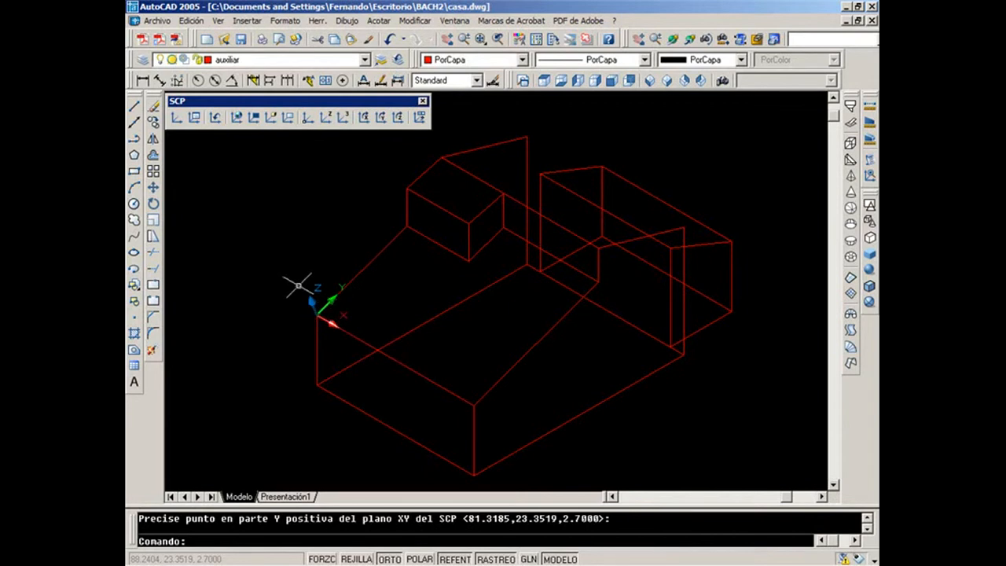
Offset the large sloping roof's two slanted side edges and its low eave outward by 0.2.
click(153, 156)
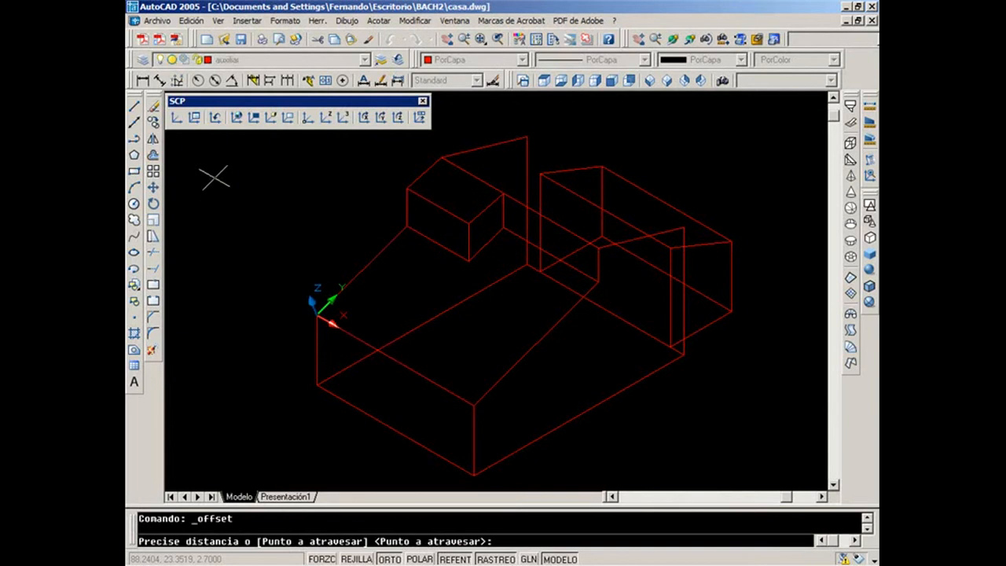
key(Return)
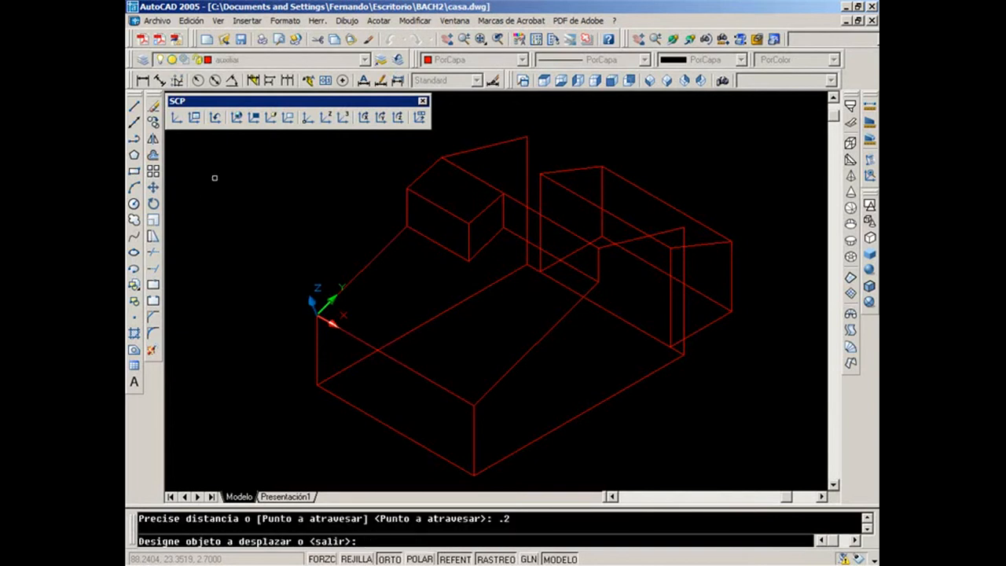
click(381, 250)
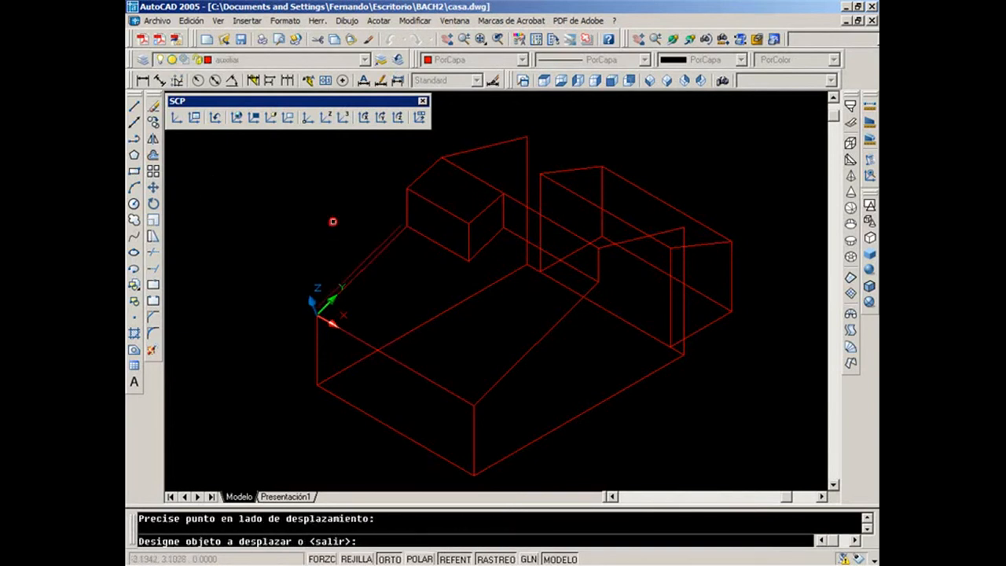
click(401, 365)
click(495, 382)
click(530, 394)
key(Return)
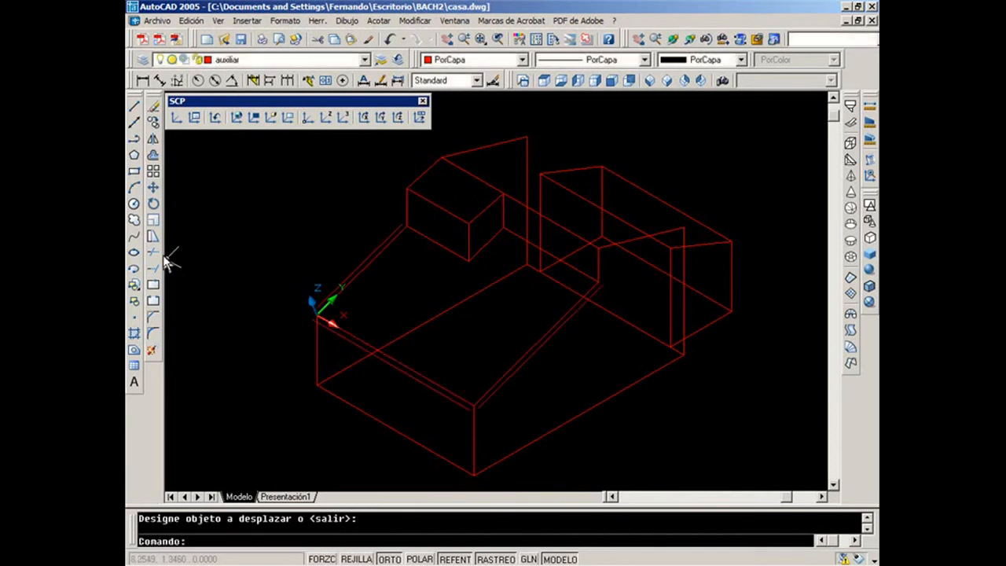
Fillet the offset eave line with both offset slanted lines to close the overhang's two lower corners.
click(153, 316)
click(446, 394)
click(485, 402)
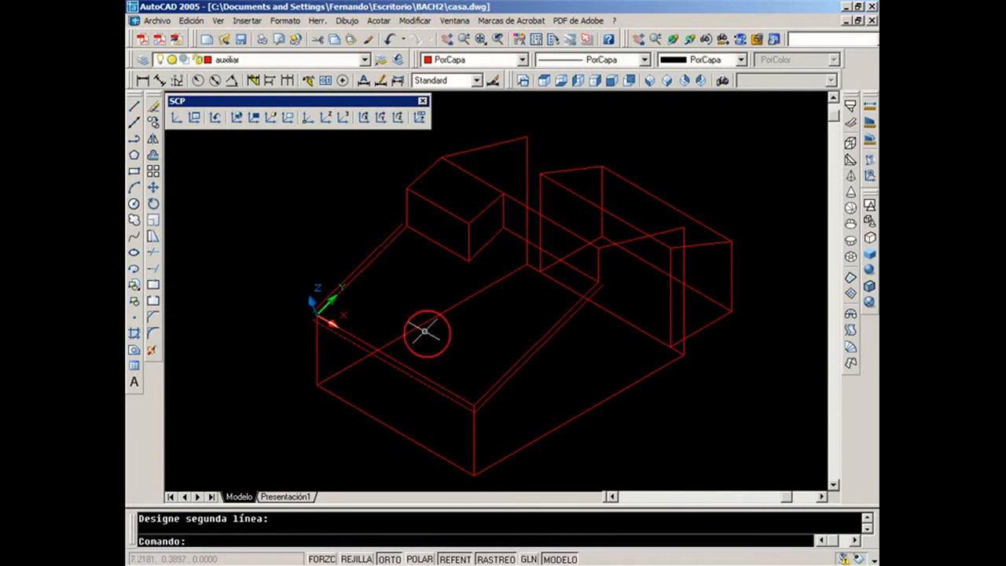
key(Return)
click(351, 288)
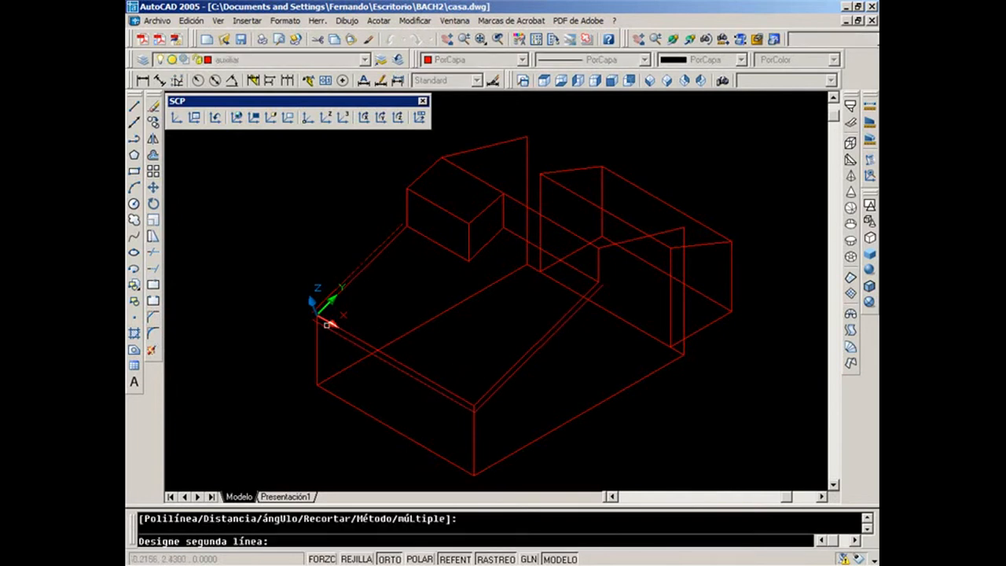
click(327, 325)
Fillet the upper ends of both offset slanted lines with the roof's upper edge segments to close the upper corners.
key(Return)
click(413, 232)
click(405, 232)
key(Return)
click(601, 288)
click(625, 326)
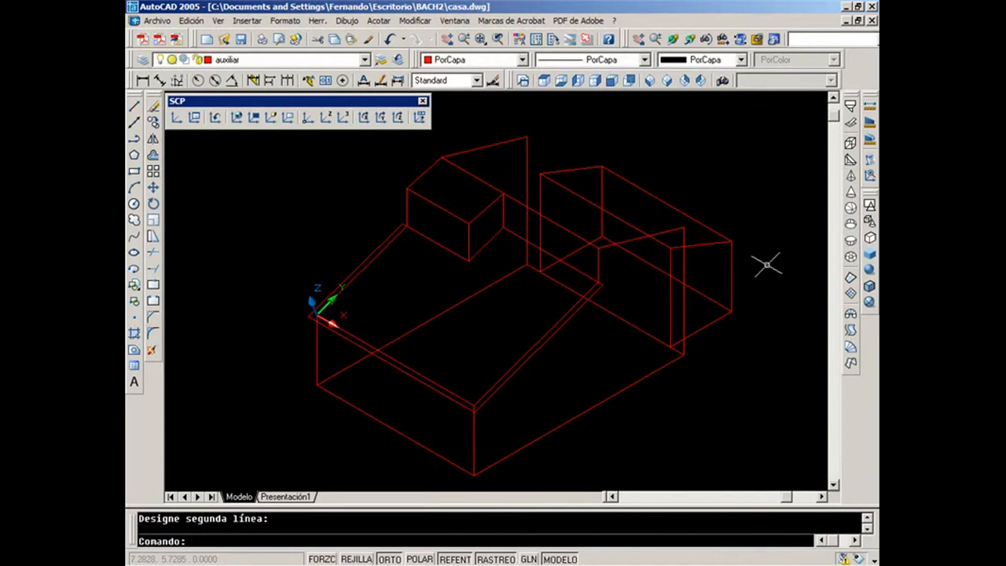
Start a pcara polyface mesh and place six vertices around the notched roof outline, beginning at the overhang's lower corner beside the SCP origin.
key(Return)
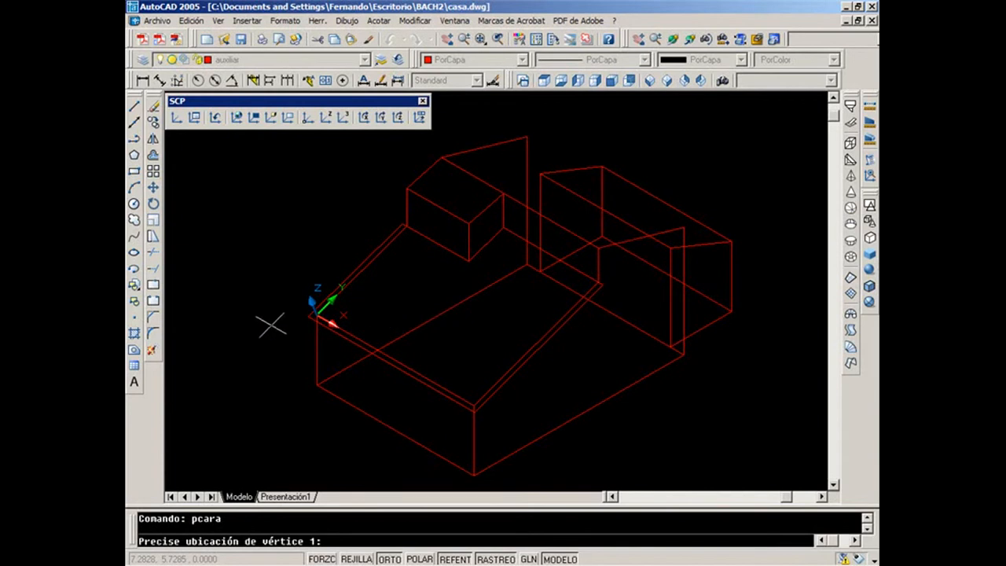
click(308, 316)
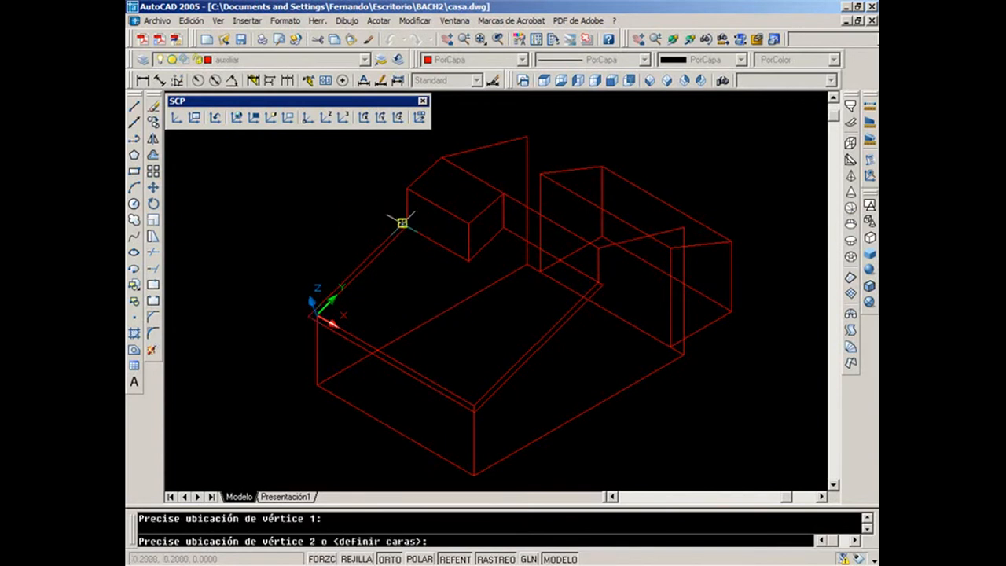
click(403, 223)
click(468, 261)
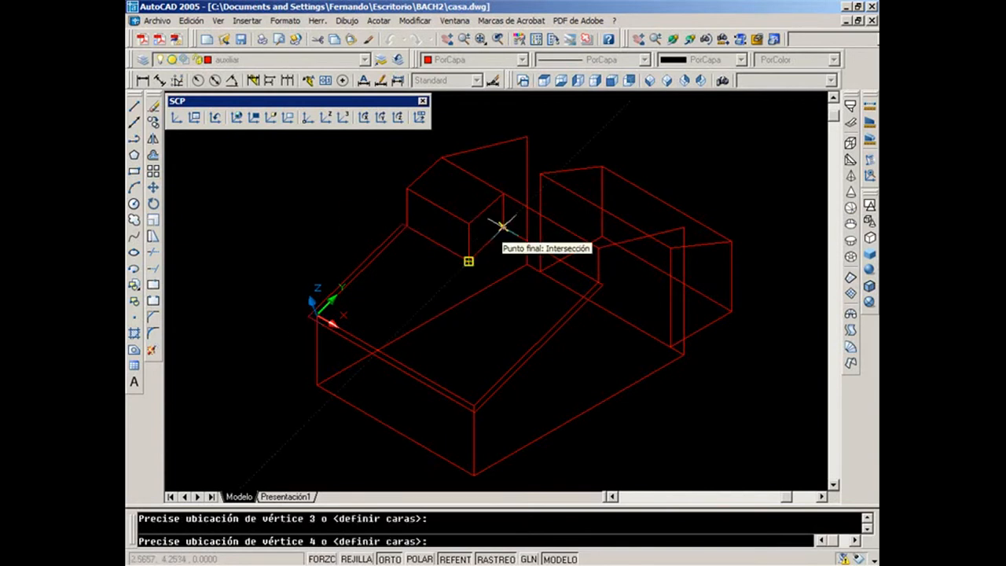
scroll(502, 225, up, 2)
click(503, 227)
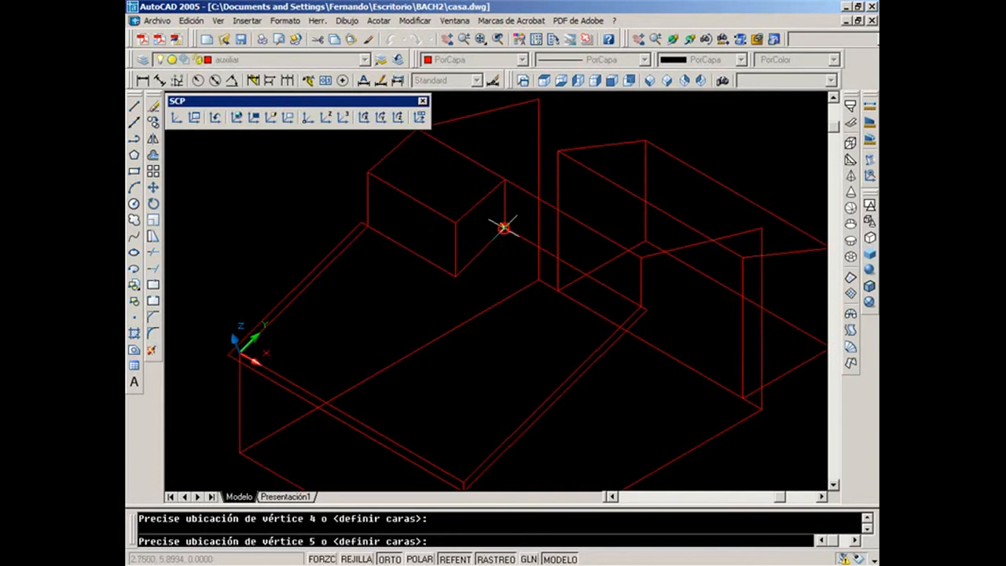
click(645, 310)
scroll(642, 309, down, 2)
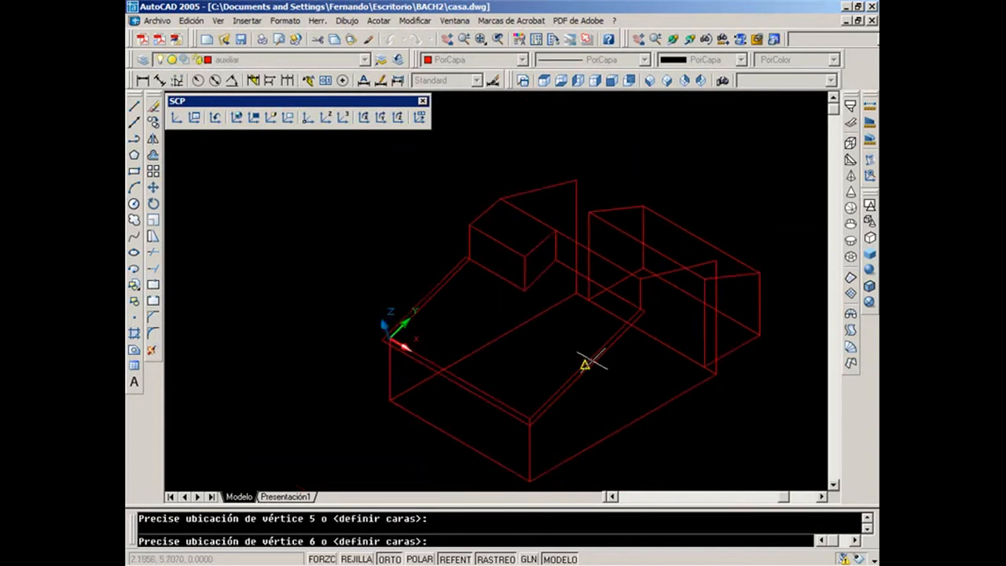
scroll(530, 424, up, 3)
click(519, 415)
scroll(518, 395, down, 1)
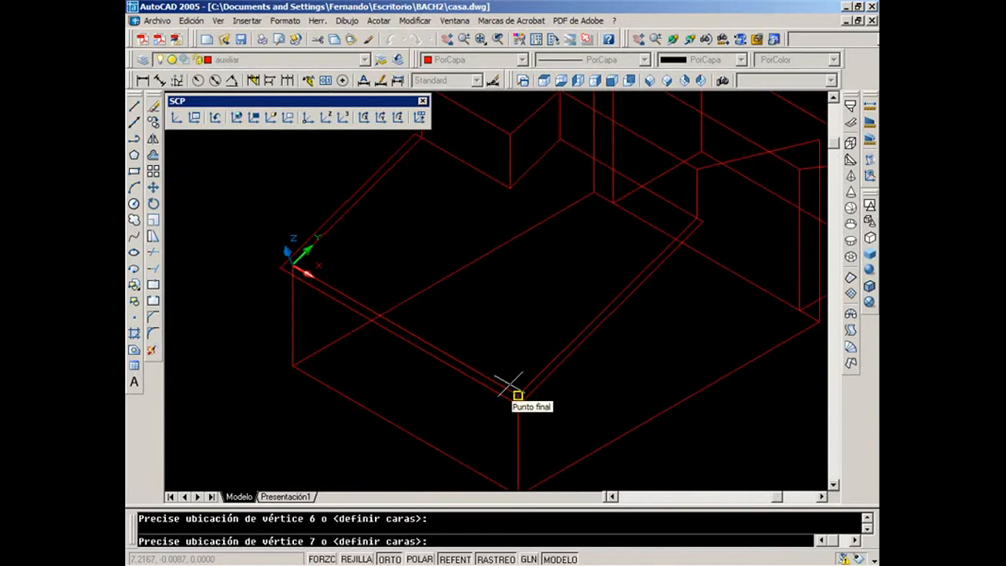
Define a single polyface face using vertices 1 to 6 and finish the mesh.
key(Return)
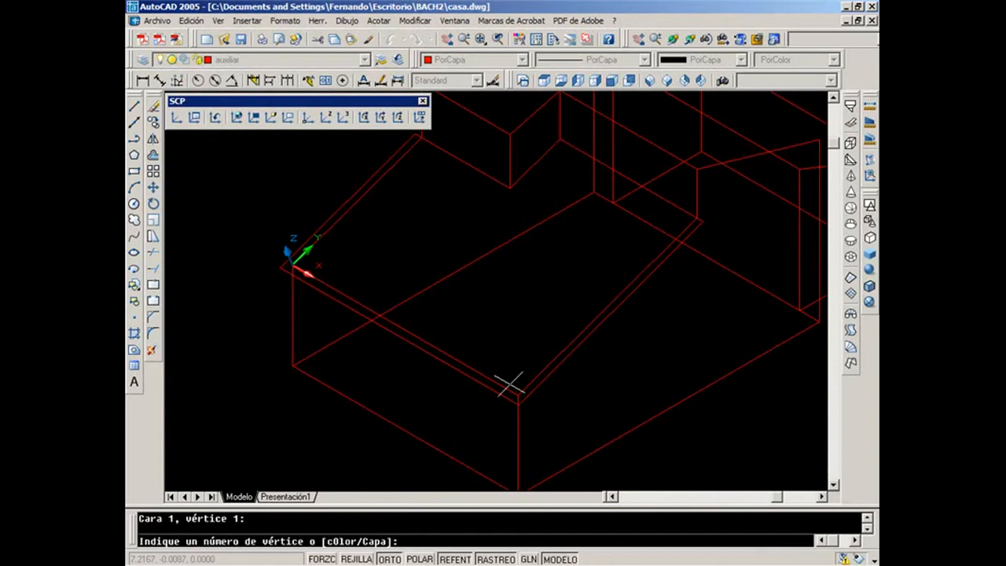
text(1)
key(Return)
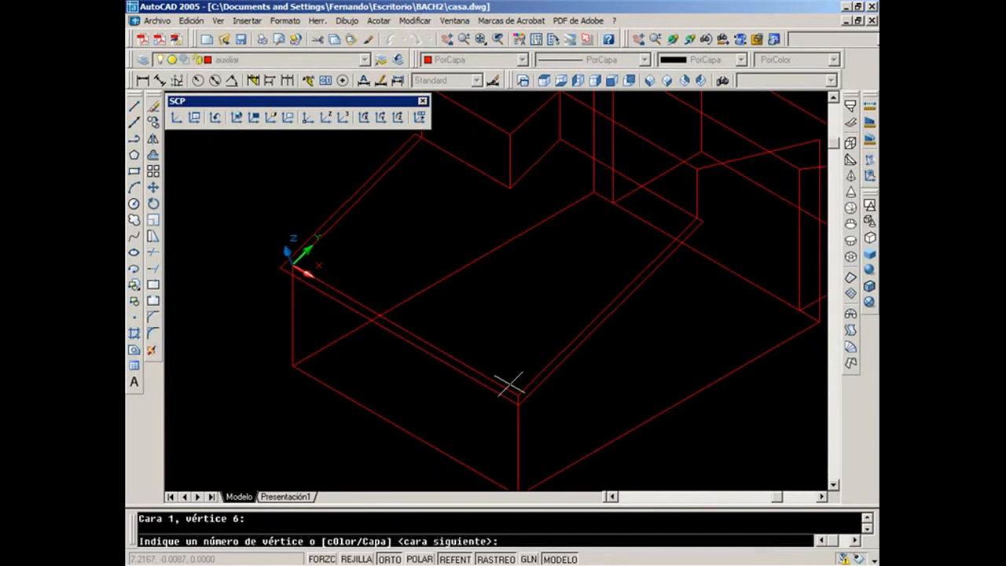
key(Return)
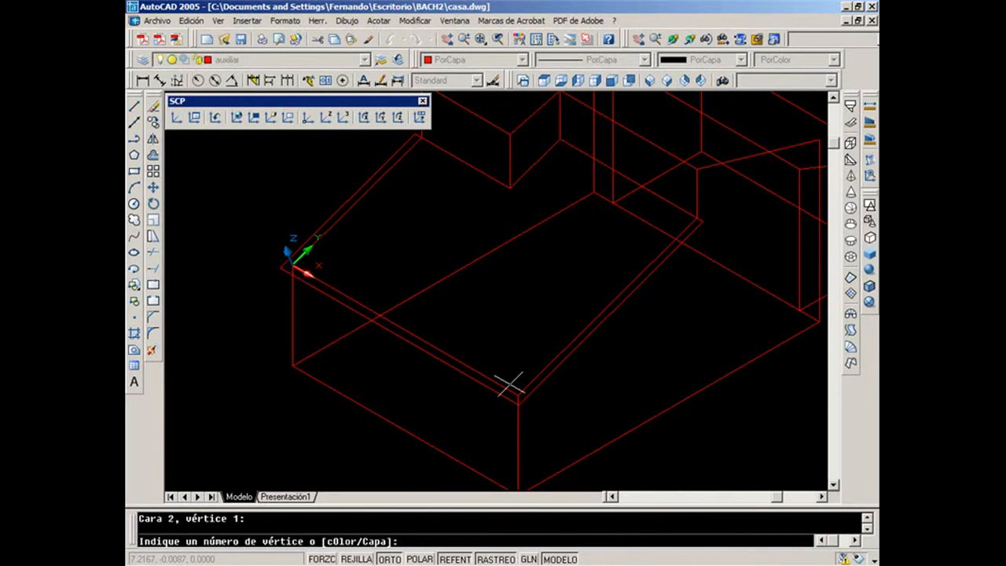
key(Return)
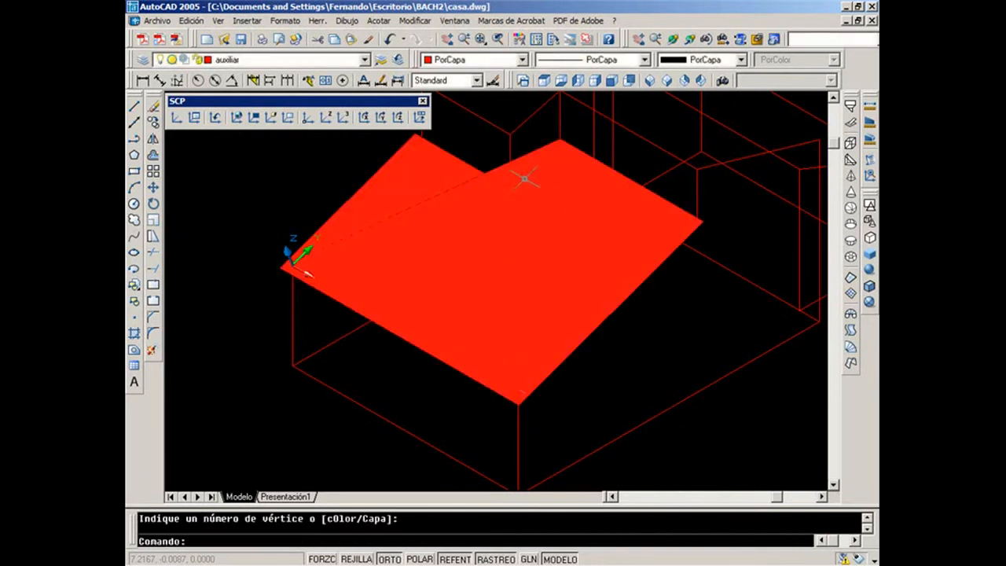
Select the polyface roof mesh and erase it.
click(425, 202)
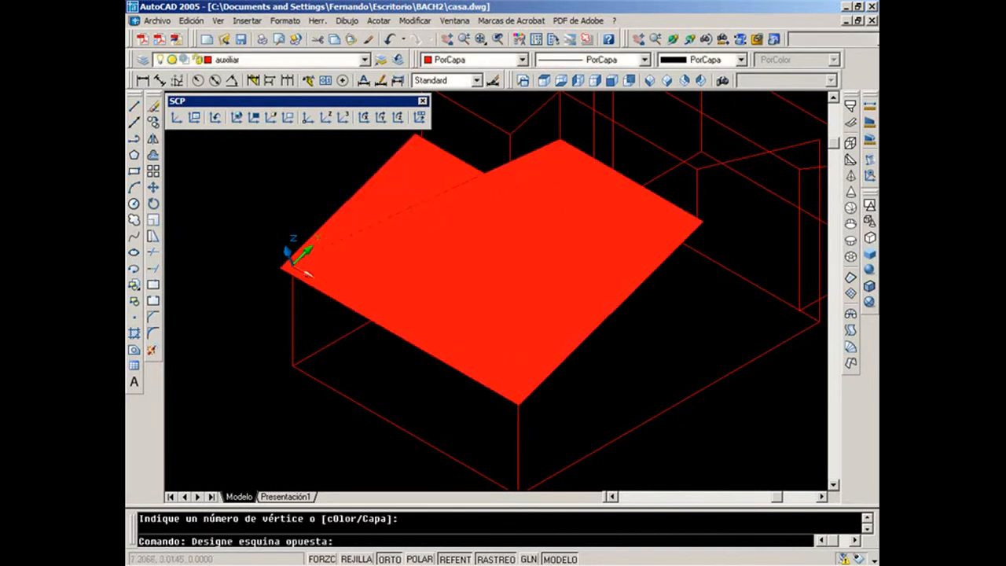
click(416, 207)
click(426, 202)
click(431, 197)
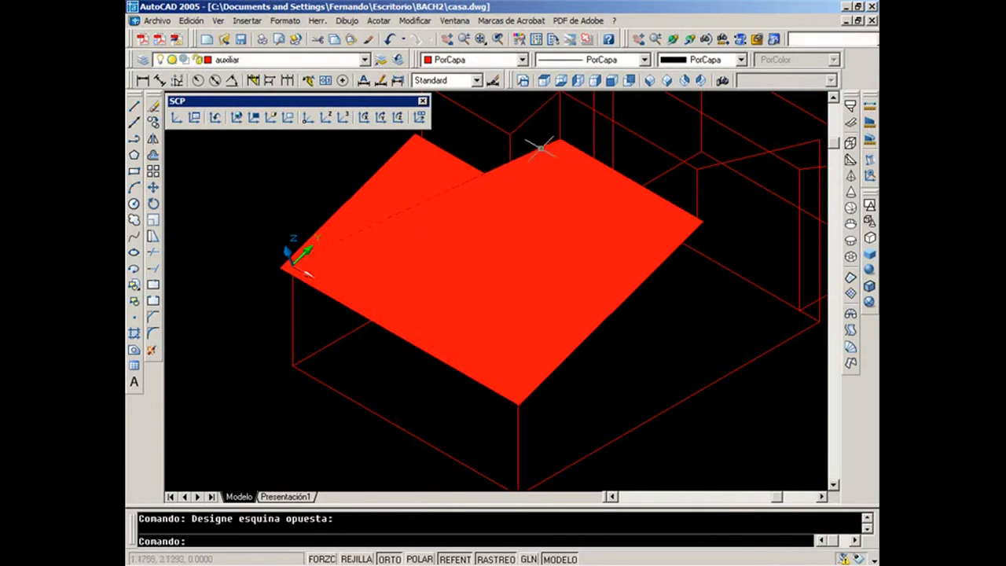
click(607, 165)
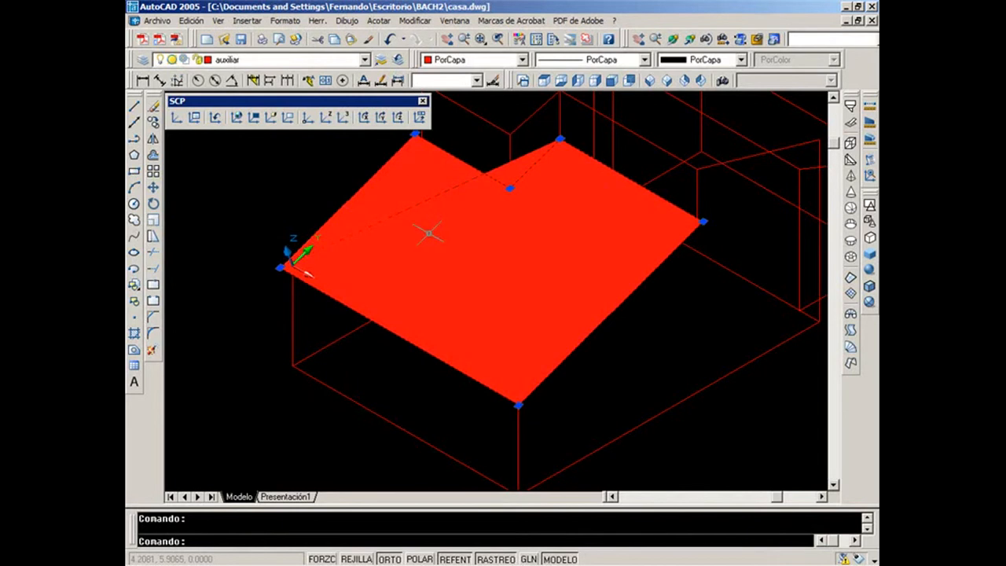
key(Delete)
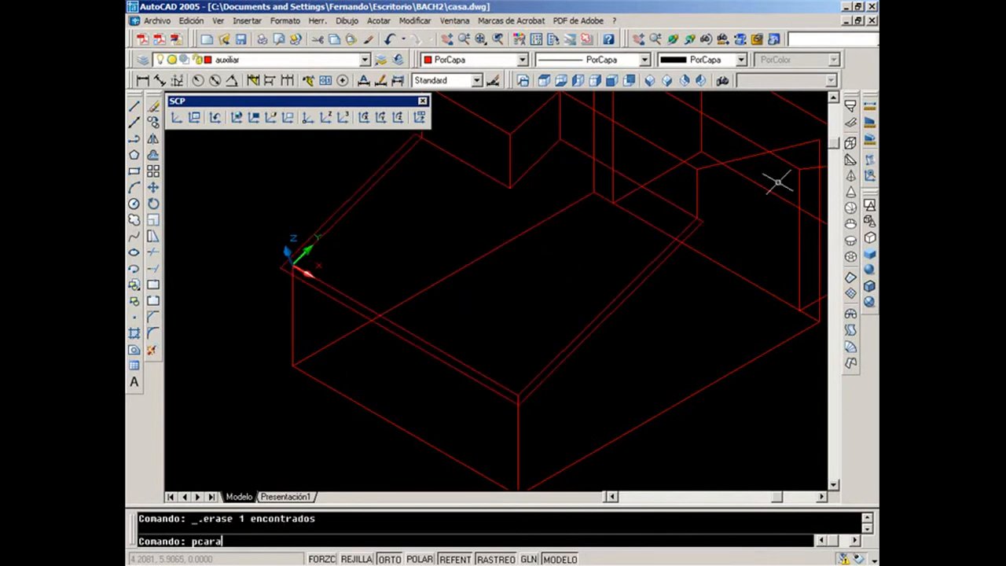
Try pcara again, placing six vertices in order around the notched outline of the roof overhang.
key(Return)
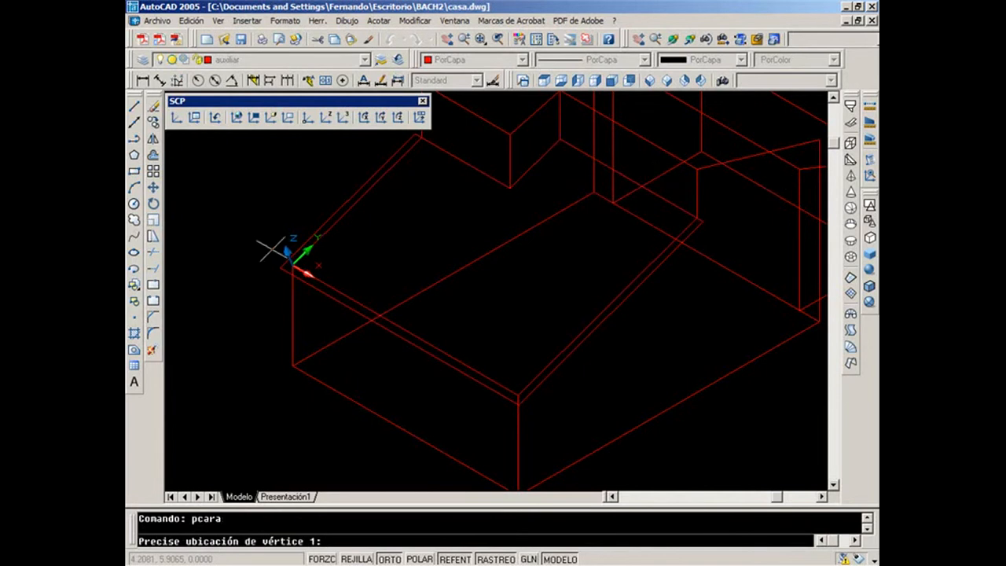
click(282, 267)
click(414, 136)
click(510, 187)
click(560, 138)
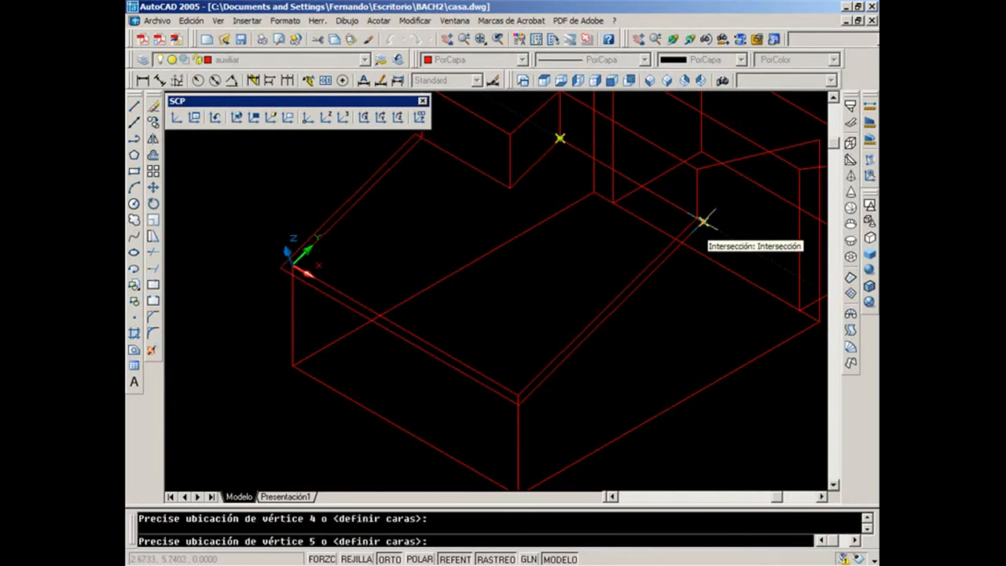
click(702, 221)
click(522, 403)
key(Return)
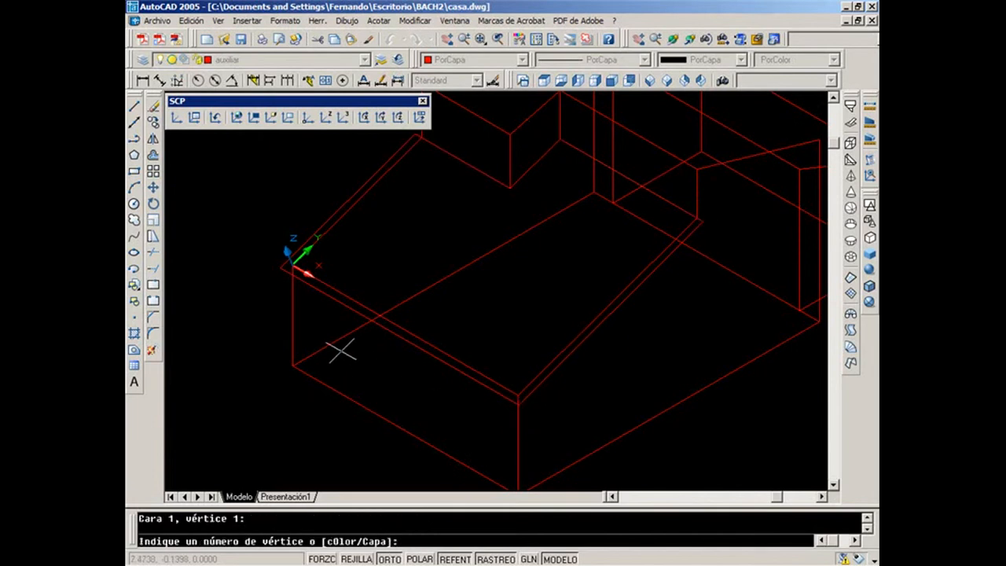
Define the second mesh's face from vertices 1 to 6, and erase the resulting mesh.
text(1)
key(Return)
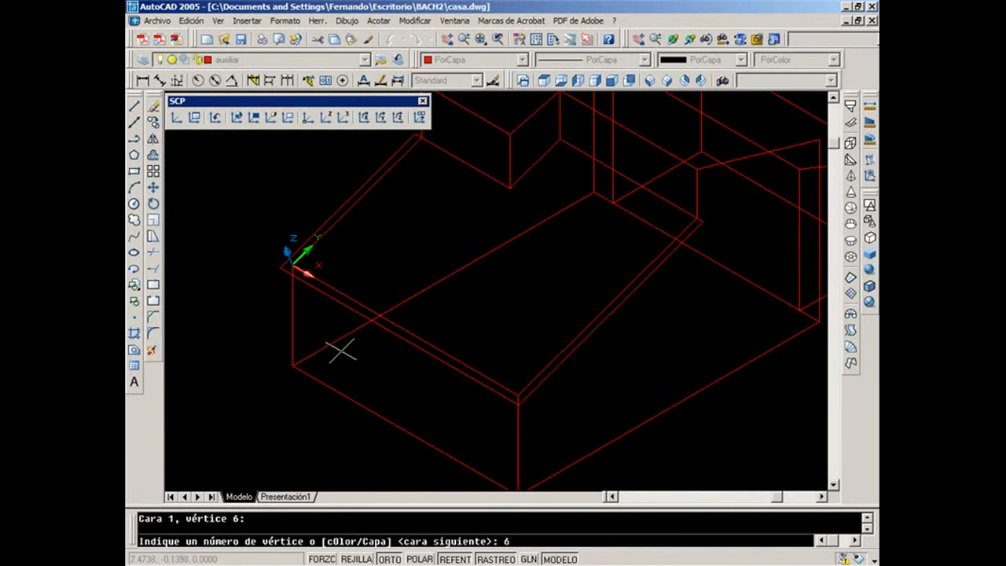
key(Return)
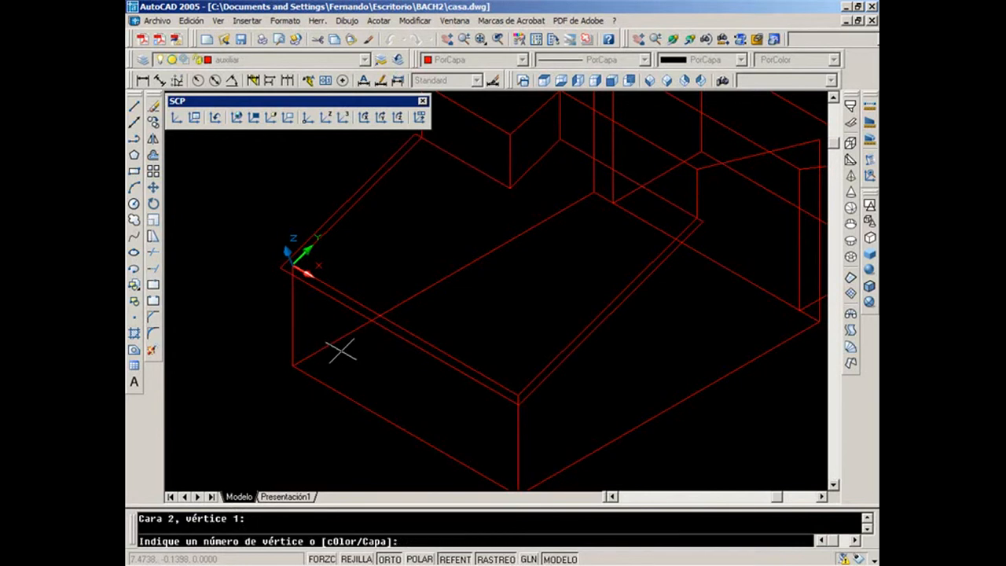
key(Return)
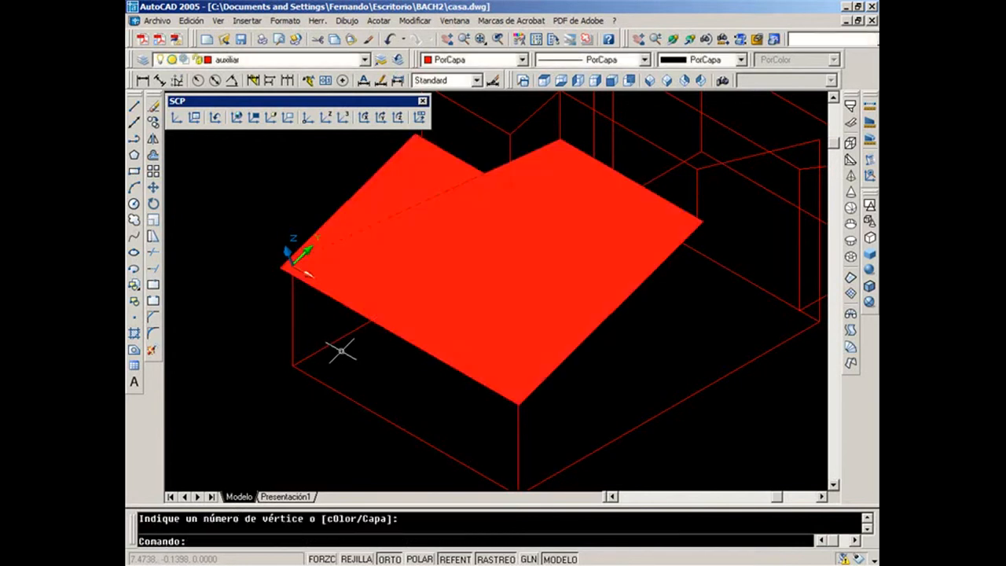
click(632, 180)
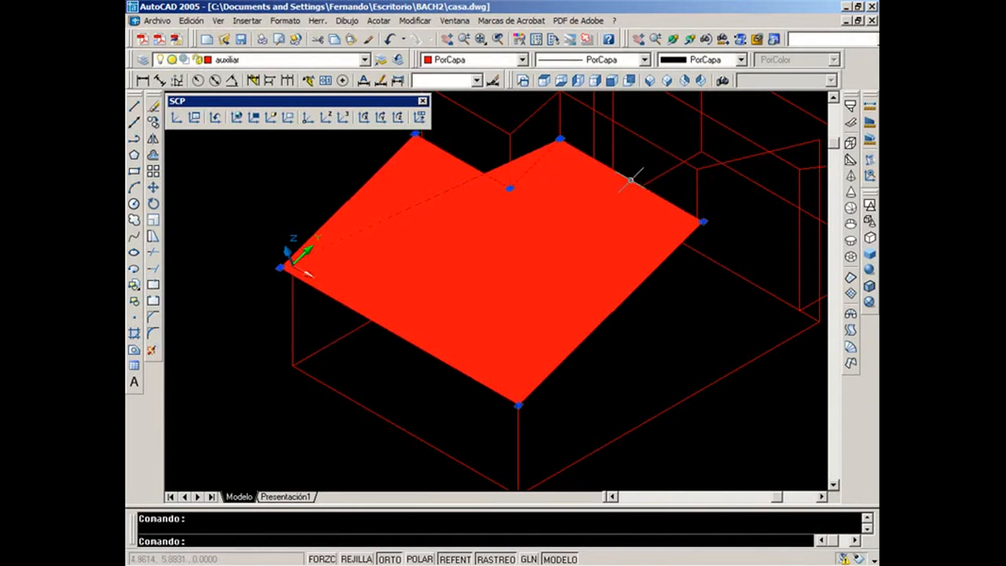
key(Delete)
Cover the roof part along the eave with a four-point 3D face from the overhang corners to the notch's inner corner.
click(850, 123)
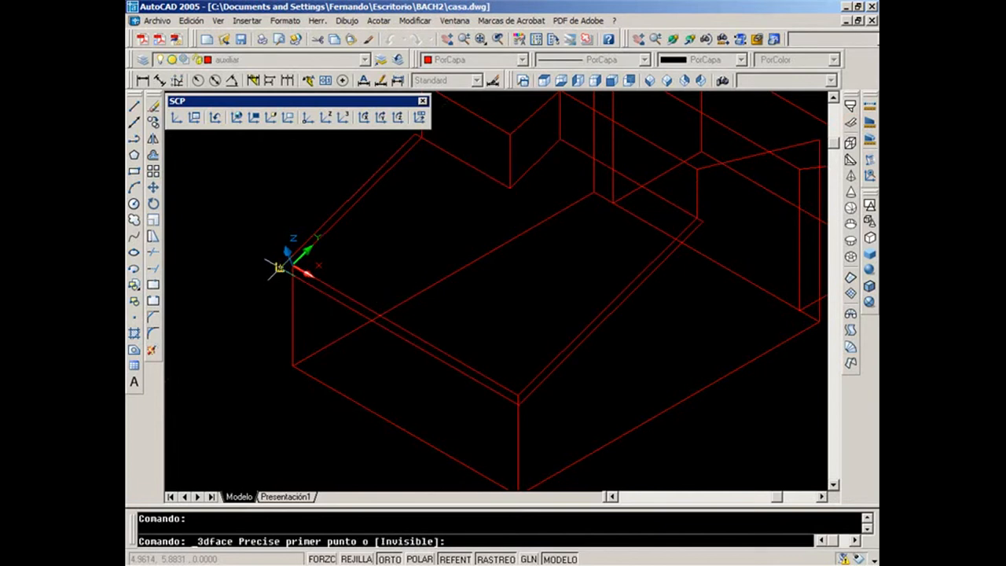
click(280, 266)
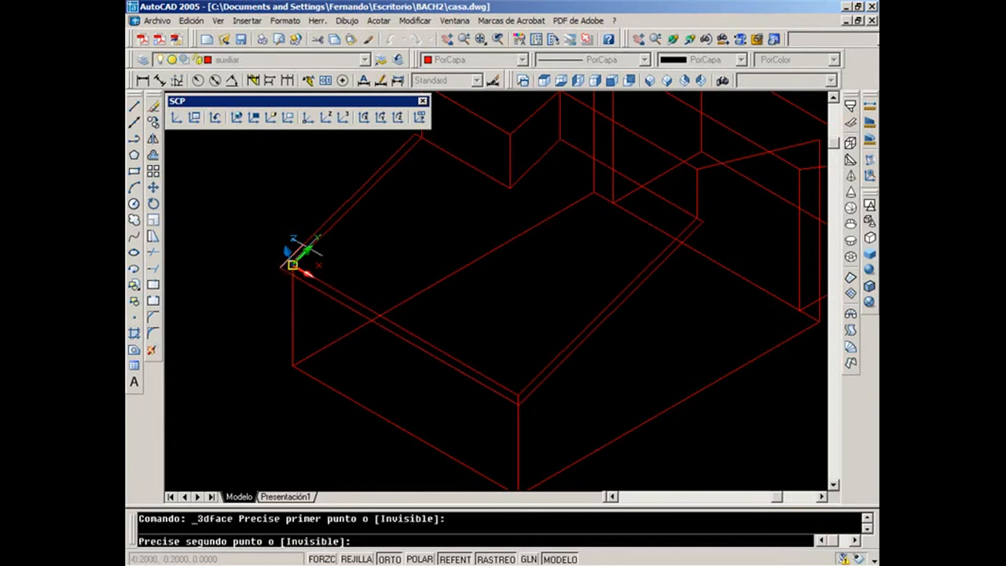
click(405, 140)
click(510, 189)
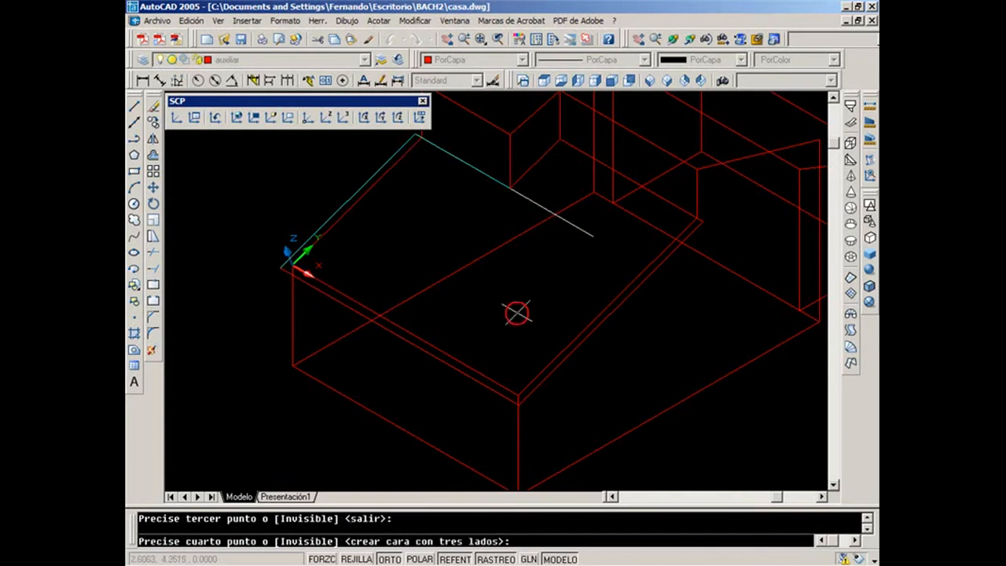
click(518, 405)
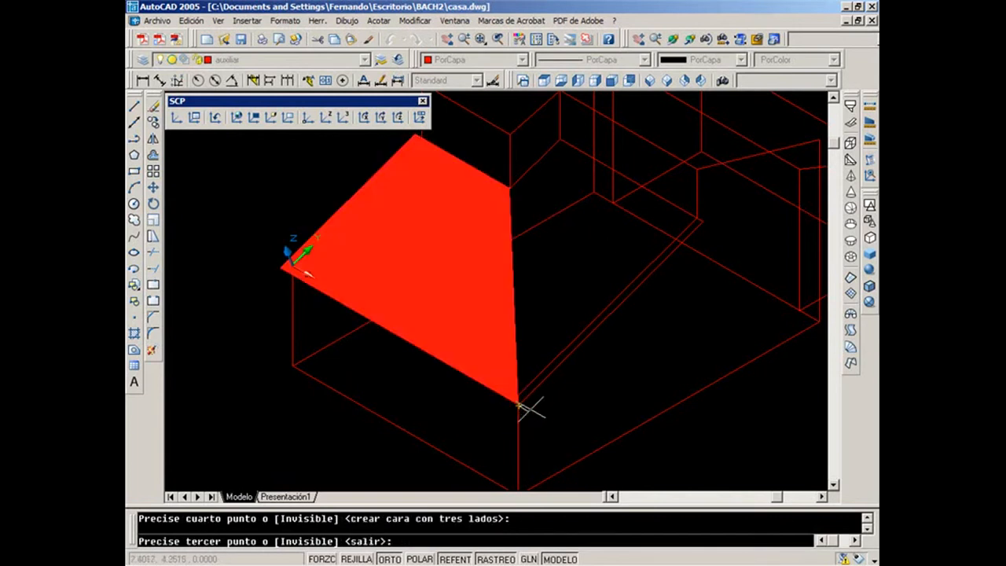
key(Return)
Cover the rest of the roof with a second 3D face through the notch corners and the overhang's other upper and lower corners.
key(Return)
click(511, 187)
click(560, 140)
click(702, 221)
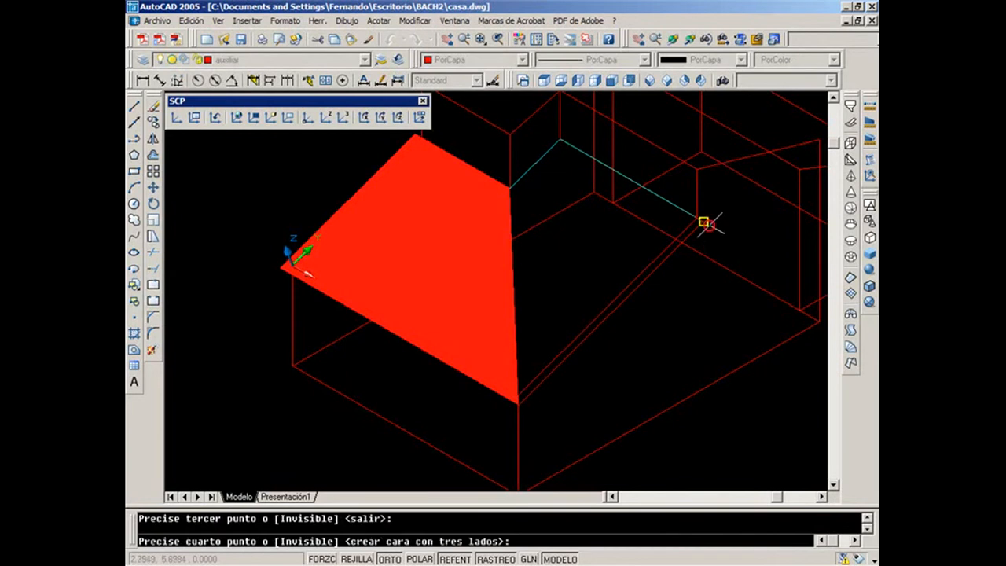
click(518, 404)
key(Return)
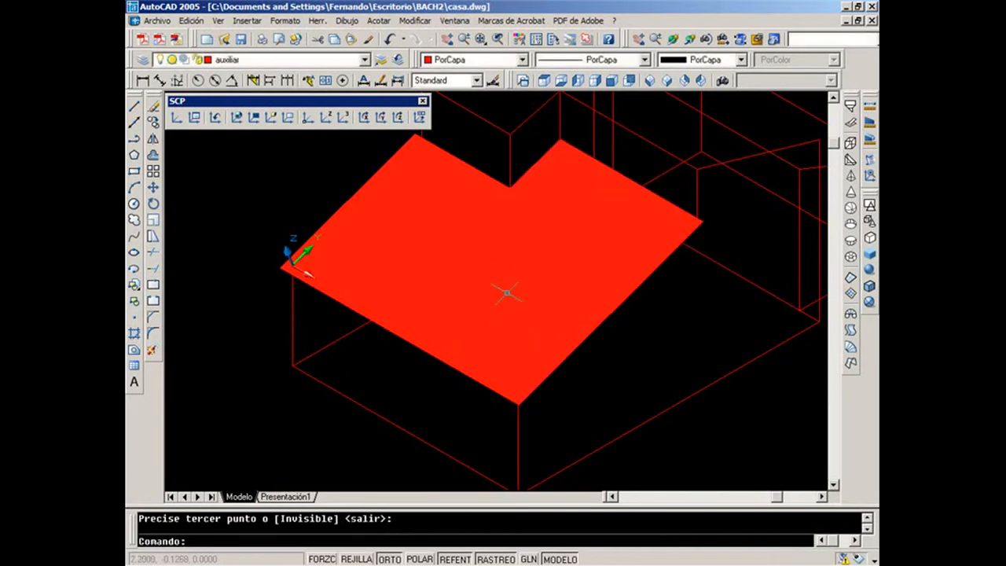
click(528, 248)
click(494, 238)
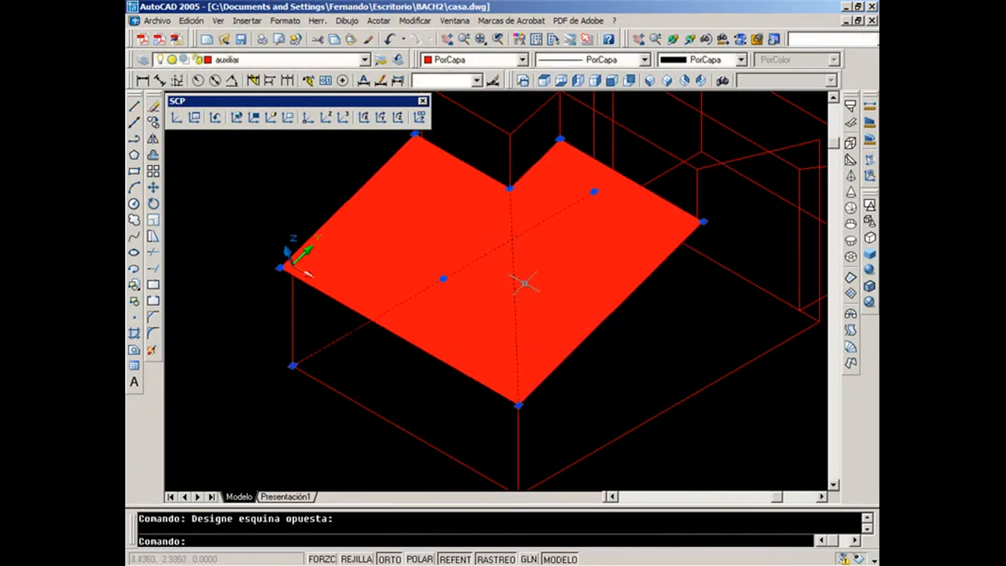
key(Escape)
Align the SCP by three points with the small raised roof: origin at an eave corner, X along the eave, Y up the slope.
middle_drag(629, 240, 606, 388)
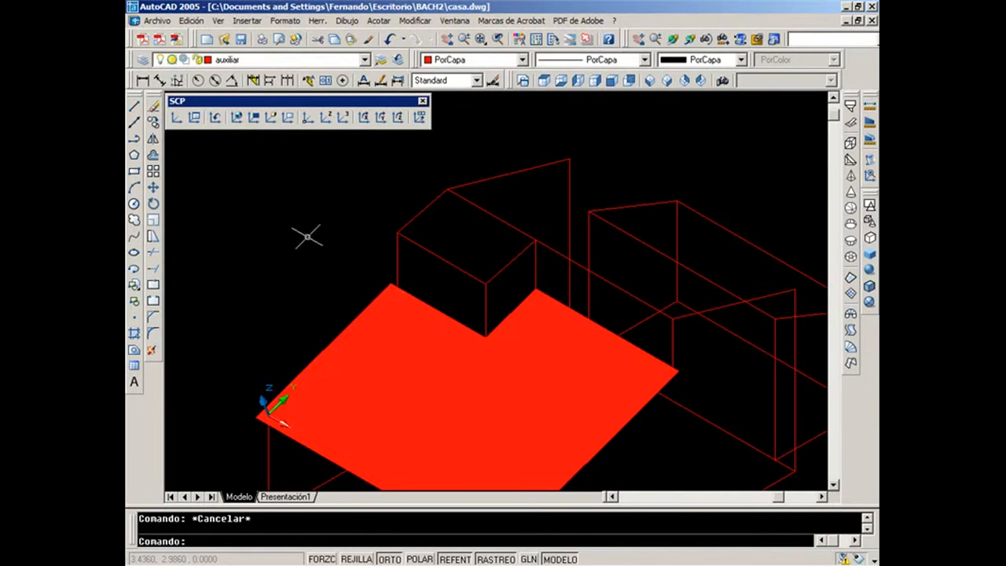
click(345, 120)
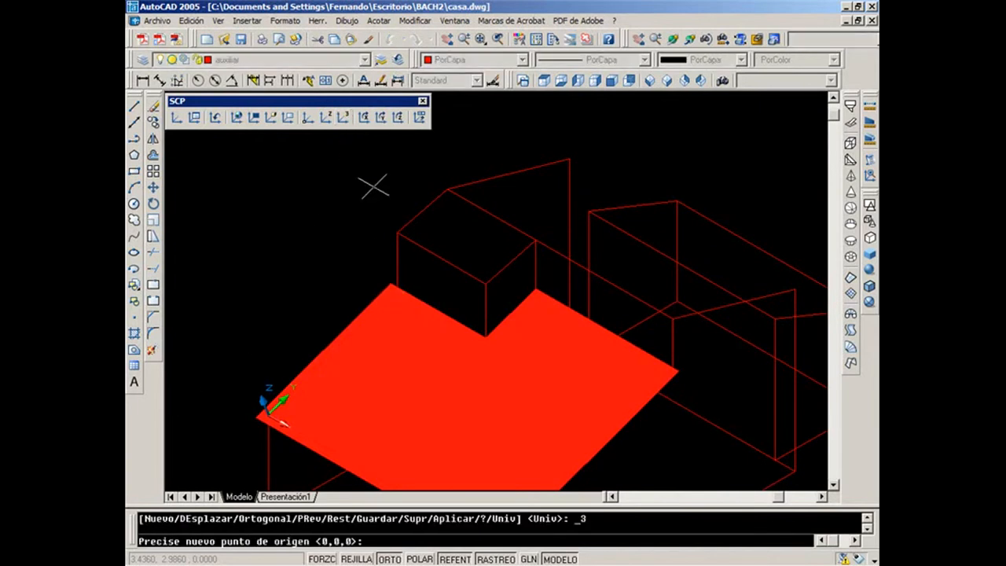
click(397, 233)
click(485, 283)
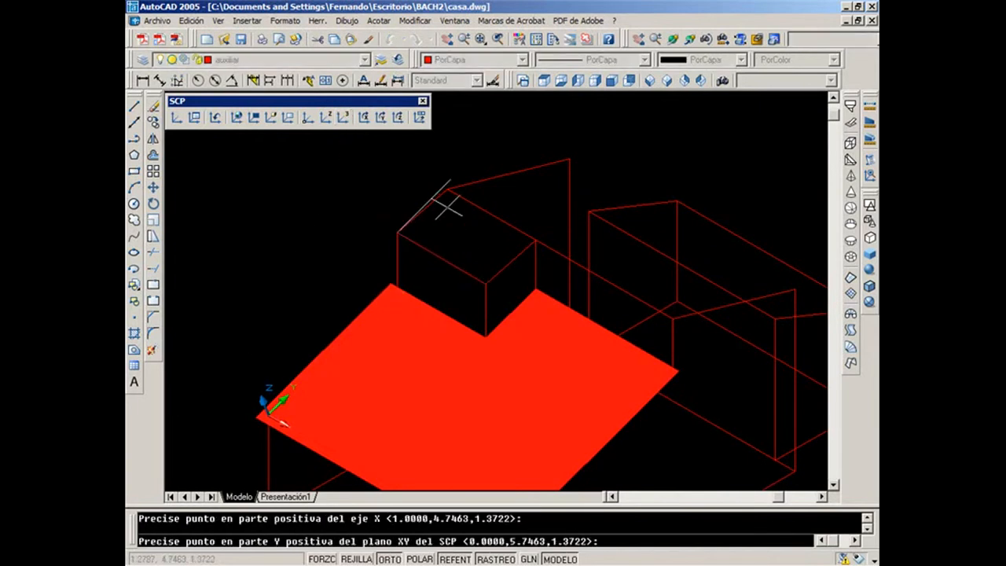
scroll(445, 189, up, 2)
click(447, 187)
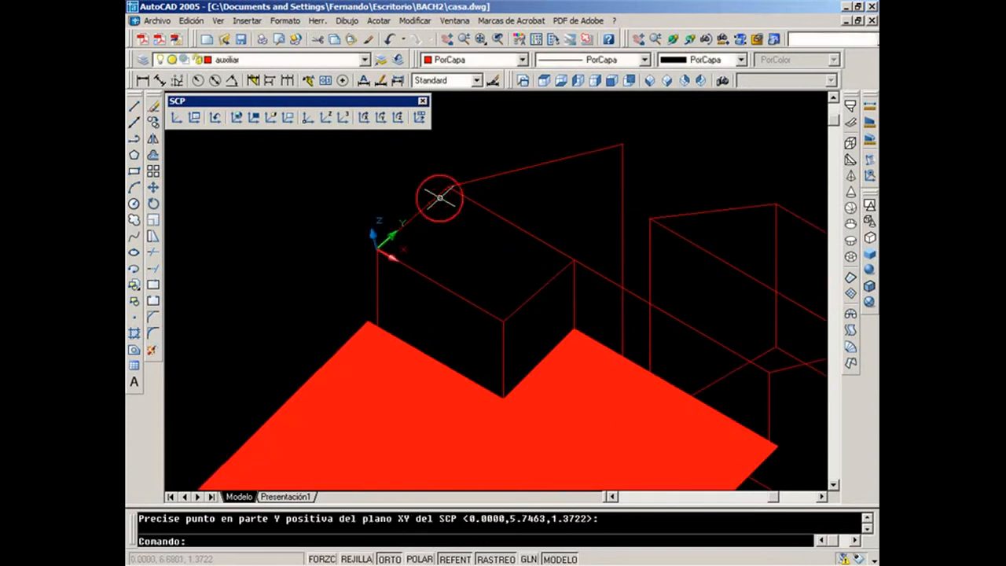
Offset the small roof's eave and both sloping side edges 0.2 outward for the overhang.
click(155, 157)
text(.2)
key(Return)
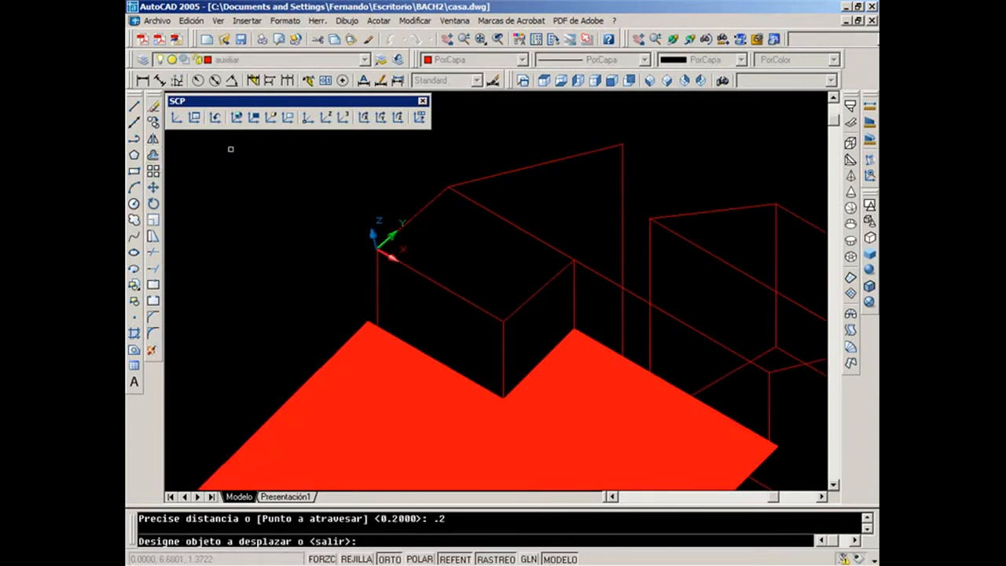
click(433, 204)
click(452, 289)
click(440, 316)
click(522, 306)
click(541, 314)
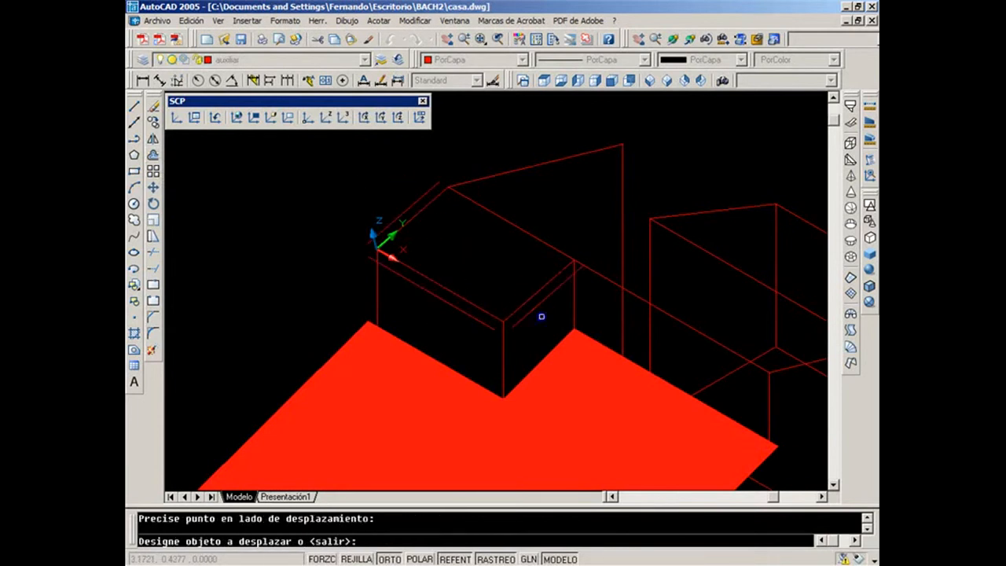
key(Return)
Chamfer the small roof's offset eave line with both offset side lines to close the two lower corners sharply.
click(152, 319)
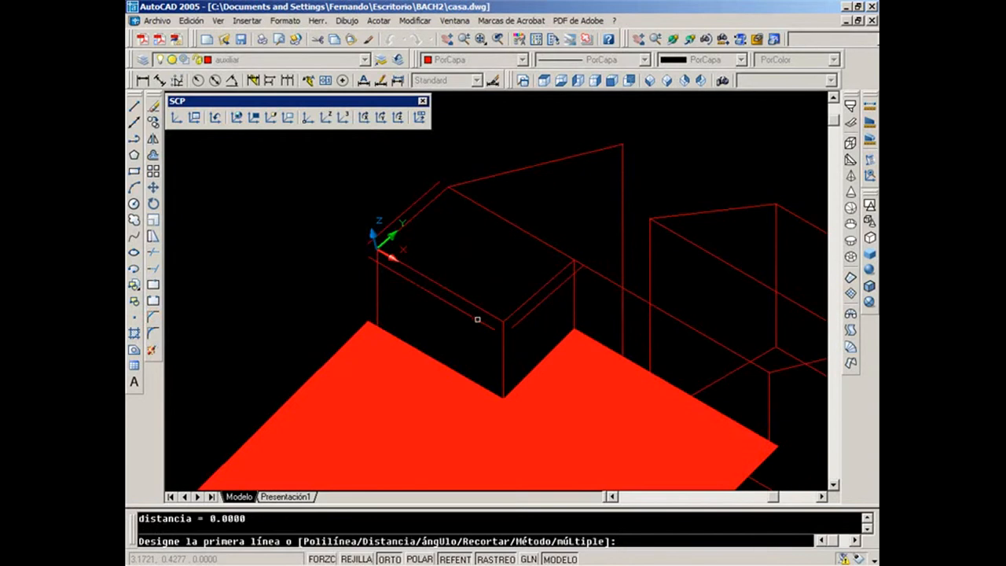
click(477, 318)
click(528, 314)
key(Return)
click(400, 273)
click(396, 223)
click(415, 190)
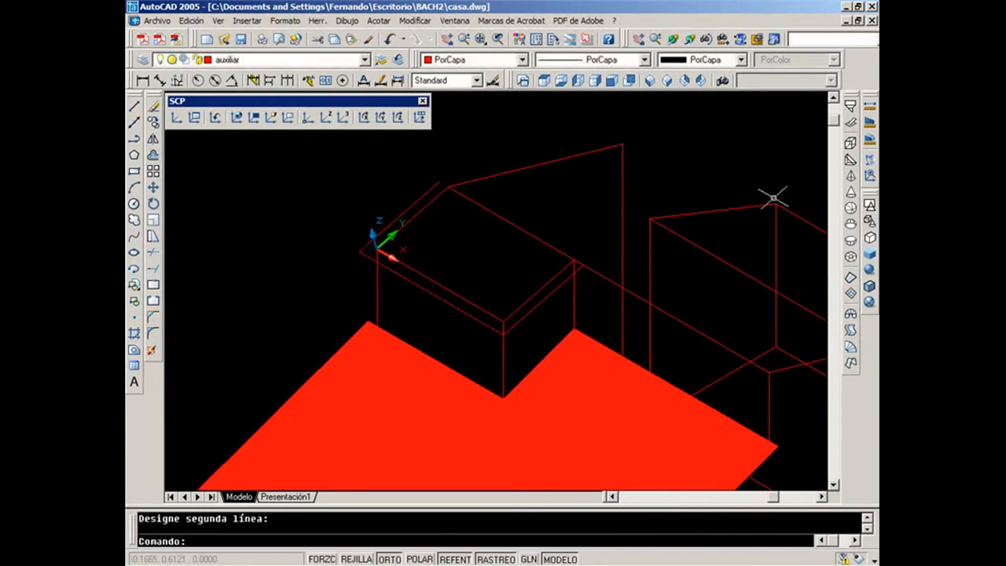
Cover the small raised roof with a four-point 3D face through its overhang corners.
click(851, 124)
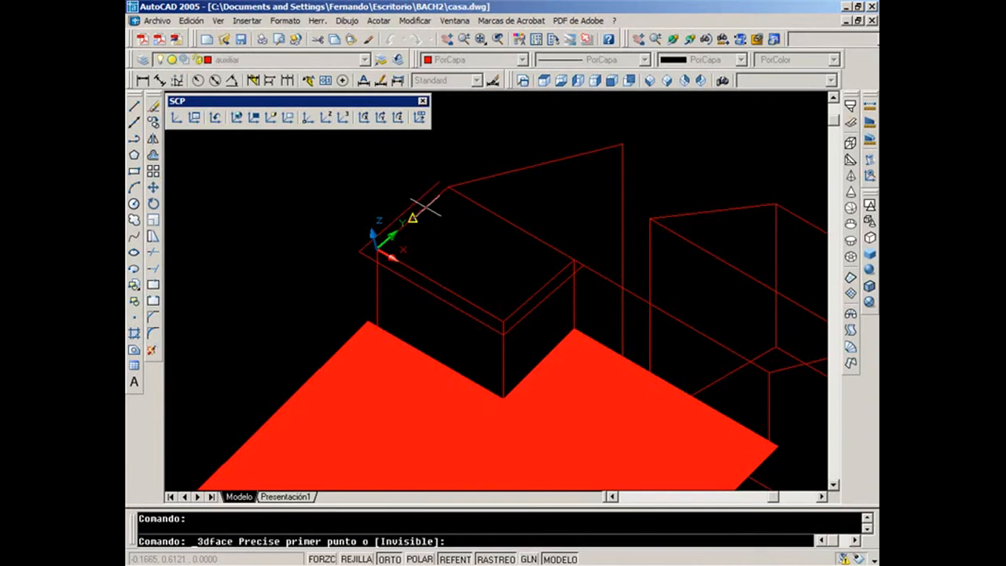
click(358, 252)
click(440, 184)
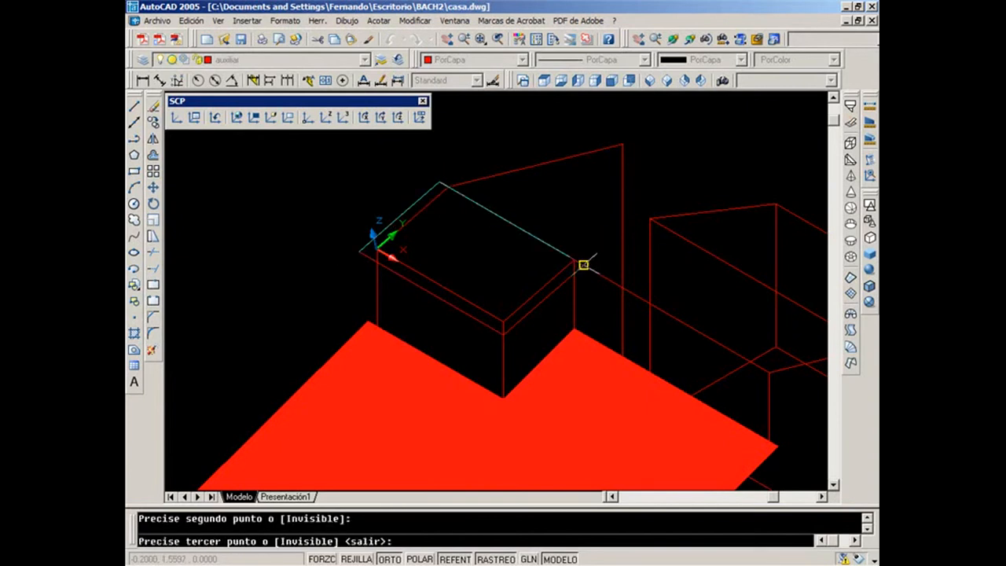
click(582, 265)
click(506, 332)
key(Return)
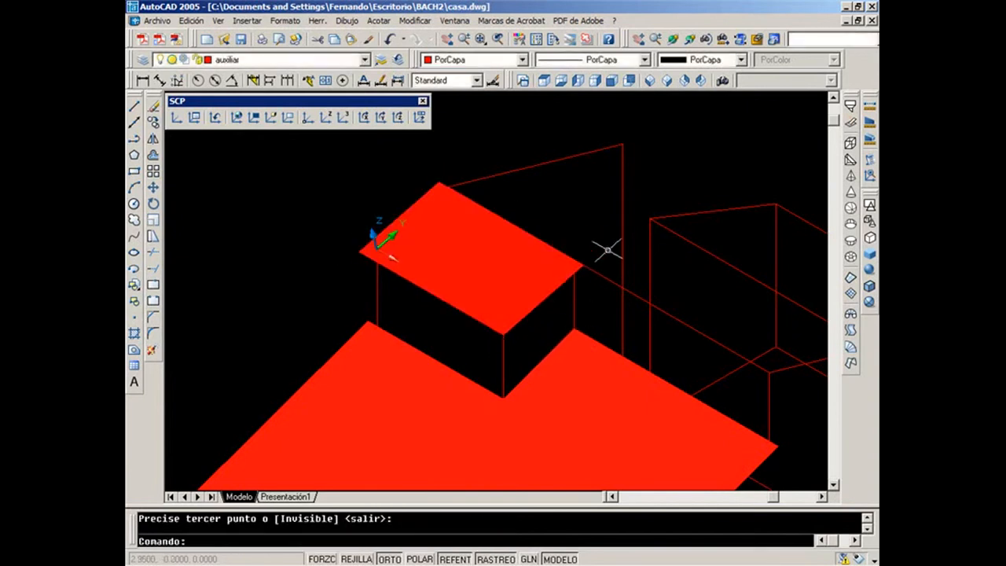
Switch to the northeast isometric view and align the SCP by three points with the uncovered main roof slope, X along its eave.
middle_drag(604, 246, 439, 250)
click(685, 80)
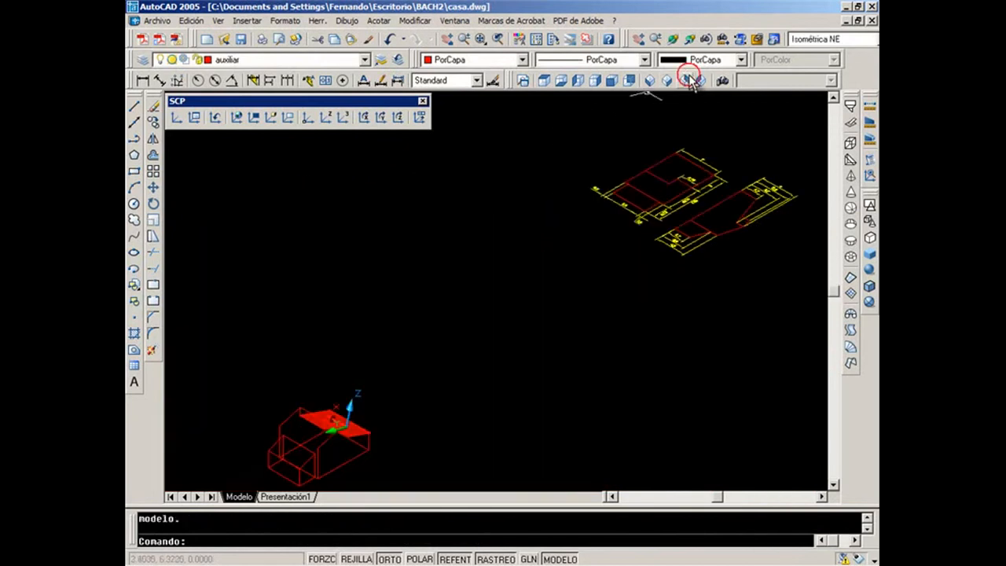
middle_drag(356, 354, 482, 256)
scroll(438, 326, up, 5)
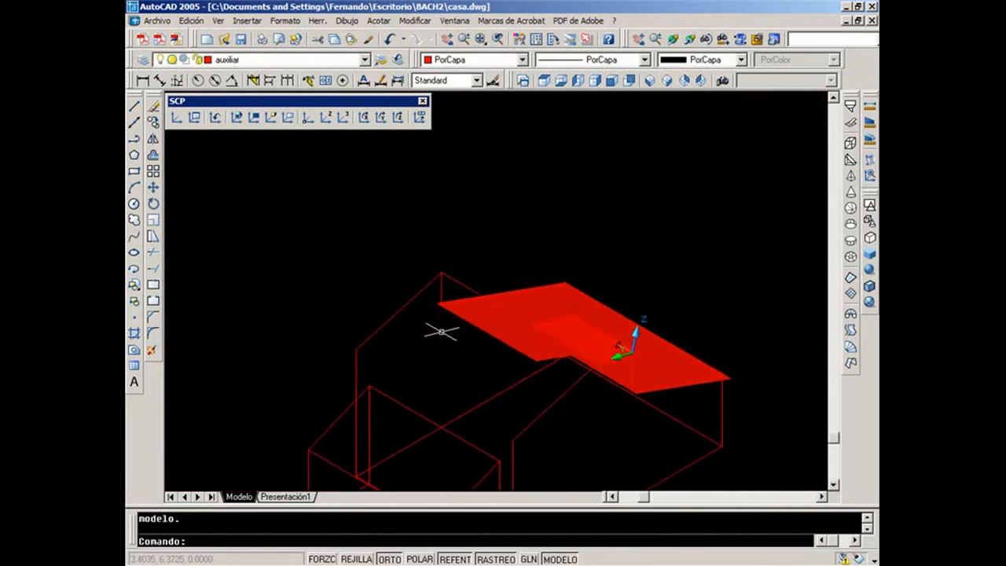
middle_drag(507, 300, 523, 207)
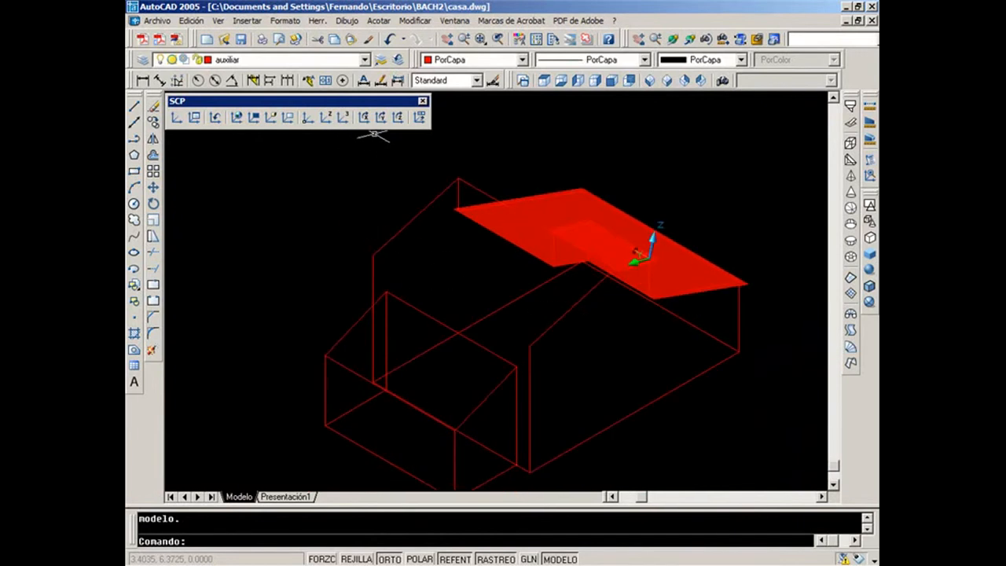
click(344, 117)
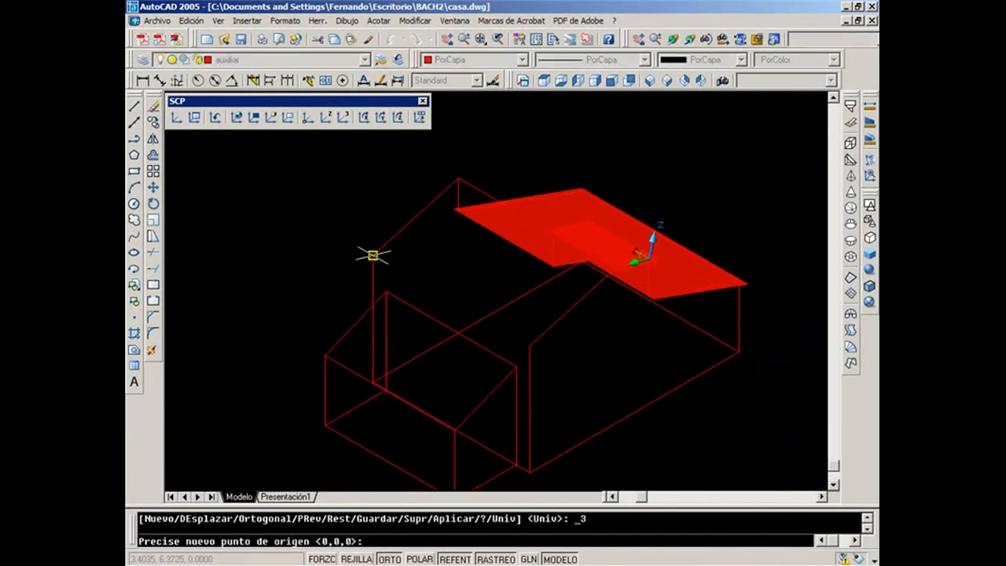
click(373, 256)
click(530, 346)
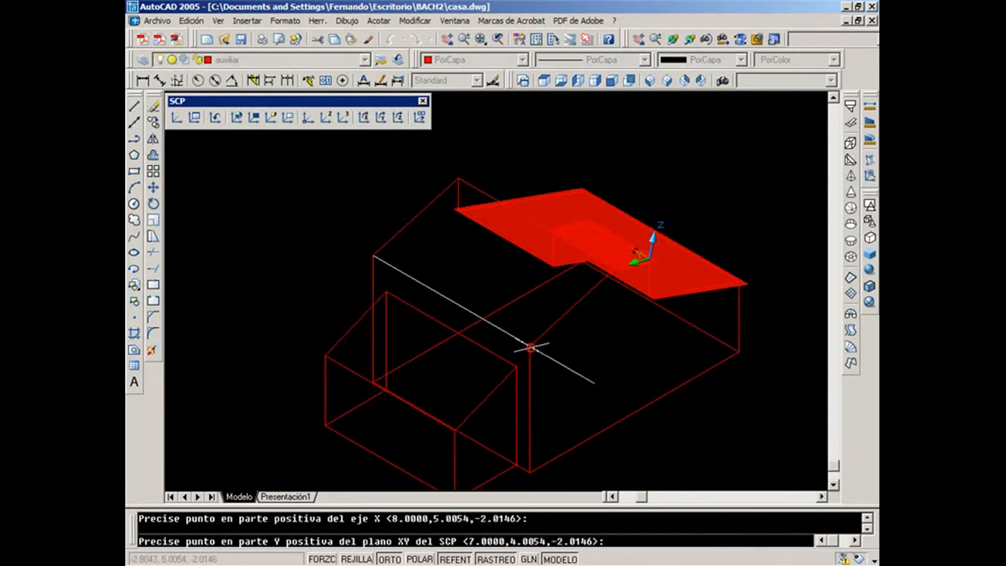
click(472, 174)
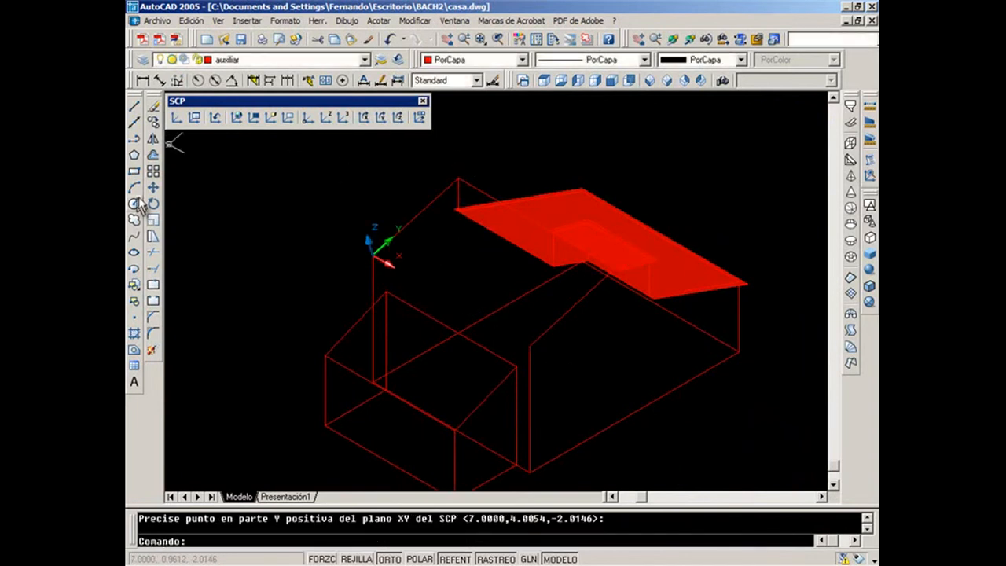
Offset both sloping side edges of the uncovered main roof slope 0.2 outward.
click(154, 155)
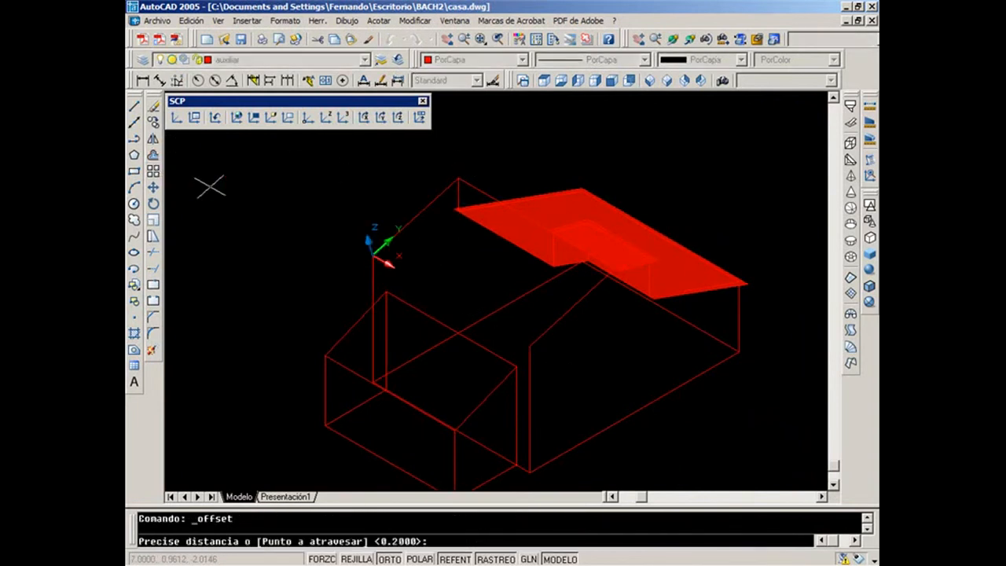
text(.2)
key(Return)
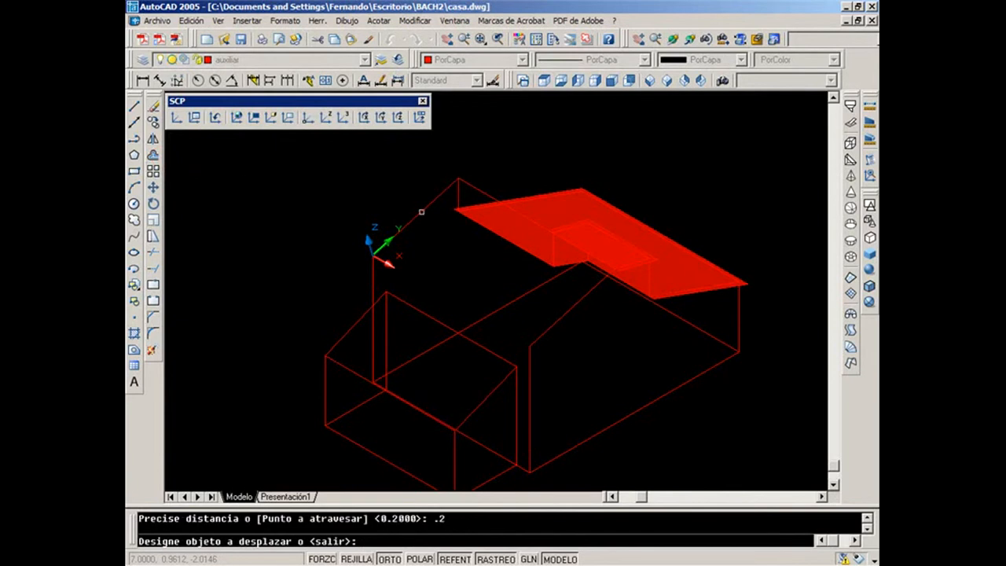
click(421, 211)
click(539, 339)
click(580, 348)
key(Escape)
Draw a line along the main slope's eave between its wall corners and offset it 0.2 outward.
click(134, 105)
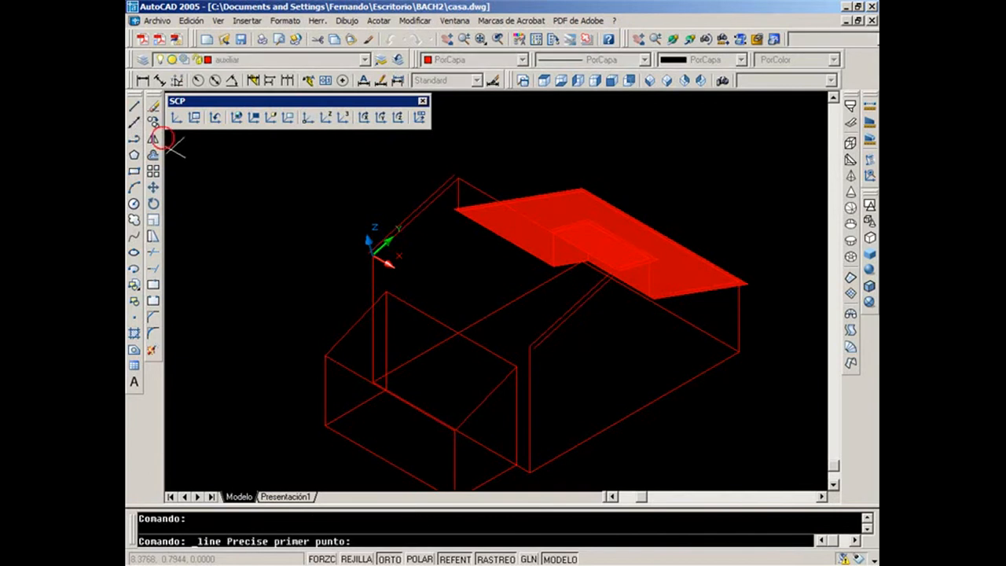
click(387, 262)
click(529, 346)
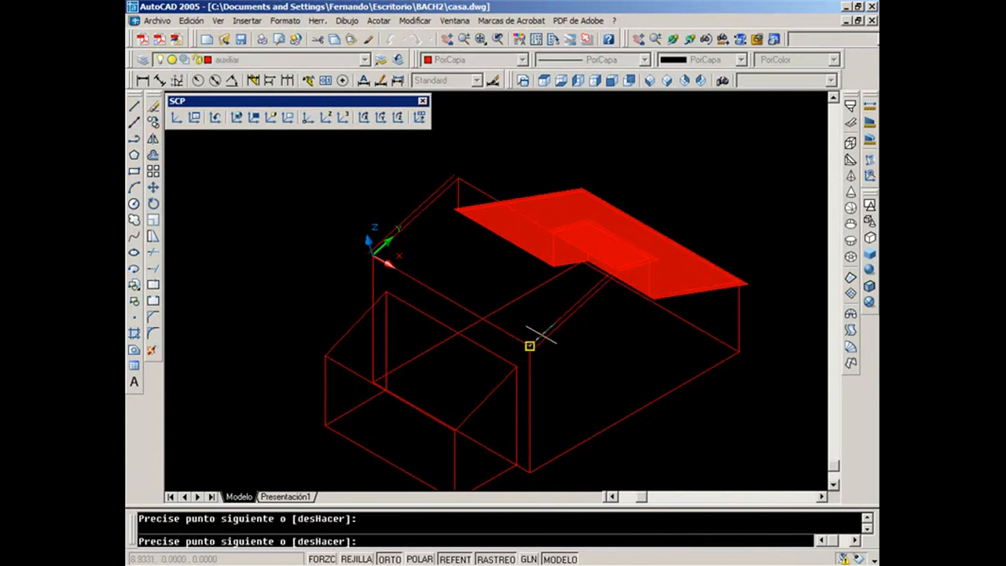
key(Return)
click(152, 154)
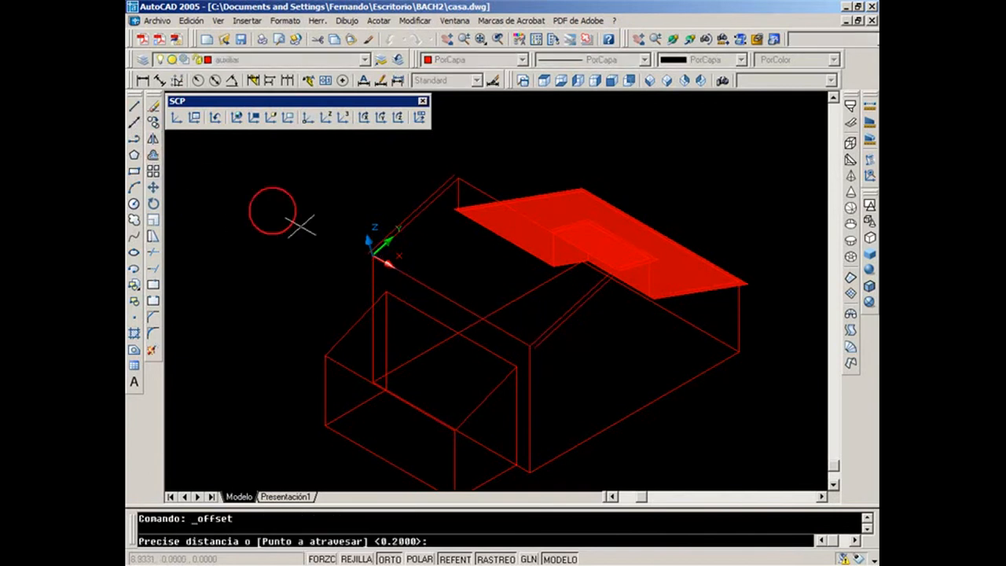
key(Return)
click(460, 304)
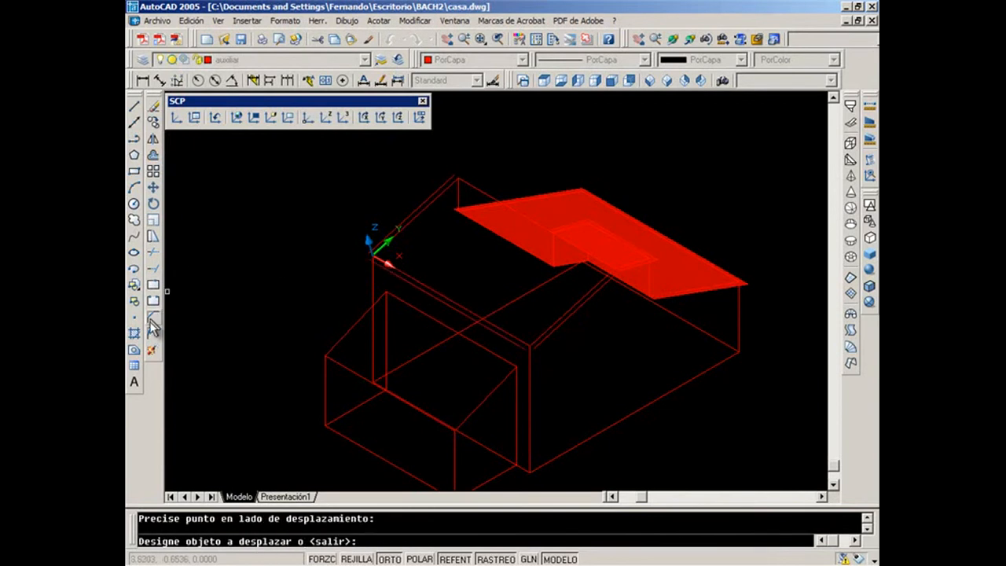
Chamfer the offset eave line with both offset side lines to form sharp corners on the main slope's overhang.
click(155, 316)
click(393, 275)
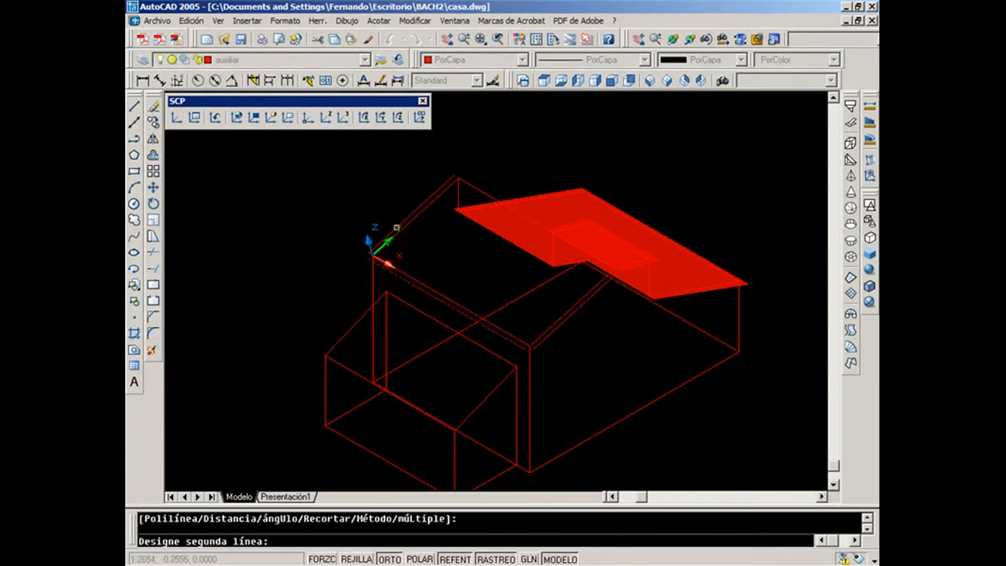
click(397, 229)
key(Return)
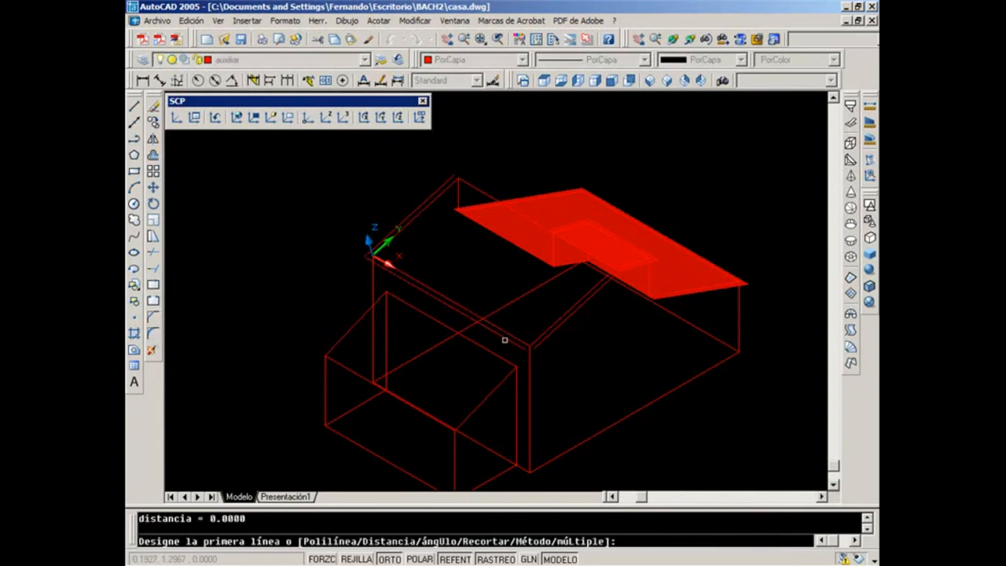
click(519, 339)
click(542, 340)
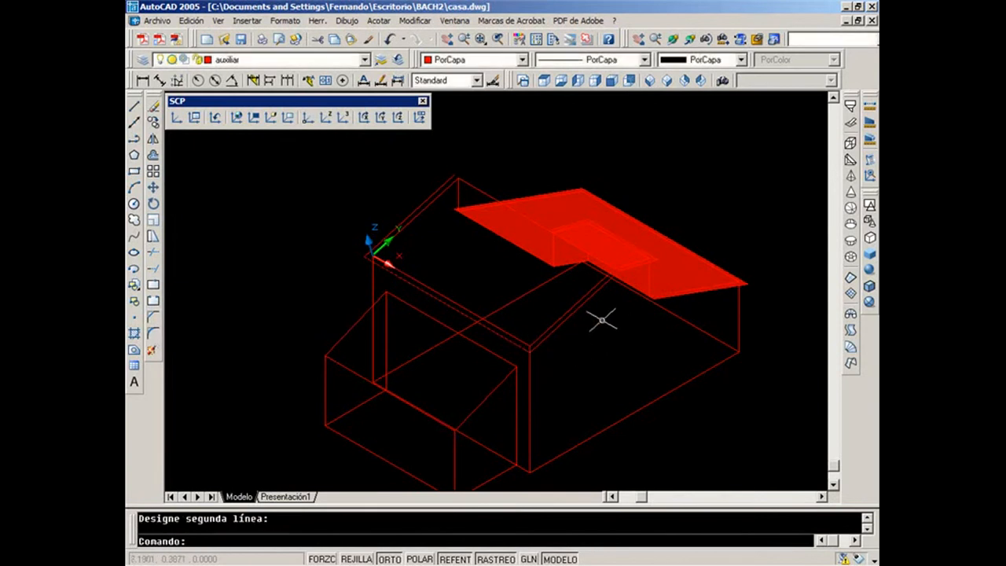
Move the finished roof 3D faces to the 3d layer.
click(561, 190)
click(613, 235)
click(275, 61)
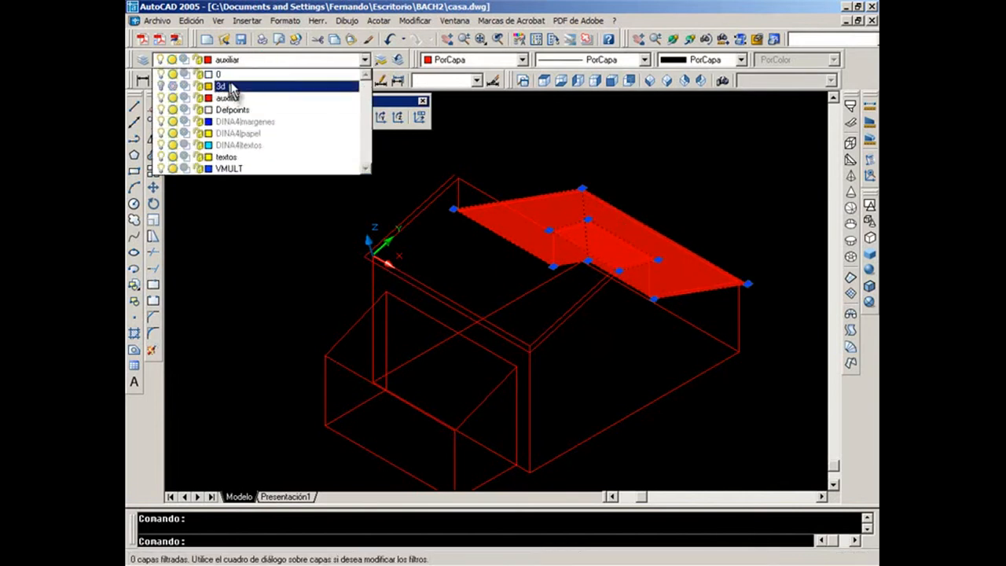
click(229, 85)
click(500, 309)
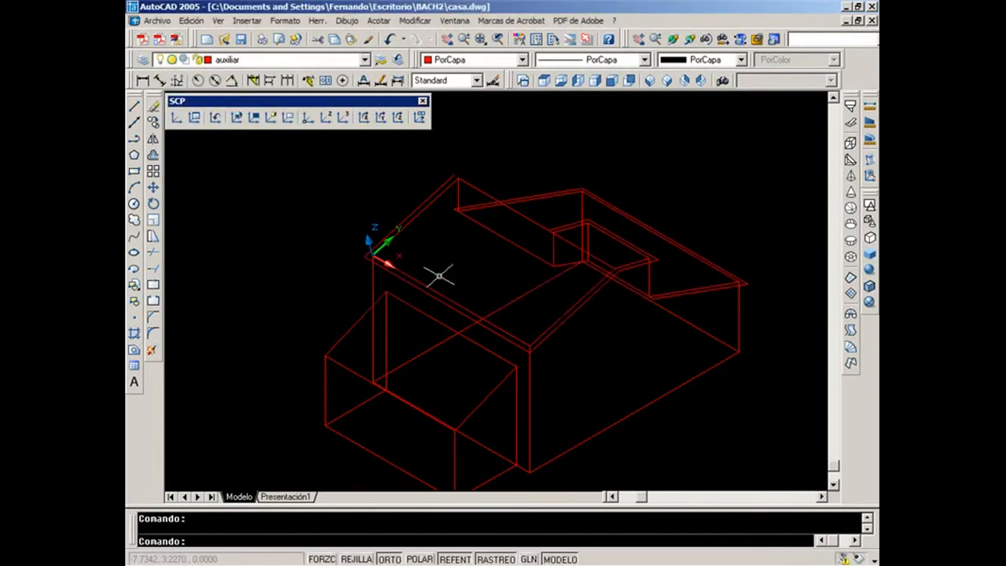
Cover the second main roof slope with a four-point 3D face through its eave and ridge overhang corners.
scroll(437, 275, up, 2)
click(851, 123)
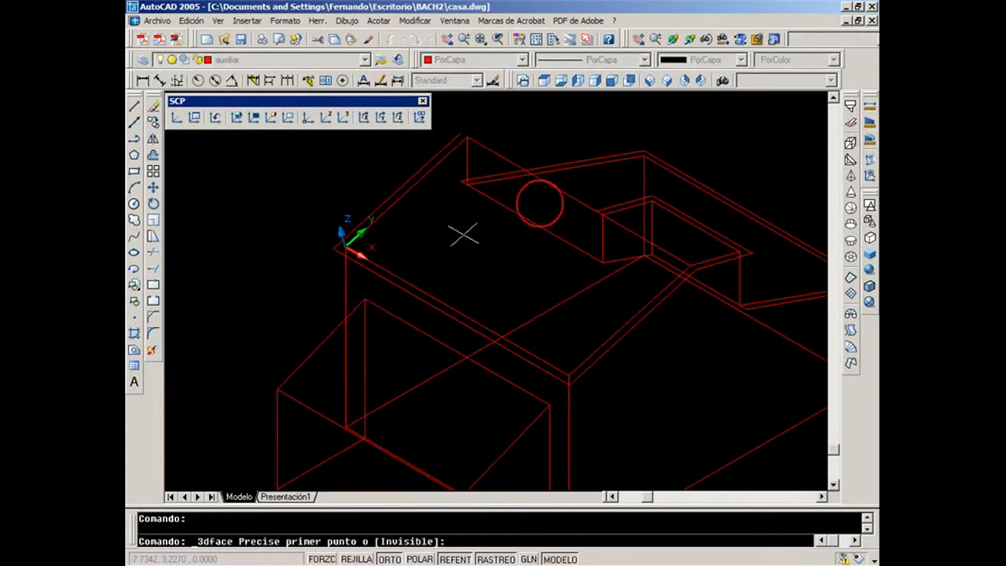
click(334, 248)
click(465, 136)
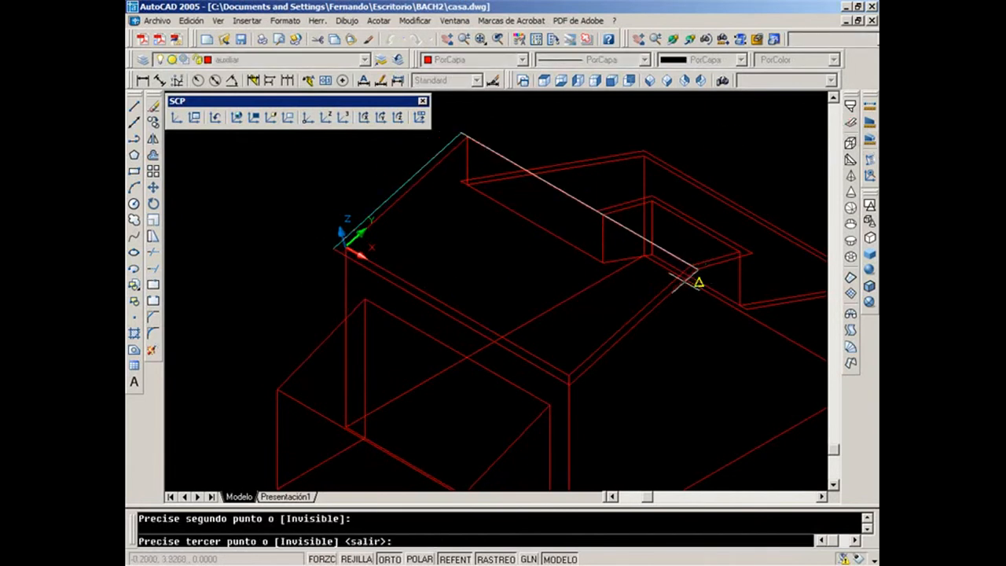
scroll(707, 268, up, 2)
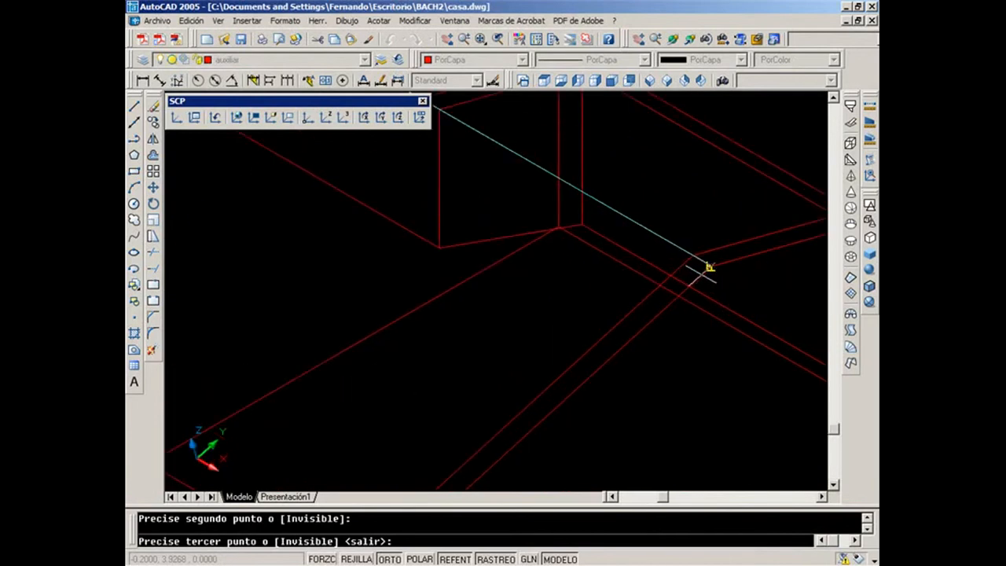
click(710, 268)
scroll(704, 271, down, 2)
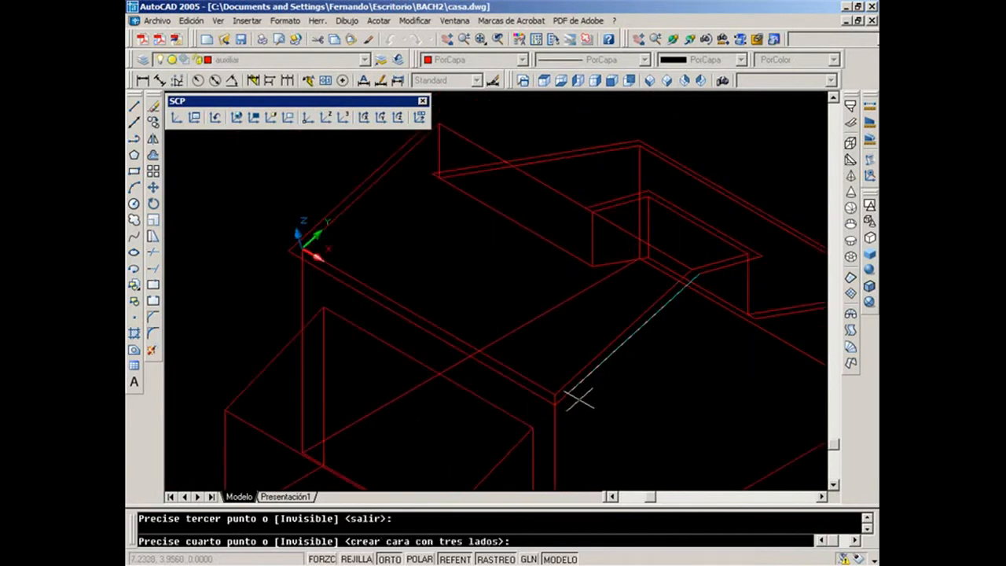
click(574, 395)
key(Return)
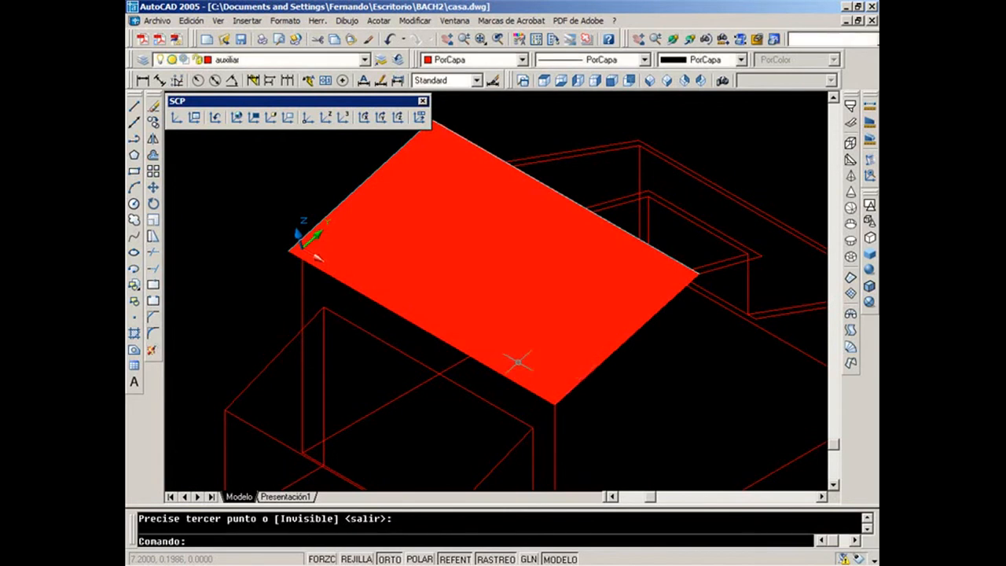
middle_drag(486, 377, 595, 288)
middle_drag(484, 243, 510, 201)
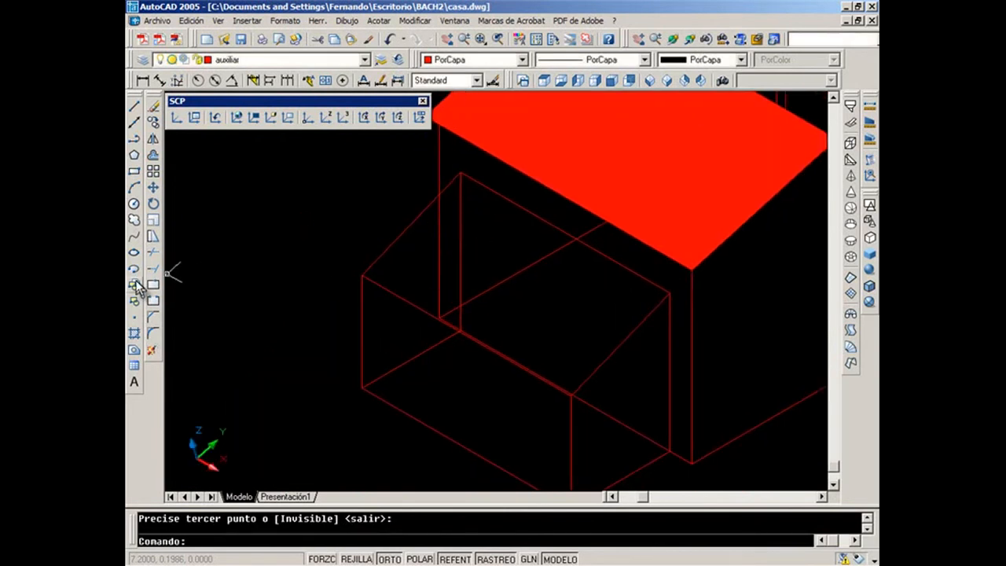
click(342, 117)
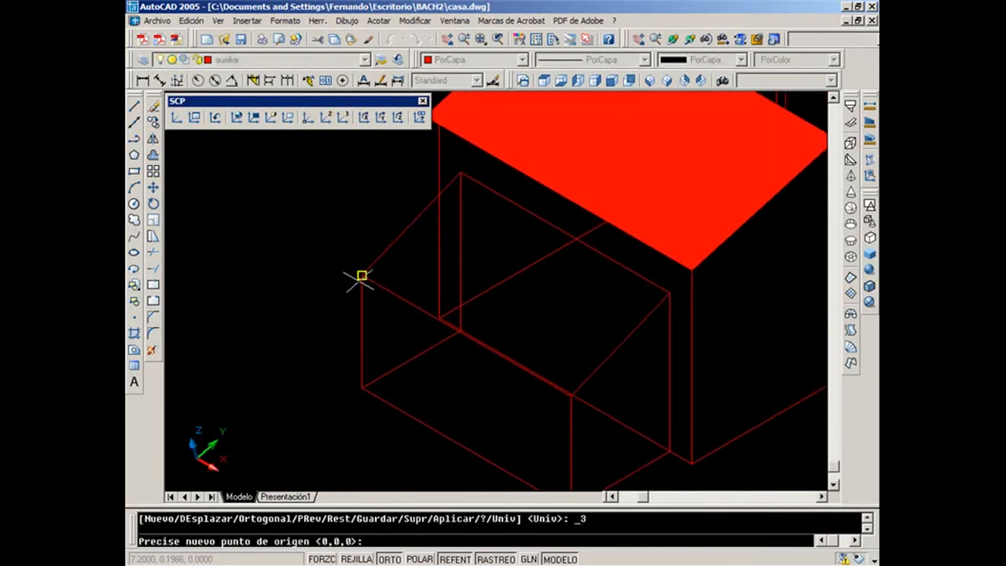
click(362, 276)
click(566, 389)
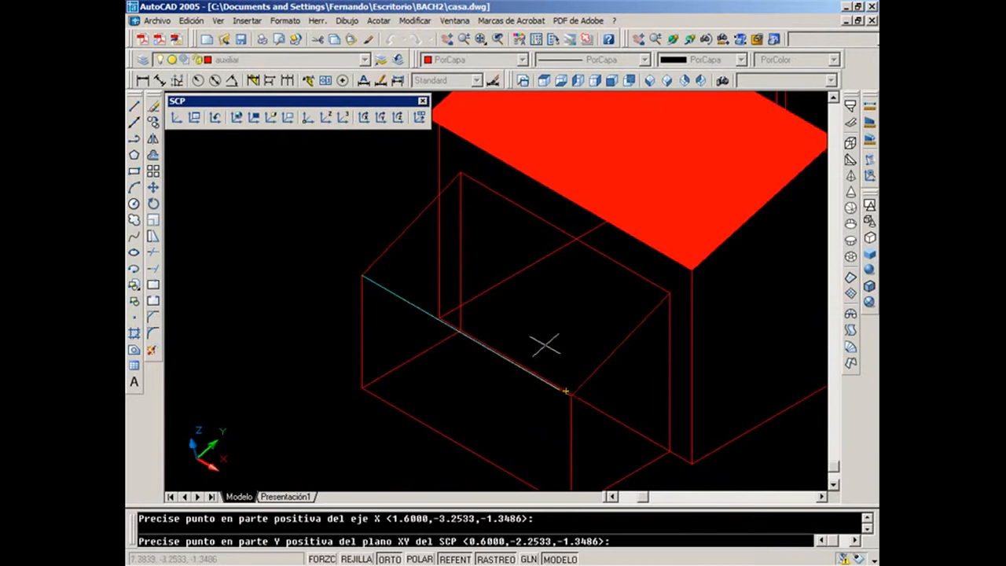
key(Escape)
key(Return)
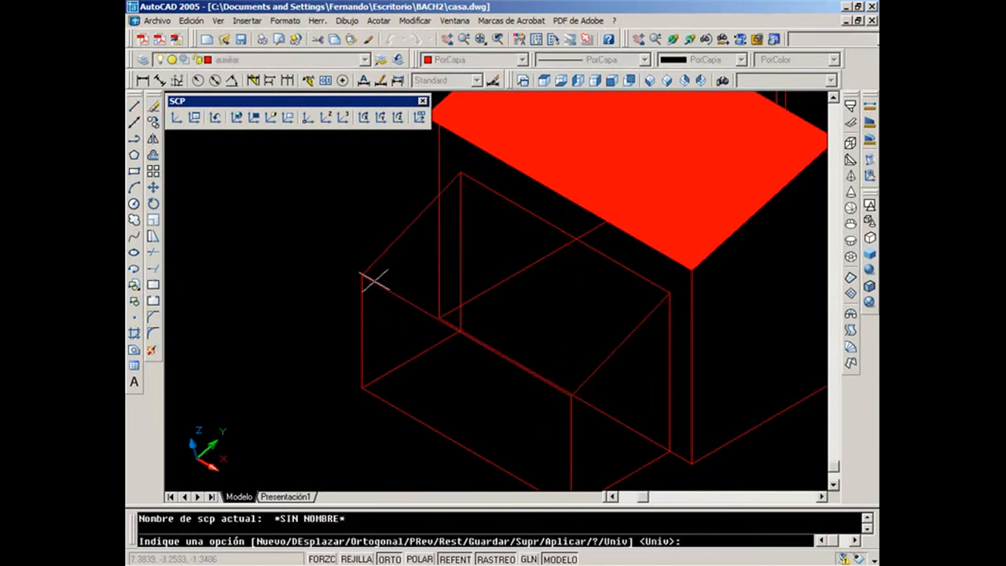
Align the SCP to the lower annex's roof slope with three points: eave corner as origin, X along the eave, Y toward the upper corner.
click(343, 117)
click(362, 276)
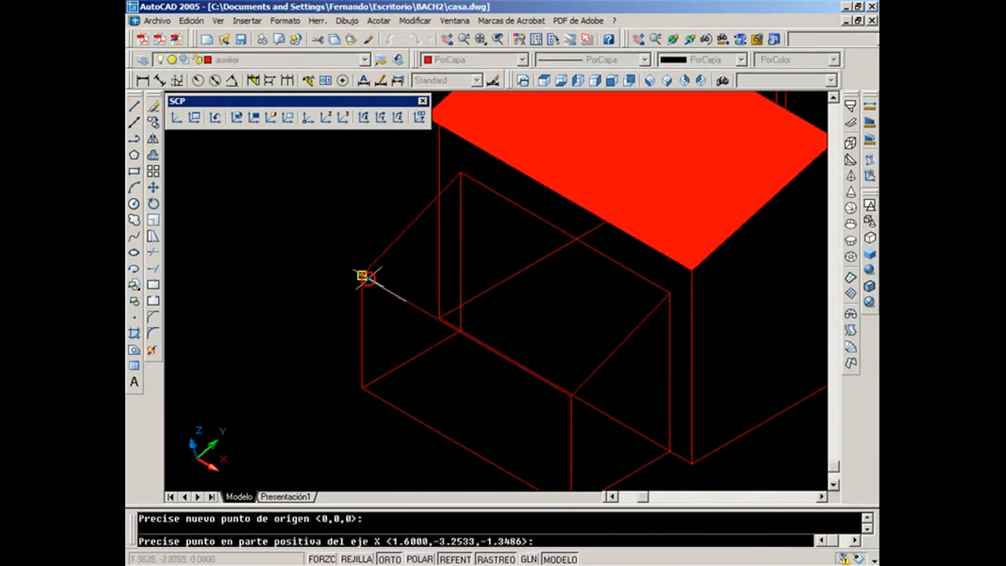
click(552, 394)
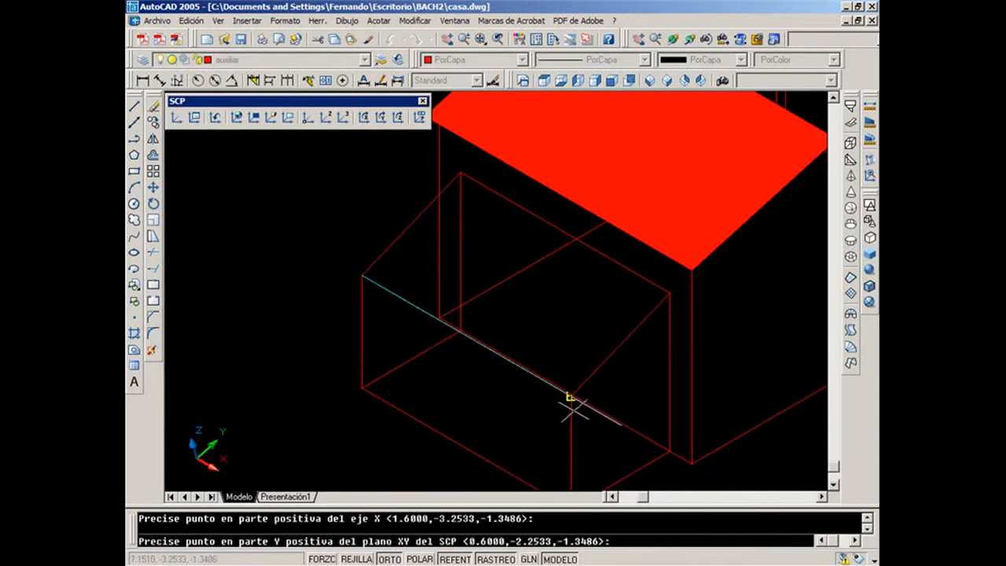
click(458, 172)
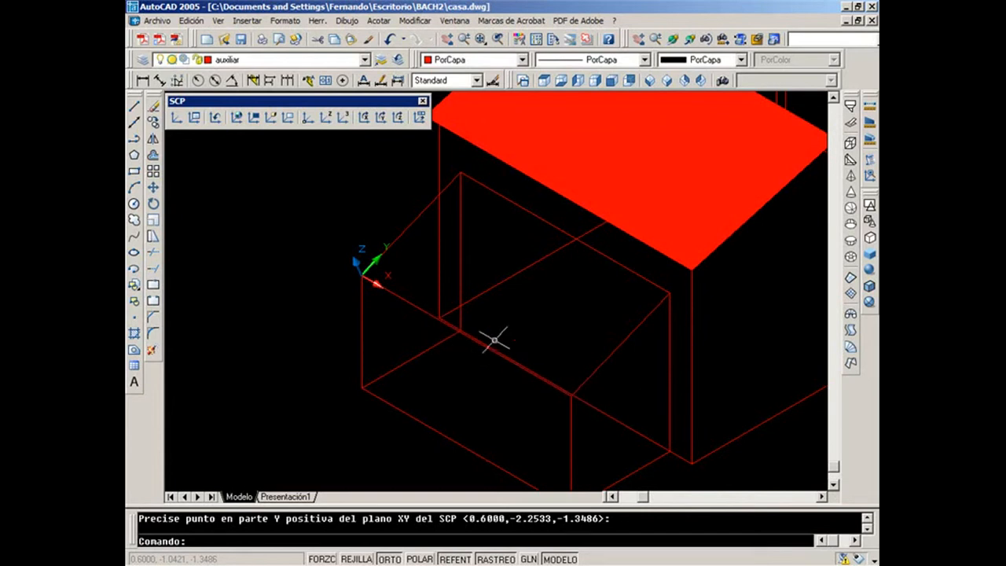
Offset the eave line and both sloping side lines of the lower annex roof 0.2 outward.
click(154, 155)
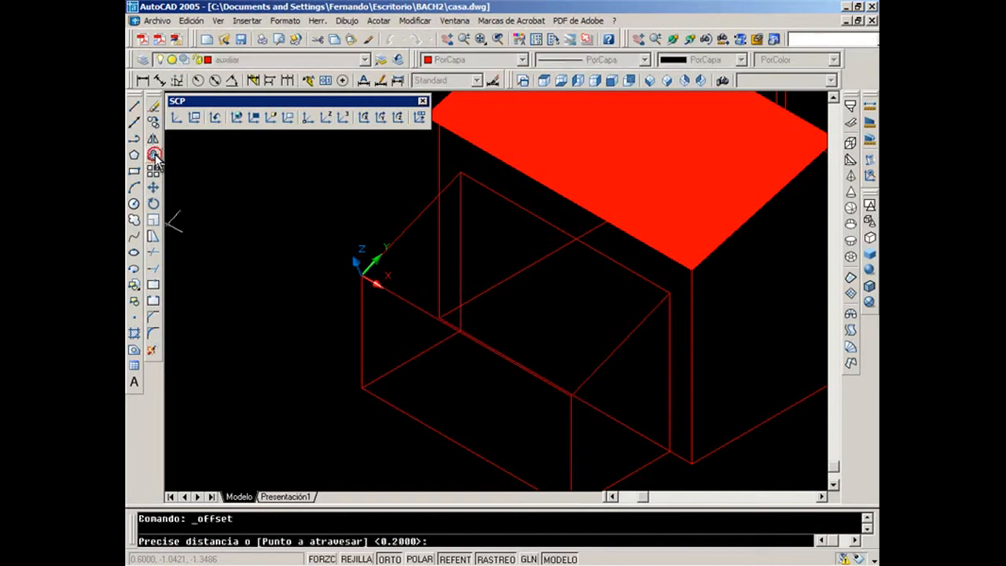
key(Return)
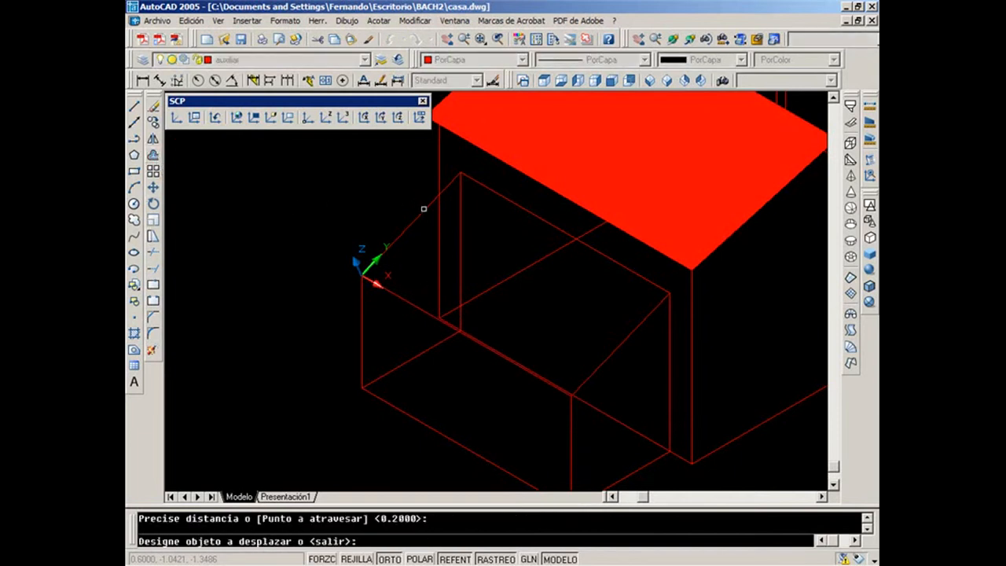
click(424, 209)
click(396, 333)
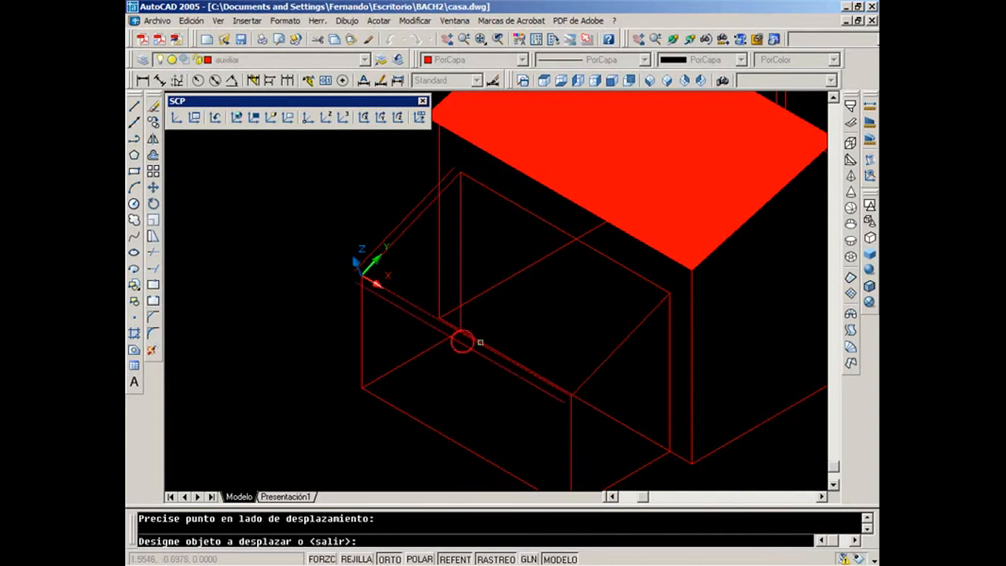
click(603, 365)
click(630, 375)
key(Return)
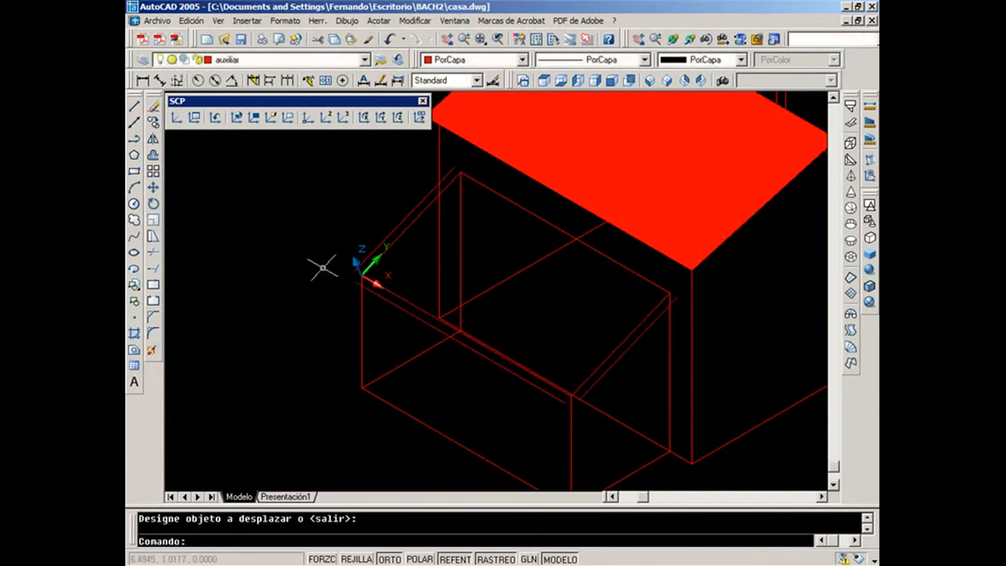
Chamfer the annex roof's offset eave line with both offset side lines to form sharp overhang corners.
click(153, 316)
click(393, 233)
click(404, 313)
key(Return)
click(432, 327)
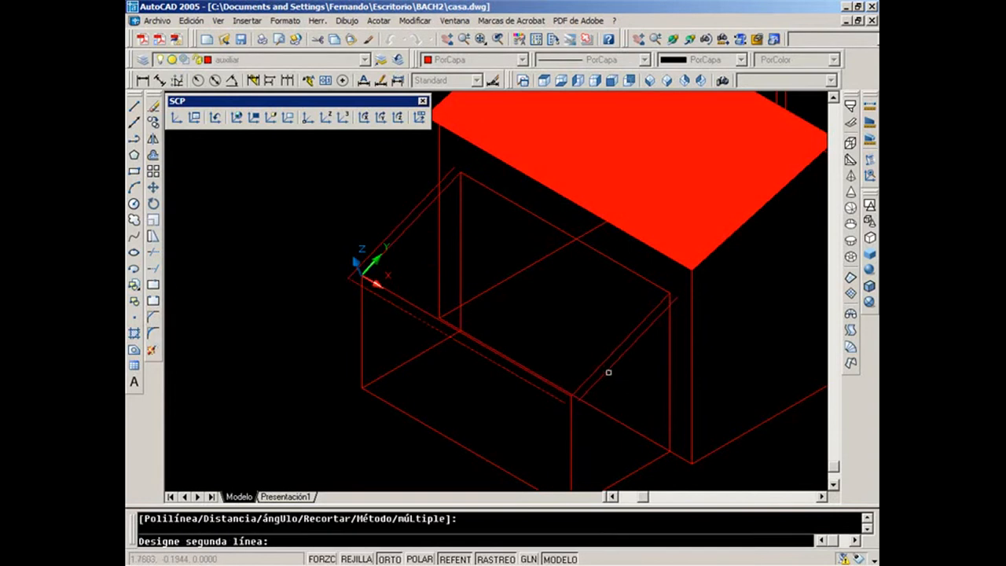
click(606, 371)
Cover the annex roof slope with a four-point 3D face through its overhang corners.
click(851, 123)
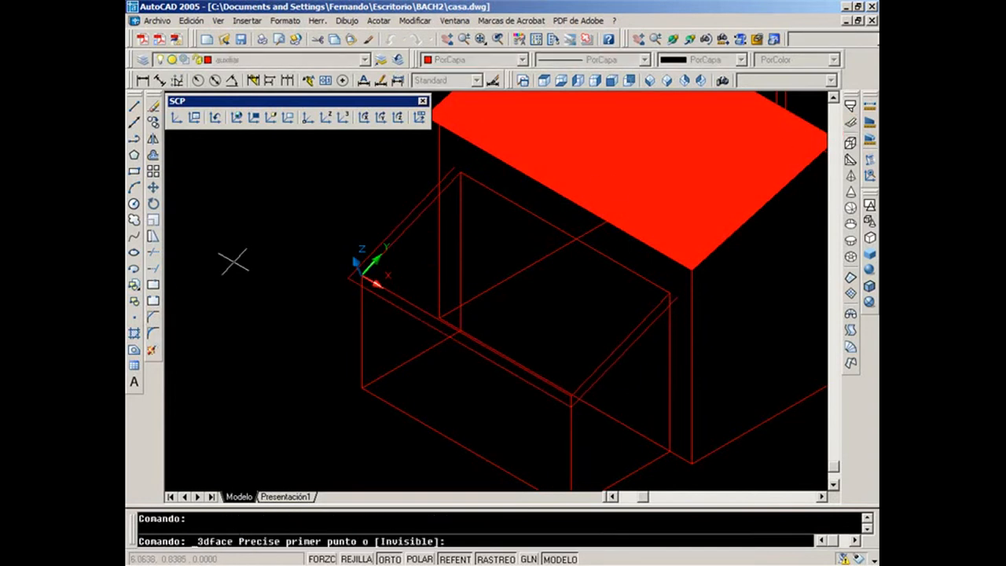
click(348, 278)
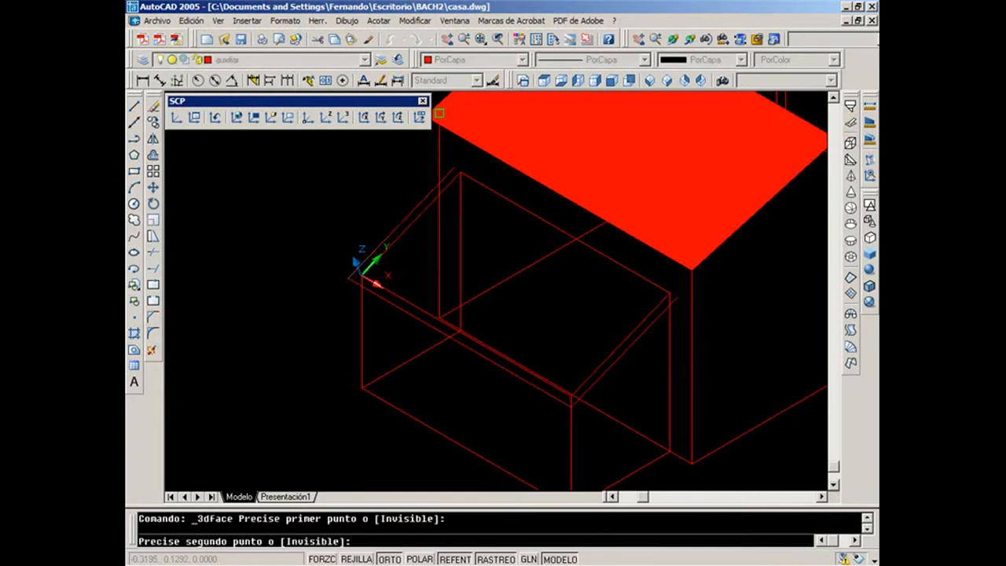
click(454, 169)
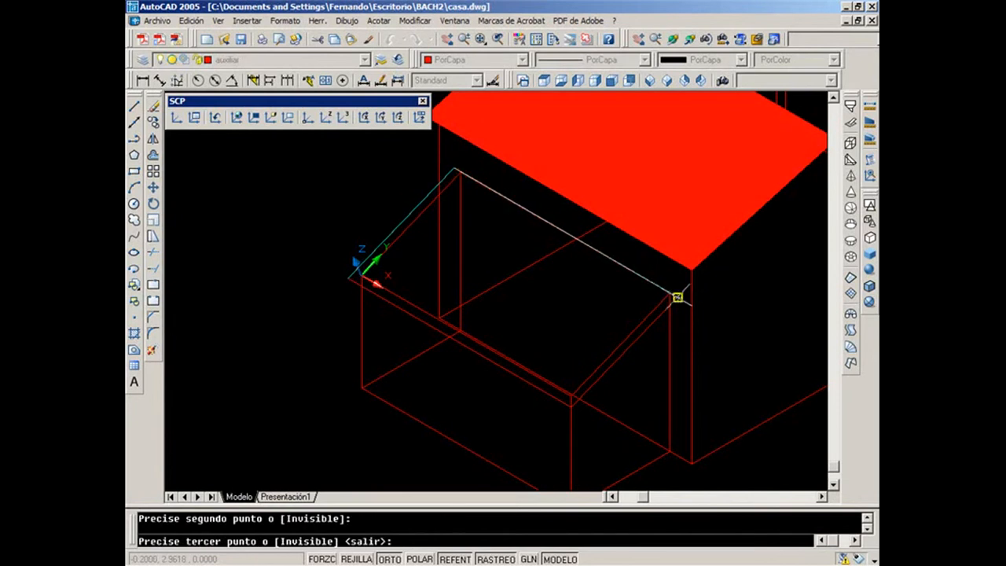
click(676, 297)
click(570, 405)
key(Return)
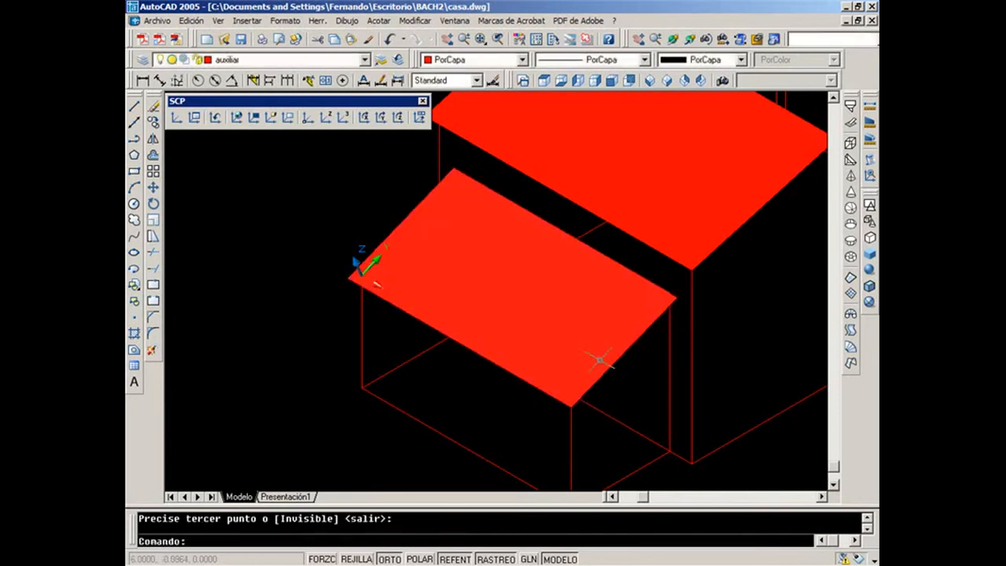
Move the main slope's and the annex roof's 3D faces to the 3d layer.
scroll(606, 334, down, 4)
middle_drag(613, 300, 510, 354)
click(464, 270)
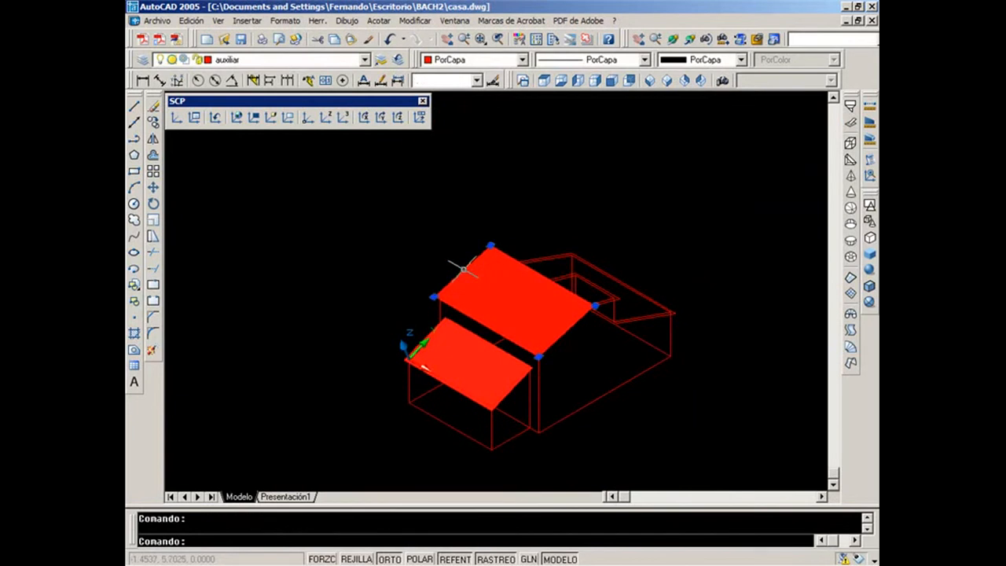
click(438, 326)
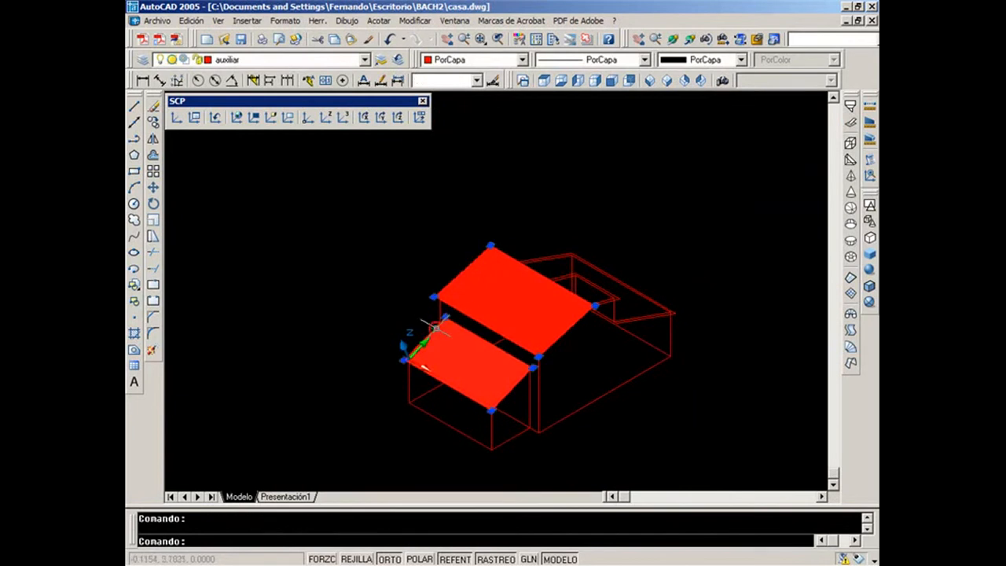
click(280, 60)
click(209, 86)
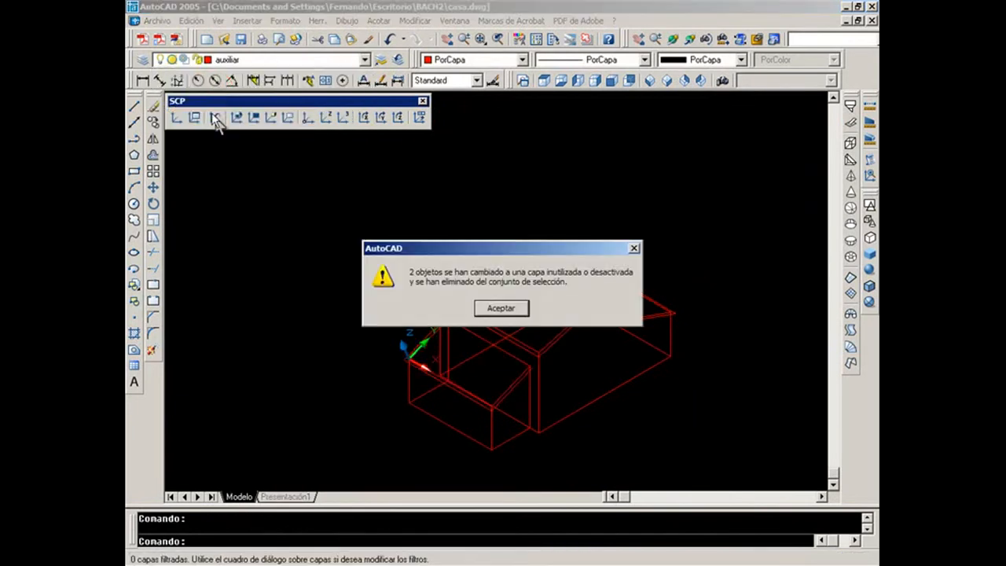
click(493, 309)
Turn off the auxiliar layer, and thaw and turn on the 3d layer to display the house's faces.
click(228, 60)
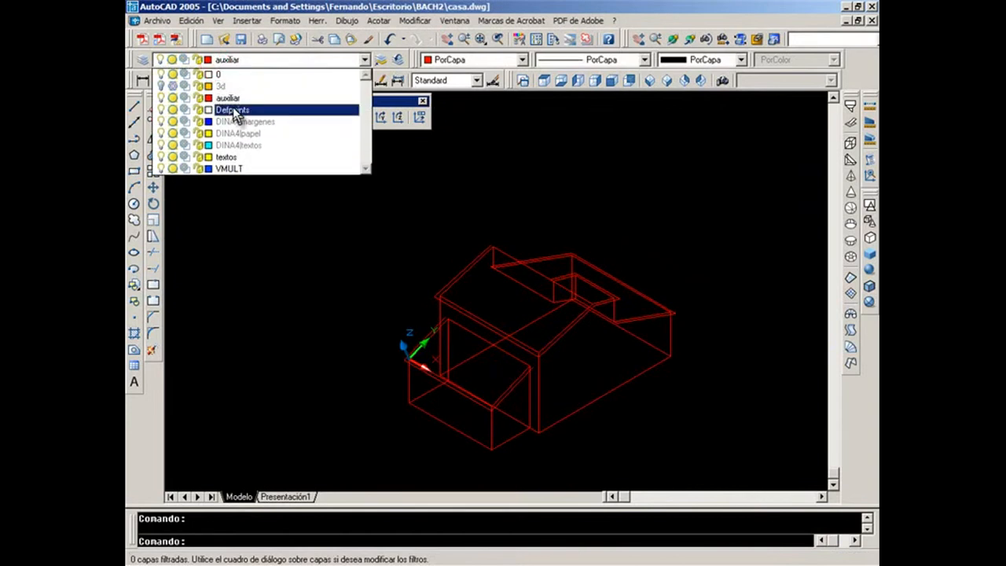
click(161, 98)
click(172, 86)
click(161, 86)
click(315, 211)
click(499, 309)
scroll(566, 341, up, 2)
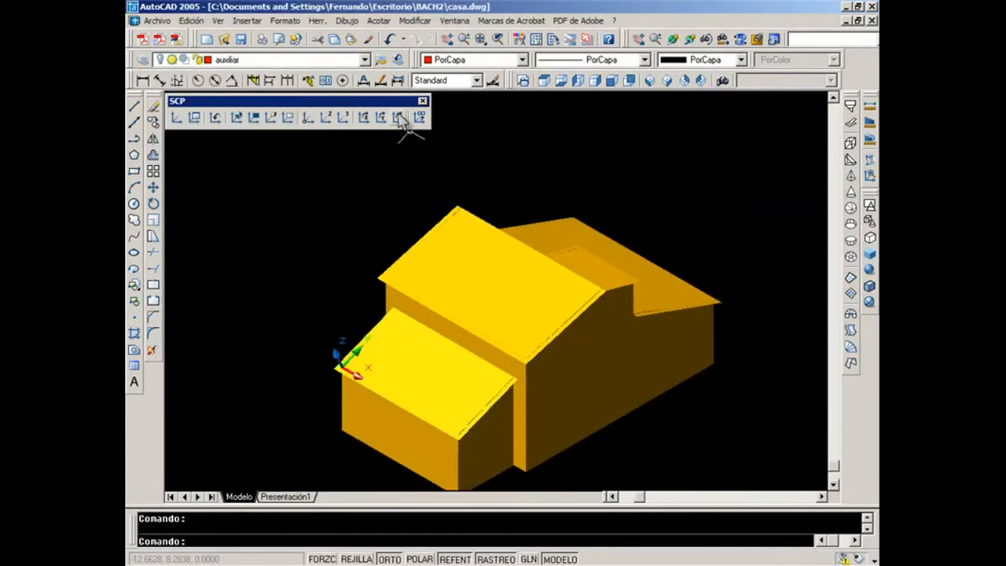
Turn the house to its other side and set the colour of all visible roof planes to Rojo.
click(673, 38)
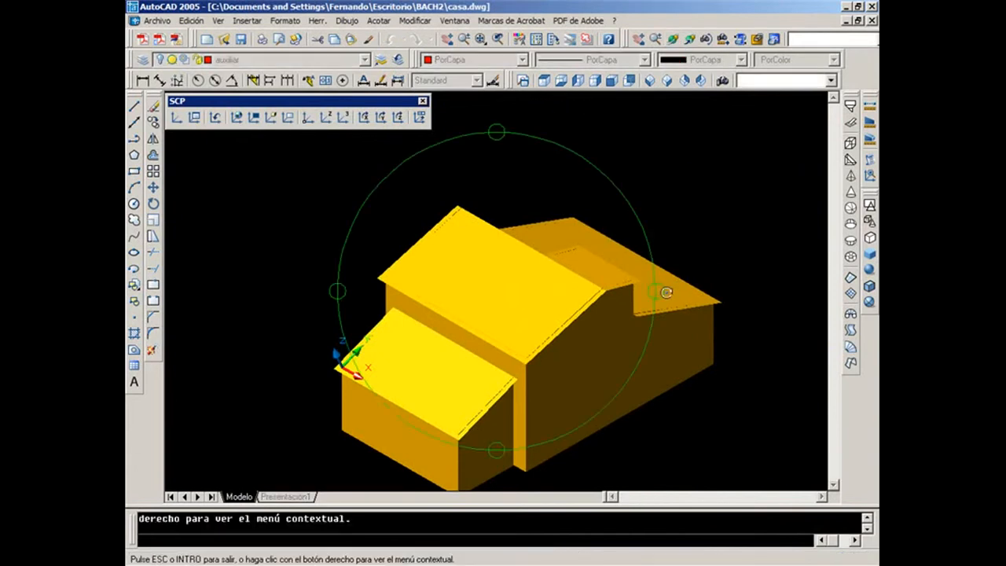
drag(656, 293, 488, 307)
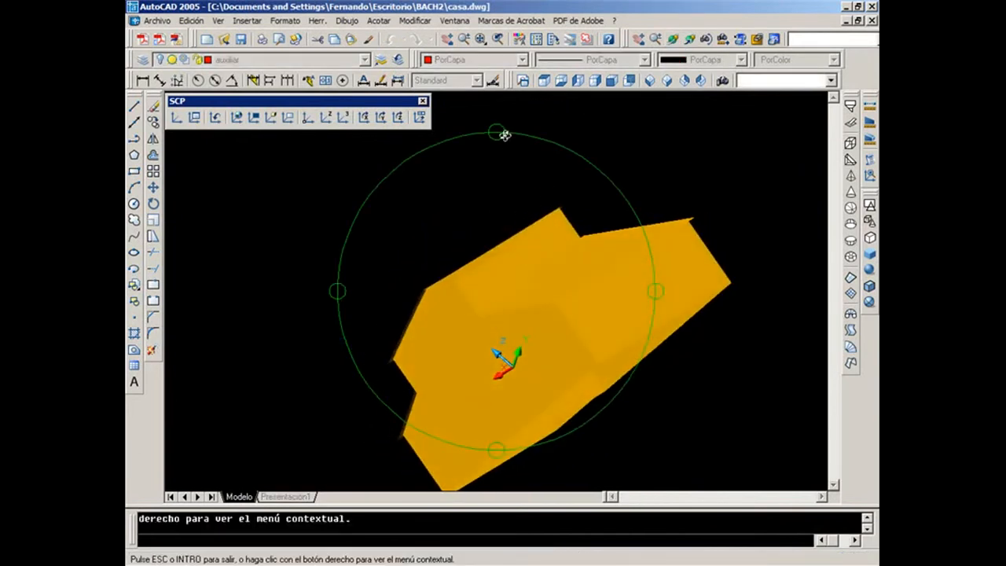
drag(500, 133, 548, 193)
drag(635, 178, 550, 236)
key(Escape)
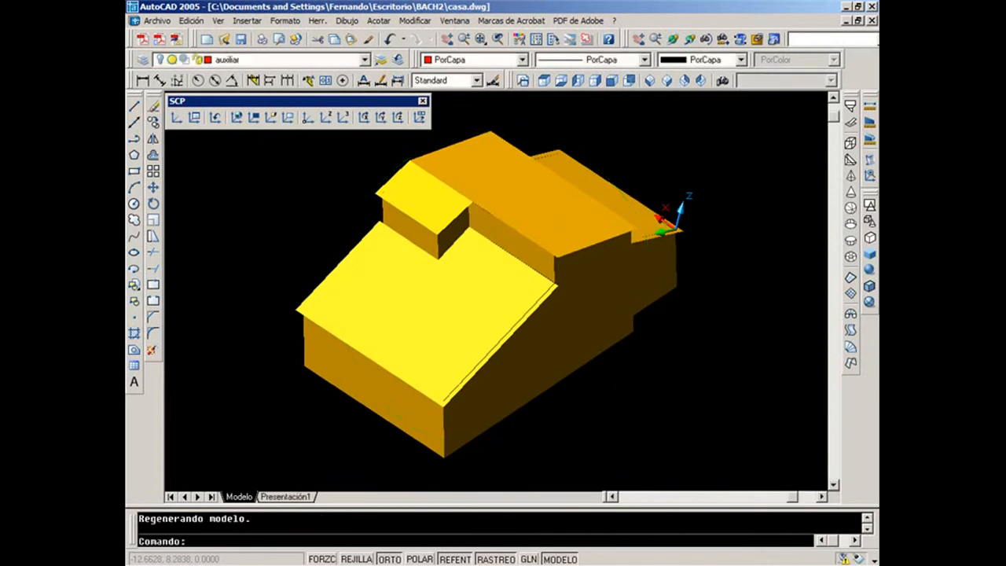
click(452, 221)
click(519, 325)
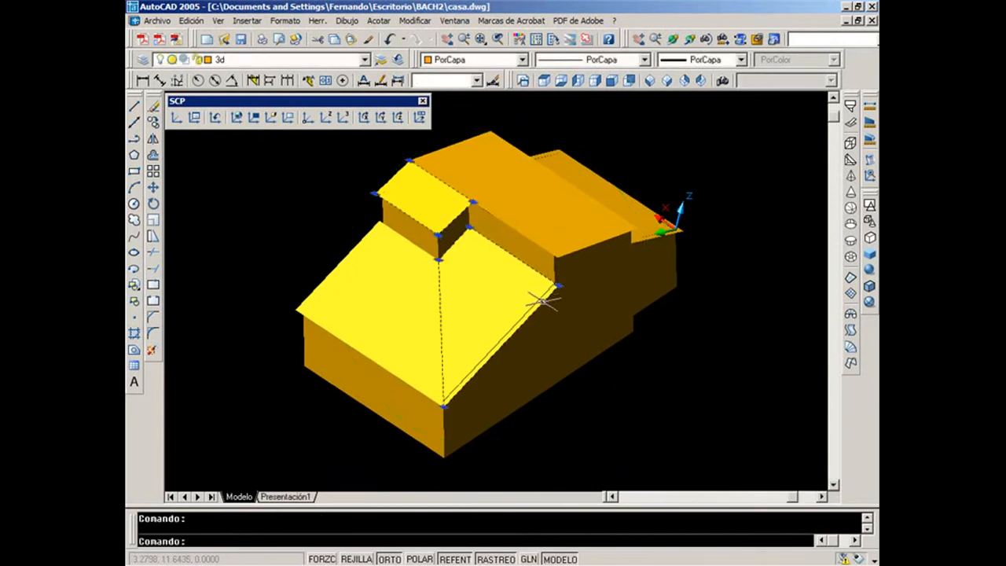
click(343, 339)
click(572, 250)
click(641, 237)
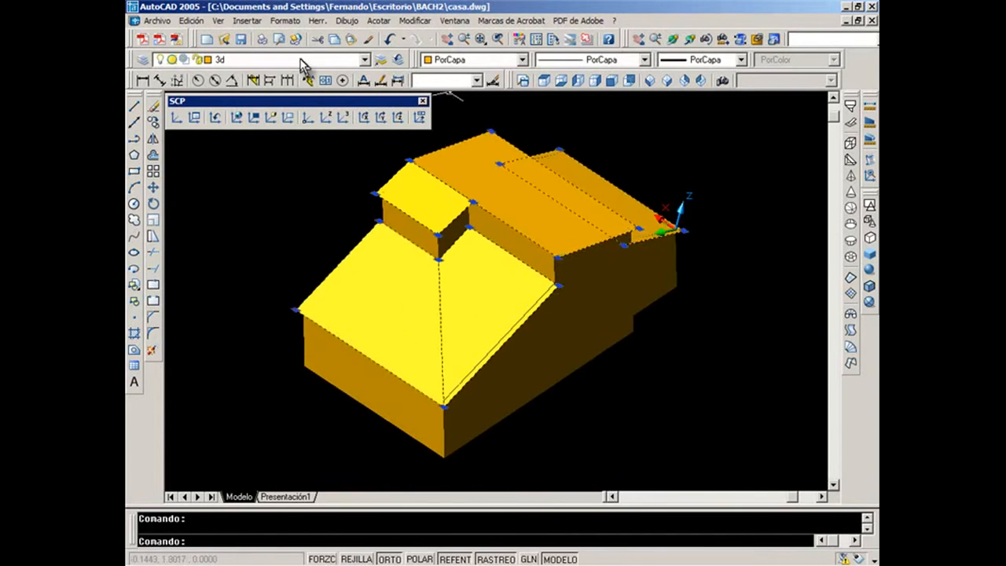
click(475, 62)
click(470, 98)
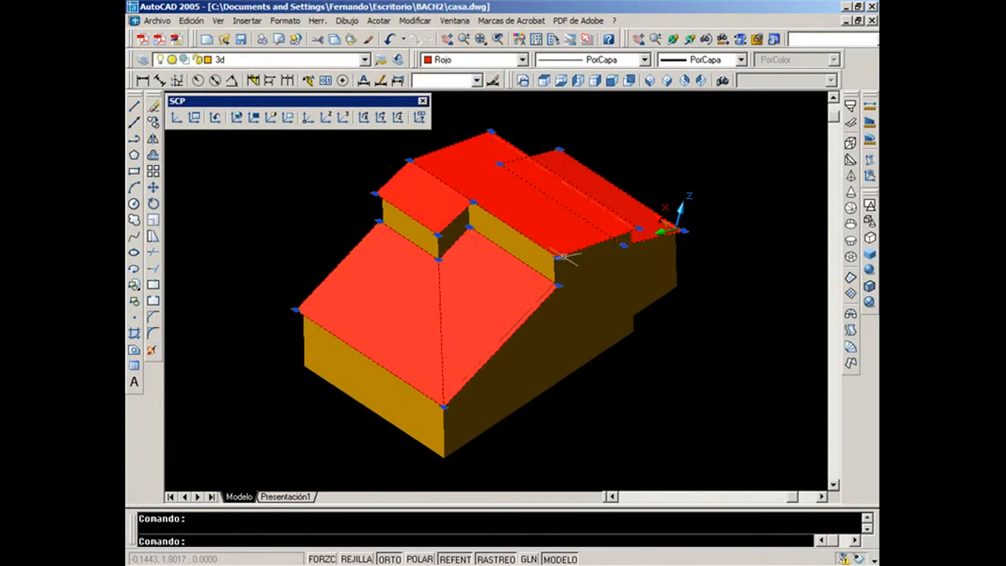
Change the selected roof planes to index colour 12 and clear the selection.
click(487, 60)
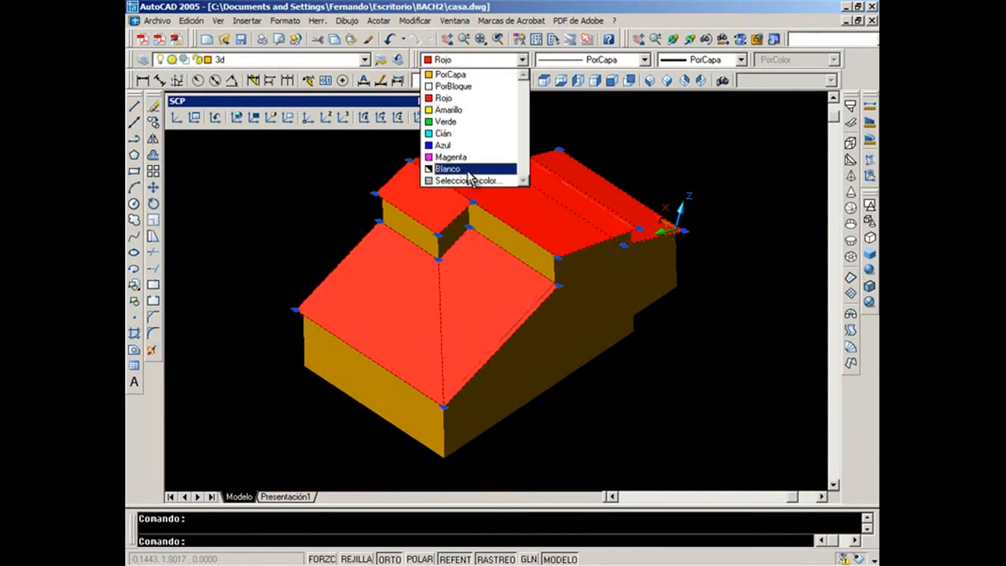
click(464, 179)
click(480, 240)
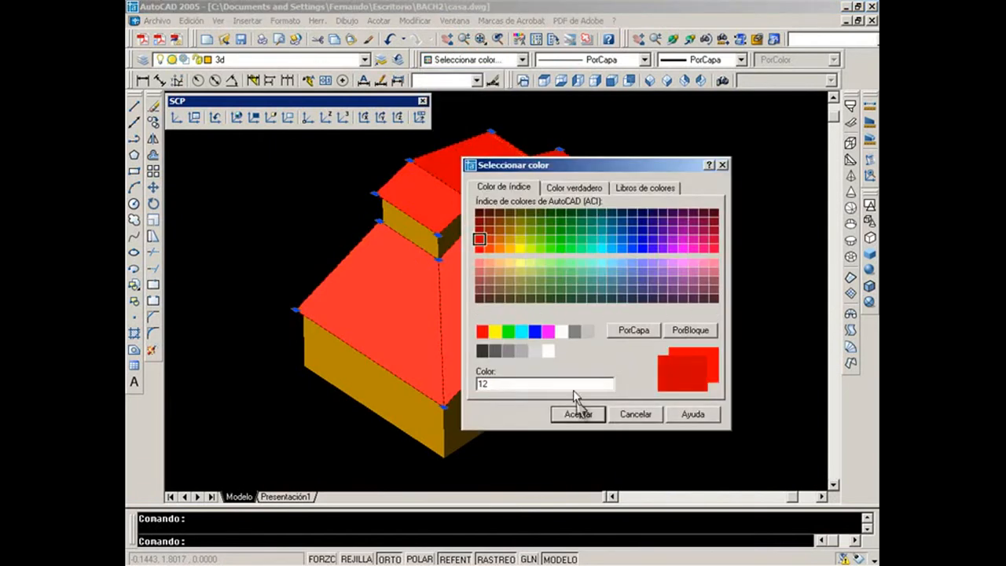
click(578, 414)
key(Escape)
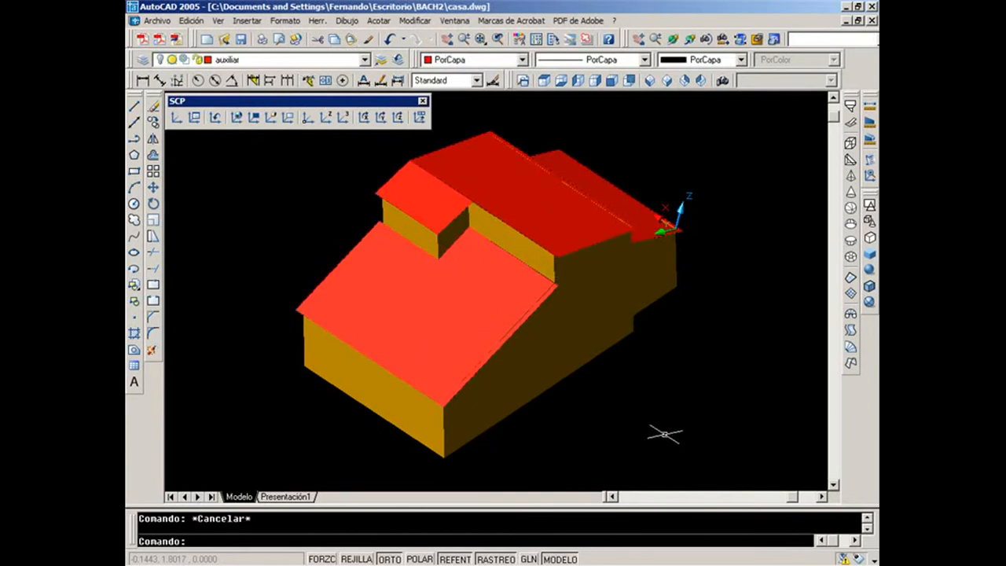
Select the whole house except the roof planes and set its colour to index colour 254.
click(724, 453)
click(239, 139)
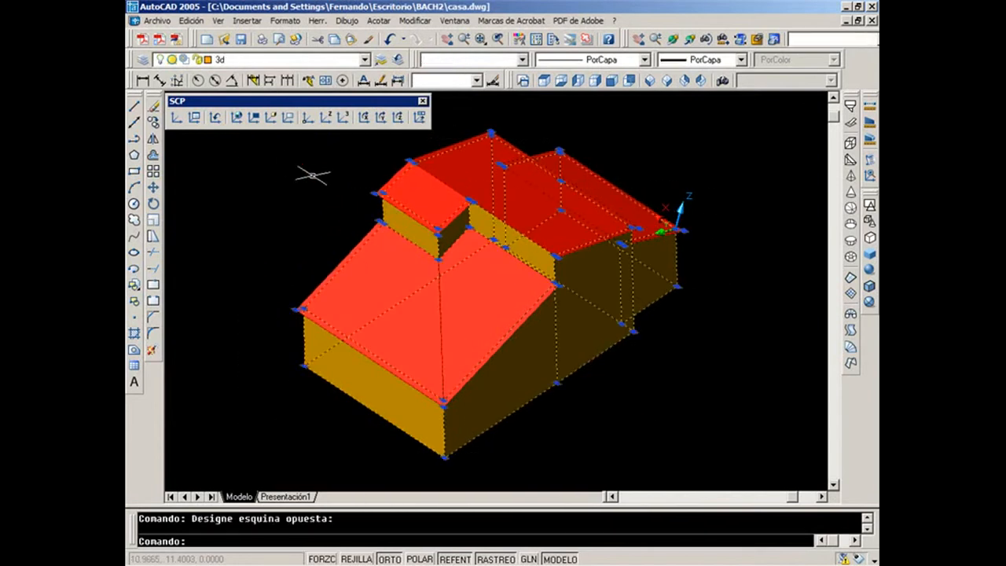
shift+click(328, 274)
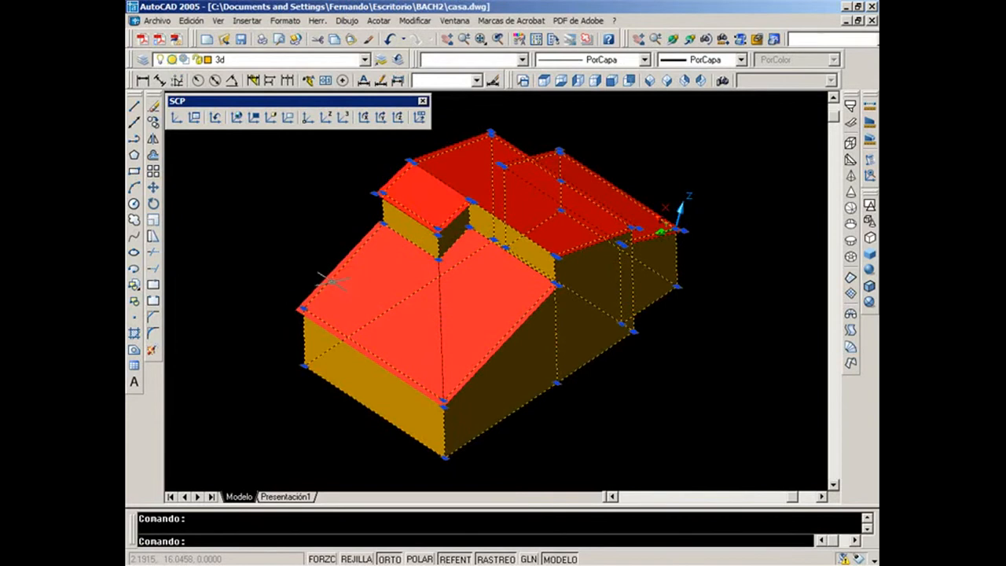
shift+click(500, 346)
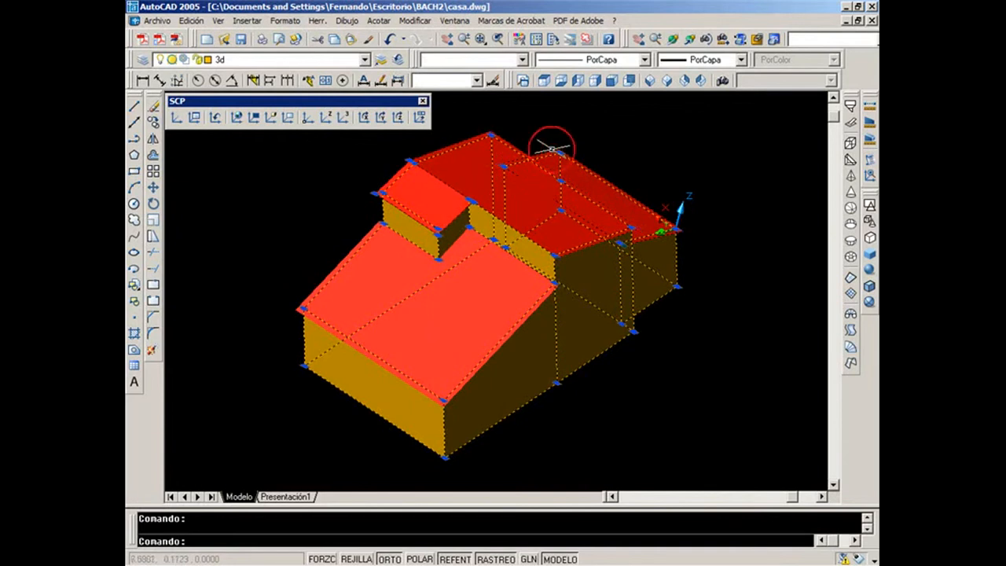
click(456, 61)
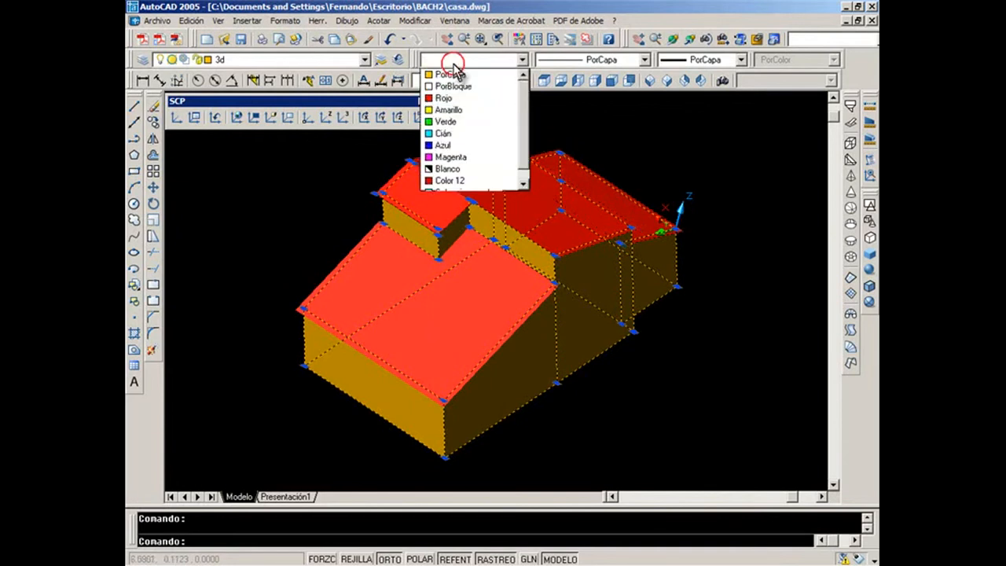
click(522, 184)
click(483, 181)
click(535, 351)
click(576, 413)
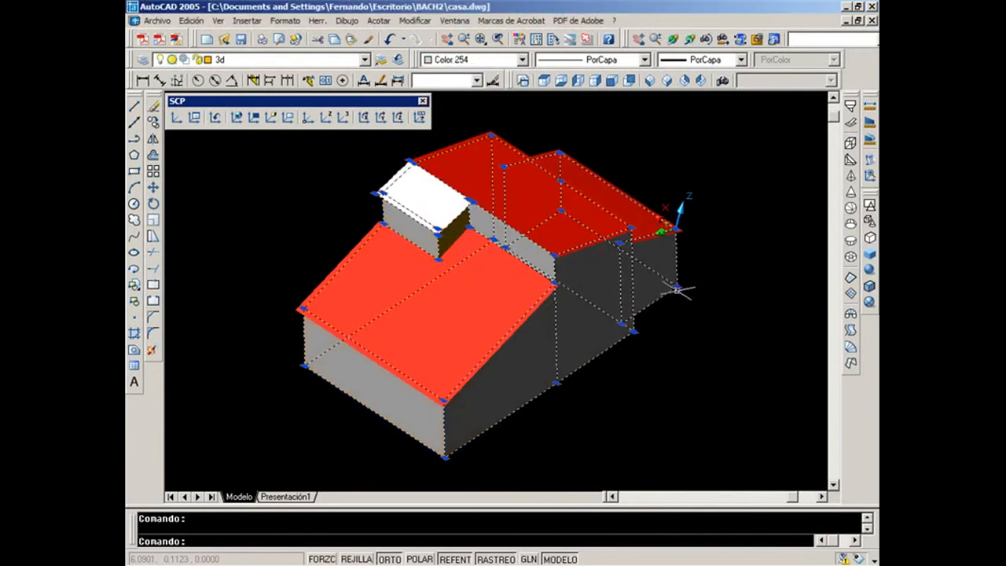
key(Escape)
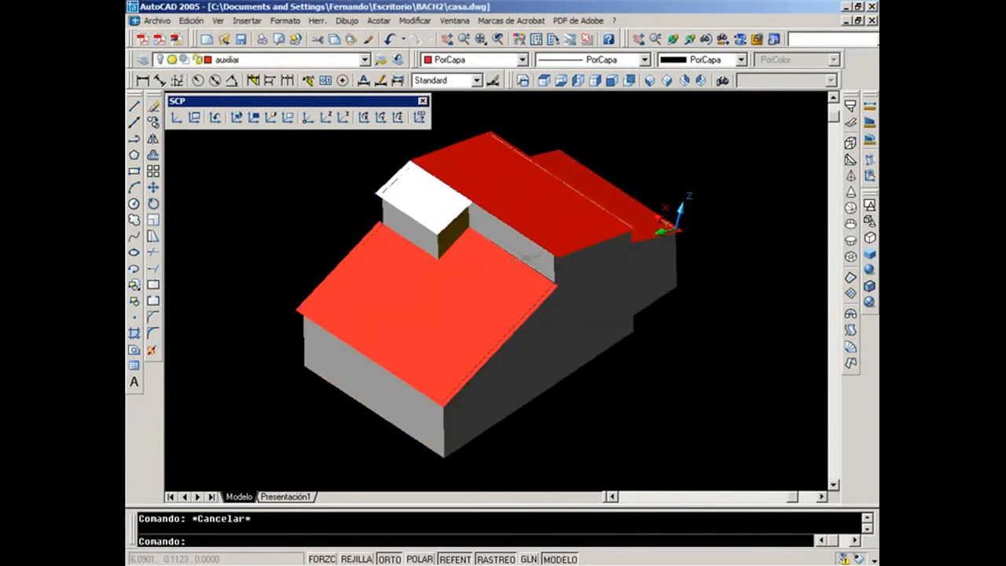
Set the small upper roof over the dormer back to Color 12.
click(450, 223)
click(456, 62)
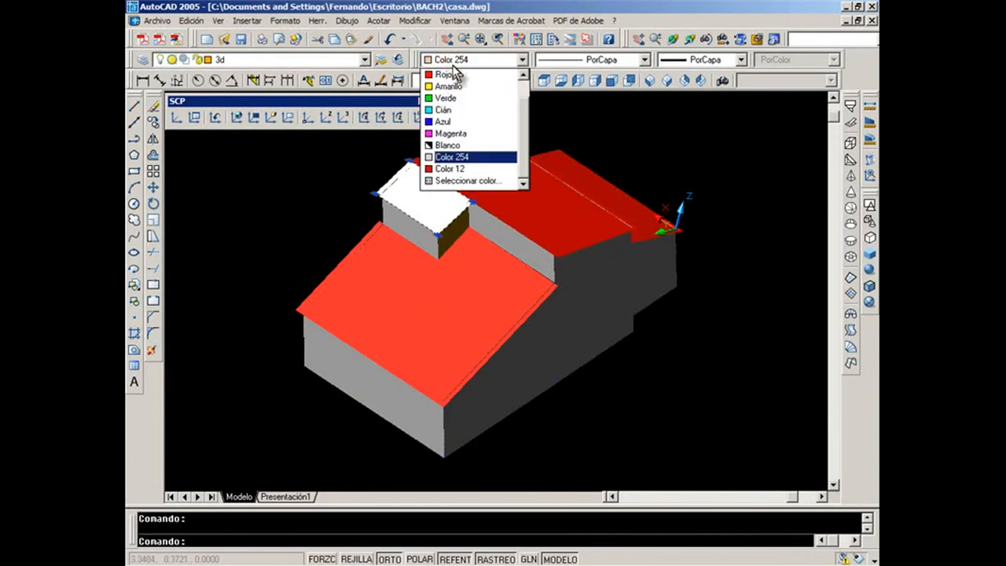
click(449, 168)
key(Escape)
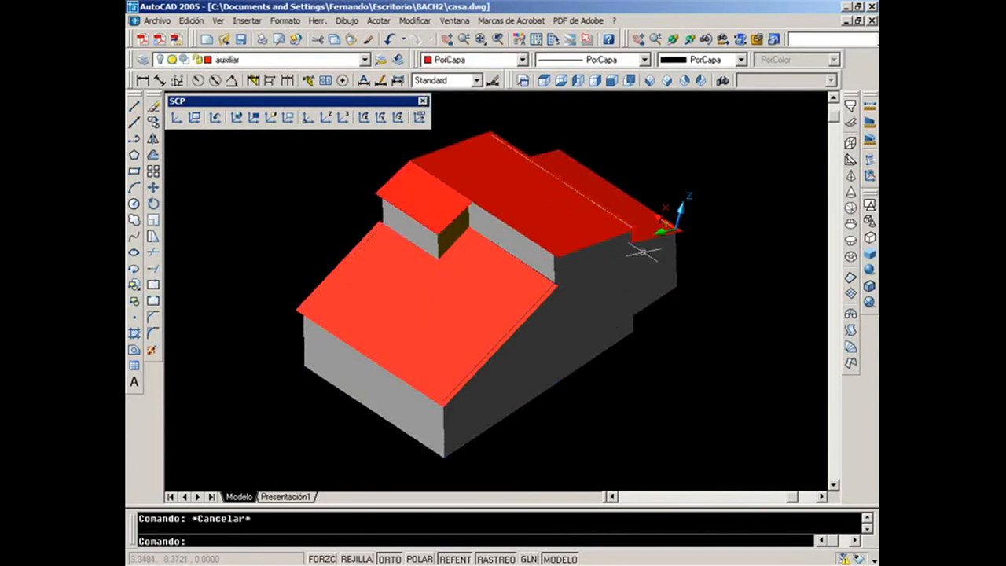
Check the house from all sides and set the dormer's remaining yellow side wall to Color 254.
click(678, 40)
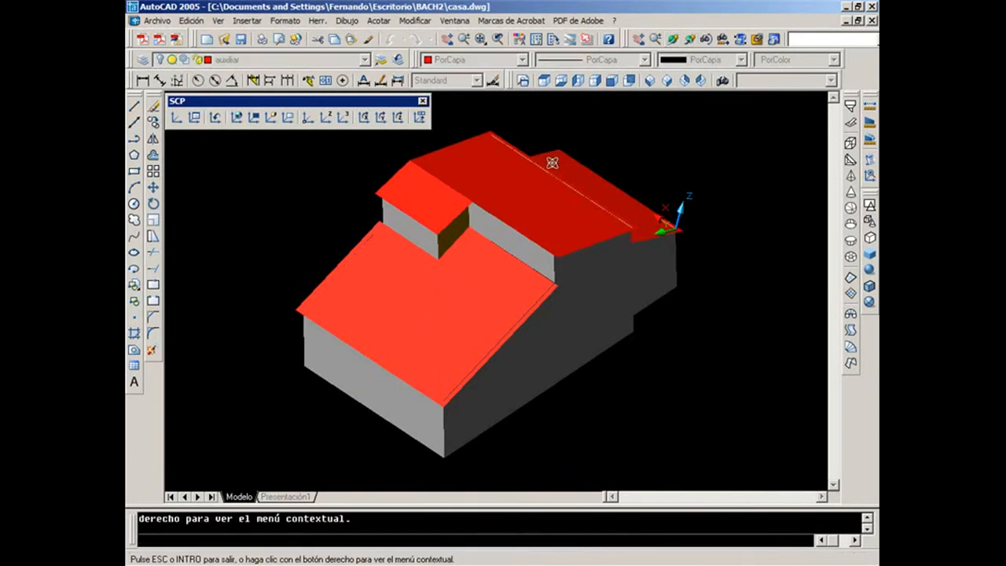
drag(680, 220, 583, 353)
drag(577, 276, 579, 254)
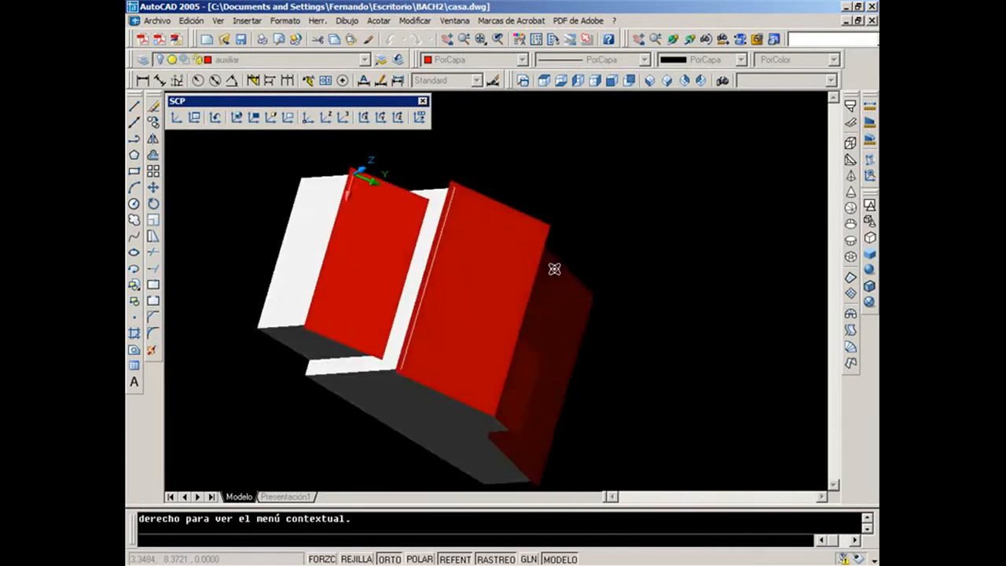
click(644, 155)
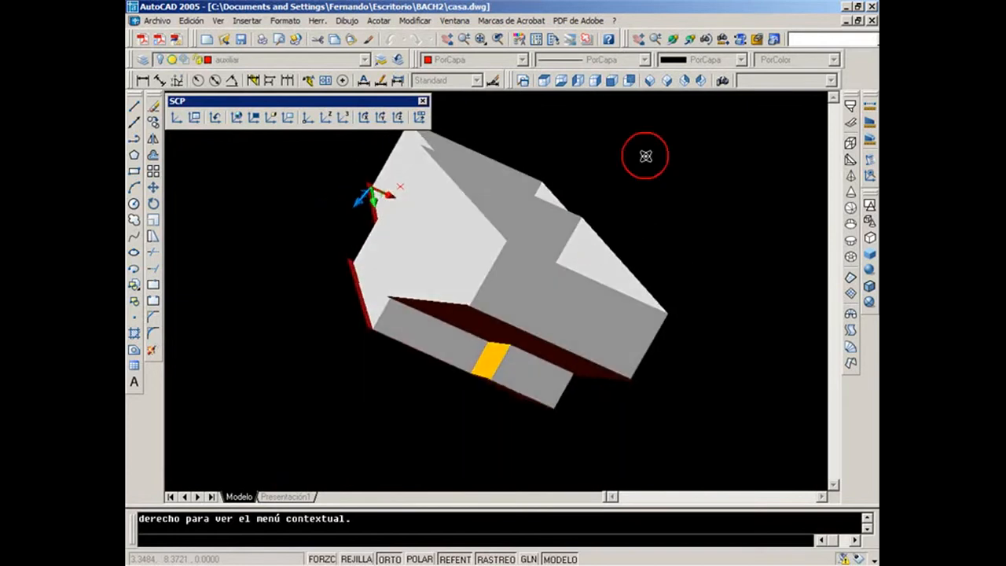
click(649, 81)
middle_drag(671, 163, 634, 261)
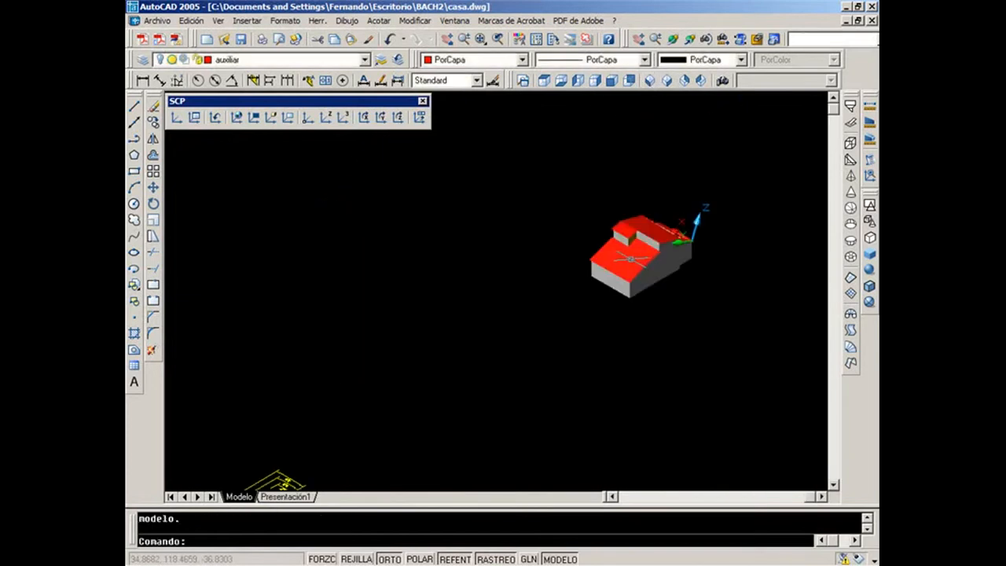
scroll(630, 258, up, 5)
middle_drag(630, 176, 592, 279)
click(591, 255)
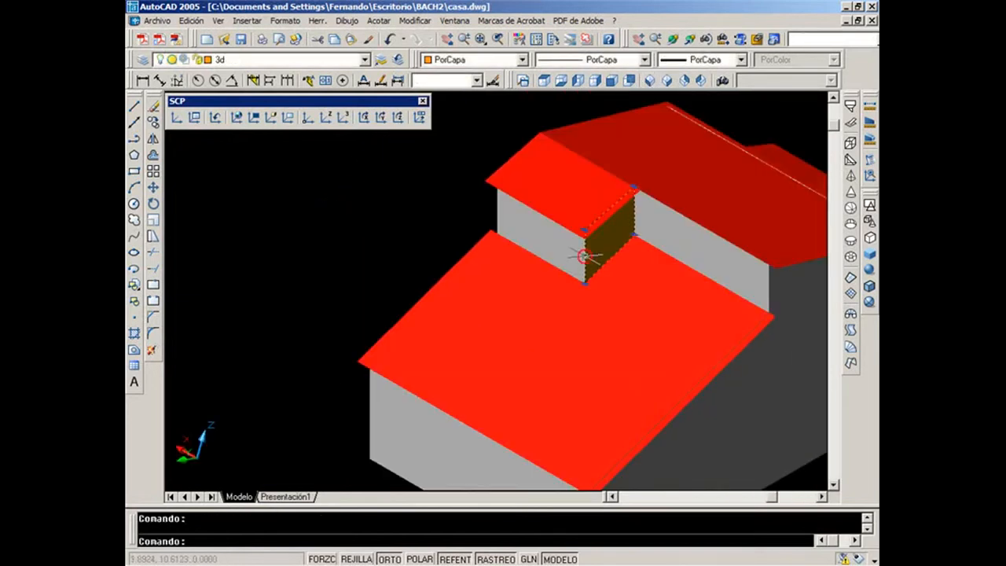
click(453, 61)
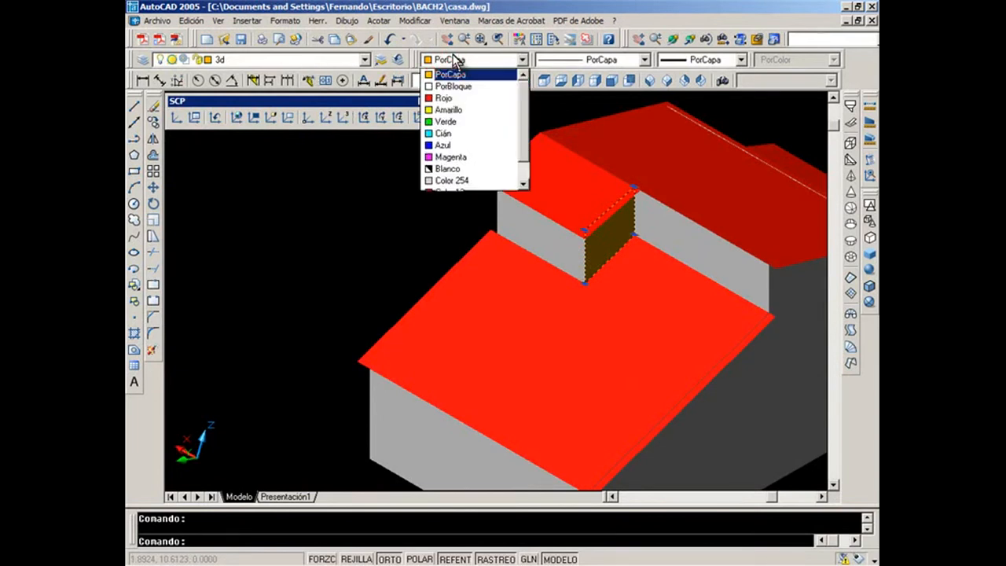
click(464, 179)
key(Escape)
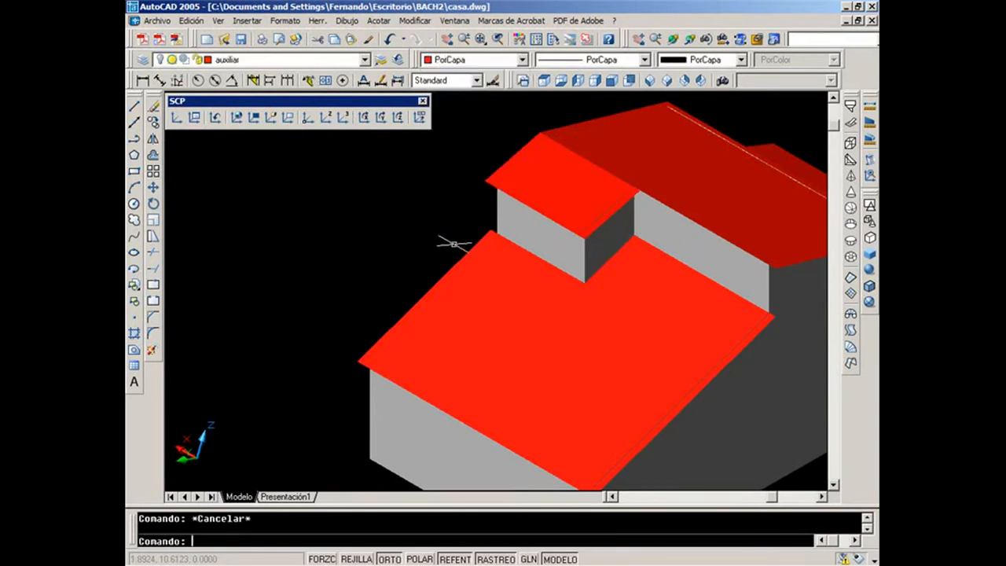
Restore the world coordinate system and show the house in top view, filling the drawing area.
scroll(606, 283, down, 3)
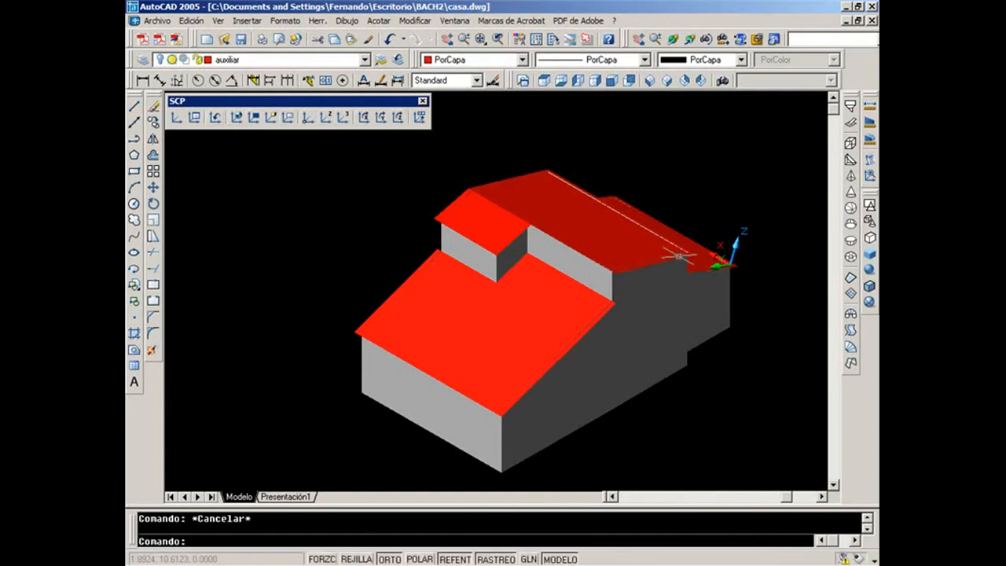
click(237, 118)
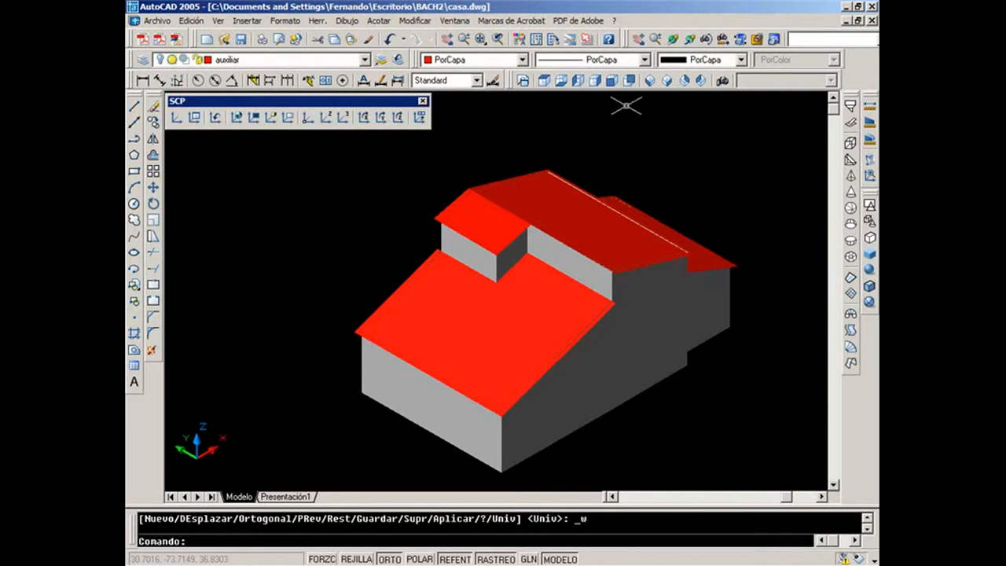
click(543, 81)
middle_drag(716, 218, 598, 259)
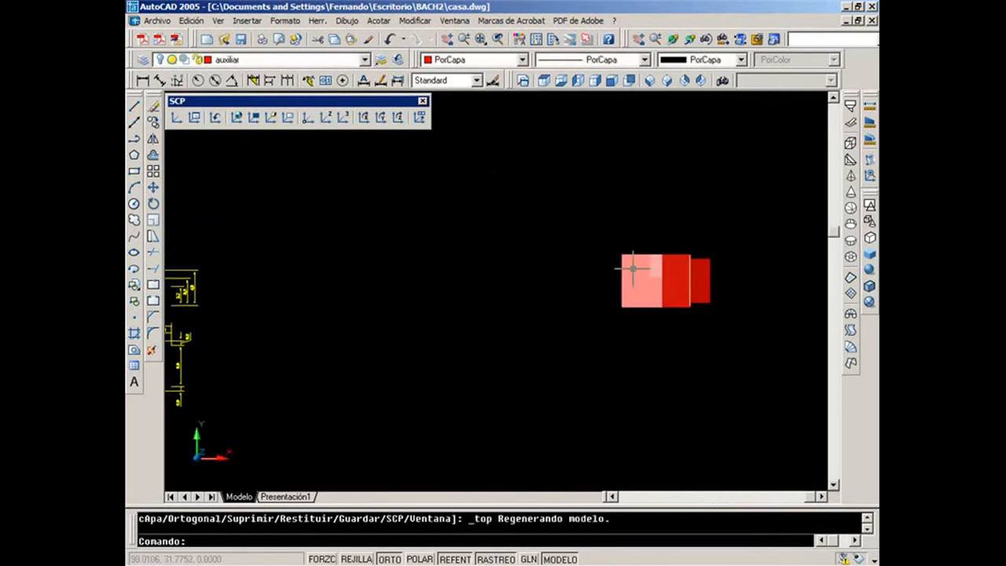
scroll(674, 283, up, 7)
scroll(688, 284, down, 2)
middle_drag(685, 288, 599, 316)
scroll(614, 316, up, 2)
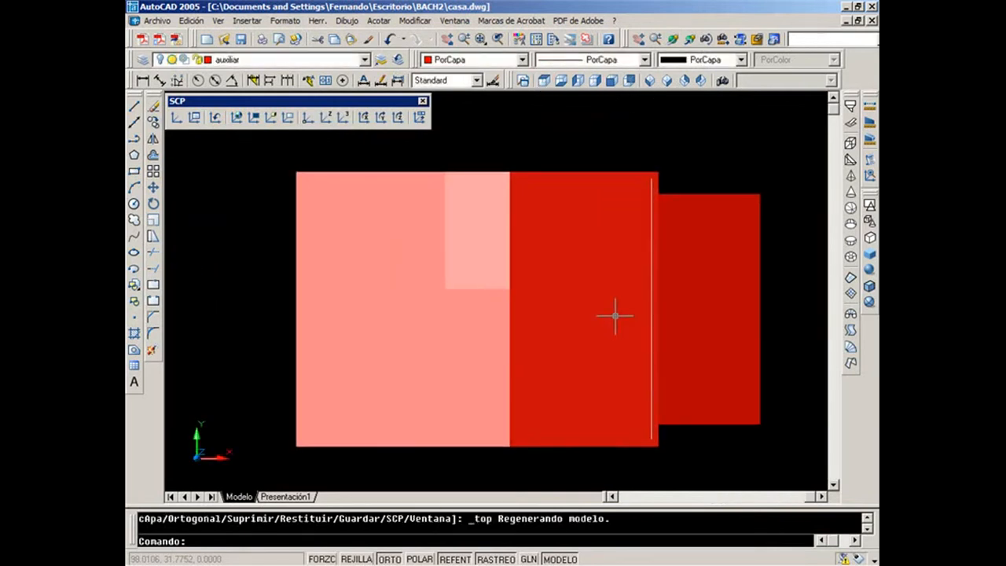
Inspect the coloured house in the left and front elevation views.
click(578, 81)
scroll(555, 231, down, 2)
scroll(509, 231, up, 3)
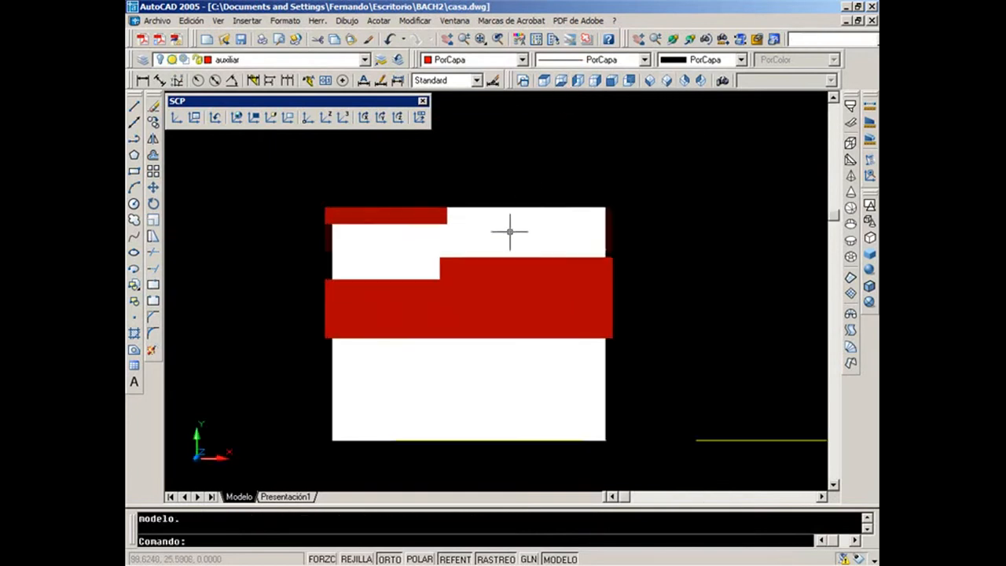
click(613, 81)
scroll(752, 258, up, 2)
middle_drag(753, 258, 509, 283)
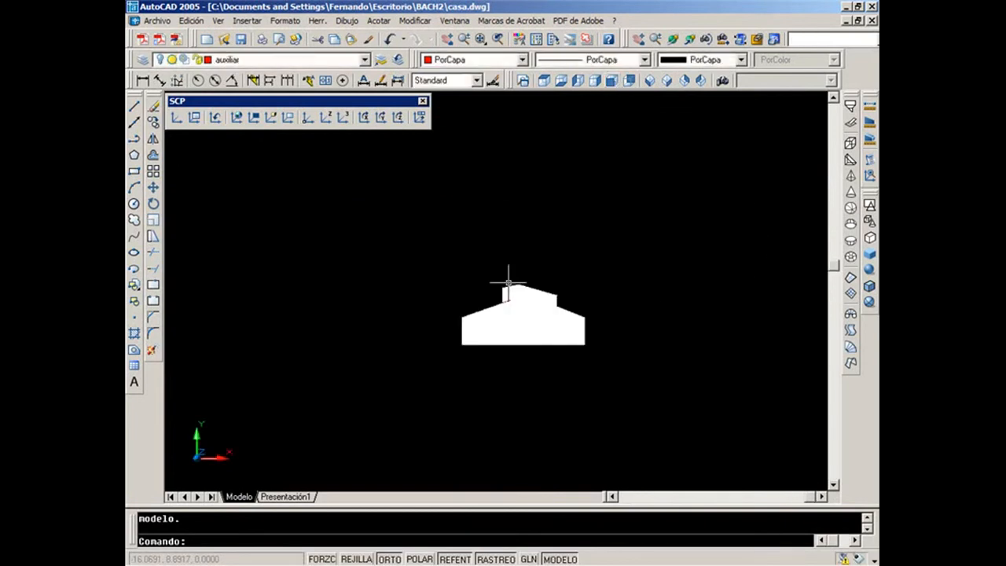
scroll(515, 285, up, 3)
Return to the southwest isometric view and centre the house in it.
click(647, 82)
scroll(666, 177, down, 2)
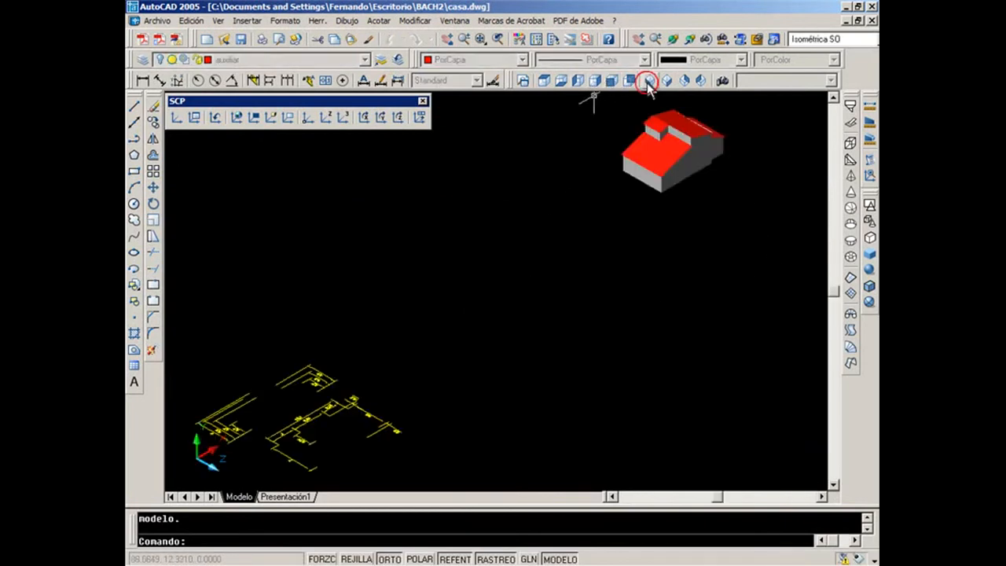
mouse_move(679, 162)
middle_down()
mouse_move(604, 253)
mouse_move(679, 150)
middle_up()
scroll(622, 249, up, 4)
scroll(622, 250, down, 1)
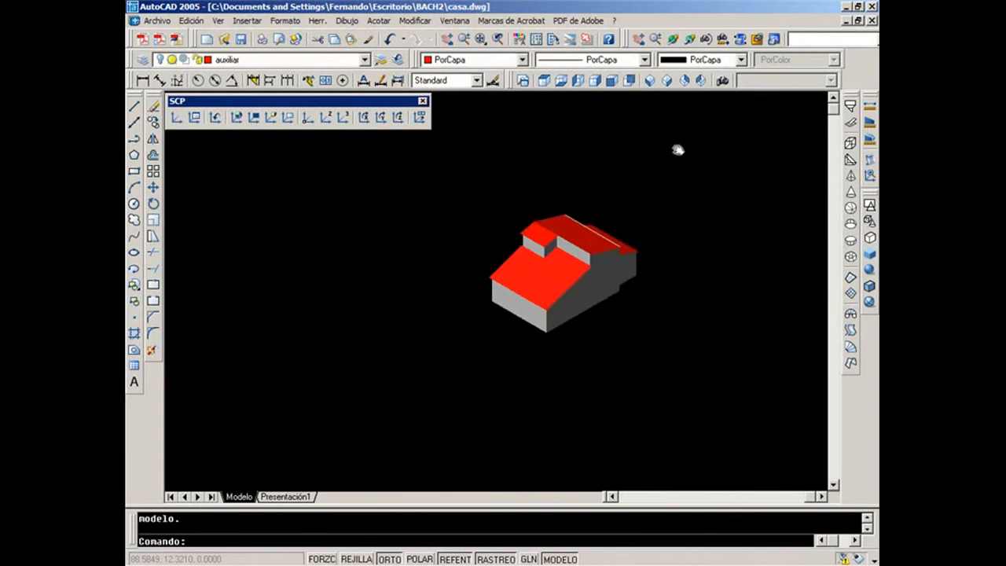
scroll(665, 167, up, 1)
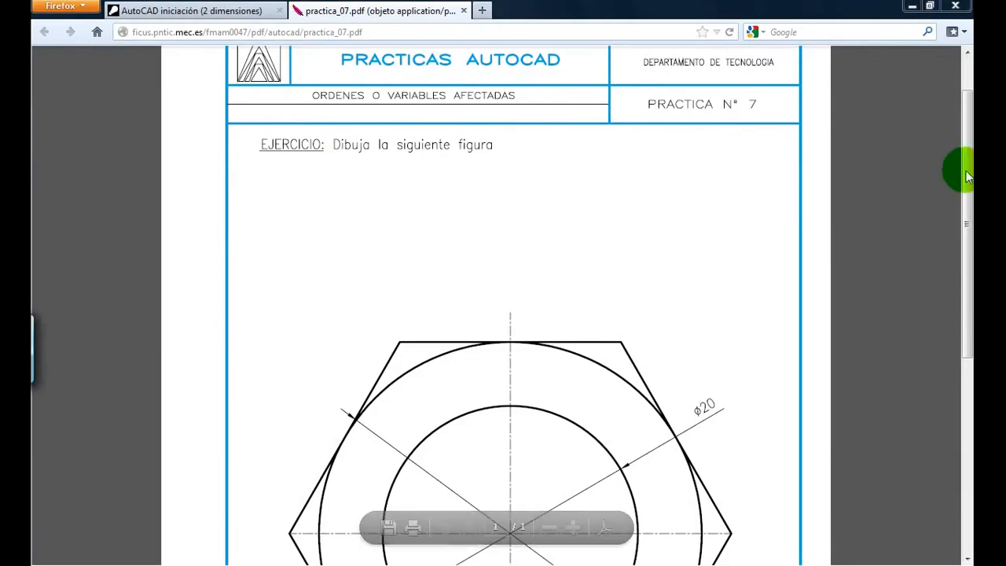
Examine the dimensioned hexagon and circles figure in practica_07.pdf and switch to AutoCAD 2008.
drag(969, 177, 968, 276)
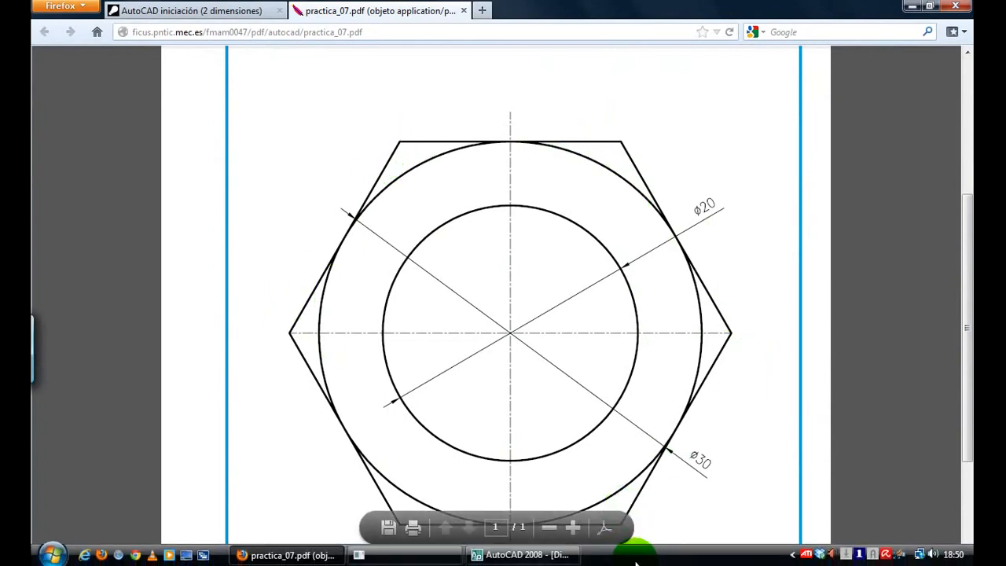
click(503, 557)
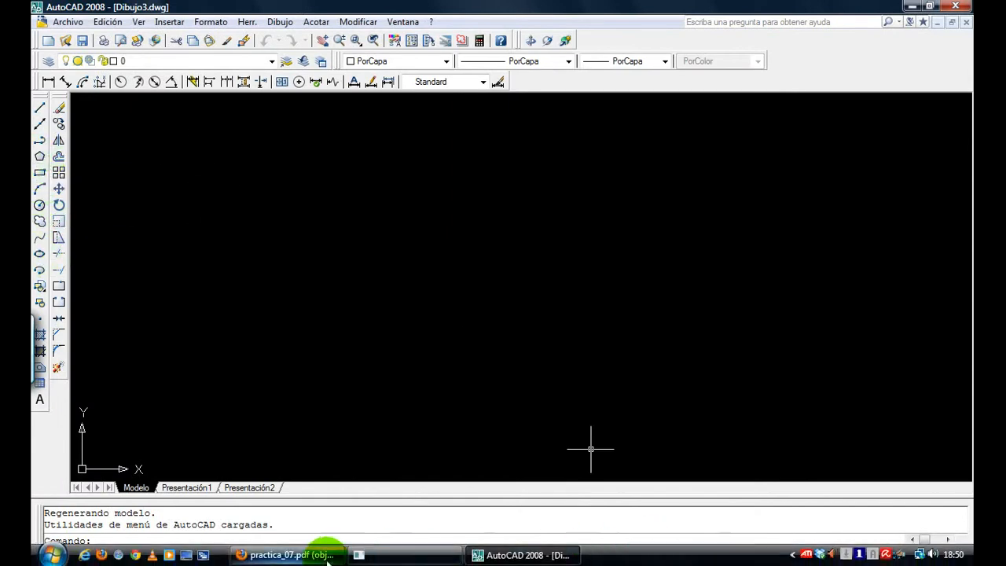
Check the figure in practica_07.pdf and draw a circle of diameter 20 in the empty AutoCAD drawing.
click(321, 554)
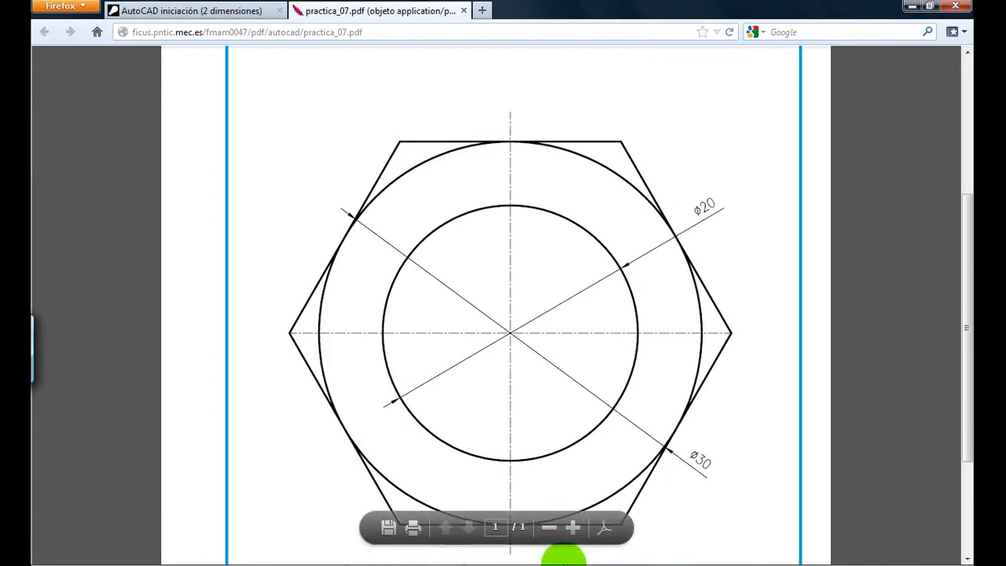
click(519, 555)
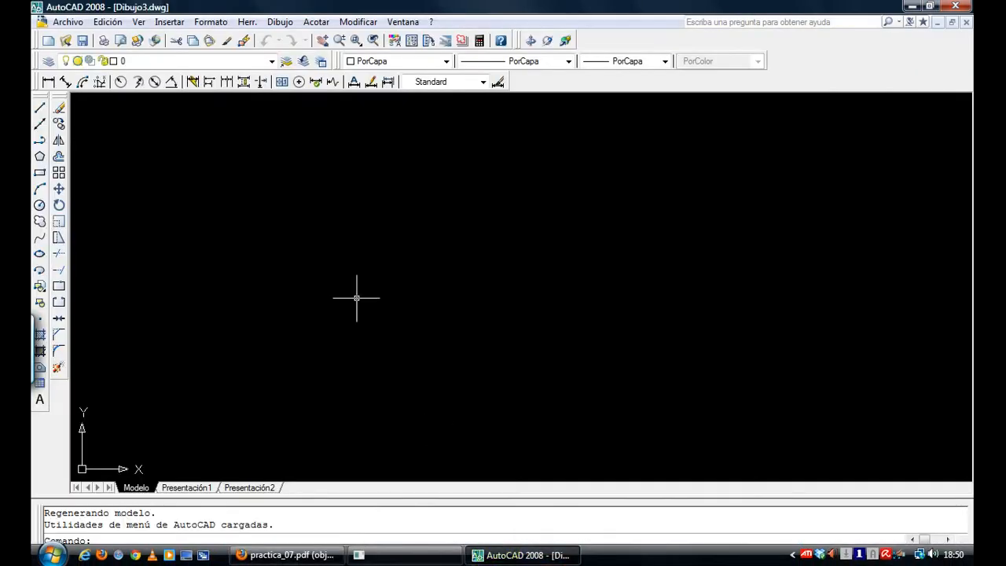
click(40, 205)
click(438, 275)
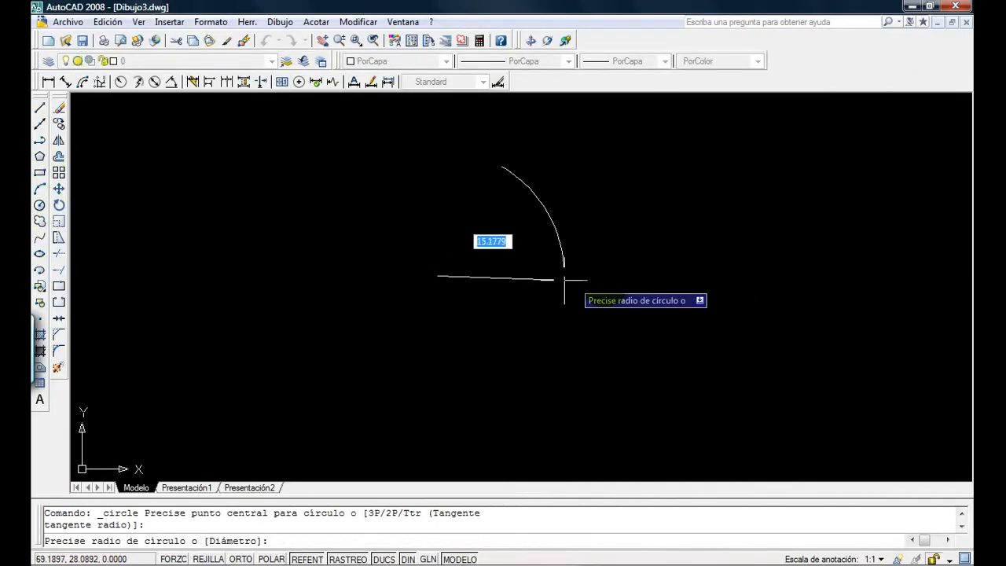
text(d)
key(Return)
text(20)
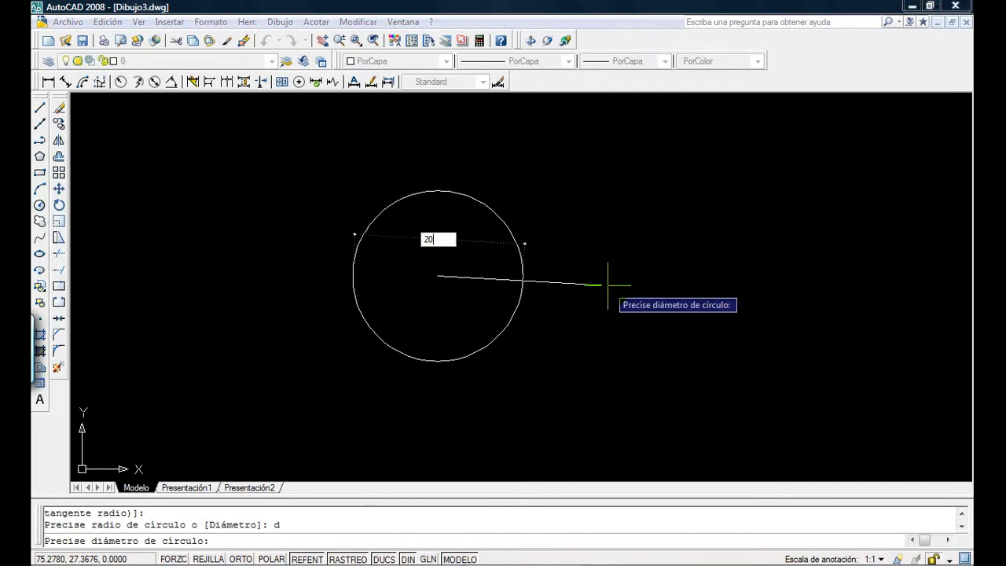
key(Return)
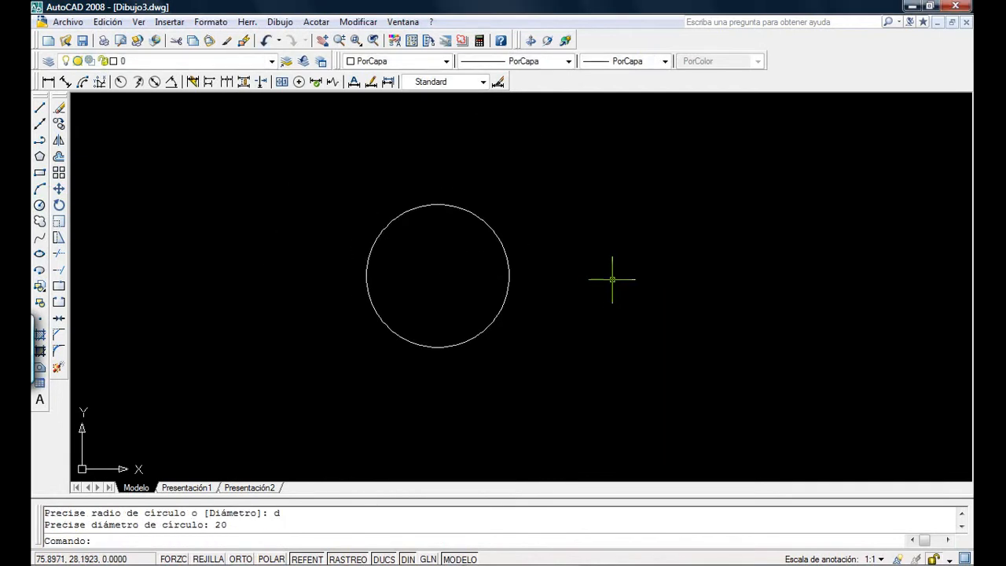
click(39, 205)
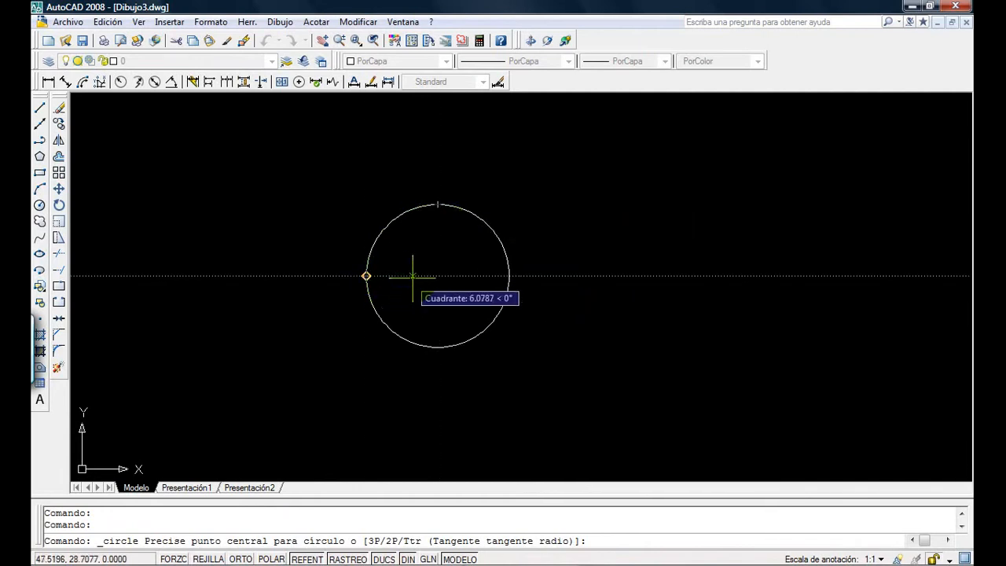
key(Escape)
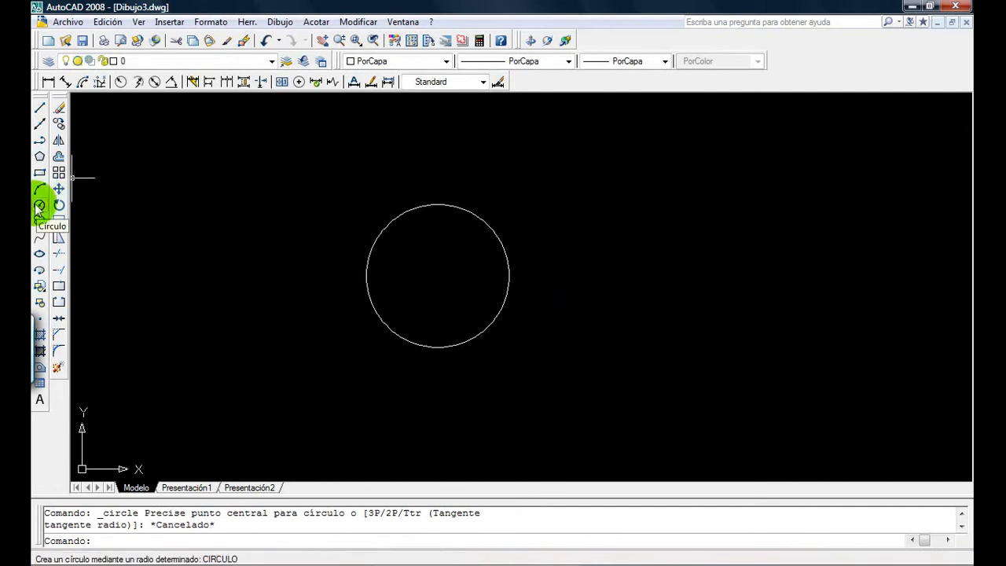
key(Escape)
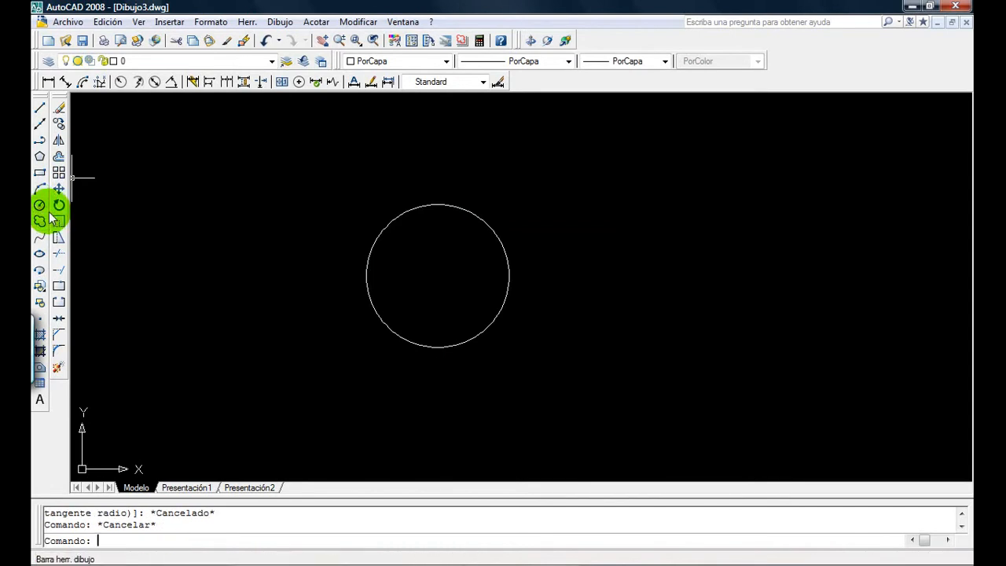
click(40, 206)
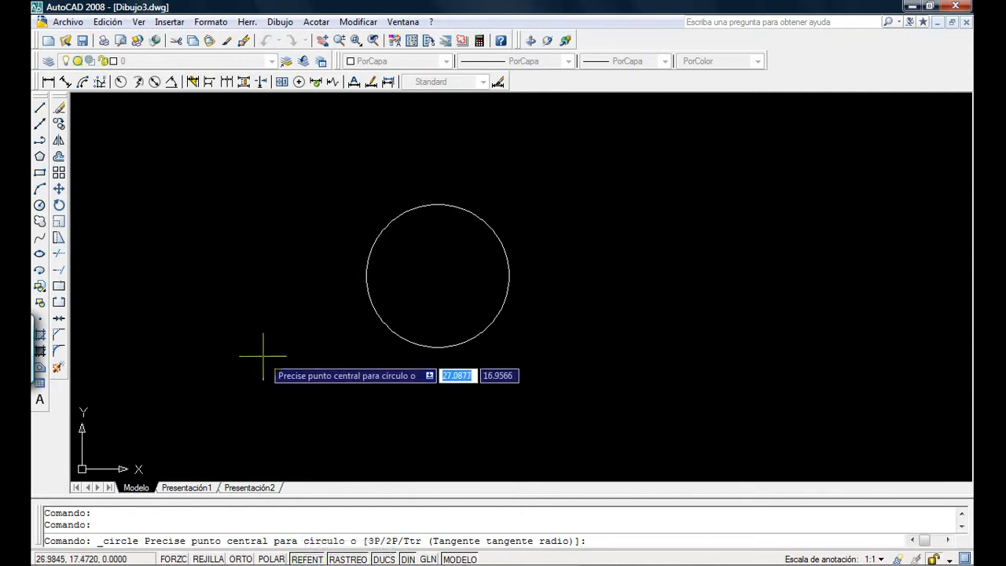
key(F8)
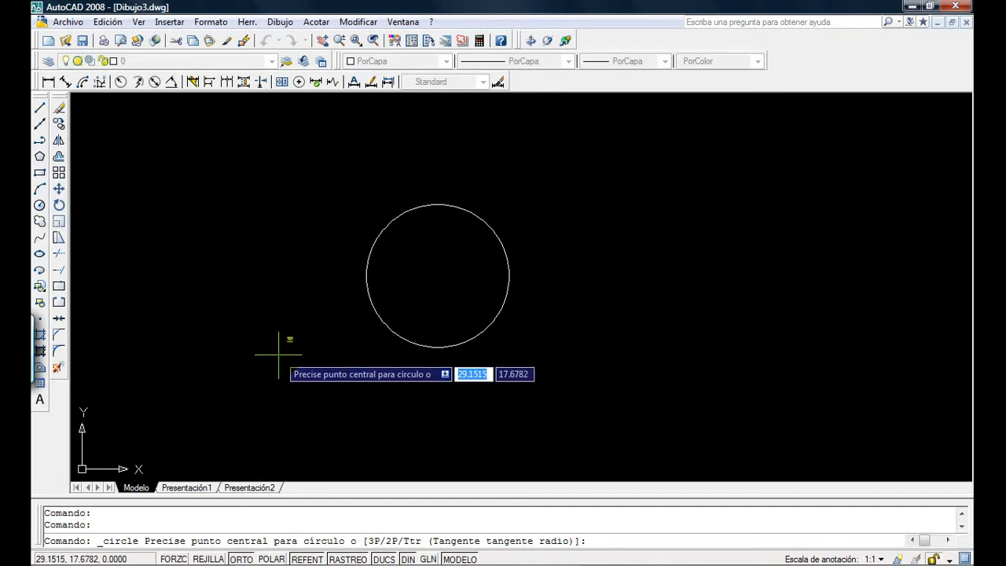
shift+right_click(271, 285)
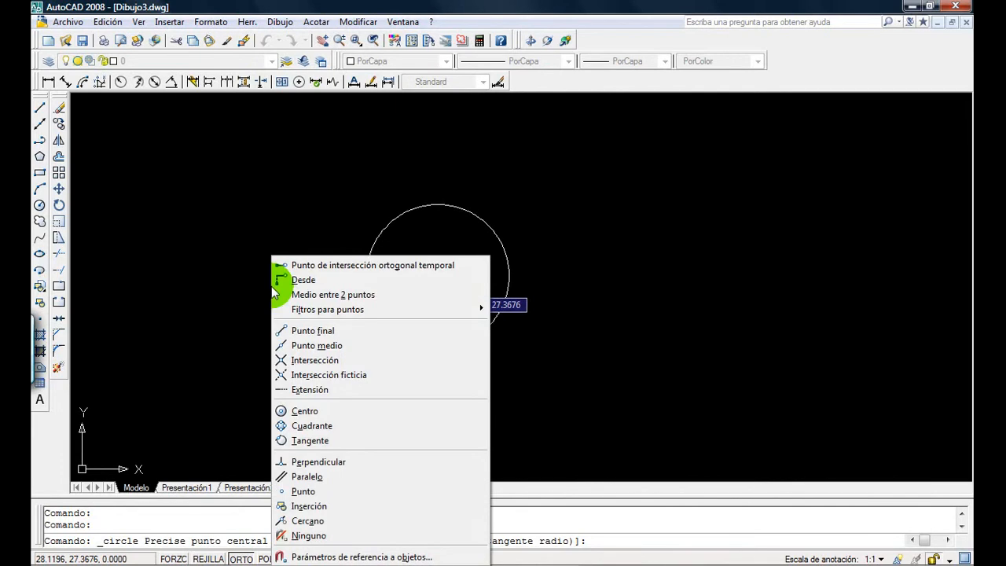
click(314, 411)
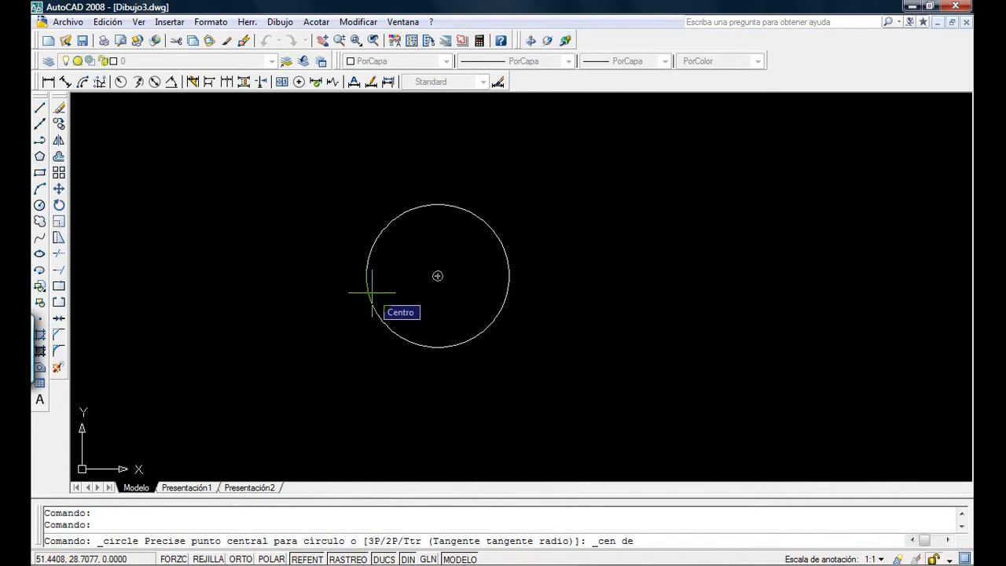
key(Escape)
key(Escape)
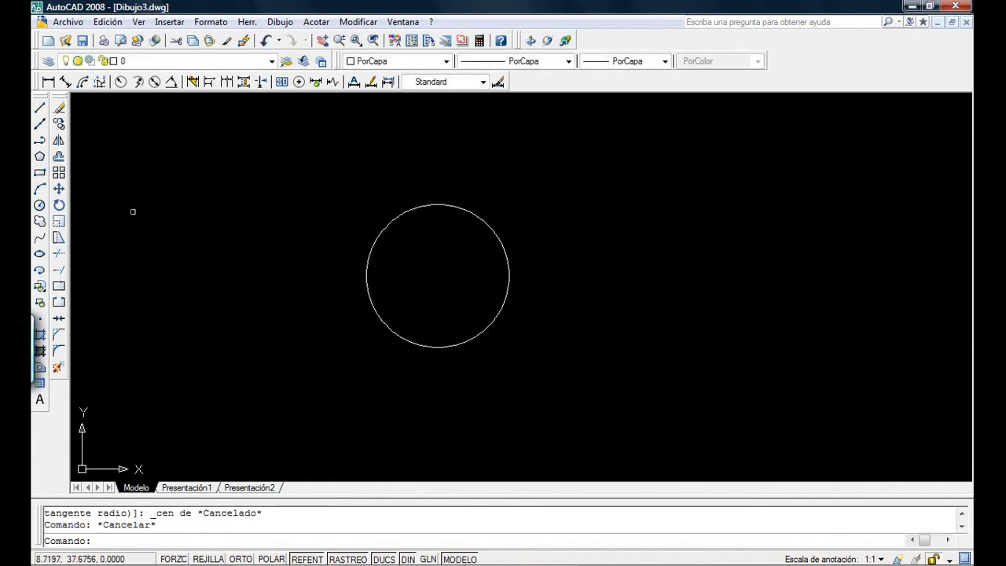
Draw a circle of diameter 30 concentric with the 20-diameter circle, using the centre object snap and checking the size in practica_07.pdf.
click(40, 206)
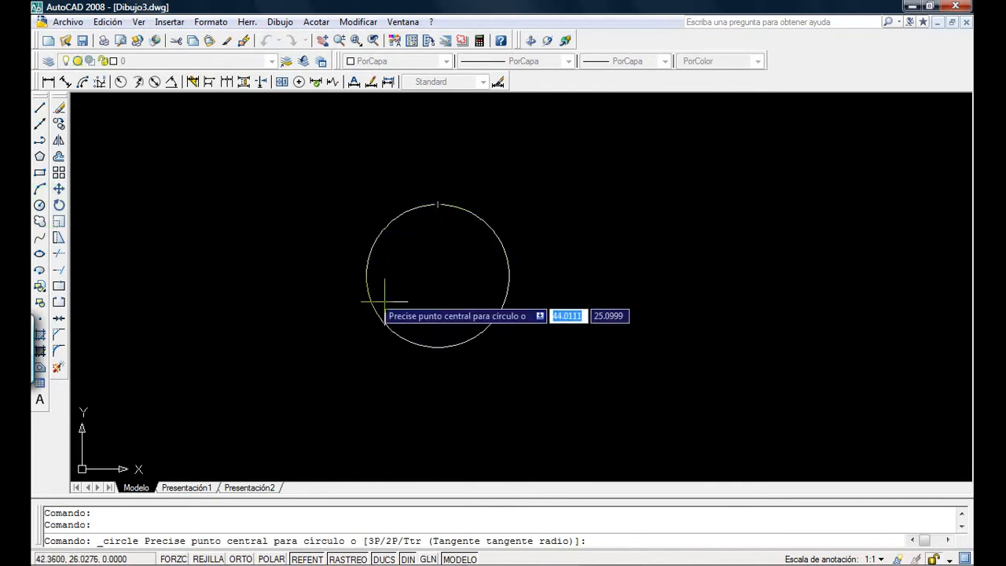
shift+right_click(261, 342)
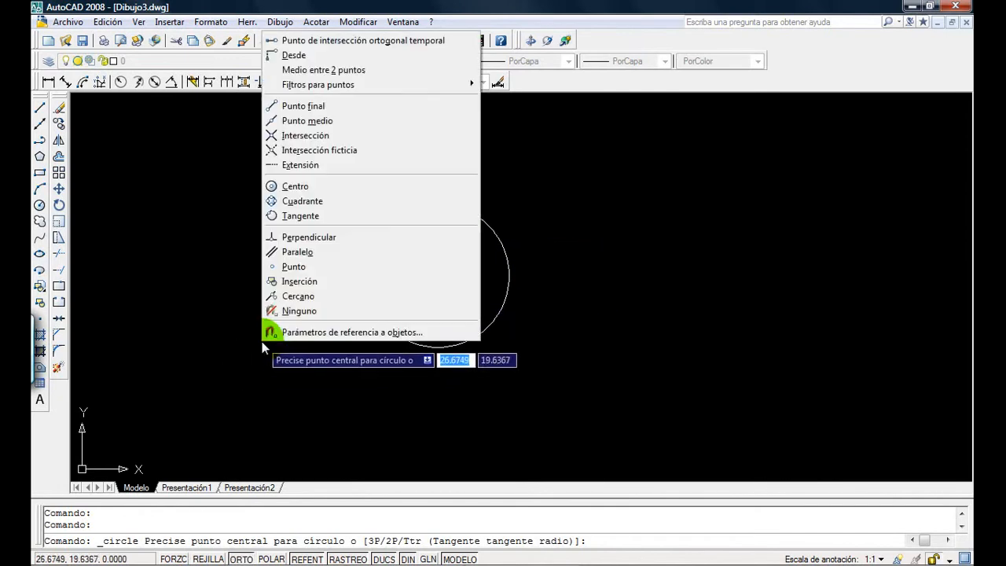
click(319, 191)
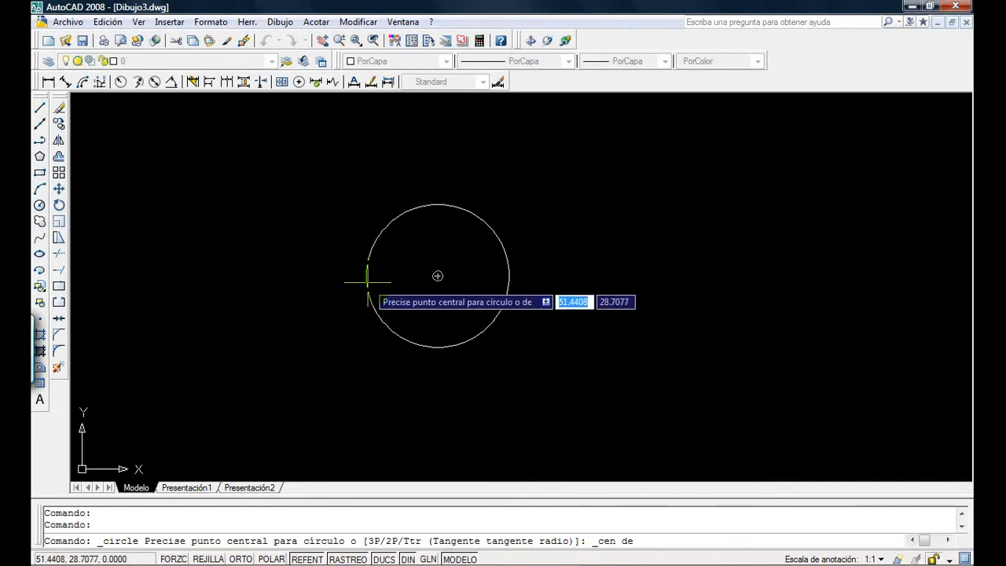
click(438, 276)
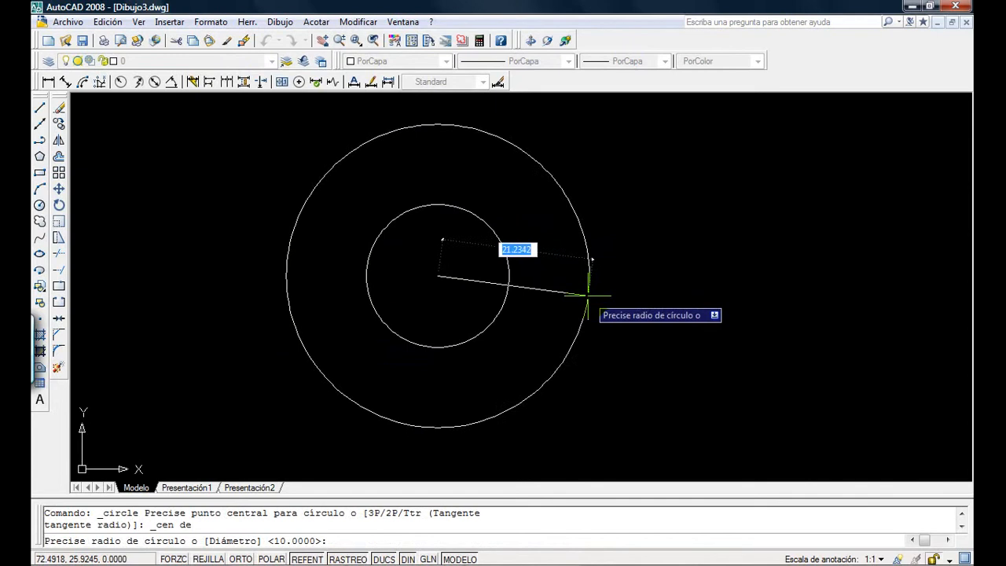
click(307, 556)
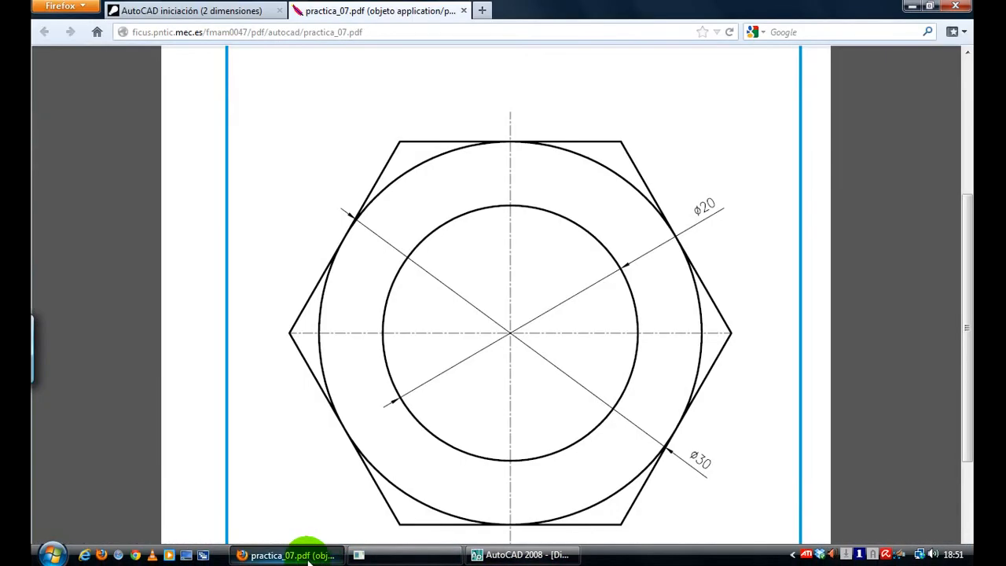
click(519, 555)
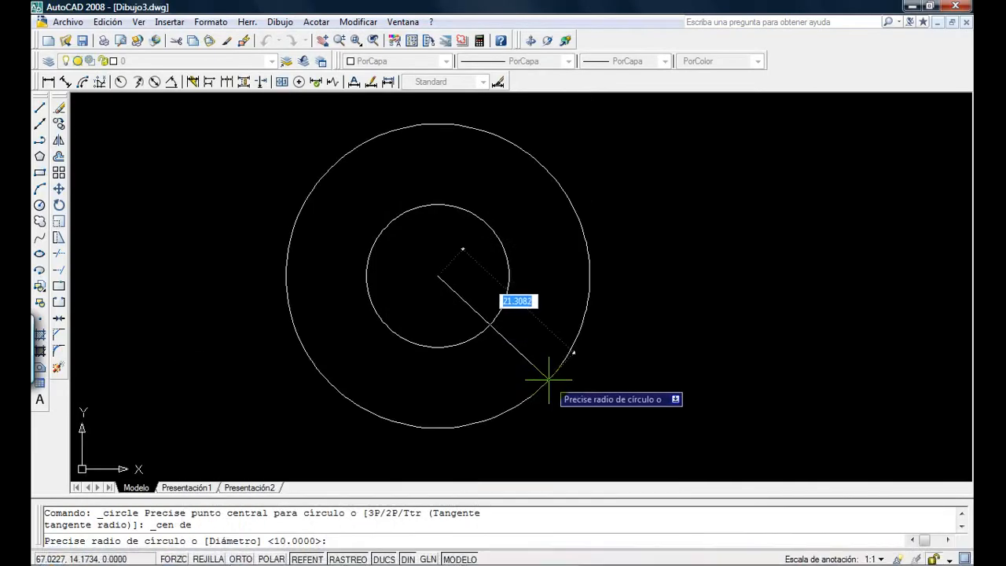
text(d)
key(Return)
text(30)
key(Return)
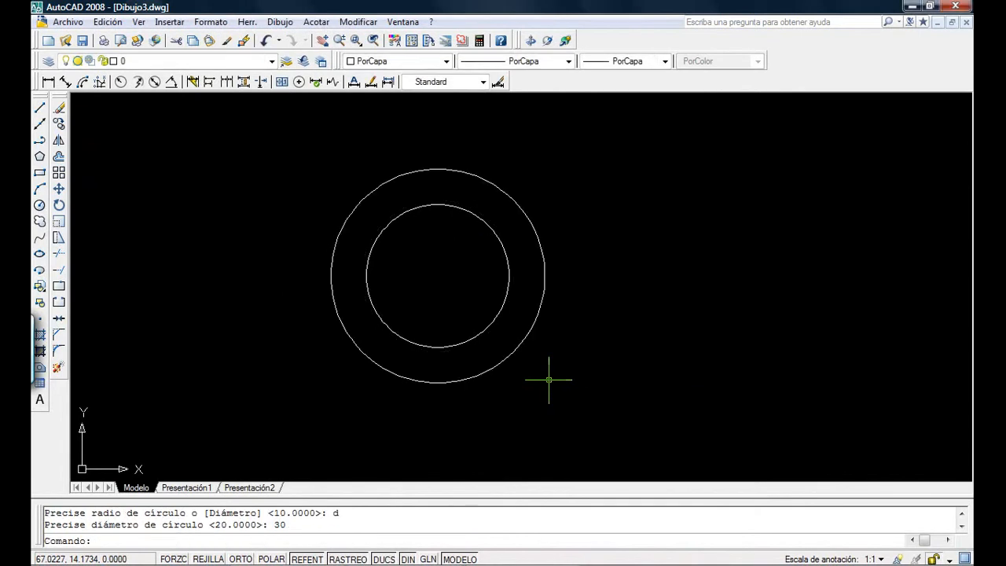
Draw a six-sided polygon centred on the circles, circumscribed about a radius of 15, with ortho on so its upper side is horizontal.
click(38, 158)
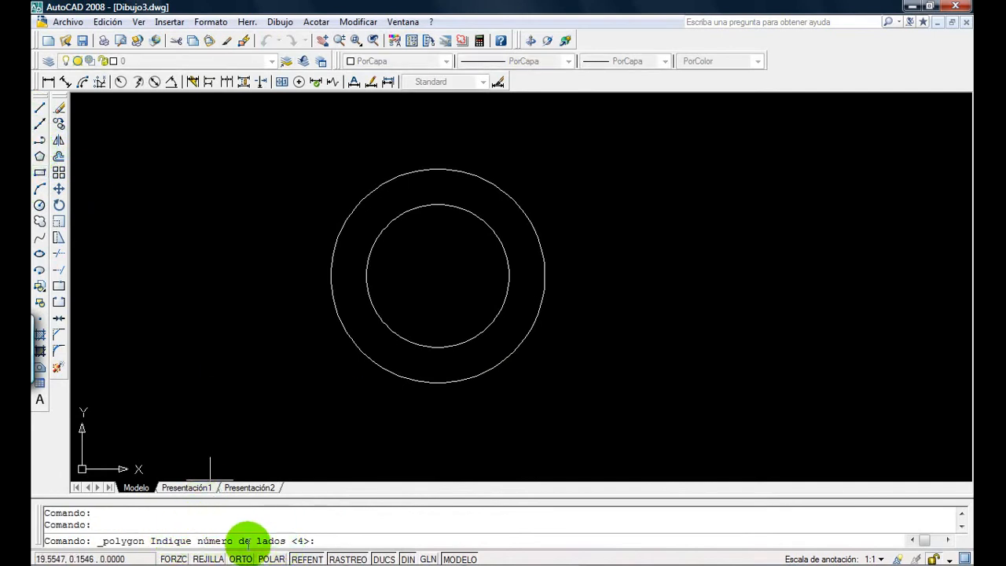
text(6)
key(Return)
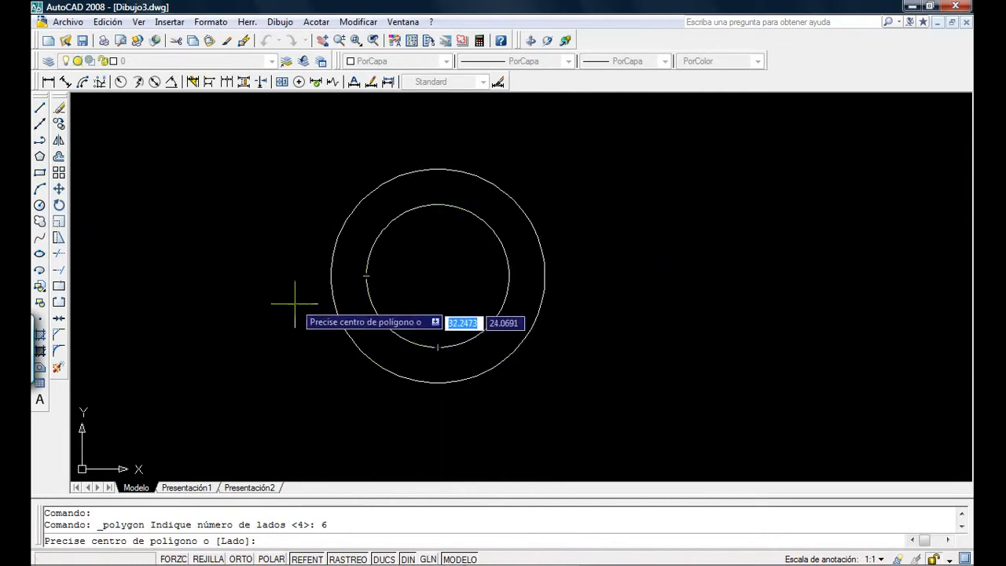
shift+right_click(250, 223)
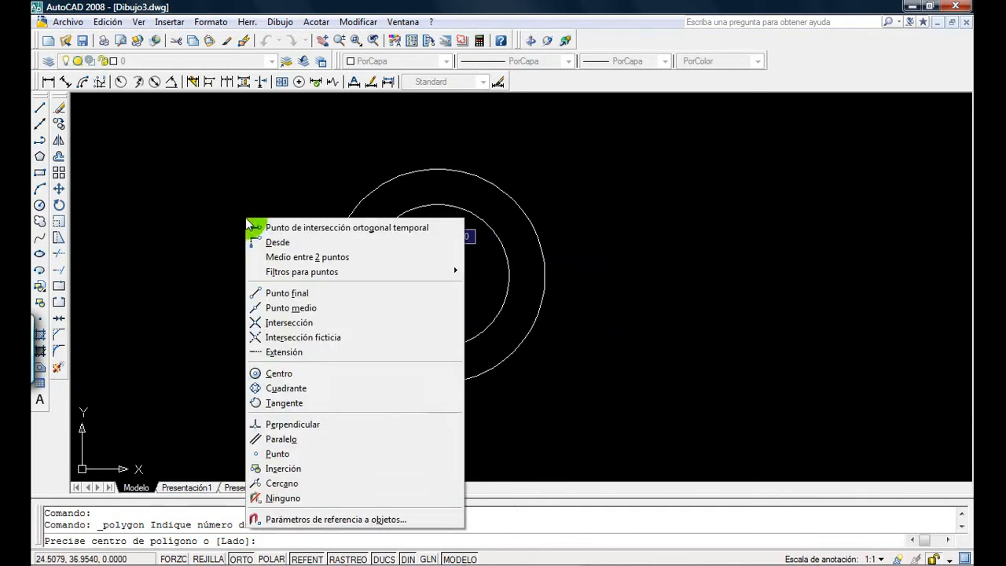
click(283, 374)
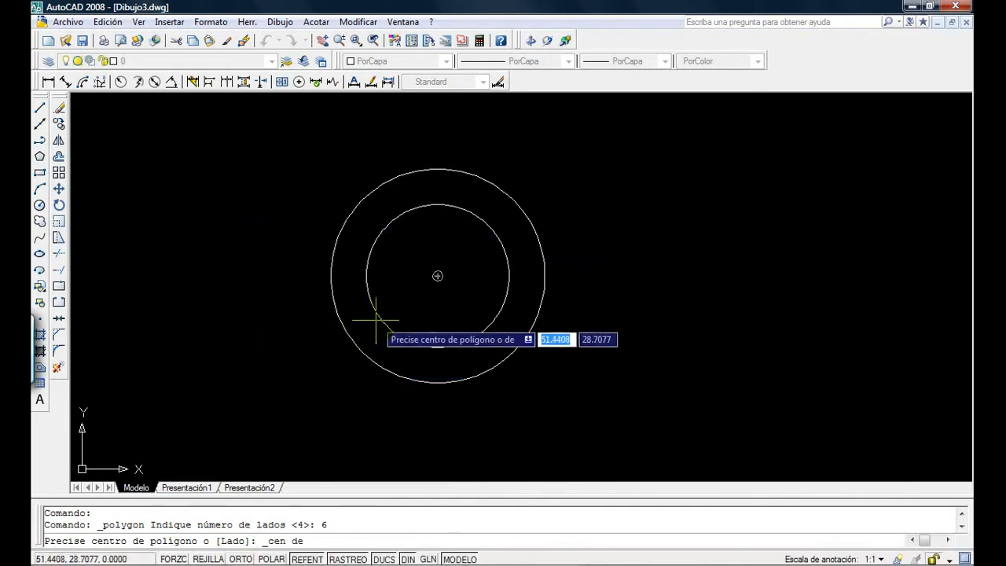
click(438, 276)
click(488, 327)
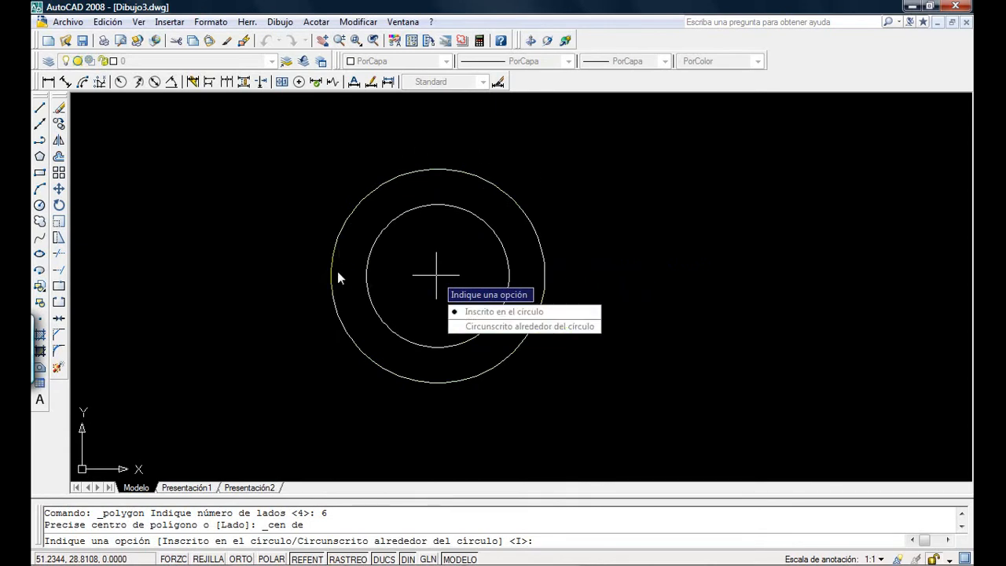
click(503, 326)
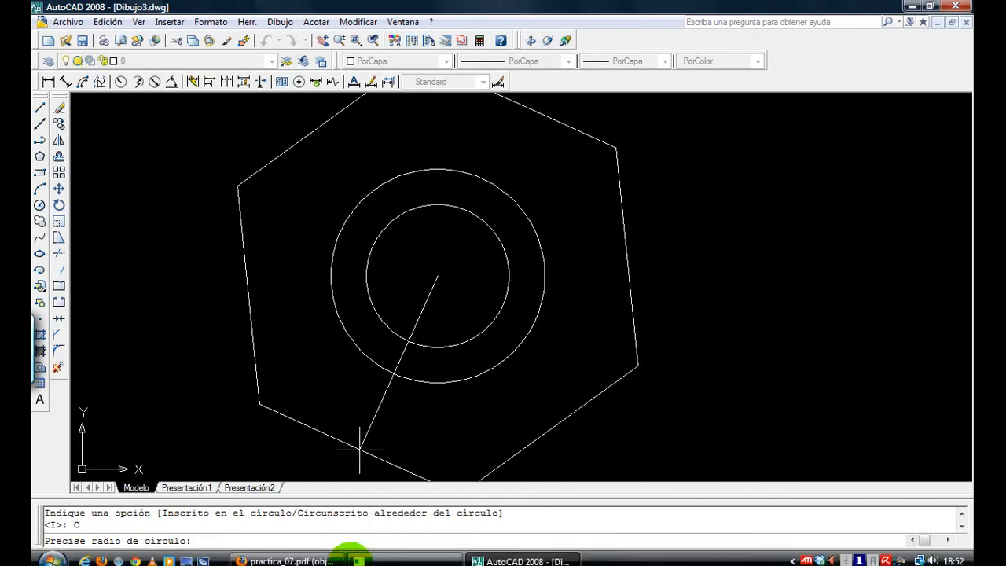
click(314, 555)
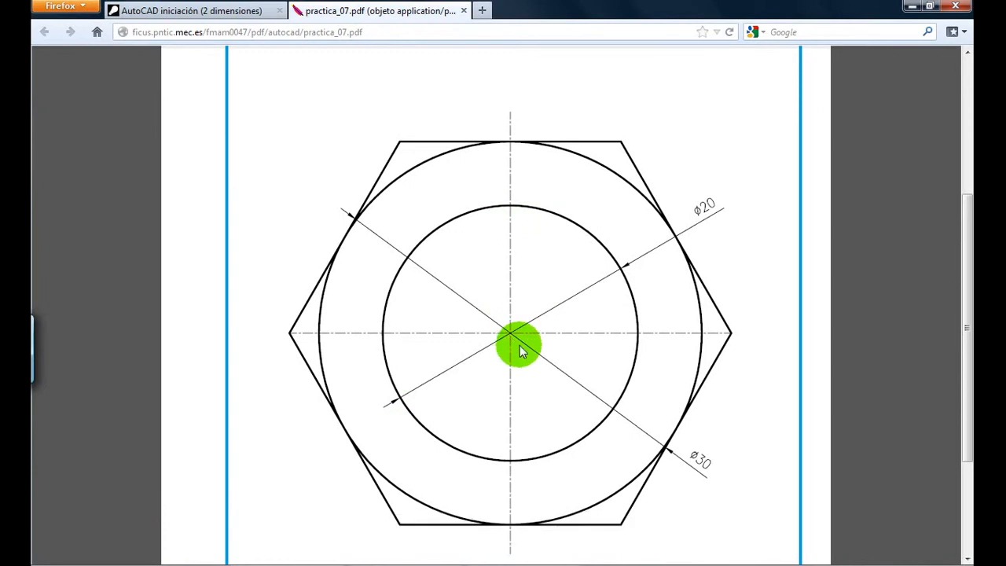
click(564, 560)
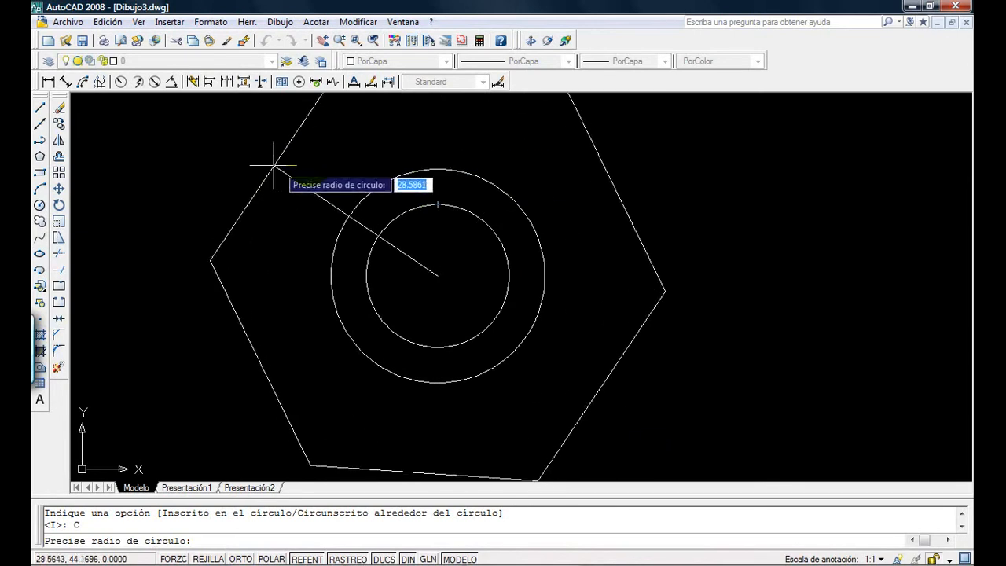
key(F8)
text(1)
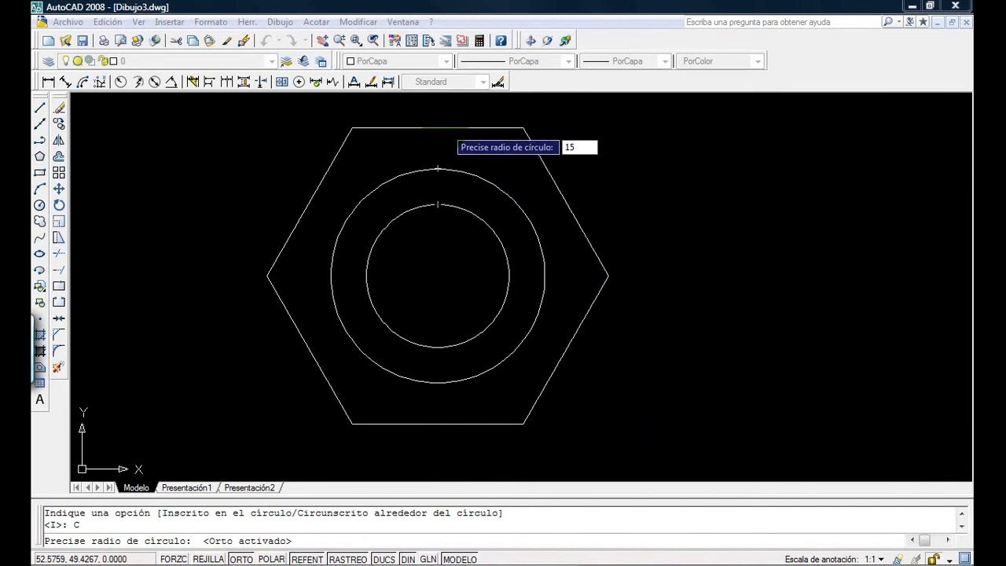
text(5)
key(Return)
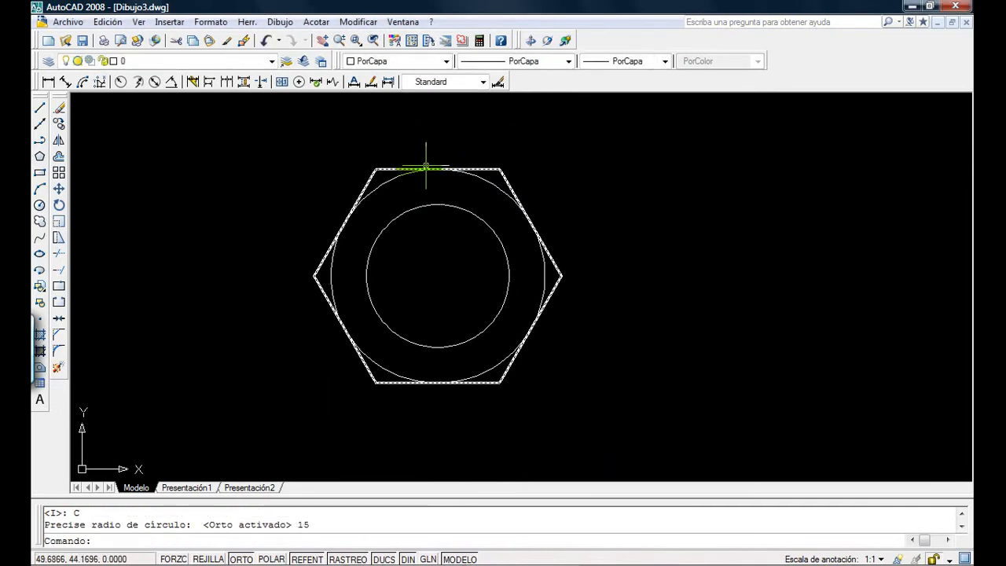
Check the axes in practica_07.pdf and draw a horizontal line between the hexagon's left and right vertices.
mouse_move(493, 556)
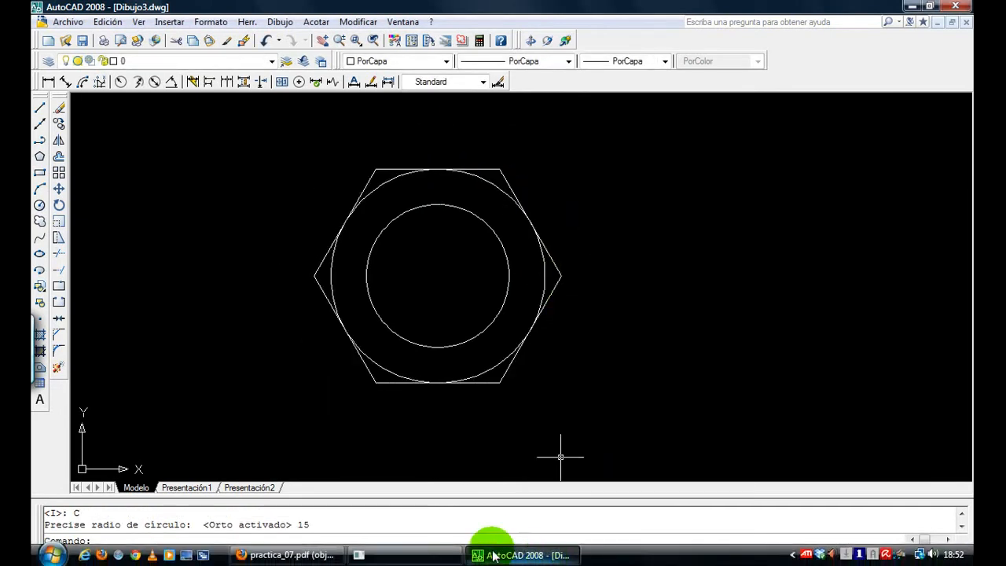
click(301, 561)
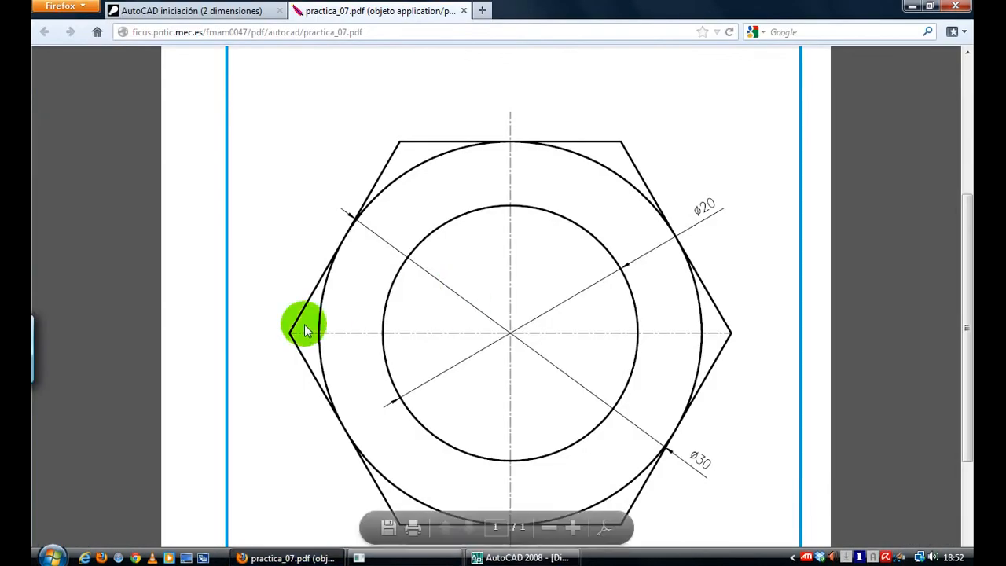
click(542, 560)
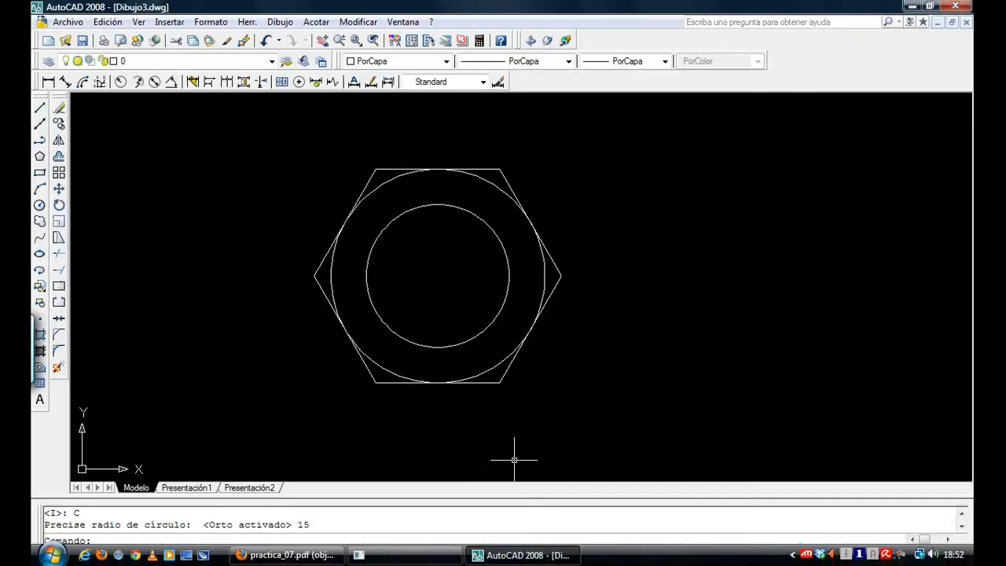
click(38, 110)
click(313, 276)
click(560, 276)
key(Escape)
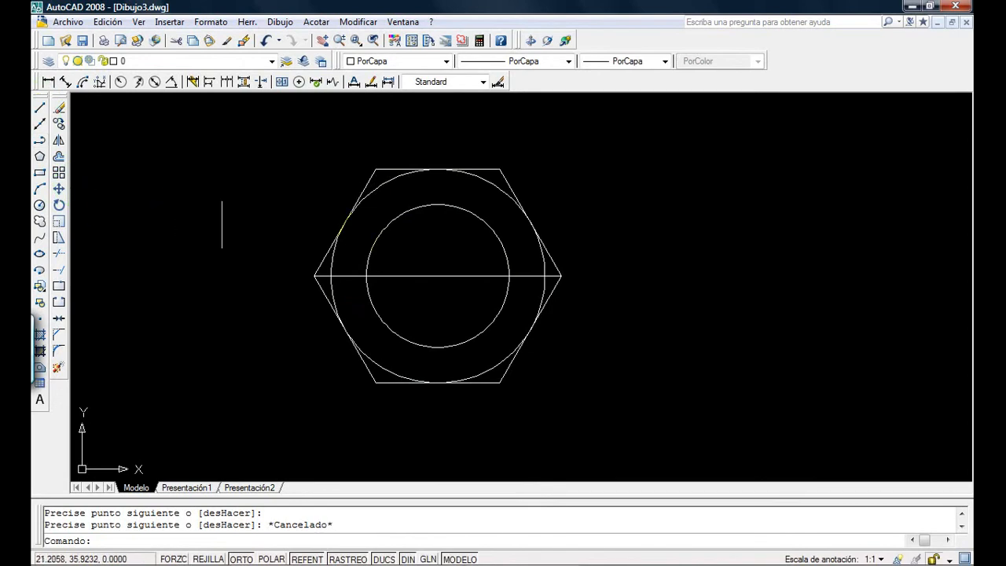
Draw an auxiliary concentric circle out to the hexagon's left vertex and a vertical line between its upper and lower quadrants.
click(40, 204)
click(445, 276)
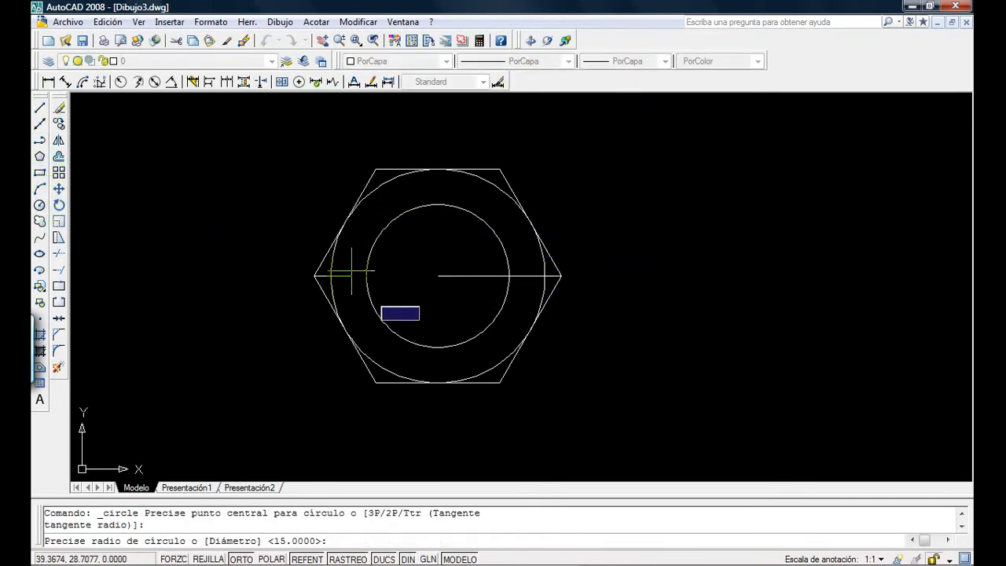
click(315, 276)
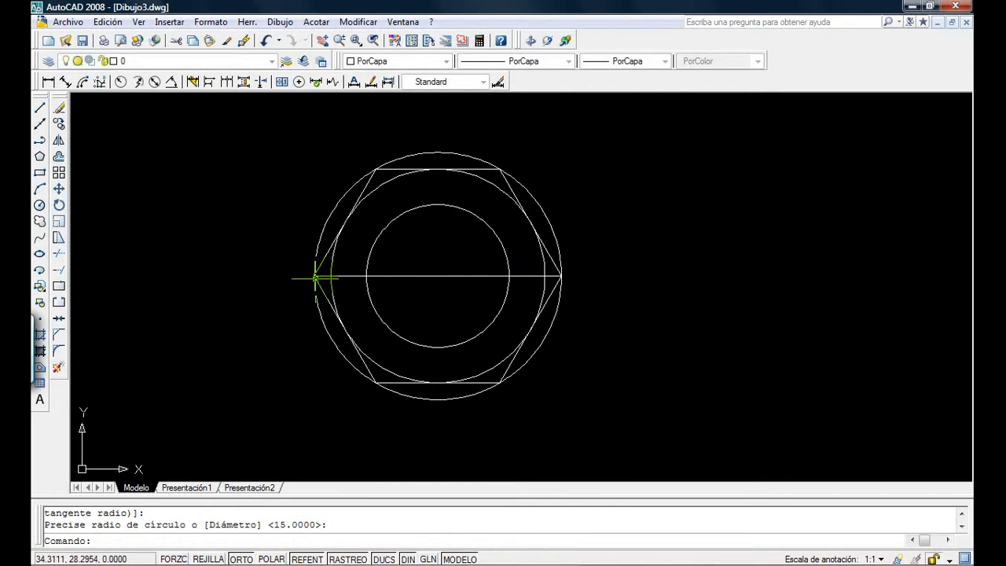
click(40, 107)
click(438, 153)
click(438, 399)
key(Escape)
Delete the auxiliary outer circle and the vertical line.
click(548, 214)
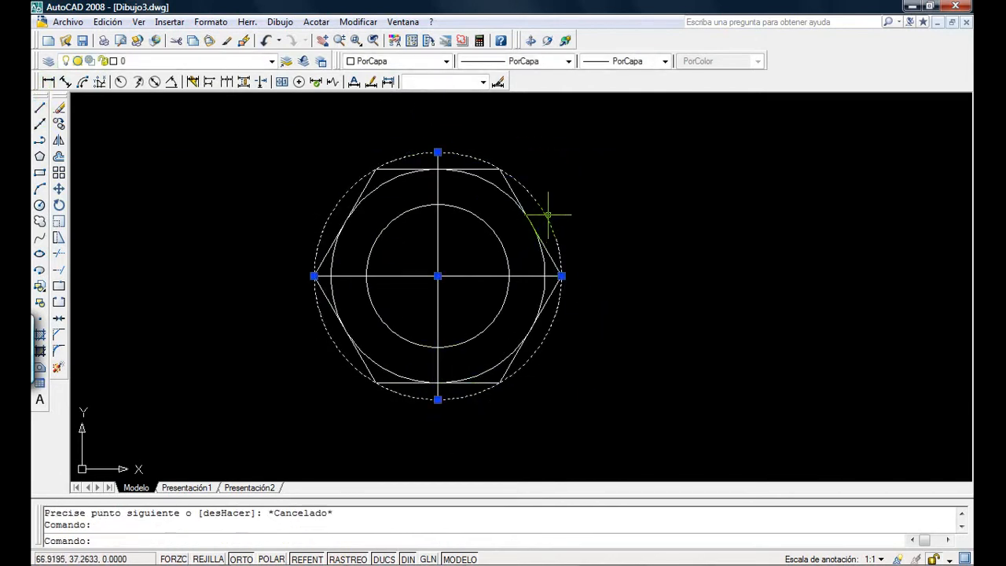
key(Delete)
click(448, 308)
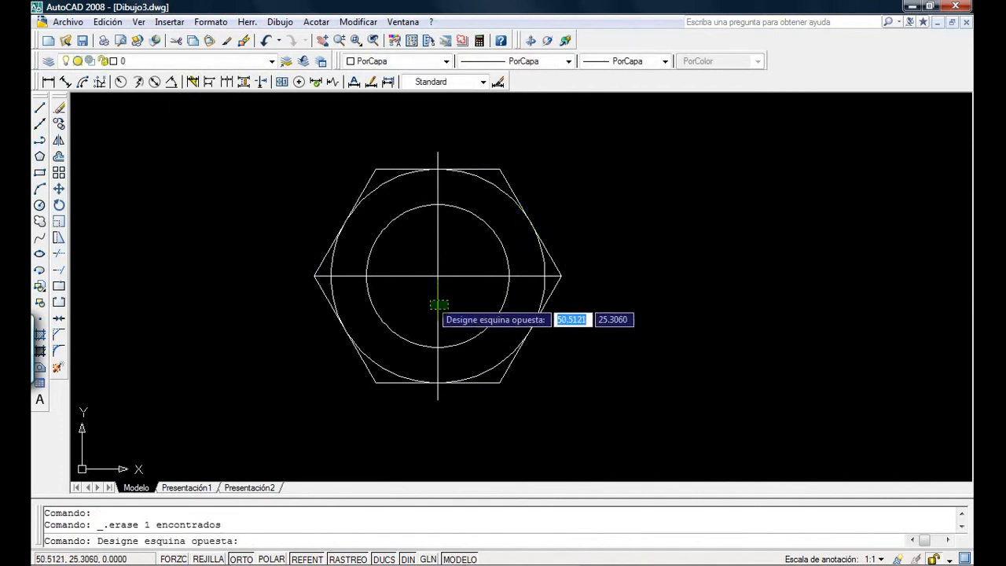
click(426, 299)
key(Delete)
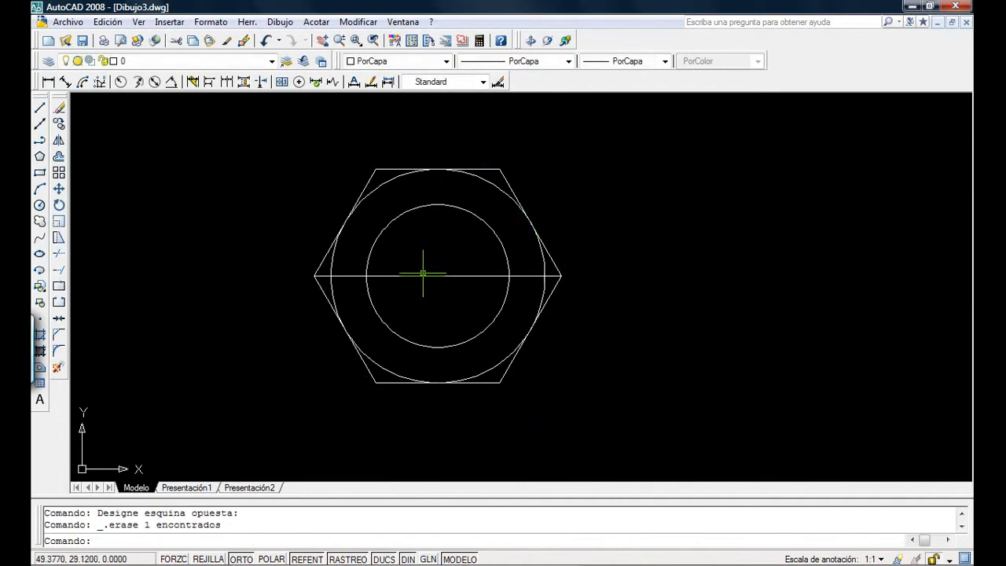
Copy the horizontal centre line onto itself, using its midpoint as both base point and destination.
click(422, 276)
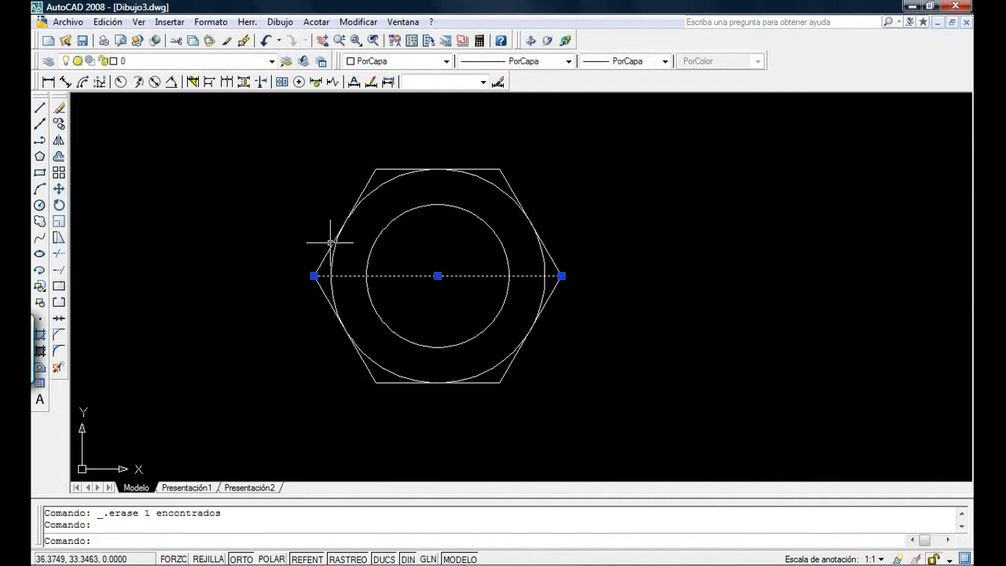
click(58, 123)
click(439, 276)
click(445, 276)
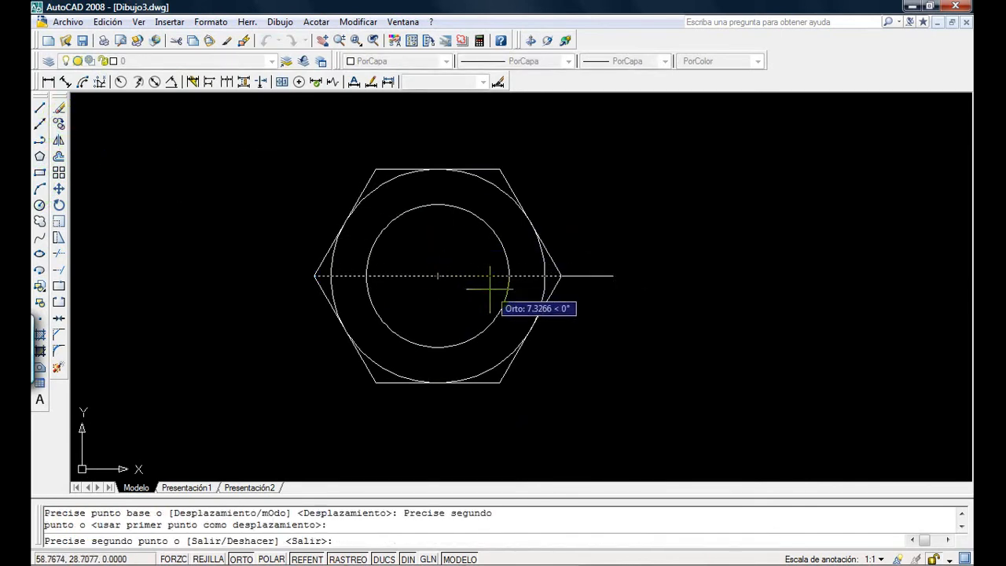
key(Escape)
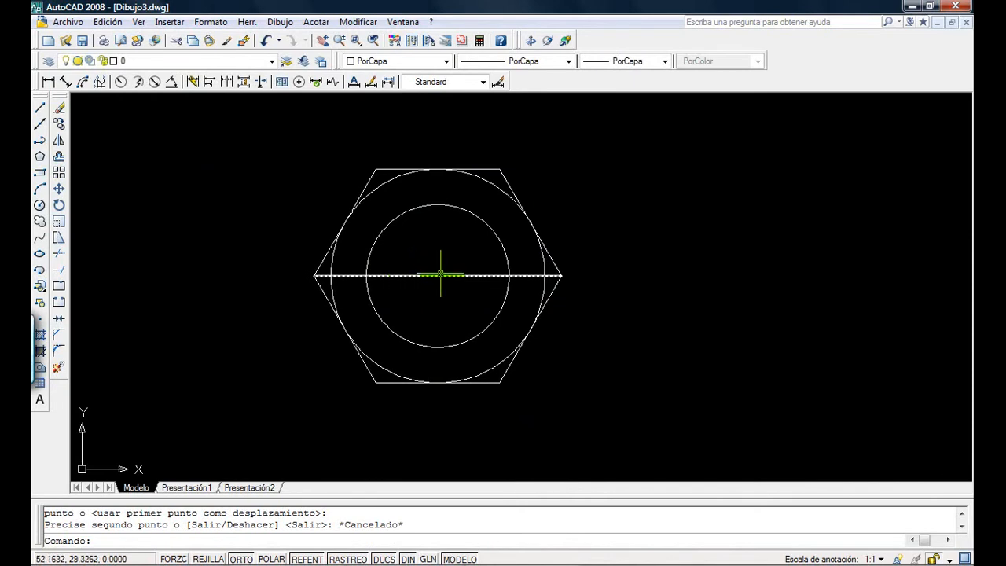
Rotate one of the two overlapping horizontal lines 90 degrees about its midpoint to form the vertical centre line.
click(444, 276)
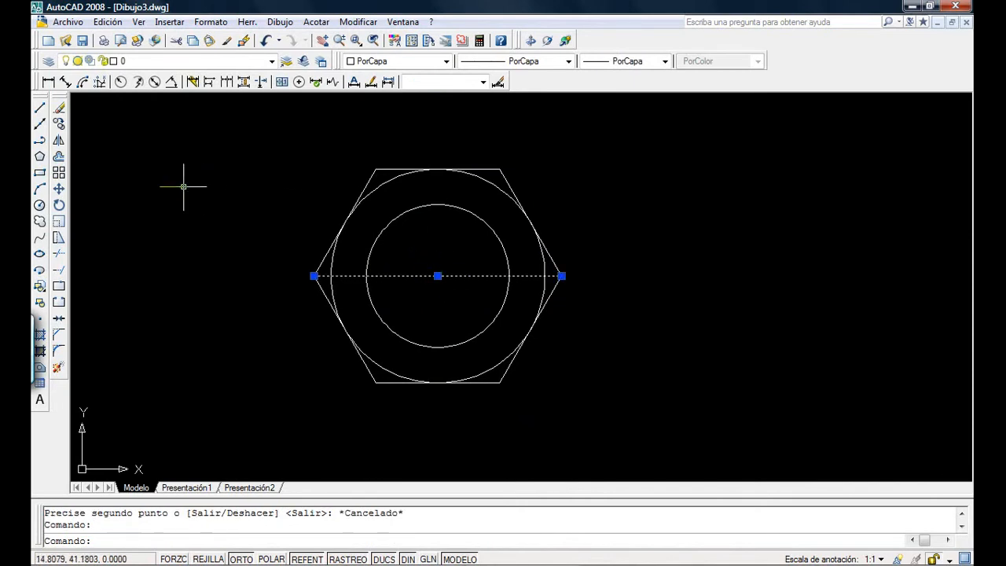
click(59, 206)
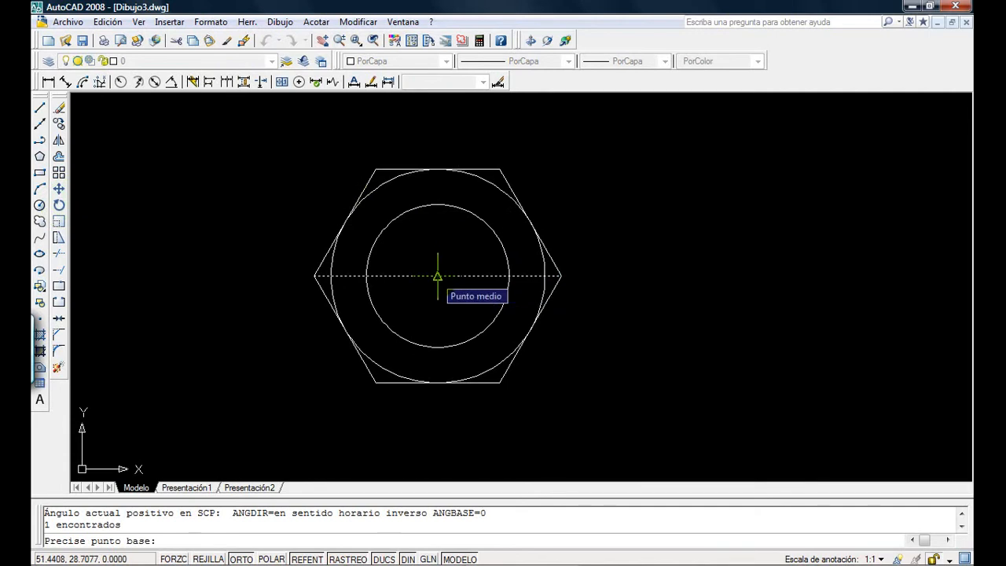
click(437, 276)
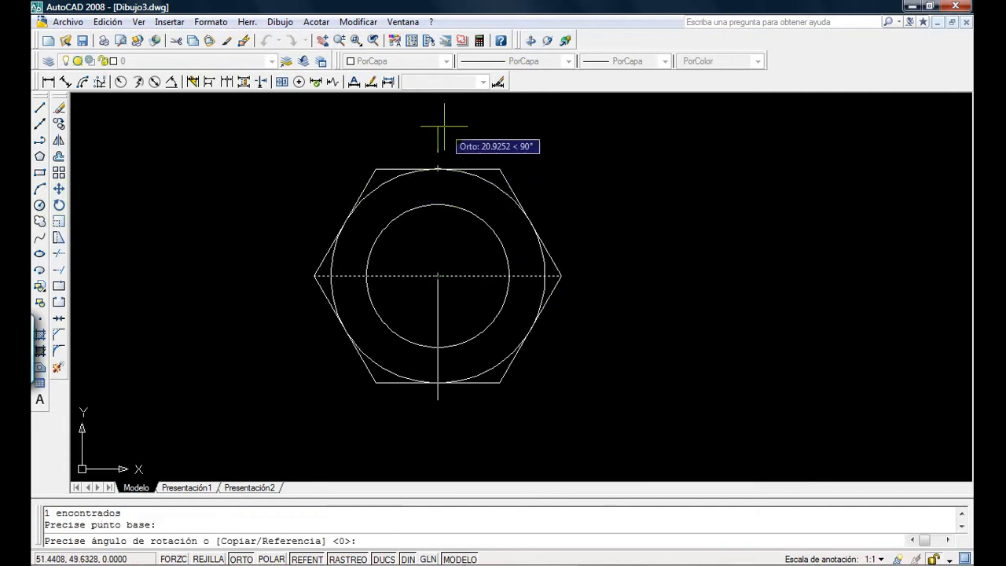
text(90)
key(Return)
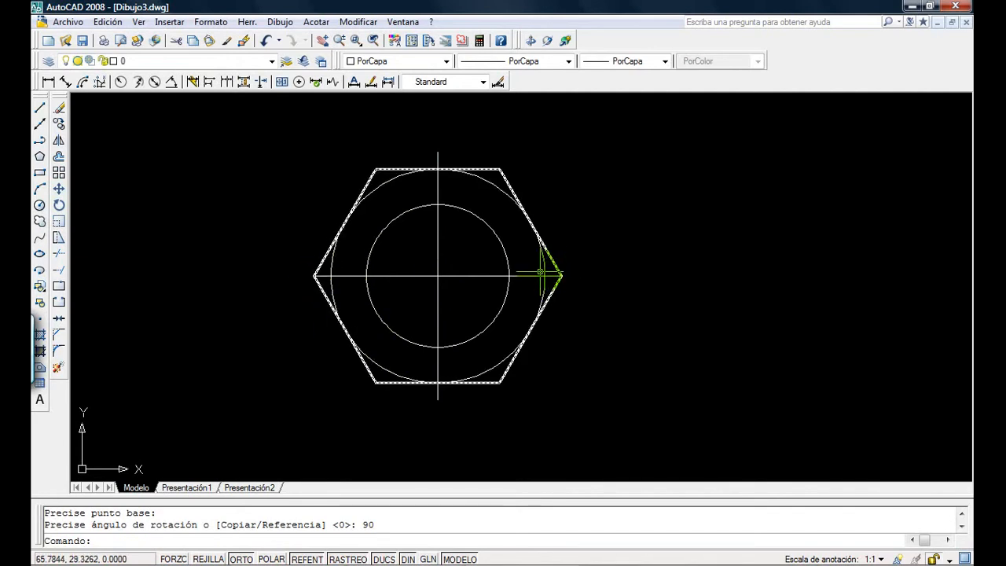
click(459, 299)
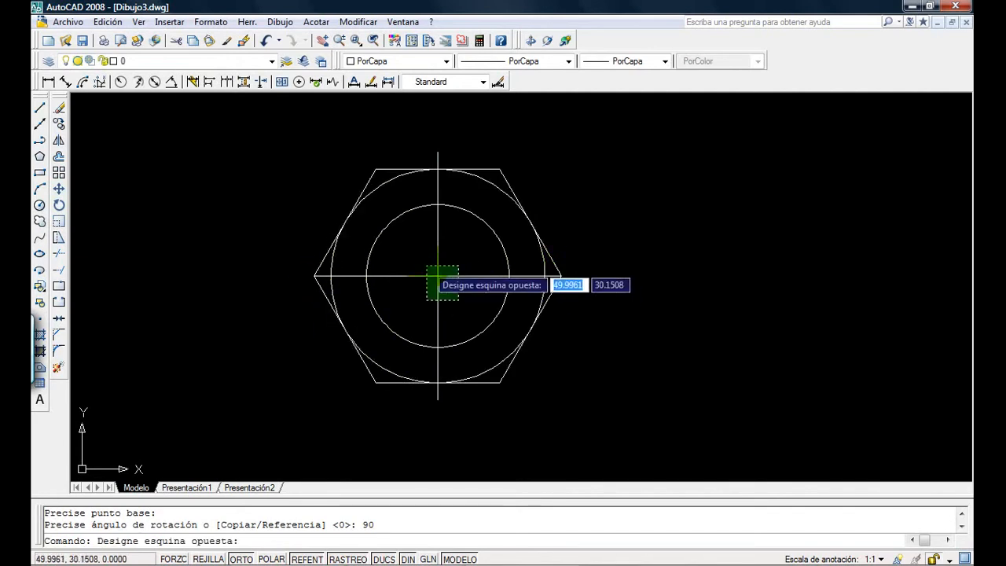
key(Escape)
Create two new layers, name the second one figura and set its colour to magenta.
click(48, 62)
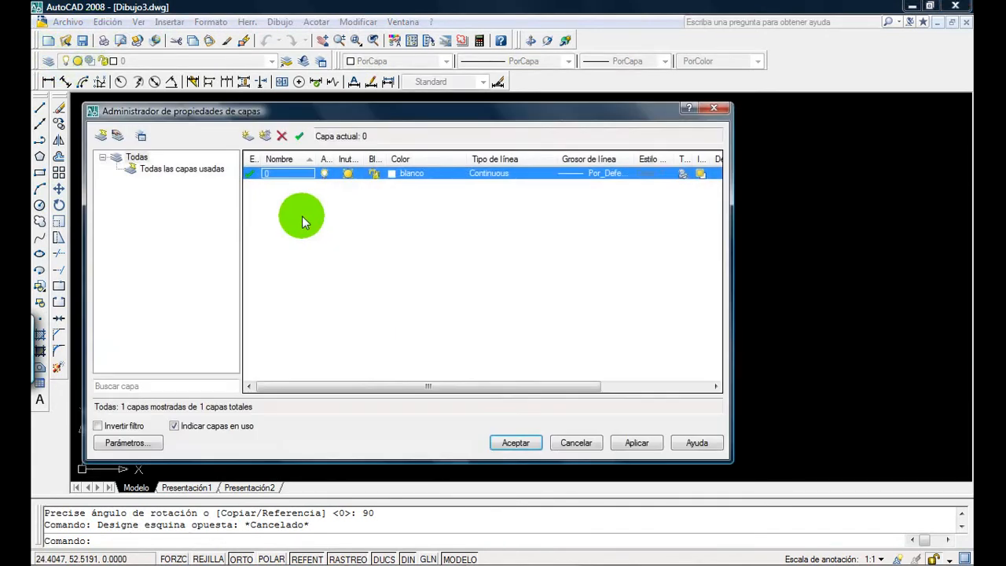
click(248, 136)
click(248, 136)
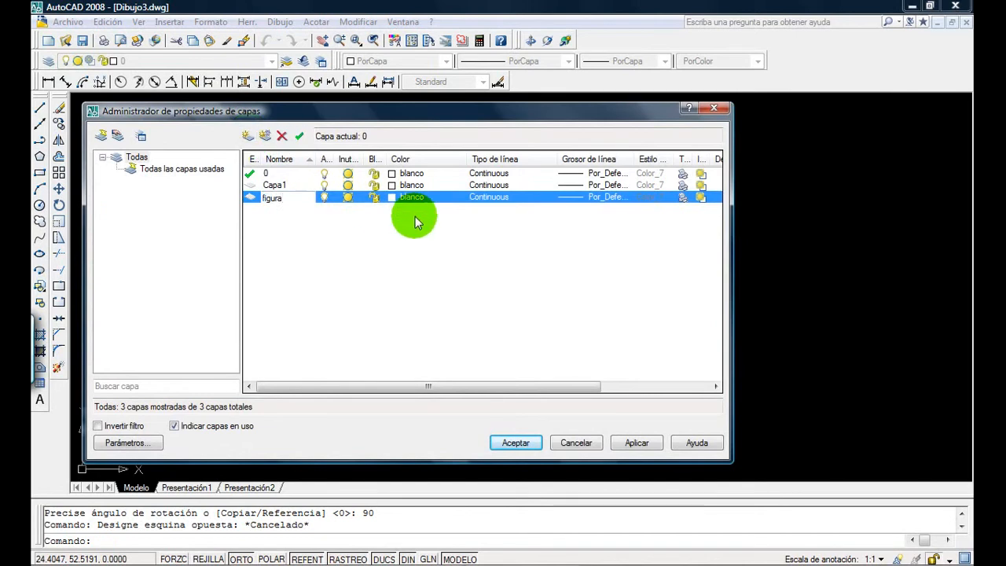
click(391, 198)
click(359, 321)
click(390, 404)
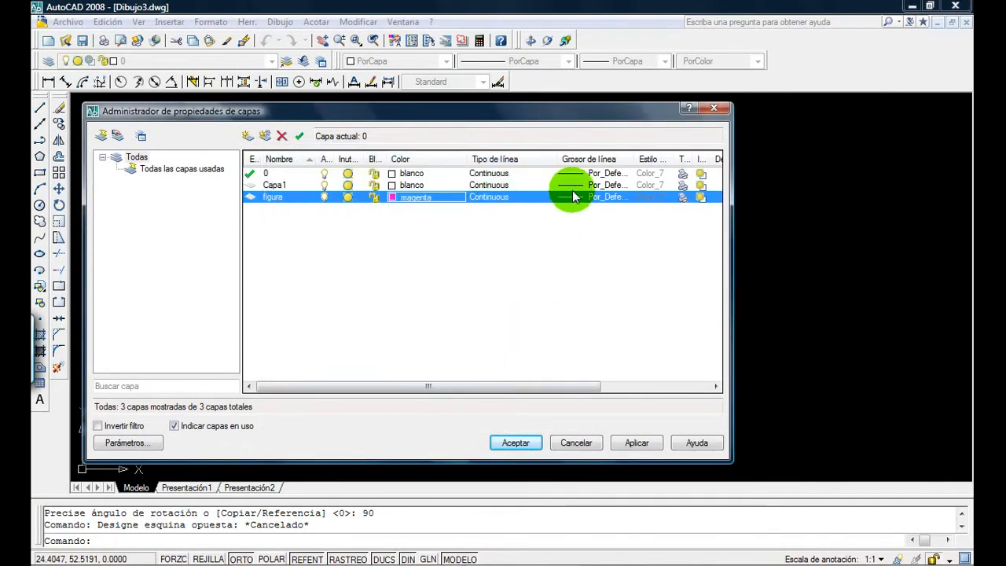
Set the lineweight of the figura layer to 0.80 mm.
click(574, 196)
scroll(420, 291, down, 2)
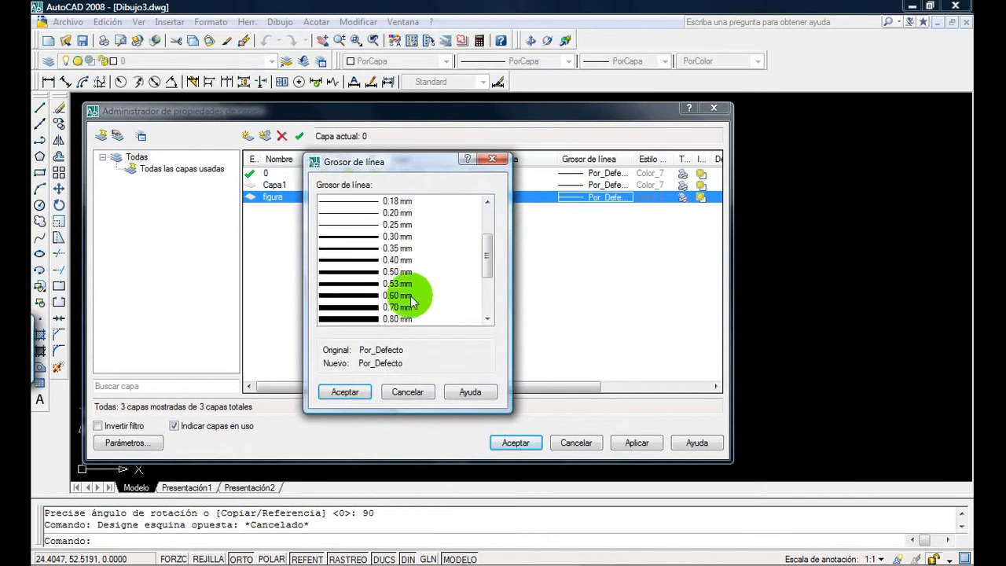
click(374, 318)
click(344, 391)
Rename layer Capa1 to ejes and set its colour to yellow (amarillo).
double_click(277, 186)
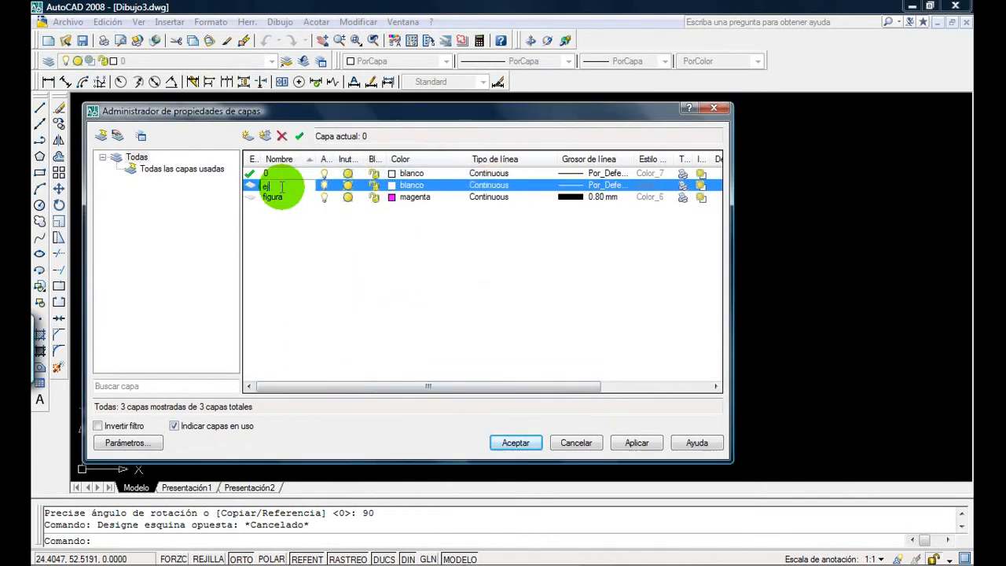
click(390, 187)
click(306, 320)
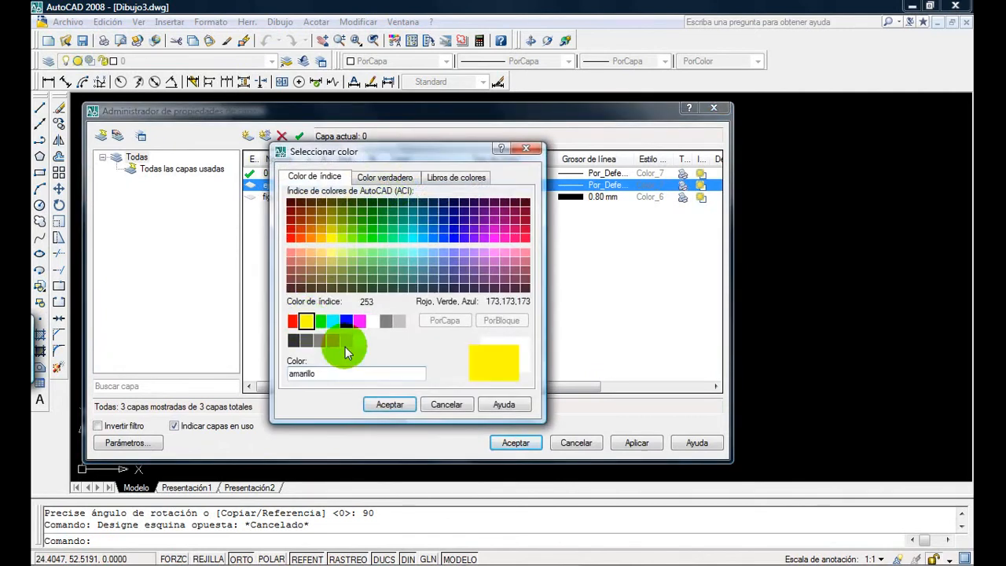
click(390, 404)
Load the ACAD_ISO08W100 linetype and assign it to the ejes layer.
click(503, 189)
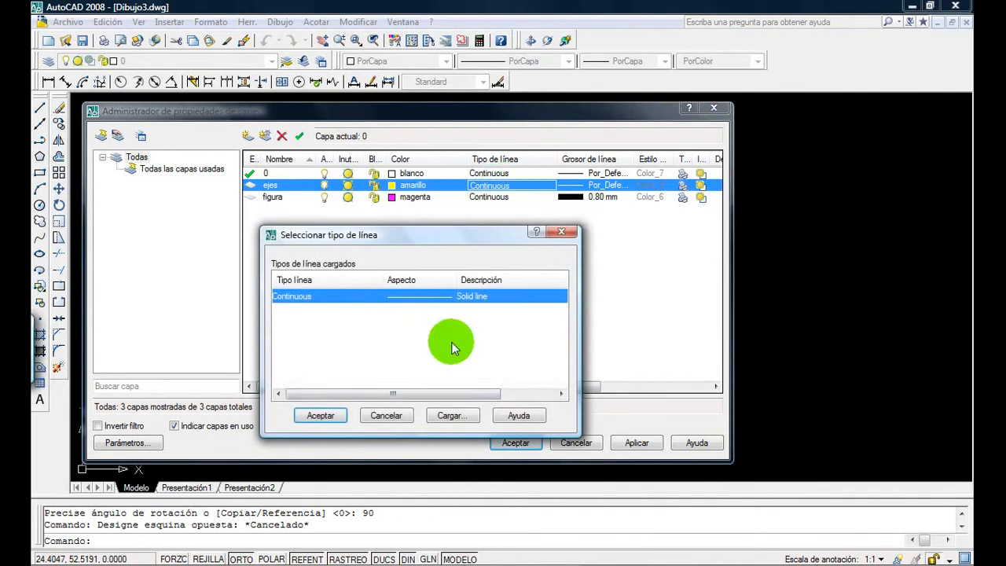
click(446, 415)
click(326, 344)
click(340, 382)
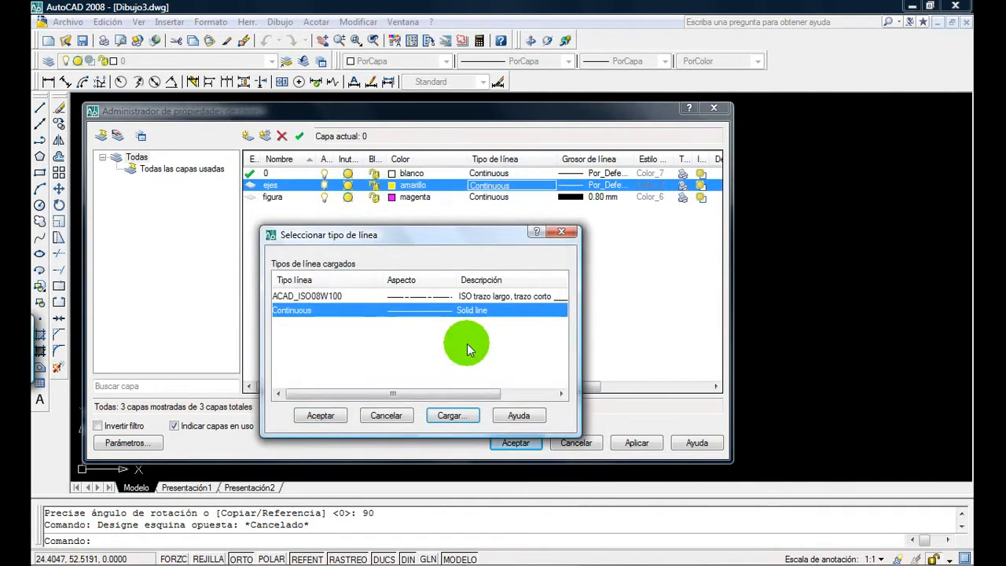
click(350, 295)
click(321, 415)
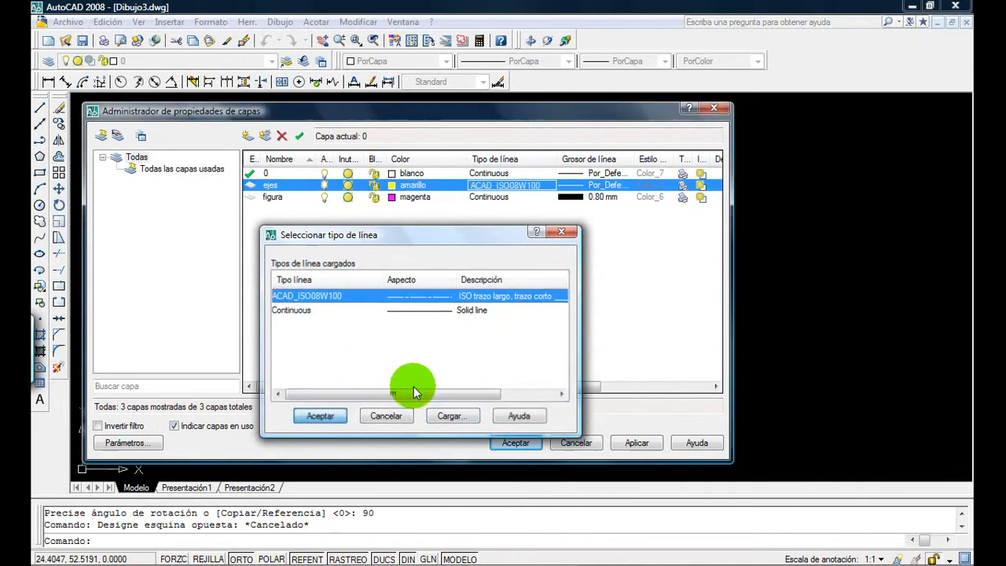
Set the lineweight of the ejes layer to 0.20 mm and accept the layer settings.
click(570, 186)
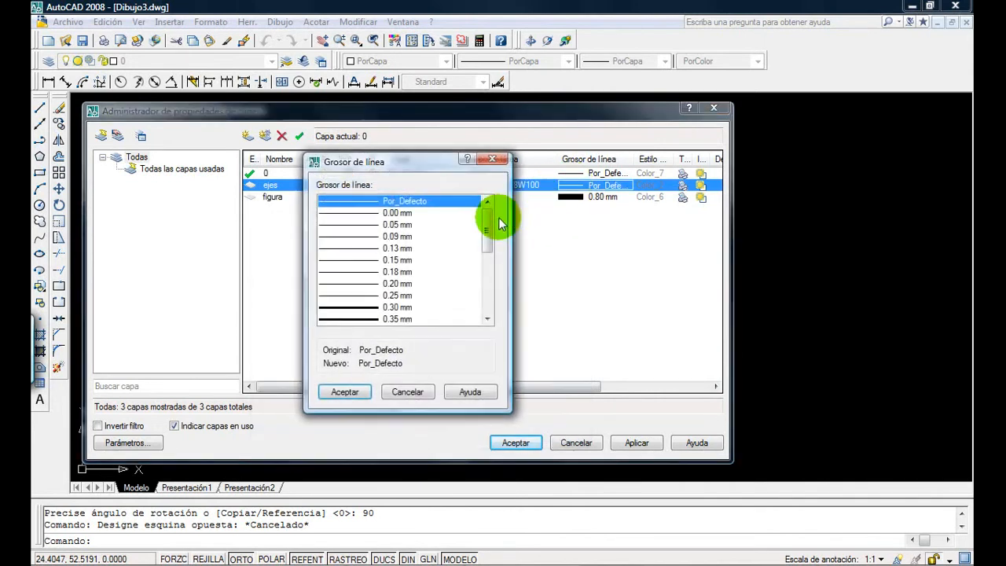
click(356, 283)
click(344, 392)
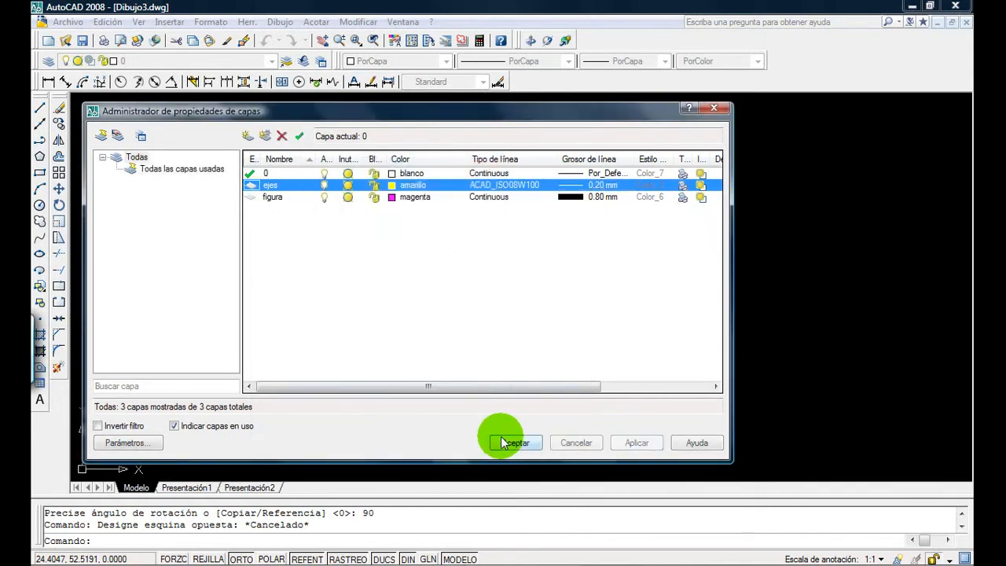
click(508, 441)
Move the hexagon and both circles to the figura layer.
click(539, 404)
click(383, 228)
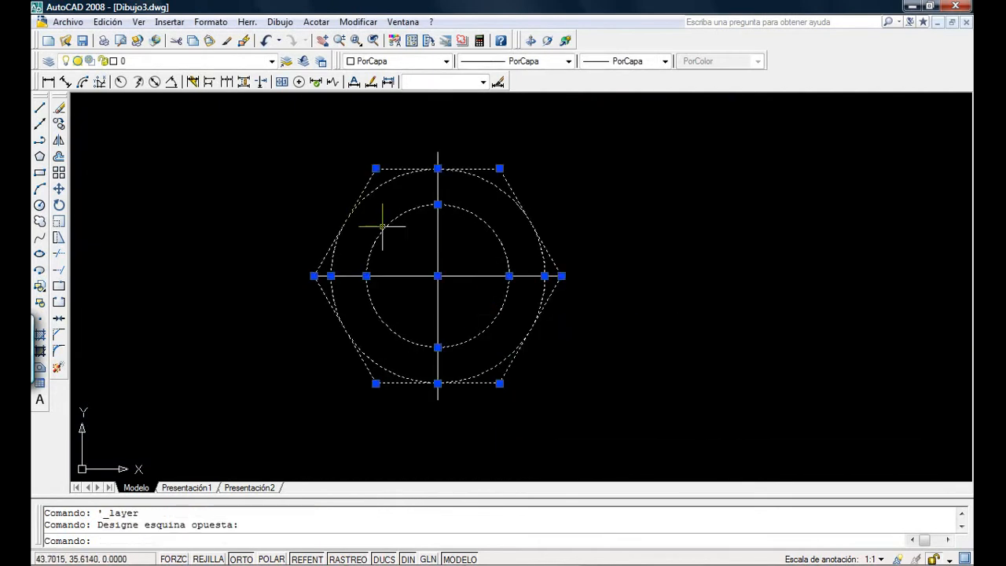
click(110, 61)
click(128, 99)
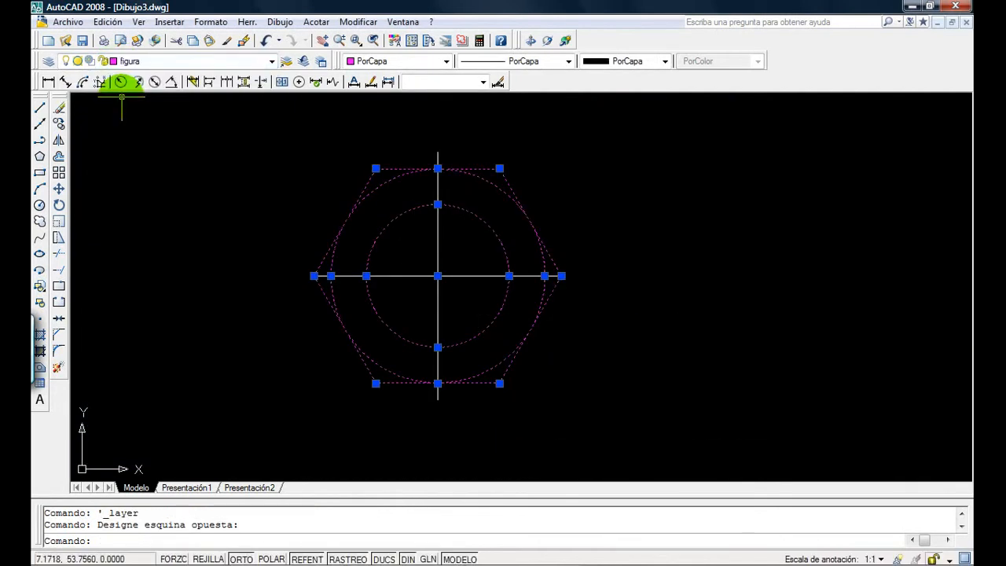
key(Escape)
Move the horizontal and vertical centre lines to the ejes layer.
click(452, 295)
click(401, 240)
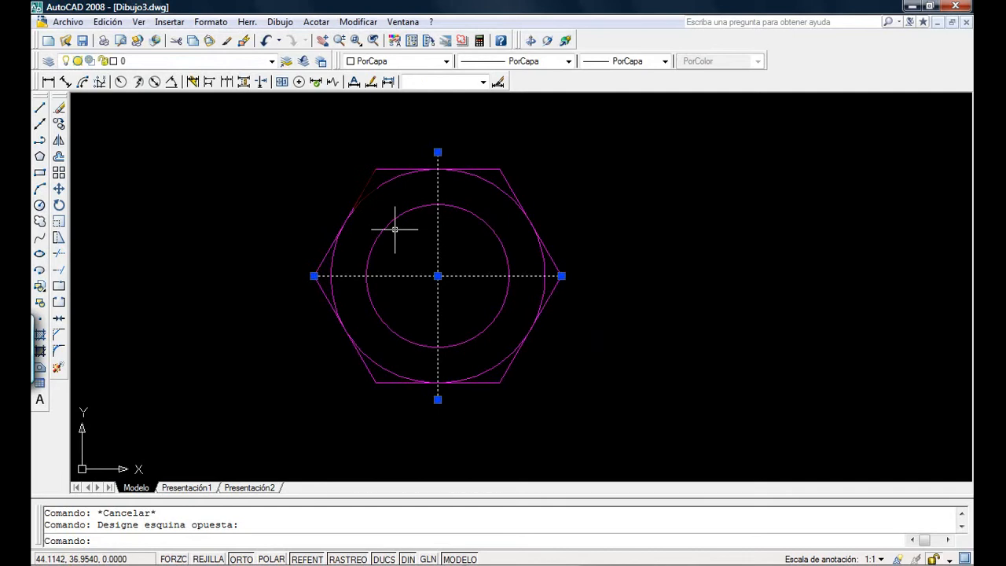
click(165, 60)
click(145, 88)
key(Escape)
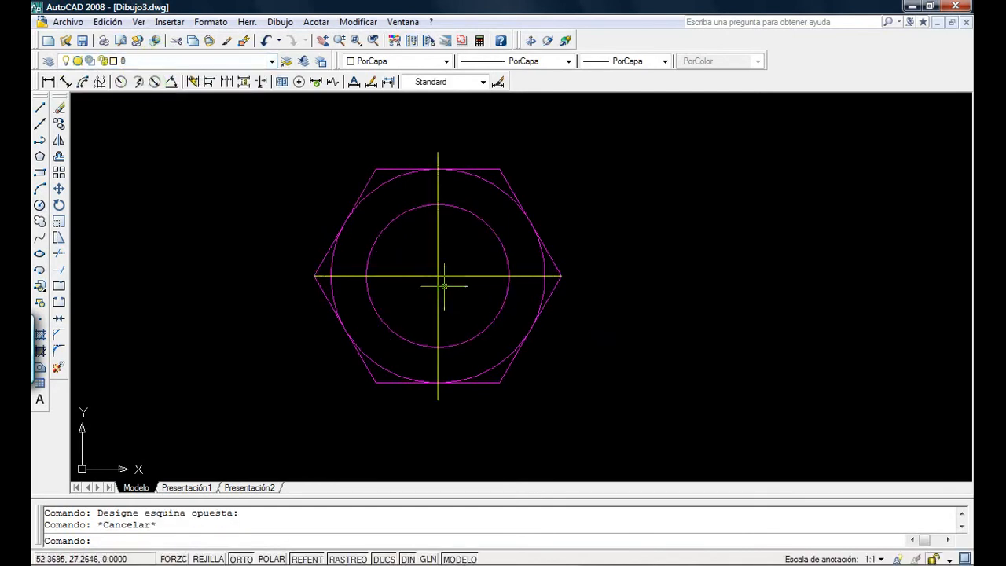
Examine up close how the linetype of the two centre lines is displayed.
scroll(445, 282, up, 4)
scroll(442, 283, down, 3)
middle_drag(410, 267, 459, 283)
scroll(480, 287, up, 3)
scroll(483, 293, down, 2)
click(506, 296)
click(489, 286)
key(Escape)
Check the linetype assigned to the ejes layer without changing it, and inspect the centre lines in the drawing again.
click(48, 61)
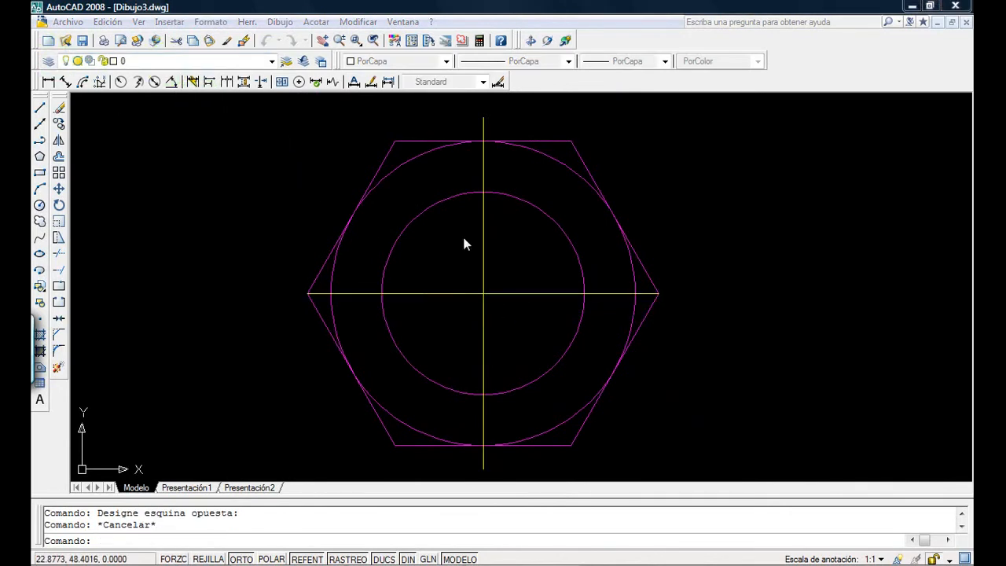
click(470, 186)
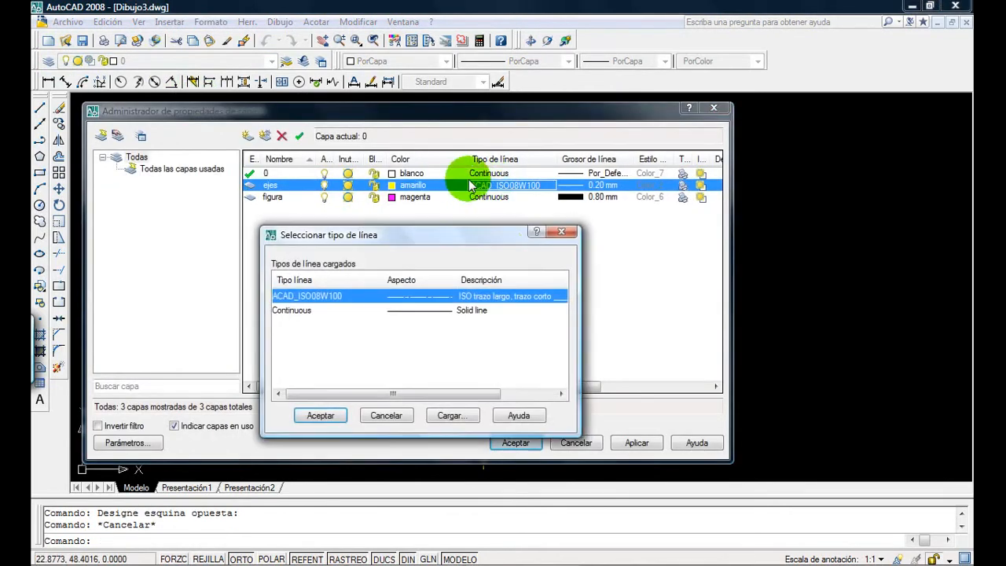
click(561, 231)
click(515, 443)
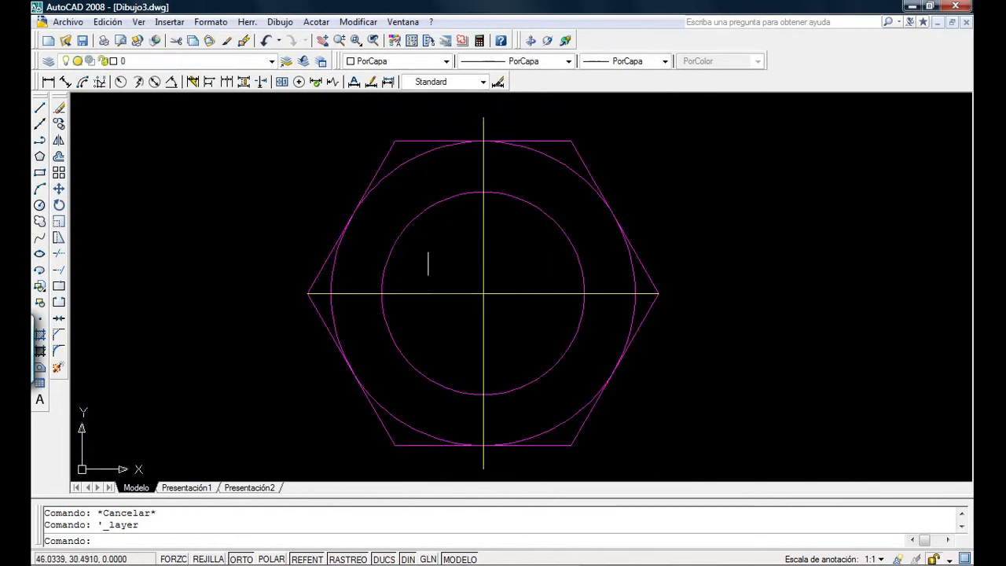
middle_drag(494, 288, 493, 284)
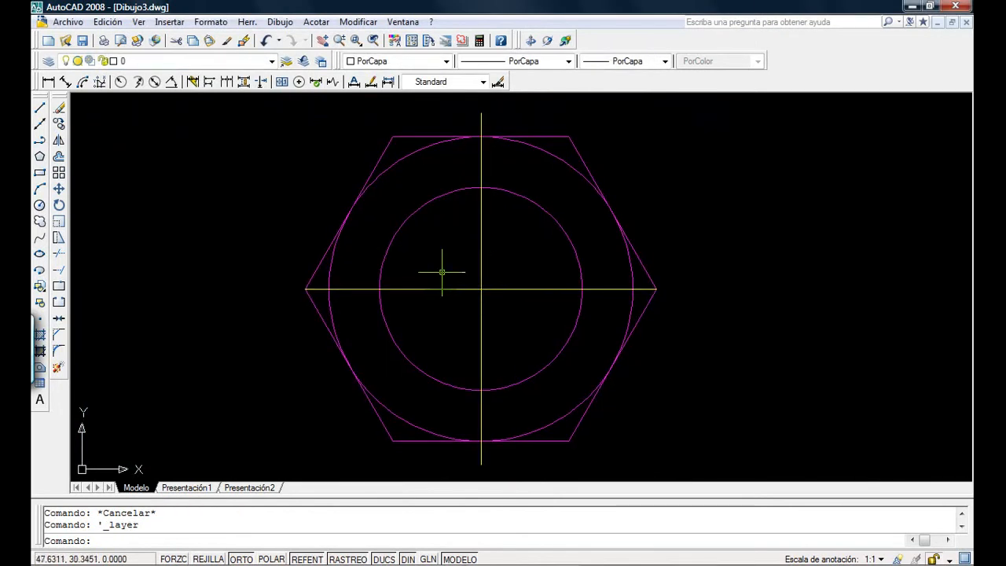
scroll(566, 291, up, 10)
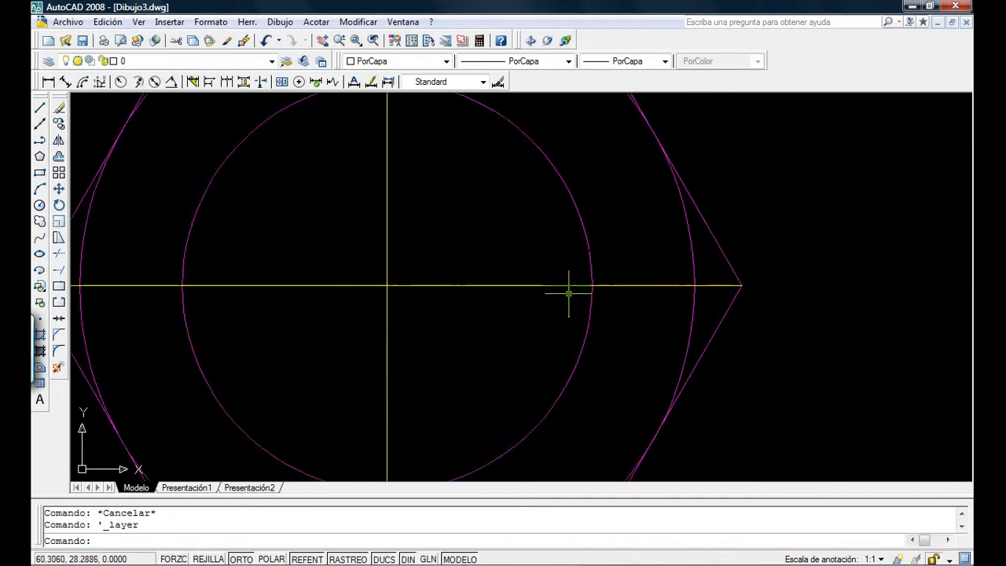
scroll(558, 277, down, 10)
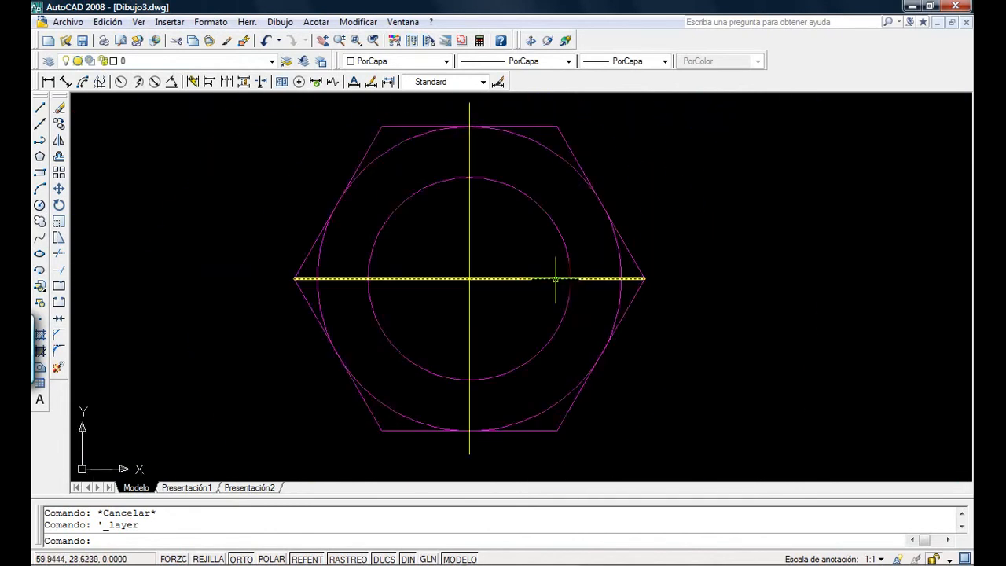
middle_drag(552, 281, 580, 296)
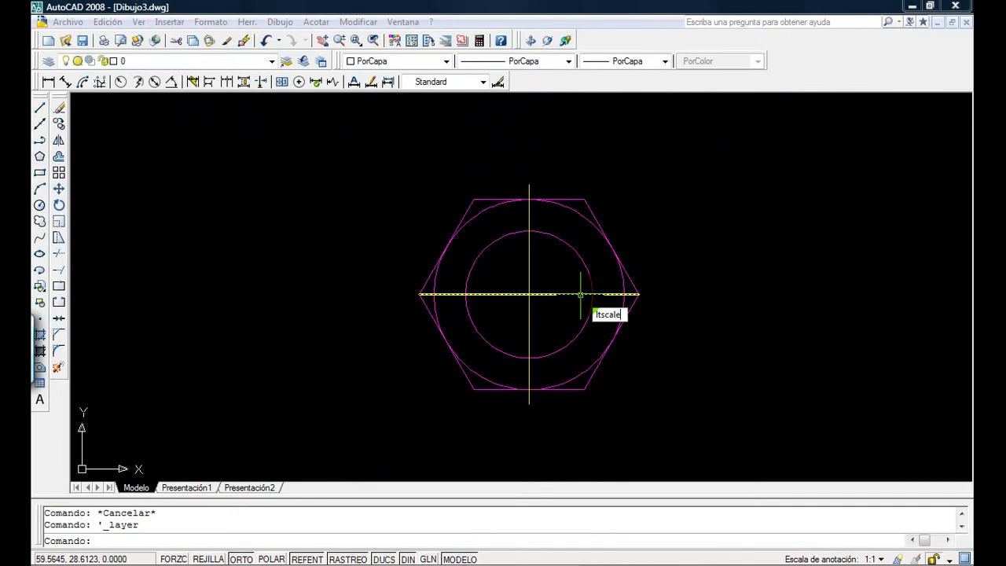
Set the global linetype scale (LTSCALE) to 0.1, regenerate the drawing and inspect the centre lines' dash pattern.
key(Return)
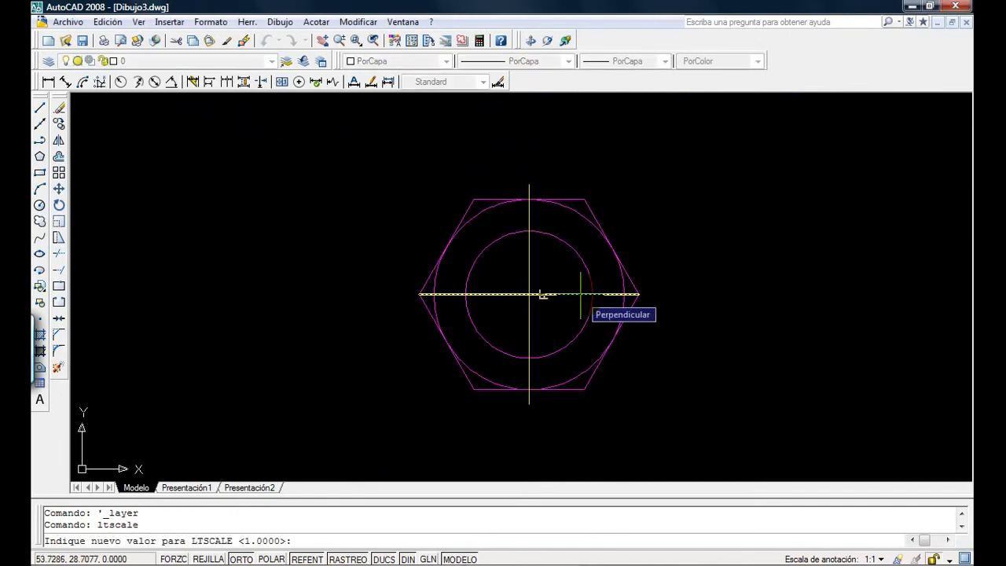
text(0.1)
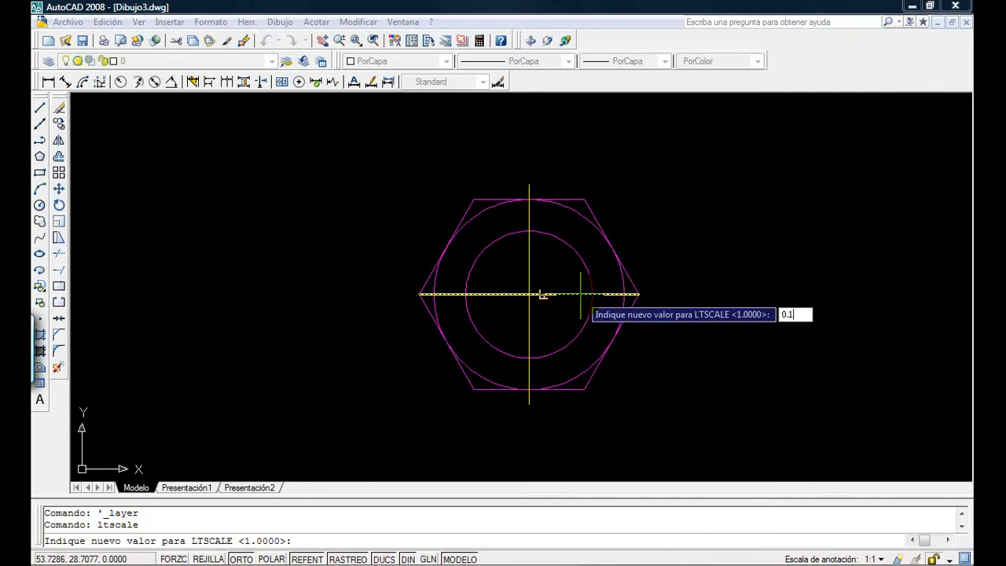
key(Return)
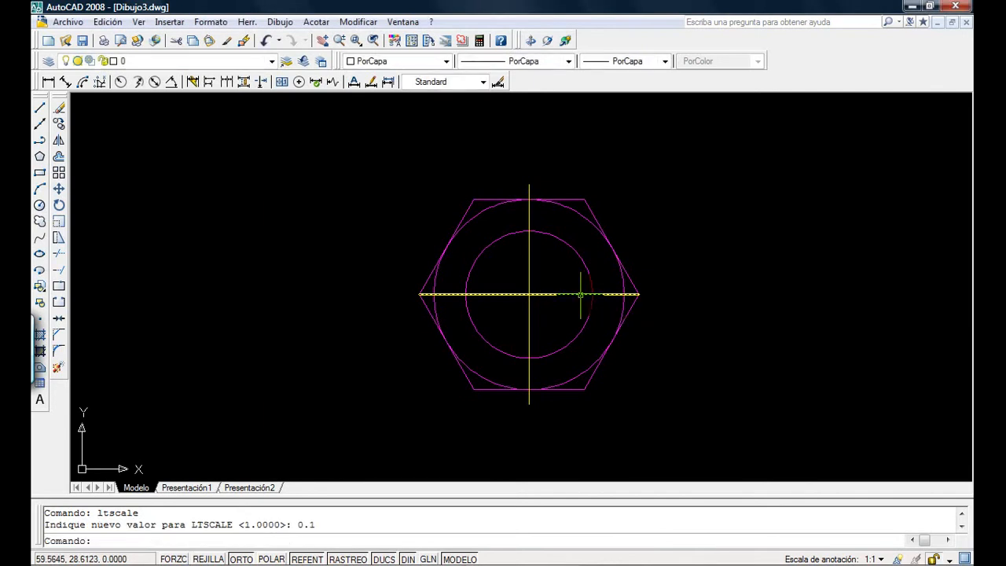
text(regen)
key(Return)
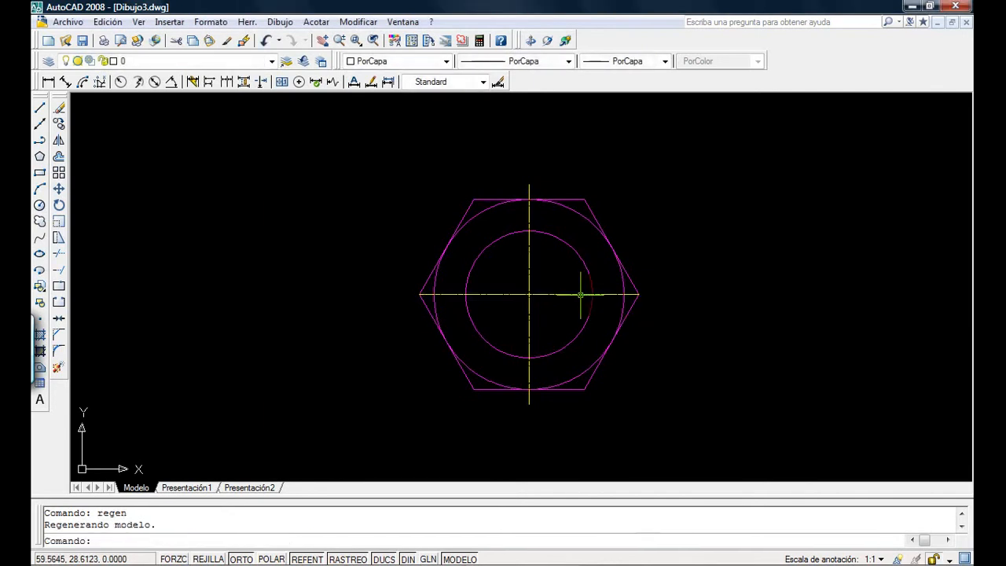
scroll(512, 313, up, 5)
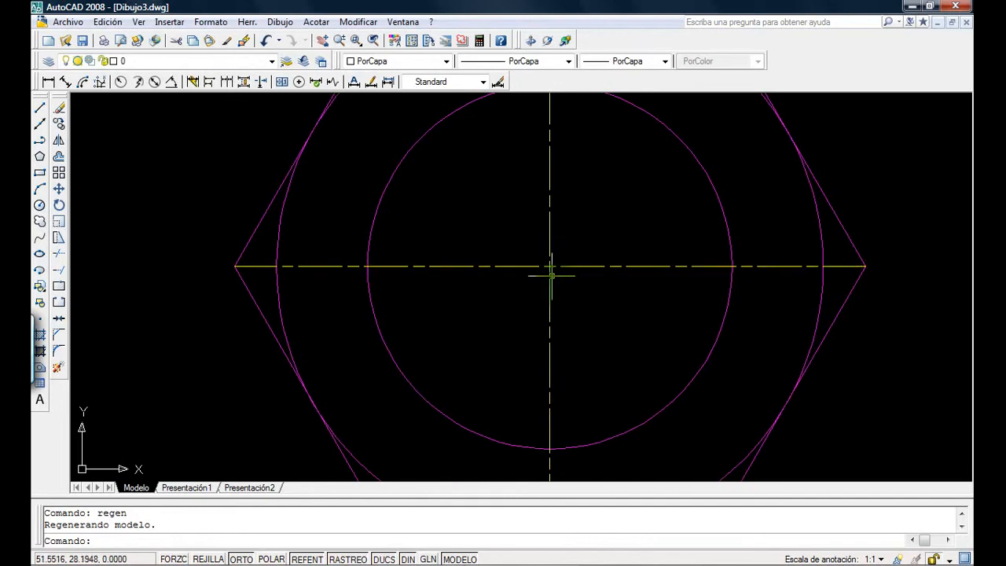
scroll(575, 275, down, 2)
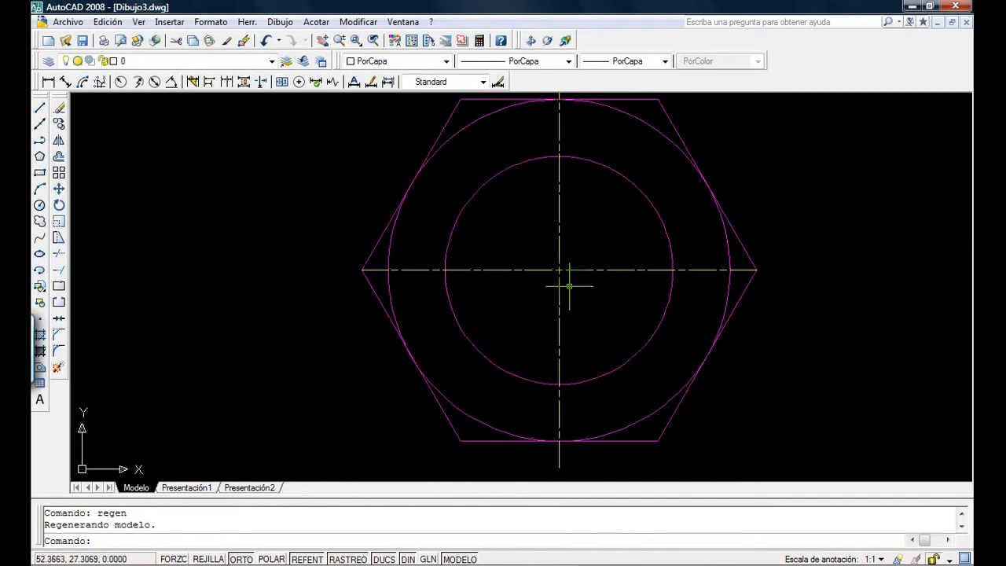
middle_drag(569, 285, 546, 289)
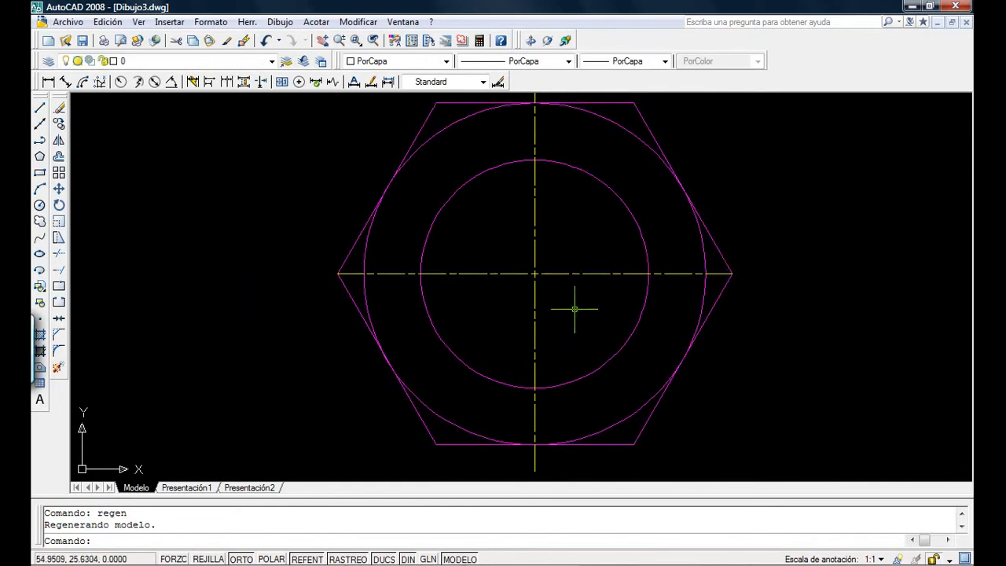
Try a global linetype scale of 0.4 and regenerate the drawing to refresh the centre lines.
text(ltscale)
key(Return)
text(0.)
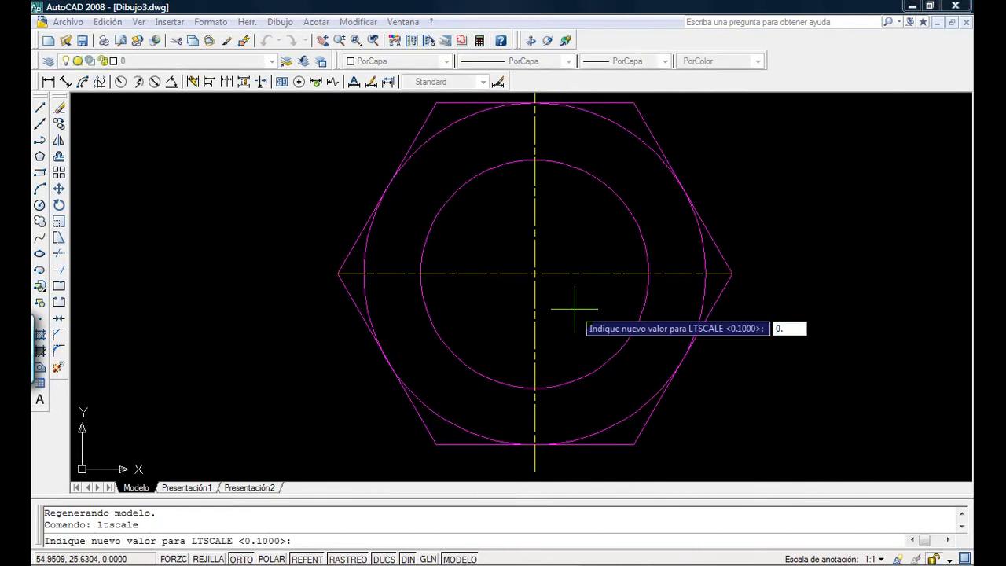
text(4)
key(Return)
text(regen)
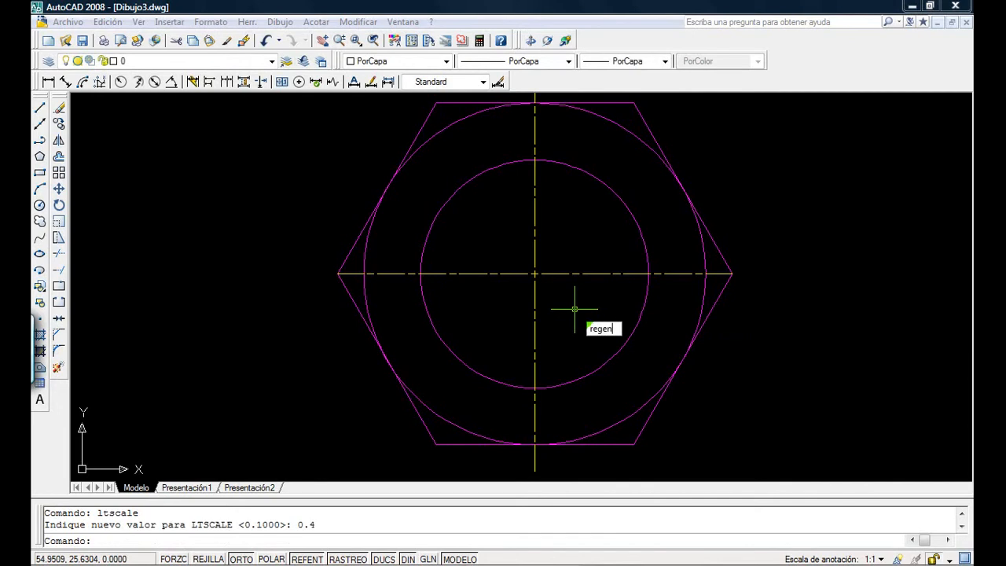
text(ç)
key(Return)
text(re)
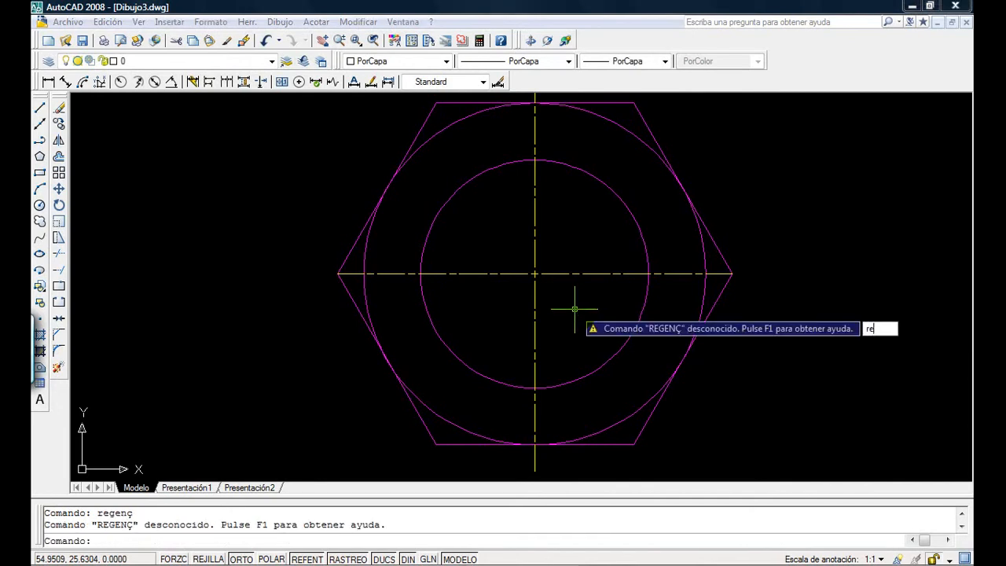
text(gen)
key(Return)
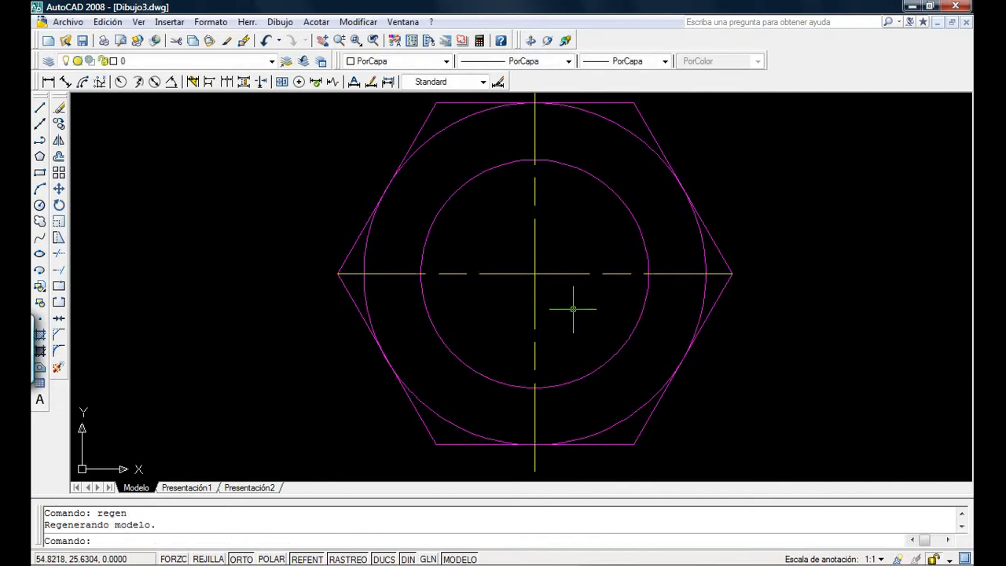
Set the global linetype scale to 0.3 and regenerate the drawing.
text(ltscale)
key(Return)
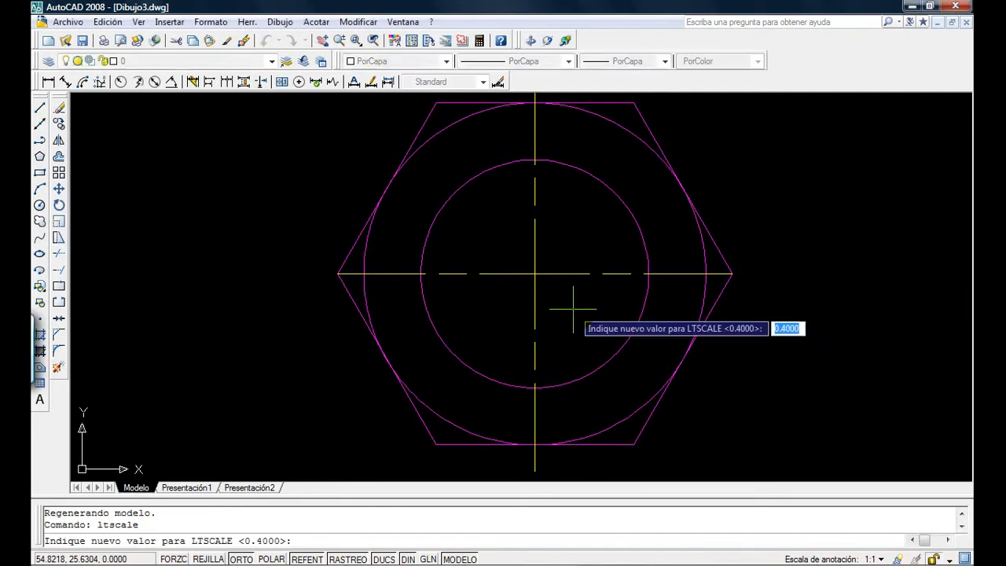
text(0.3)
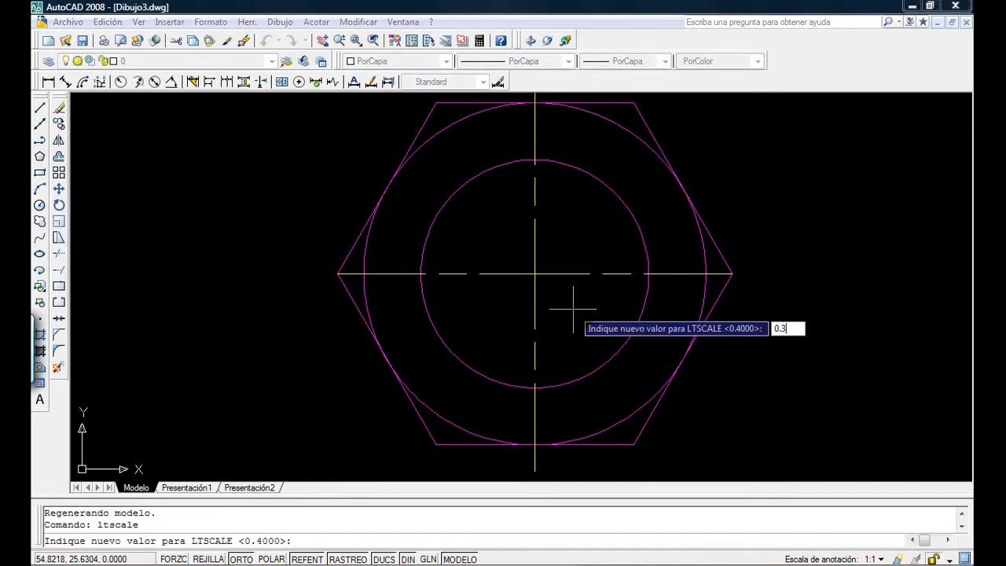
key(Return)
text(re)
key(Return)
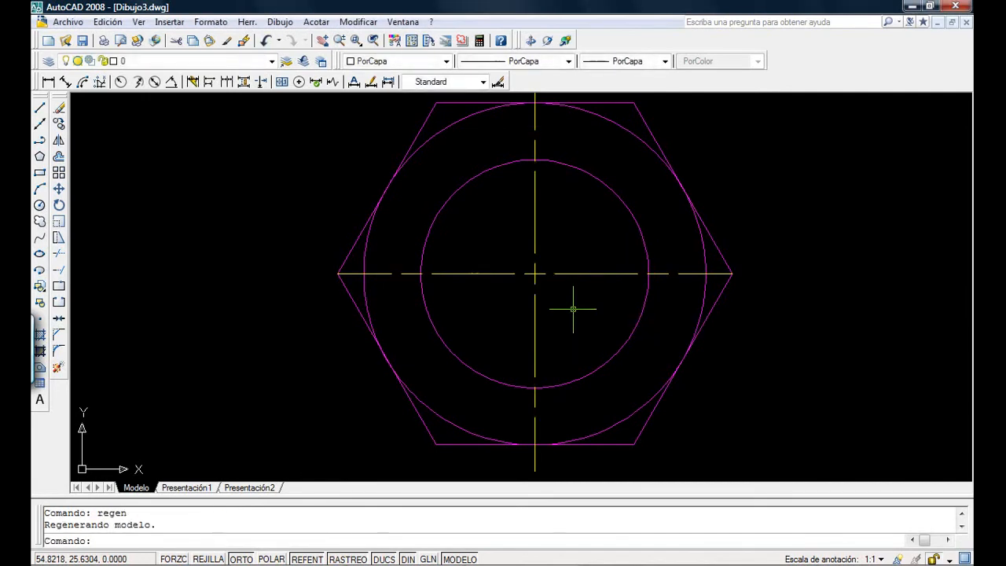
Turn on lineweight display for the finished hexagon figure.
scroll(579, 317, down, 3)
mouse_move(585, 292)
middle_down()
mouse_move(494, 280)
mouse_move(513, 271)
middle_up()
scroll(494, 276, up, 2)
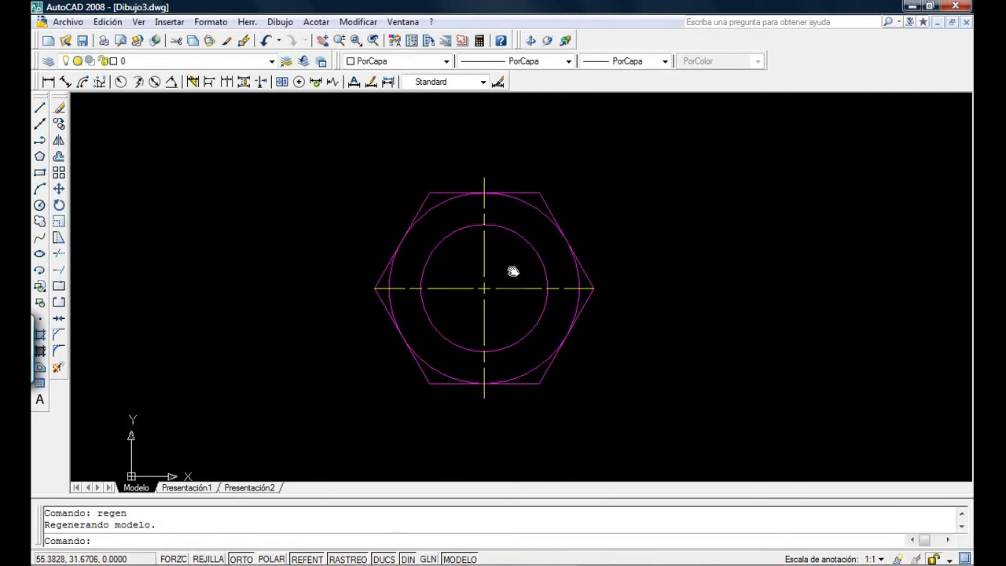
click(429, 559)
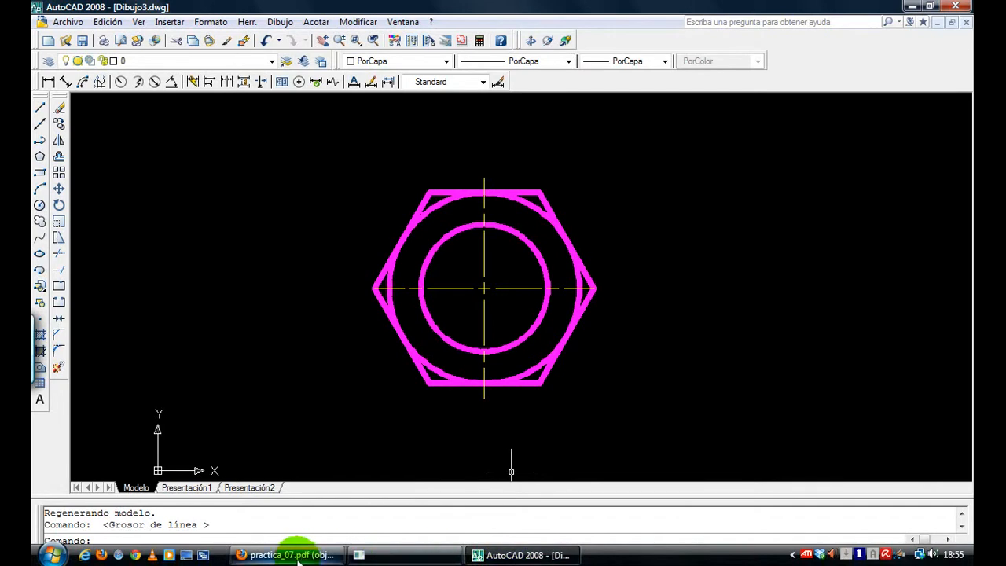
Switch to Firefox, close the practice 7 PDF and open the Práctica 8 PDF from the exercise list.
click(292, 548)
click(462, 11)
click(388, 114)
scroll(460, 183, up, 10)
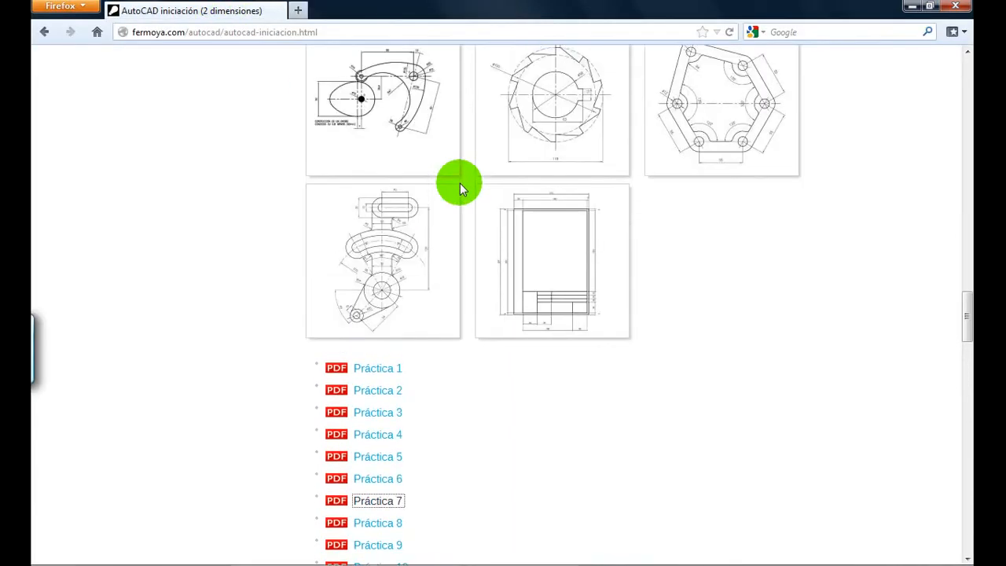
scroll(461, 189, up, 15)
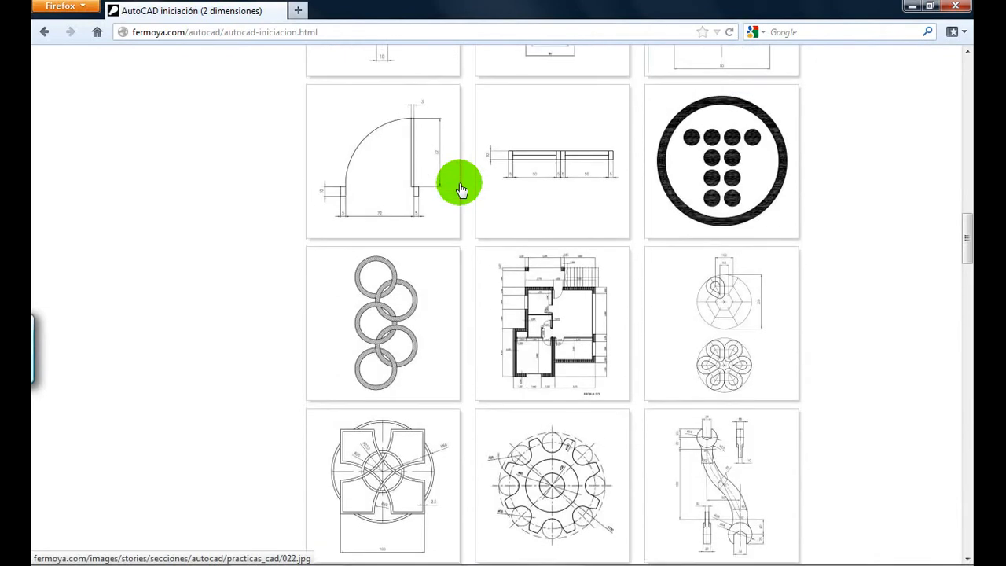
scroll(462, 190, up, 5)
scroll(460, 188, down, 2)
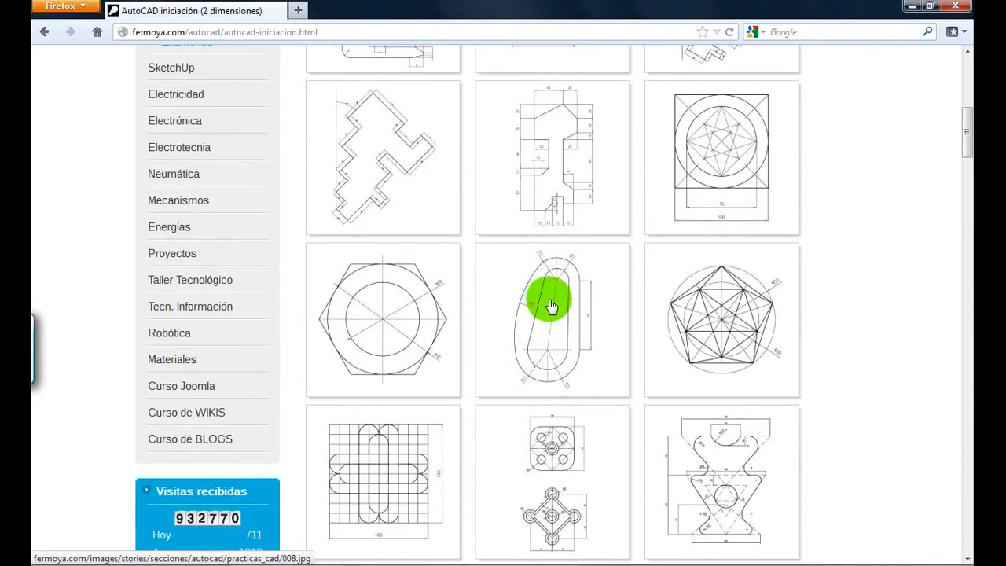
scroll(551, 303, down, 15)
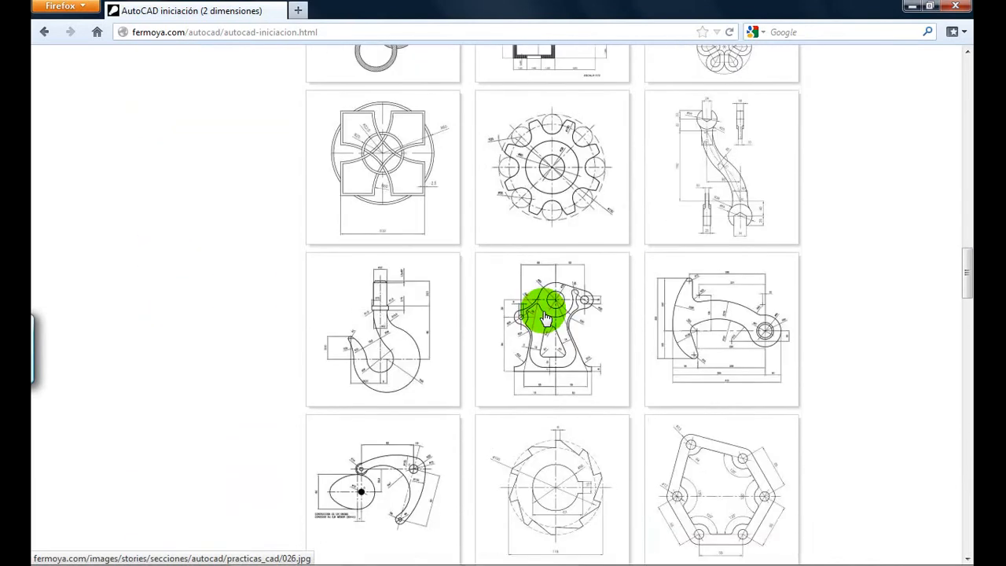
scroll(543, 313, up, 3)
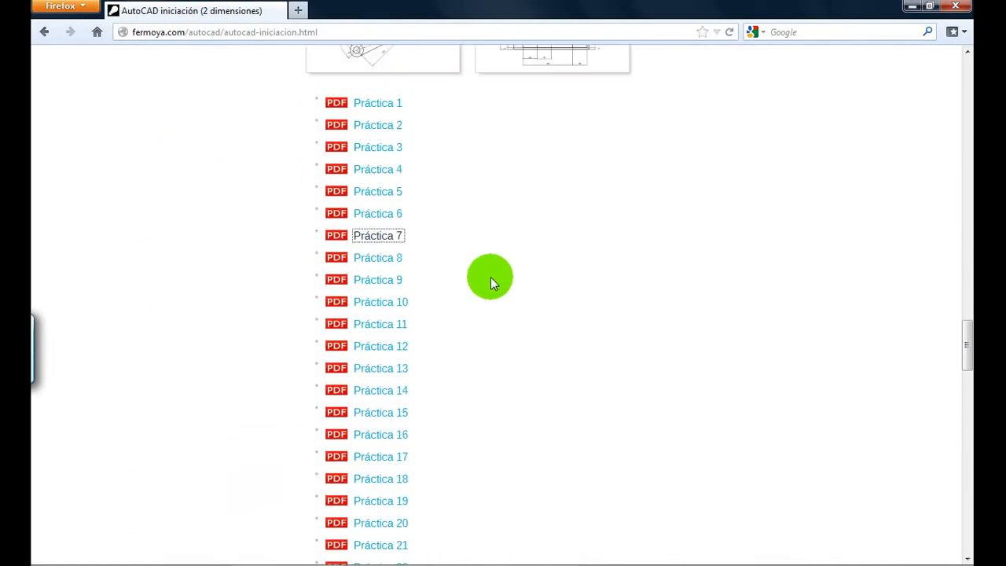
click(401, 265)
Zoom out the practice 8 PDF and examine the figure's radii, centre lines and distance between centres.
scroll(700, 311, down, 3)
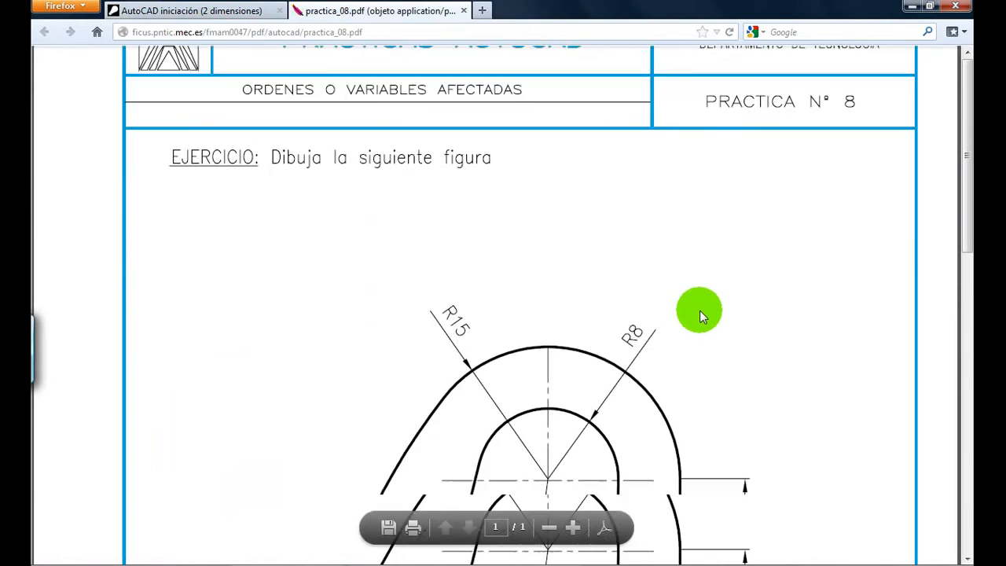
click(550, 527)
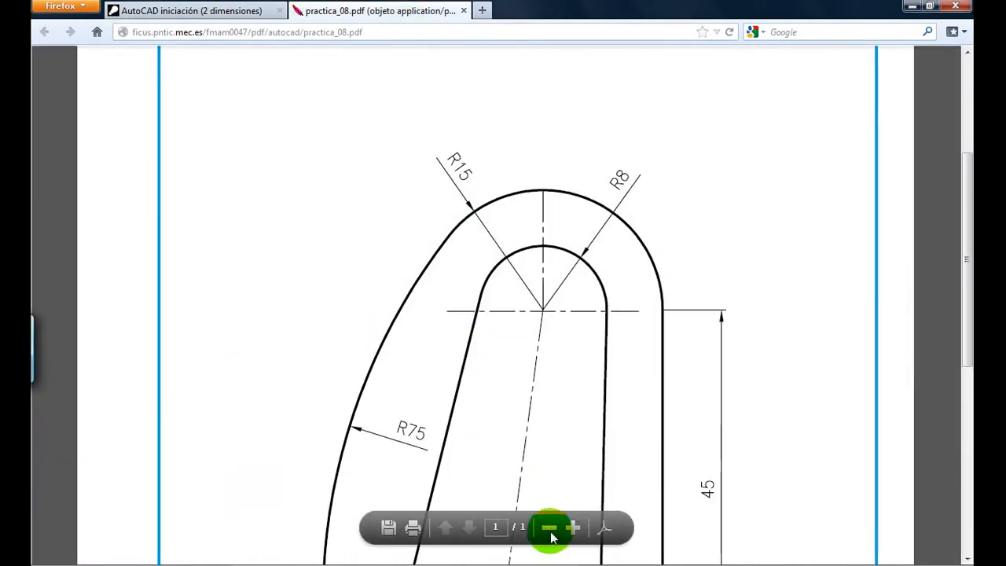
click(549, 527)
scroll(542, 258, down, 3)
scroll(542, 258, up, 1)
scroll(541, 259, up, 1)
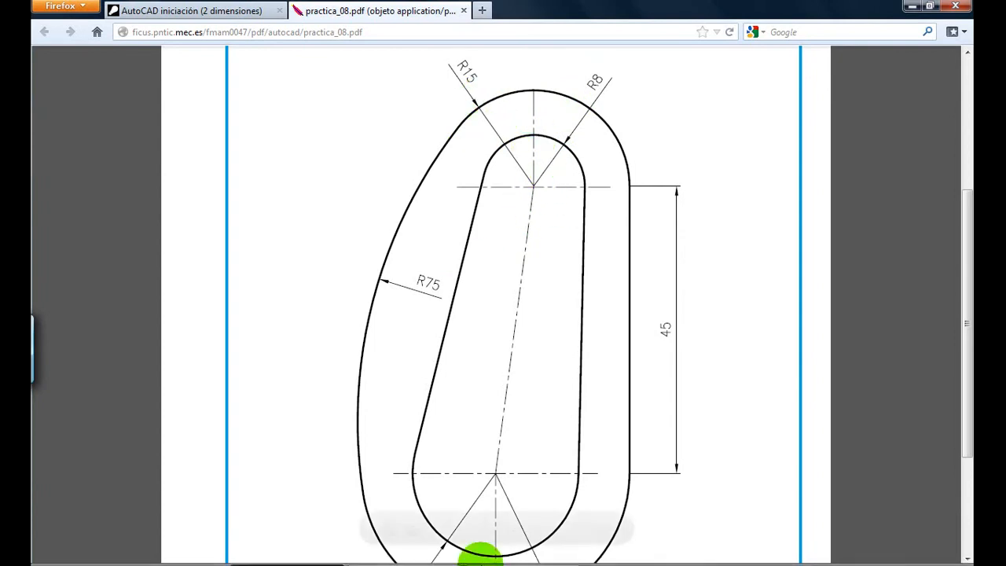
Switch to AutoCAD and create a new drawing from the acad.dwt template.
click(503, 560)
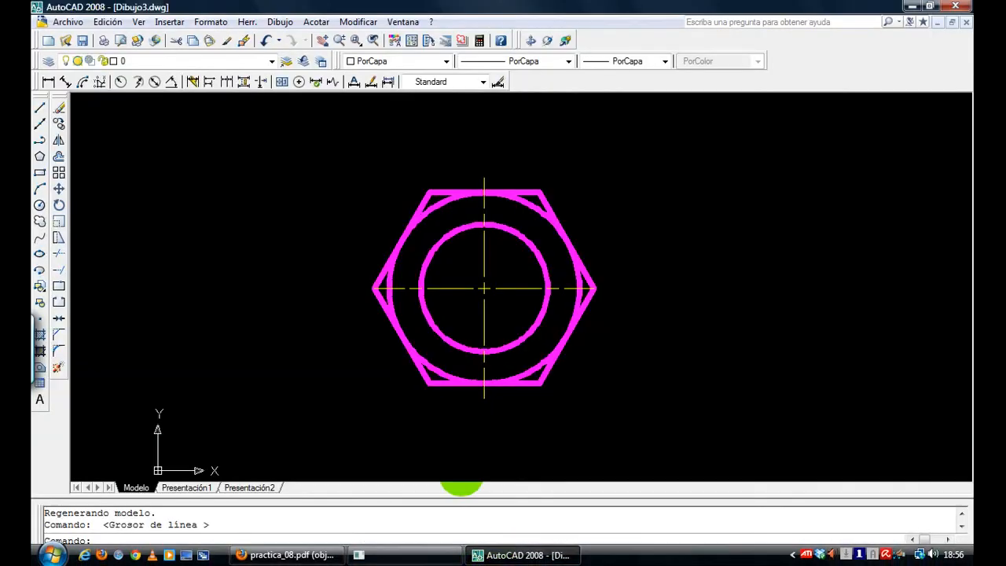
click(48, 40)
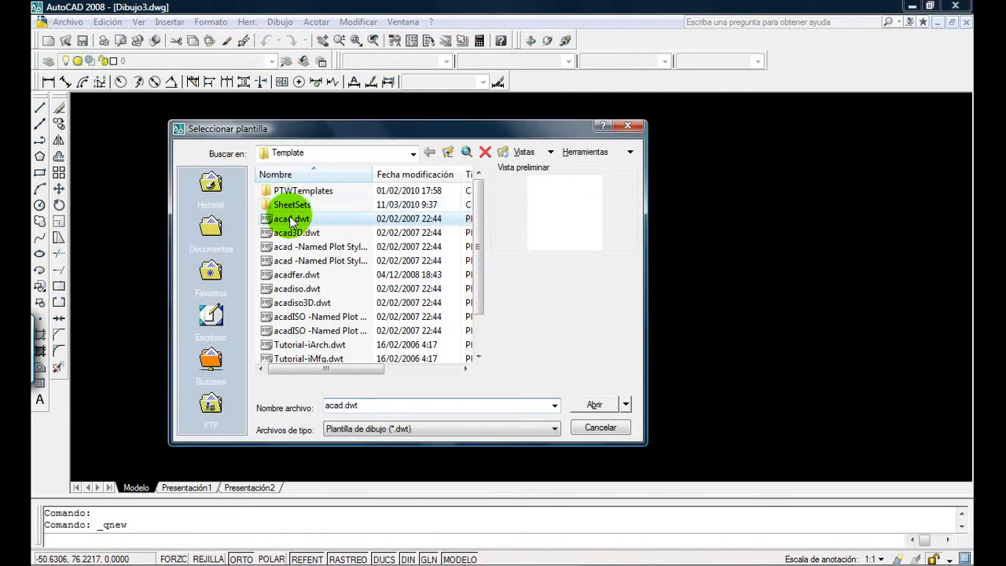
double_click(290, 217)
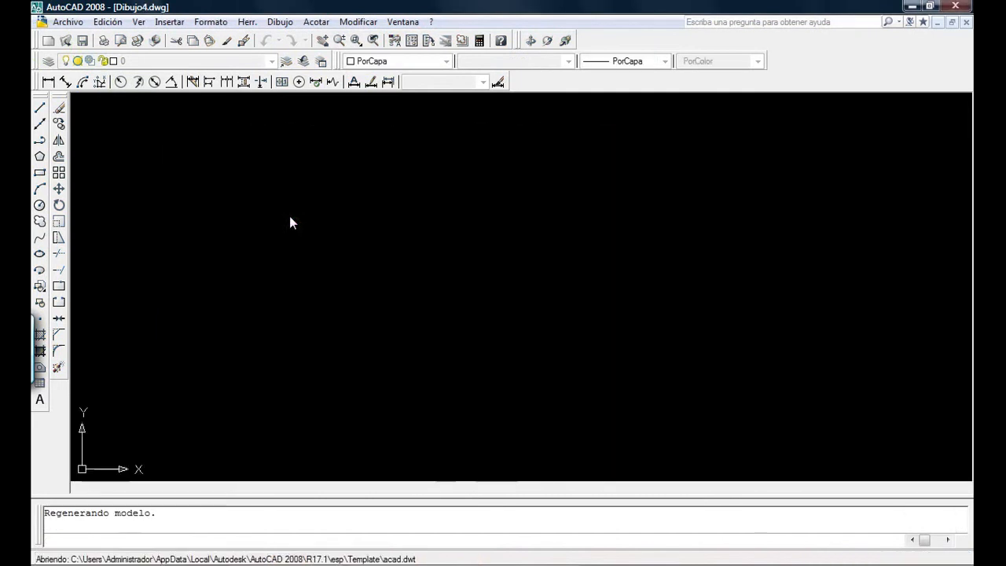
Draw a circle of radius 8 near the middle of the empty drawing area.
click(40, 205)
click(465, 254)
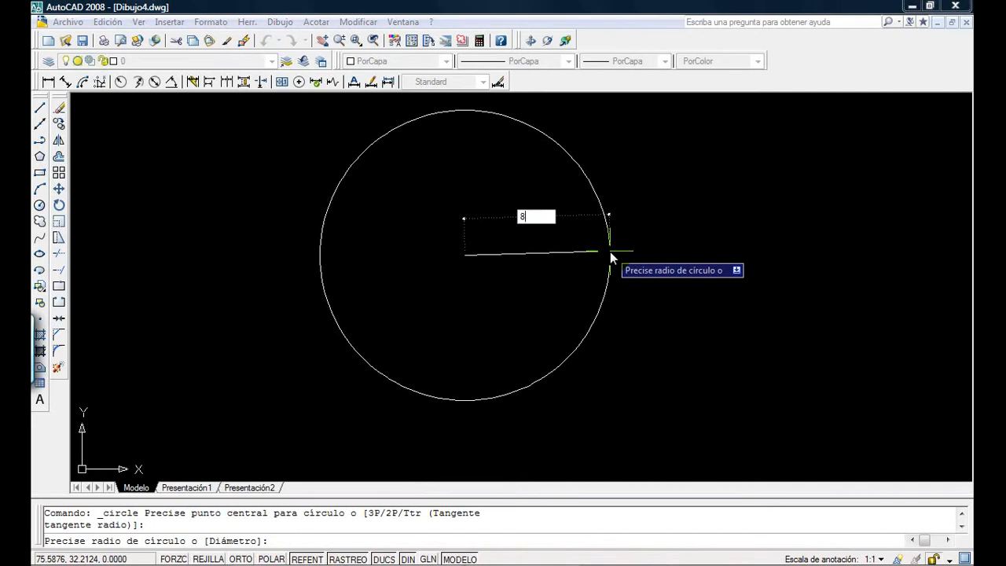
key(Return)
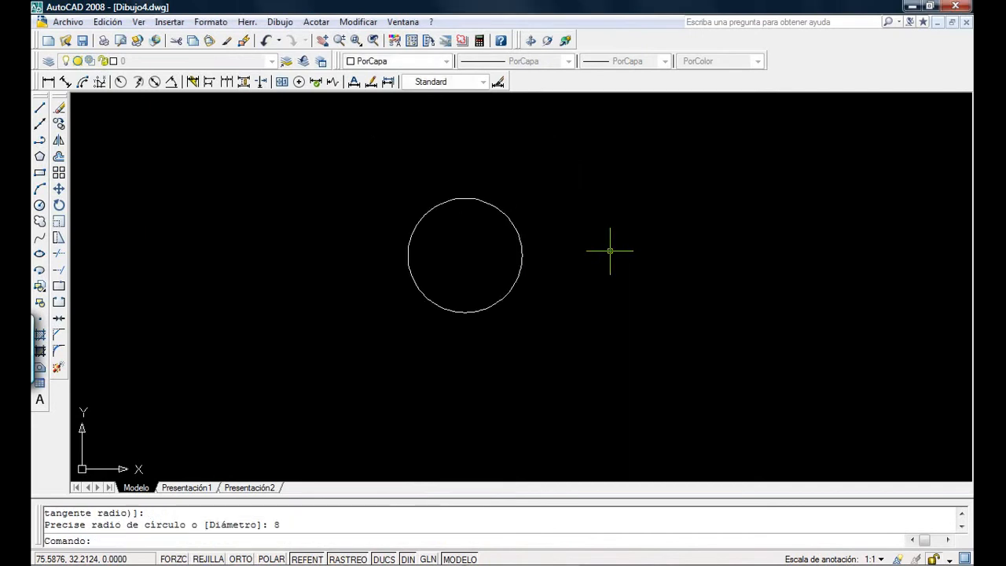
Draw a concentric circle of radius 15, snapping to the centre of the radius 8 circle.
key(Return)
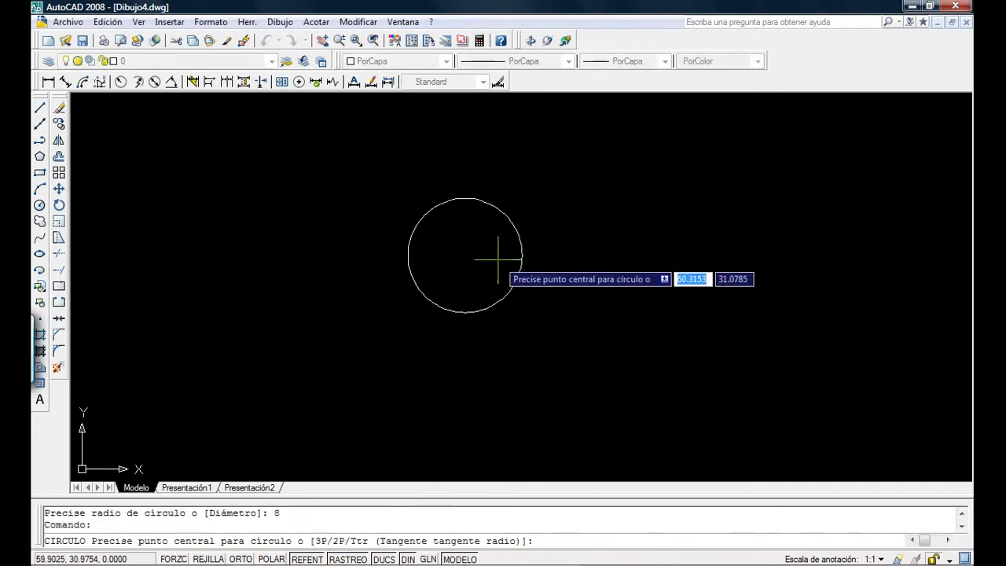
shift+right_click(408, 255)
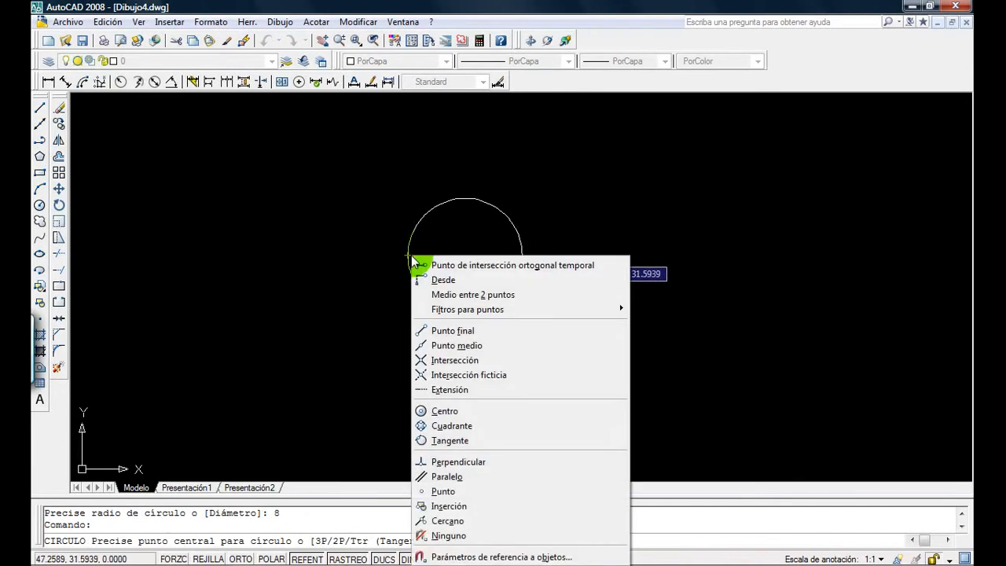
click(478, 411)
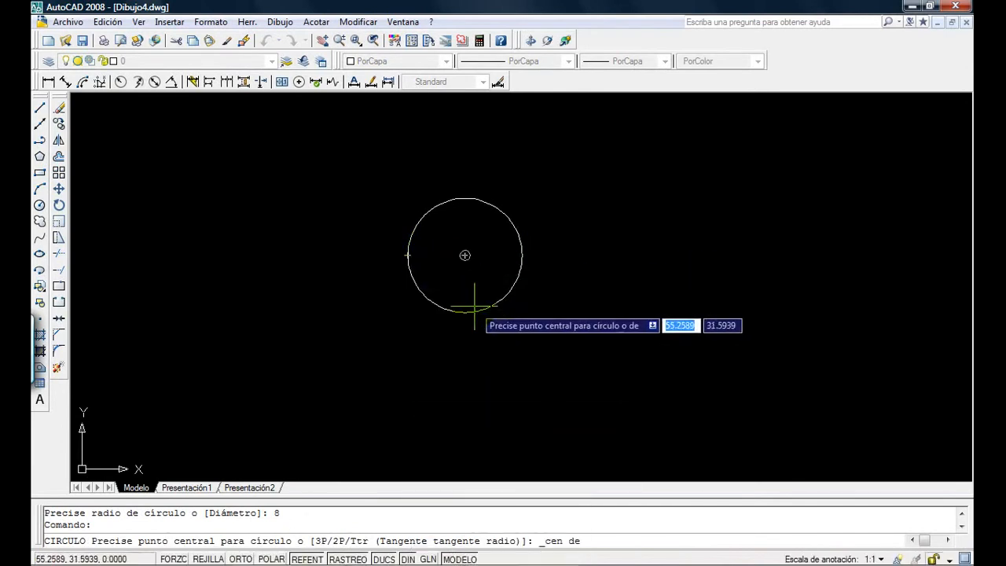
click(465, 255)
text(15)
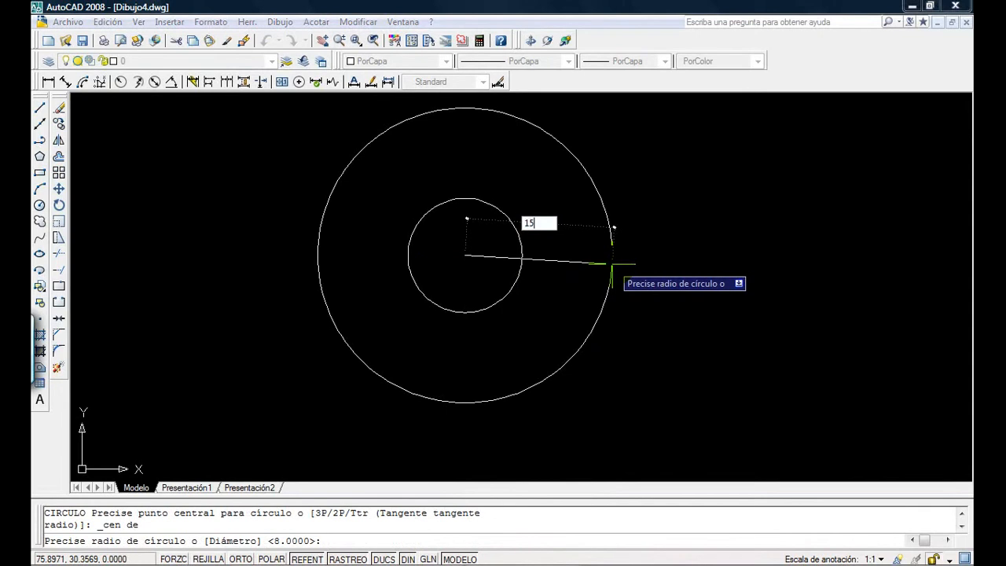
key(Return)
scroll(446, 281, down, 4)
middle_drag(445, 280, 411, 225)
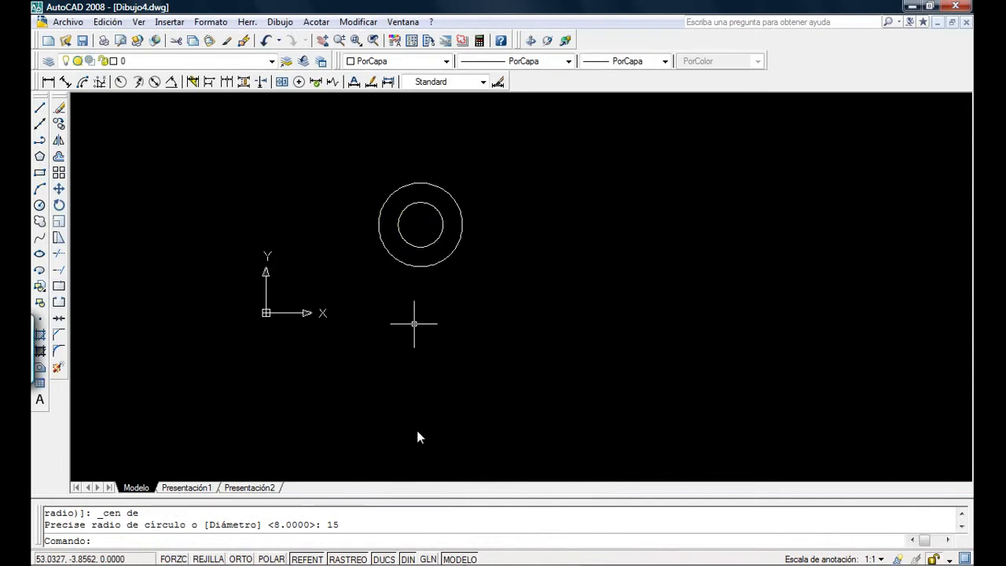
Check the length of the straight outer side in the practice 8 PDF in Firefox, and return to AutoCAD.
click(324, 554)
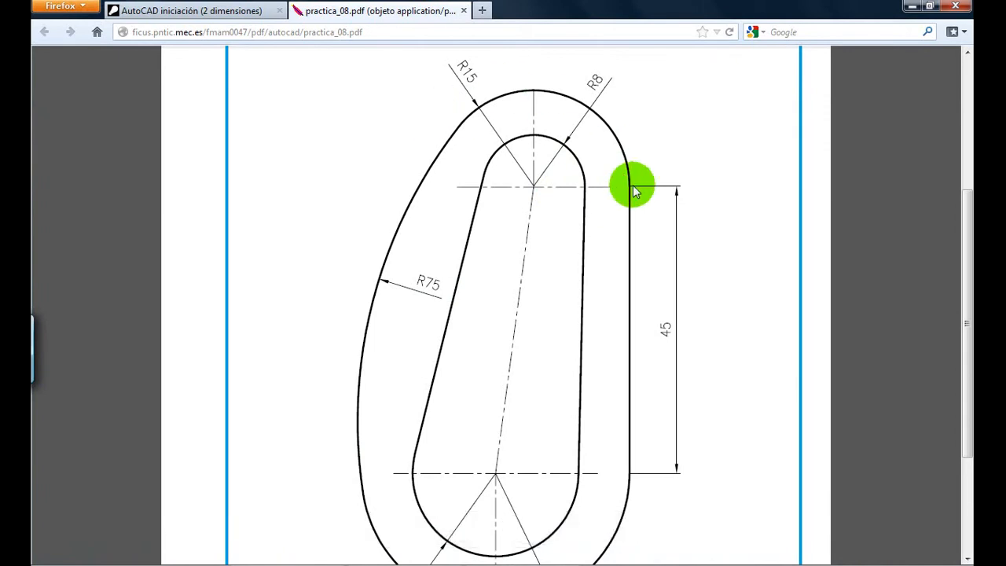
scroll(627, 468, down, 2)
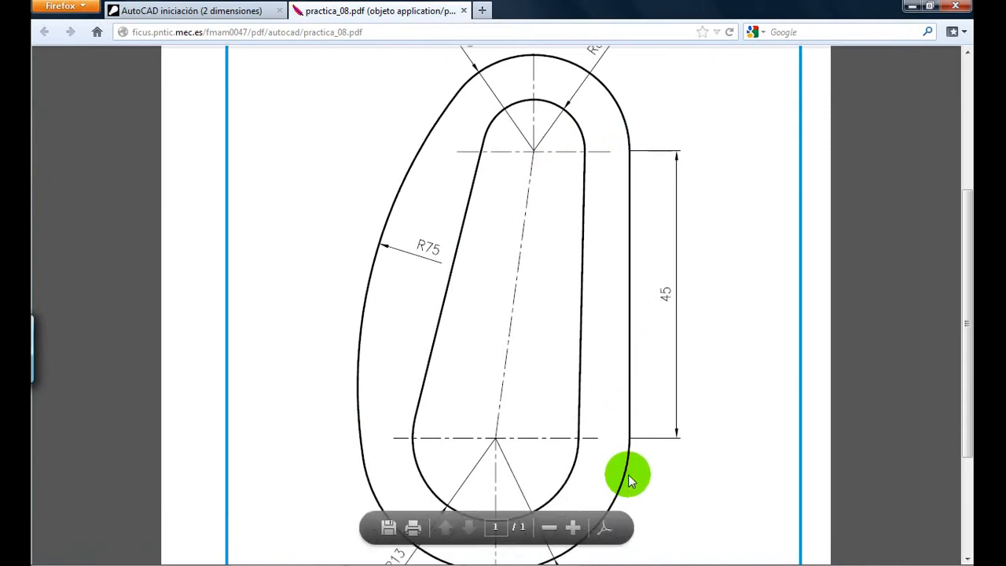
click(472, 555)
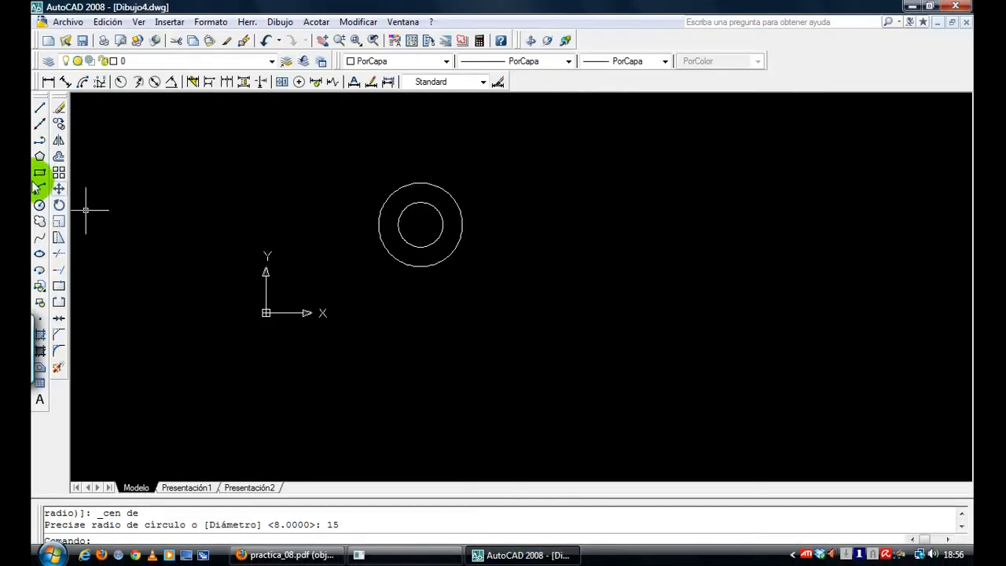
Draw a vertical line 45 long downwards from the right quadrant of the radius 15 circle, with ortho mode on.
click(39, 108)
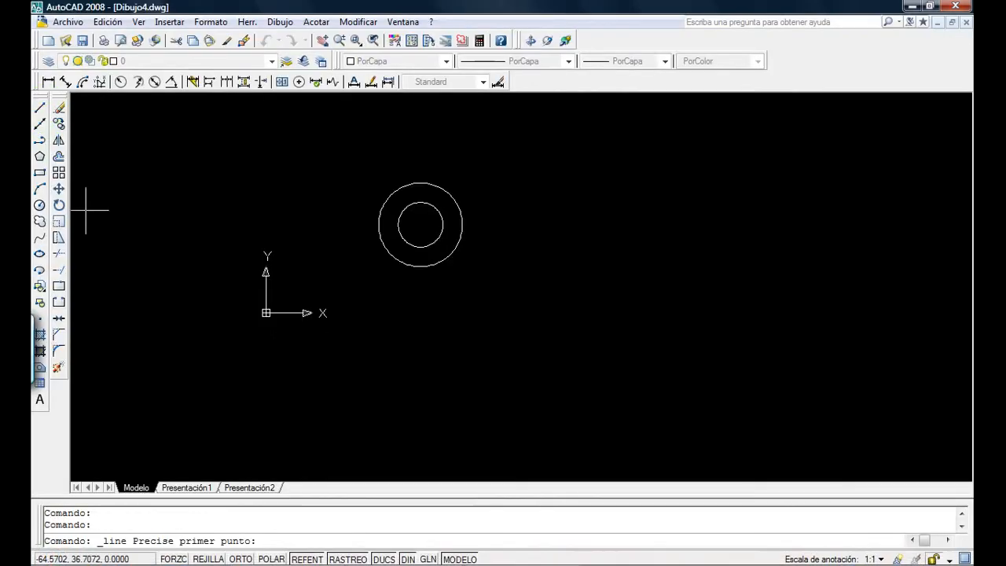
click(461, 225)
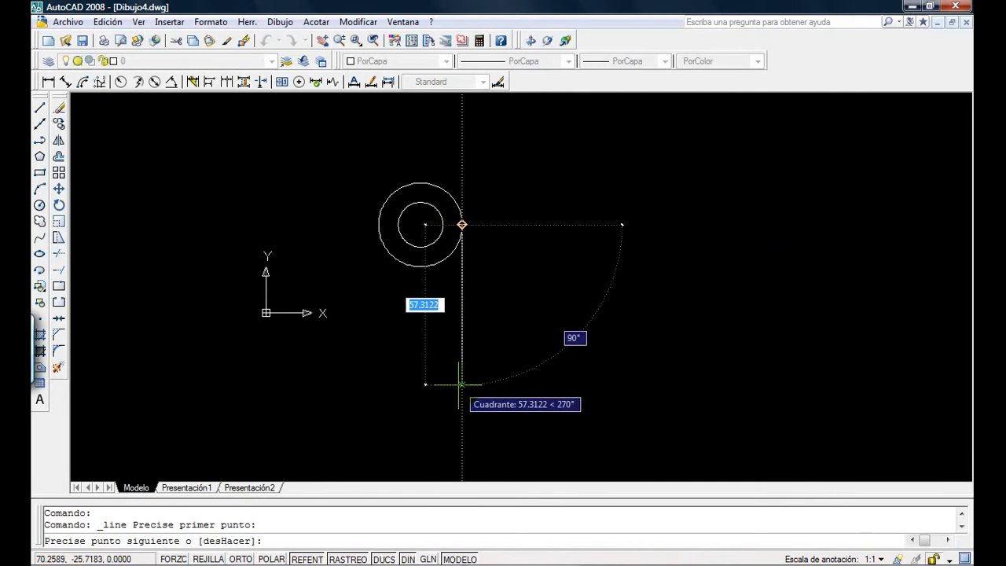
text(45)
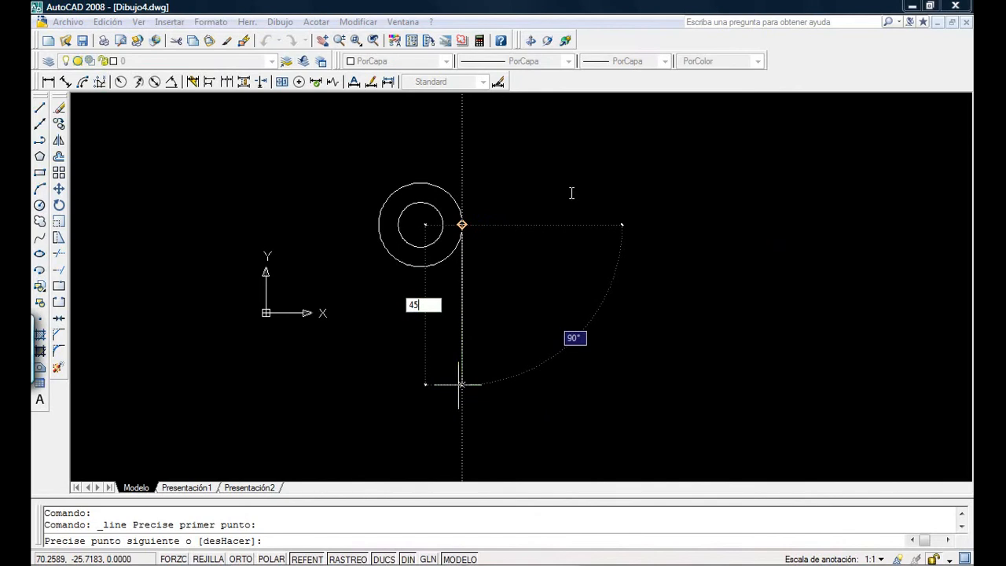
key(F8)
text(45)
key(Return)
key(Return)
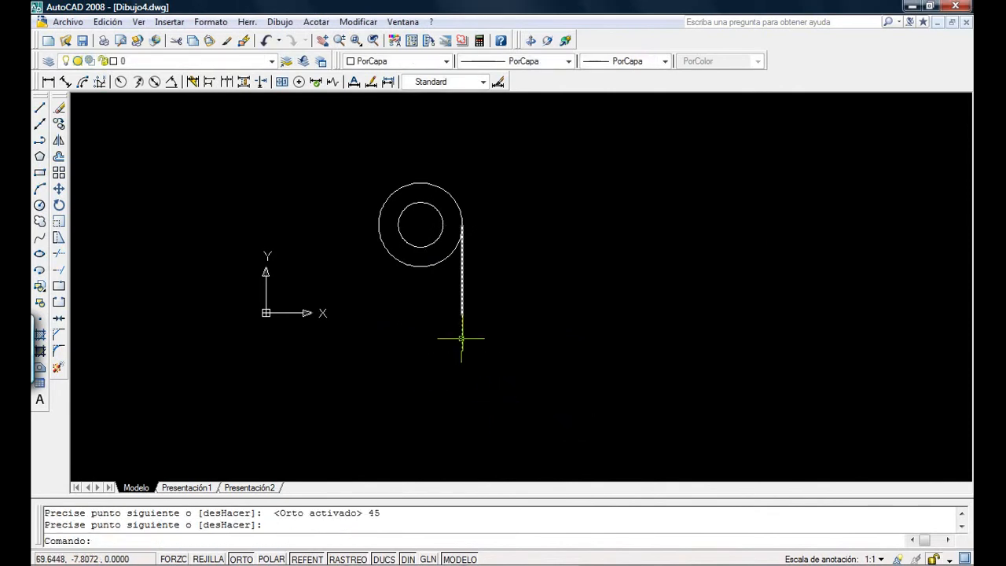
Check the radii of the two lower arcs in the practice 8 PDF in Firefox, and return to AutoCAD.
click(292, 555)
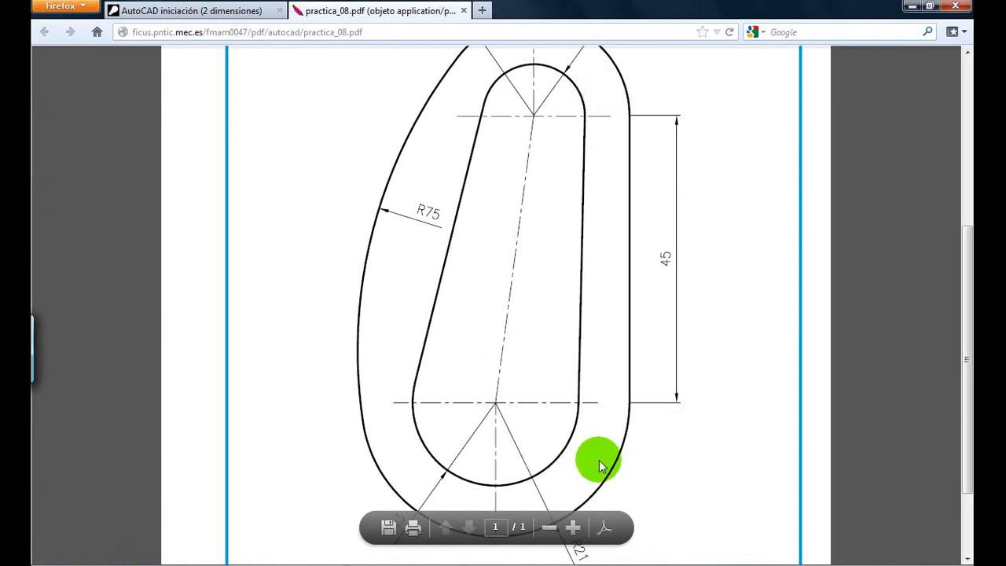
scroll(601, 444, down, 3)
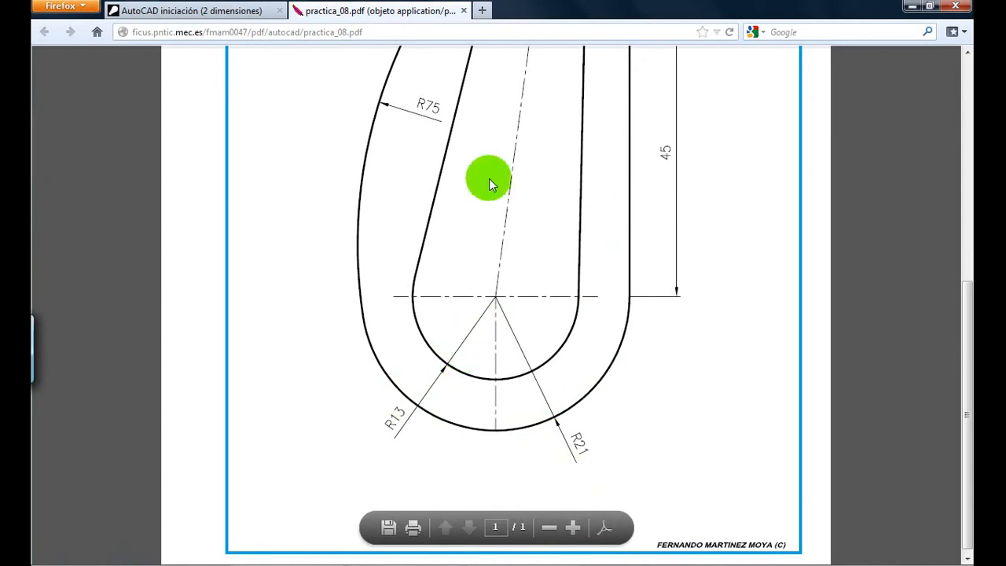
click(500, 557)
Draw a circle of radius 21 in the empty area to the right of the vertical line.
click(39, 205)
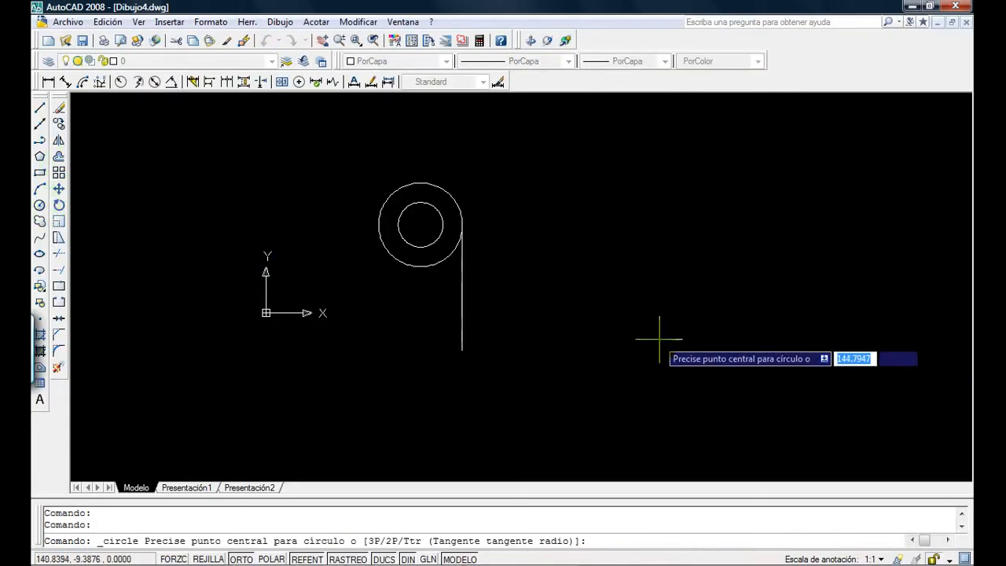
click(647, 254)
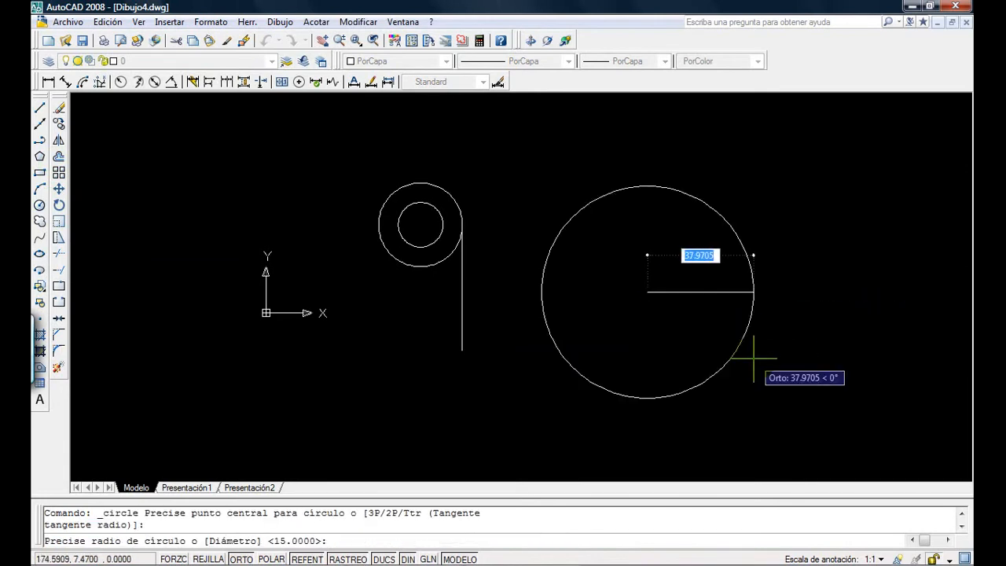
text(21)
key(Return)
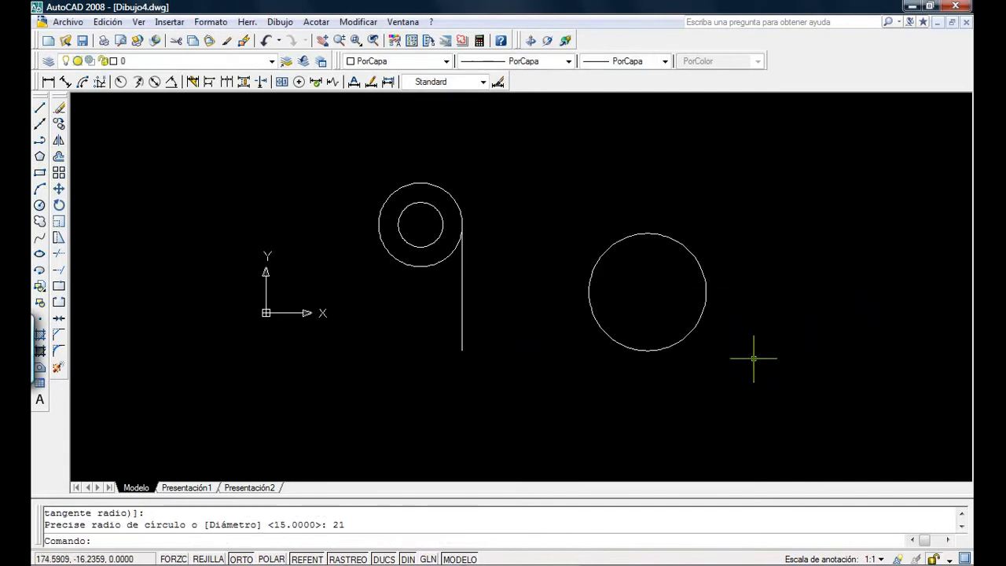
Draw a concentric circle of radius 13, snapping to the centre of the radius 21 circle.
key(Return)
shift+right_click(730, 351)
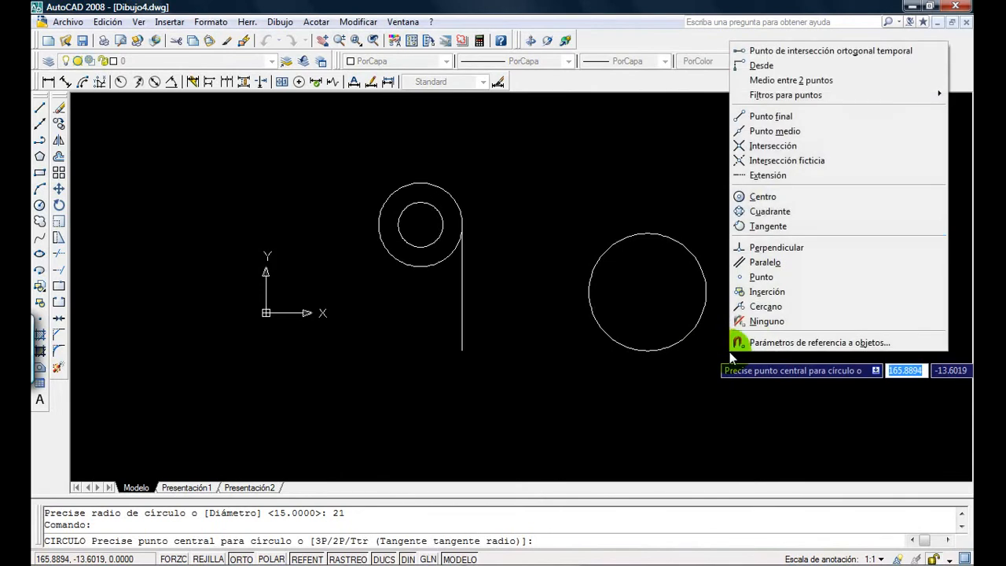
click(753, 203)
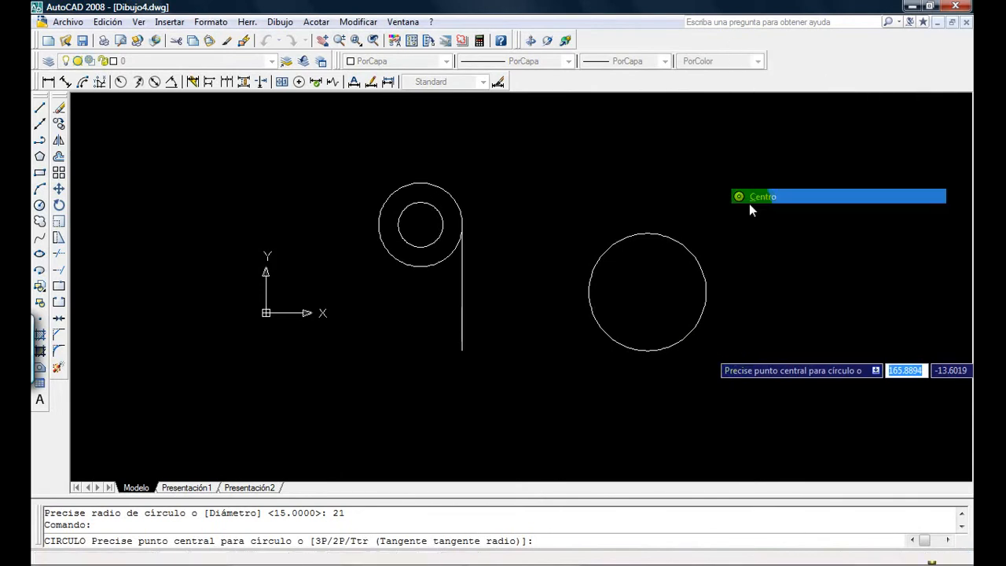
click(654, 294)
text(13)
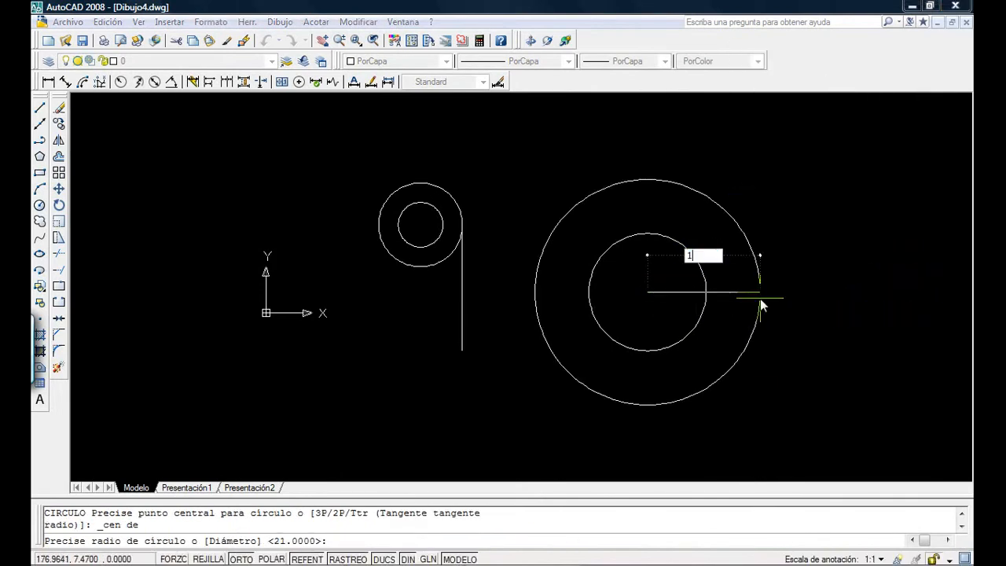
key(Return)
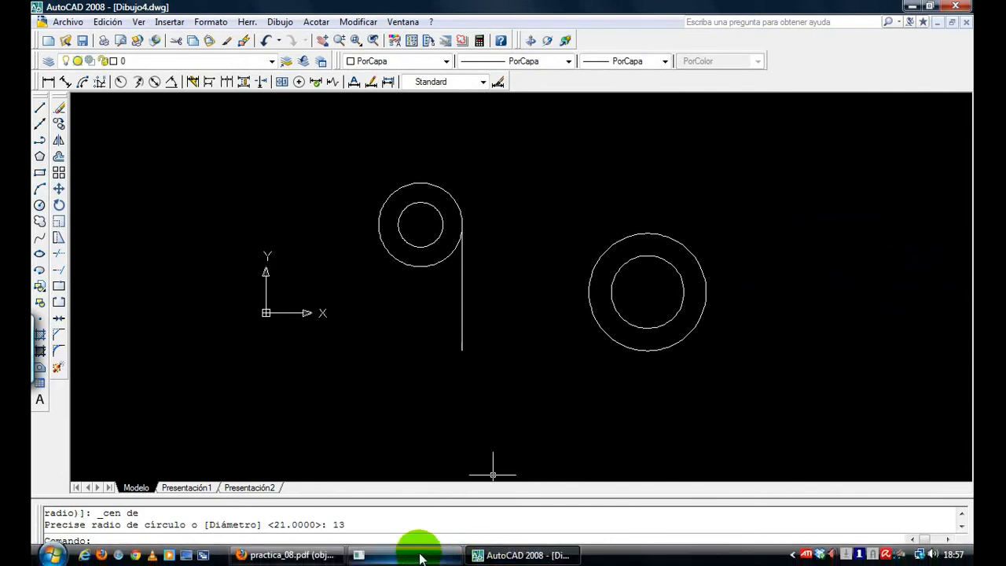
Examine in the practice 8 PDF where the straight outer side meets the lower arc, and return to AutoCAD.
click(315, 552)
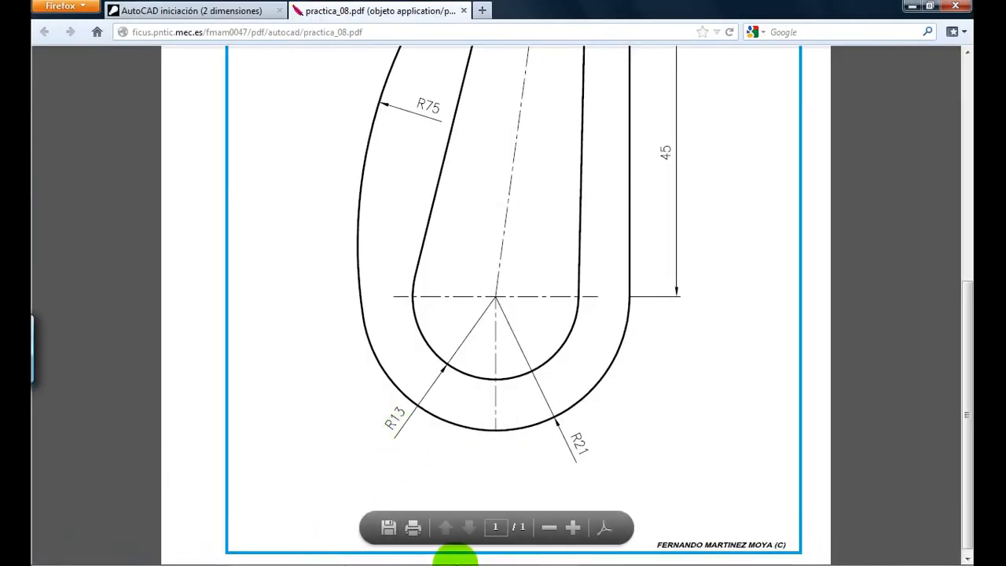
scroll(612, 396, up, 3)
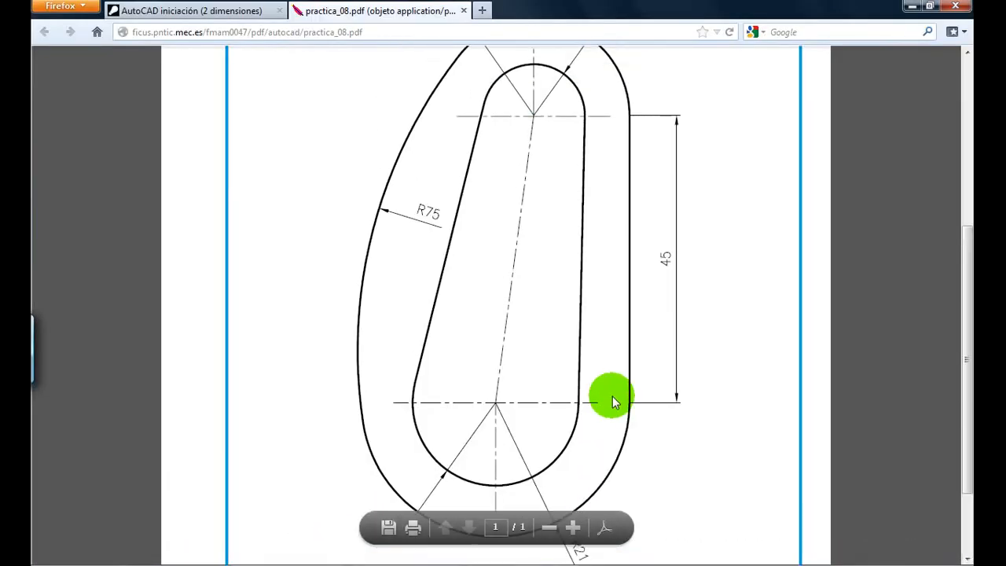
scroll(612, 396, down, 1)
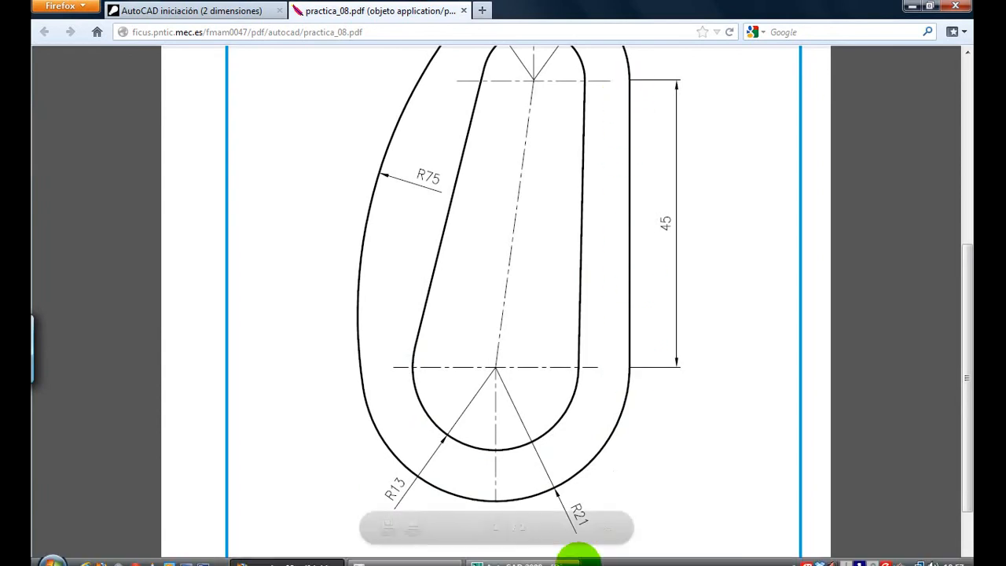
click(519, 558)
Try moving the radius 21 and 13 circles by the outer right quadrant onto the line's lower end, and undo the move.
click(739, 373)
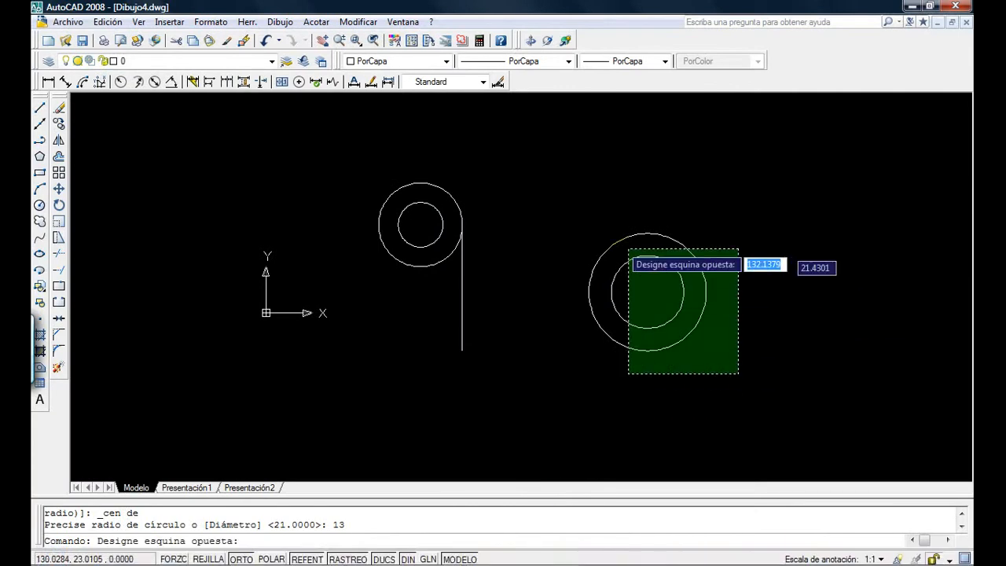
click(565, 206)
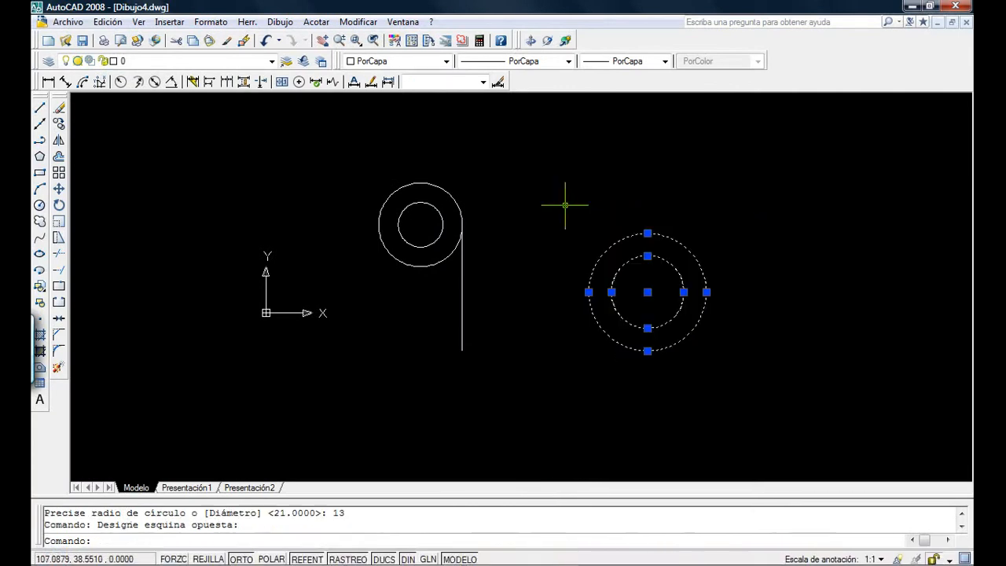
click(60, 195)
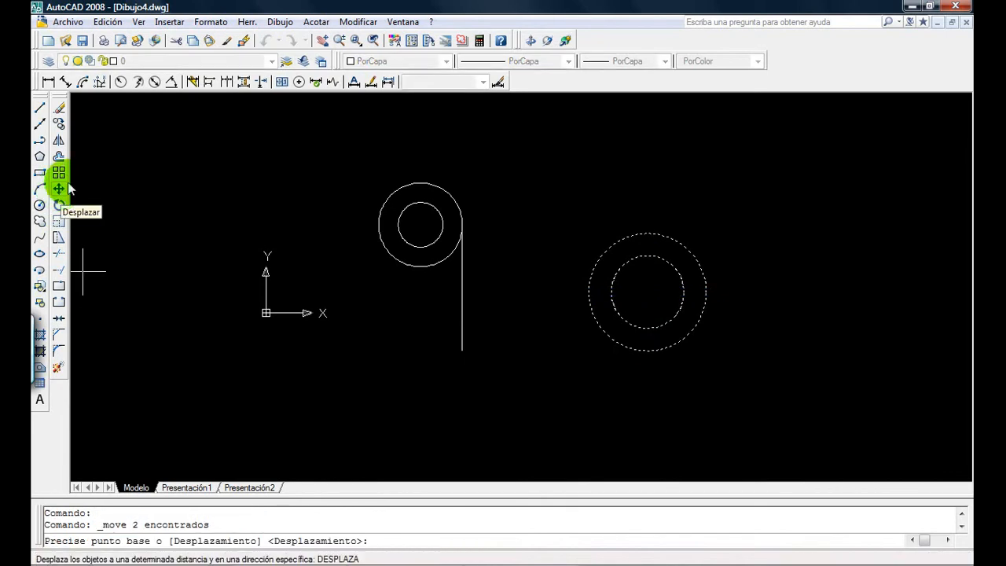
click(706, 292)
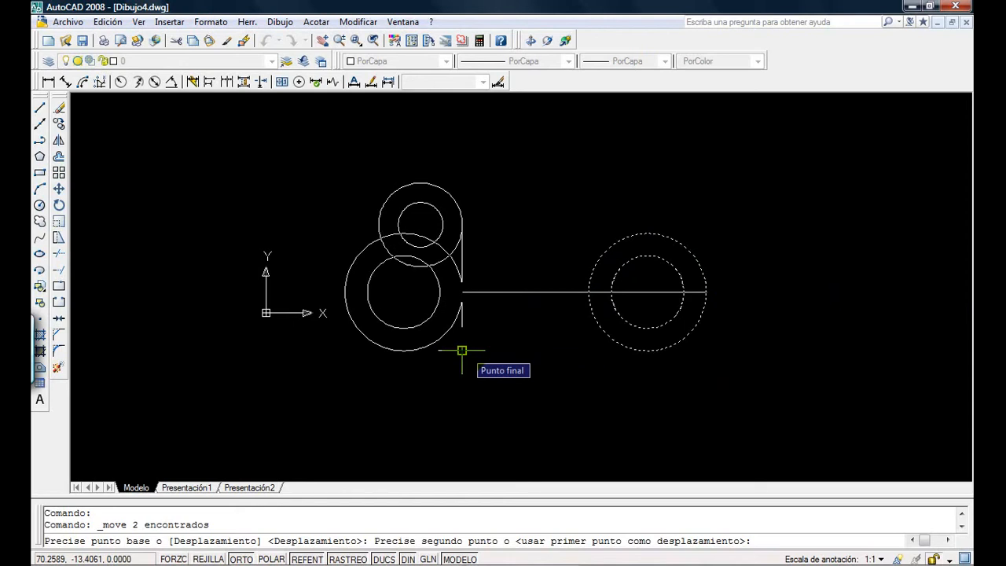
click(462, 350)
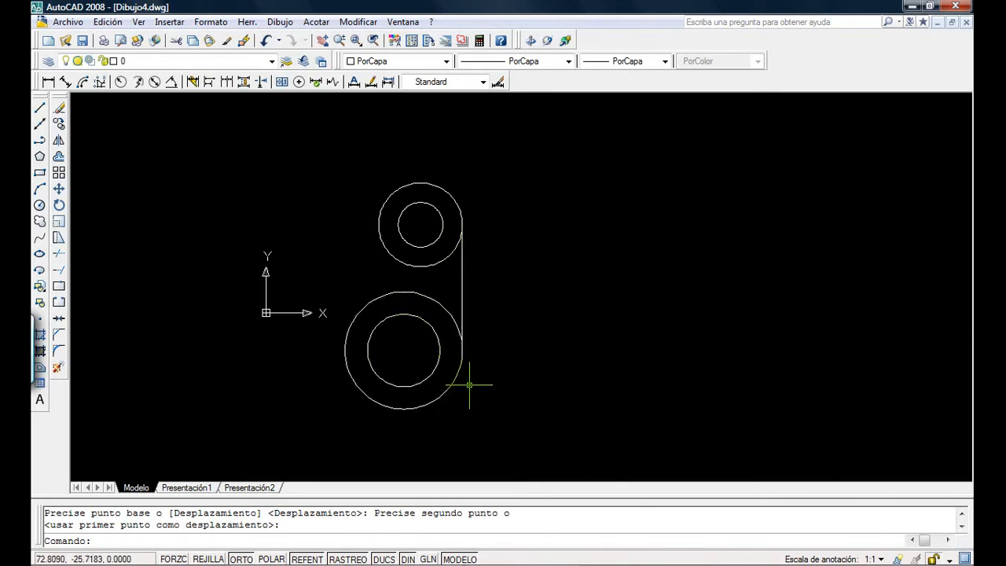
key(Return)
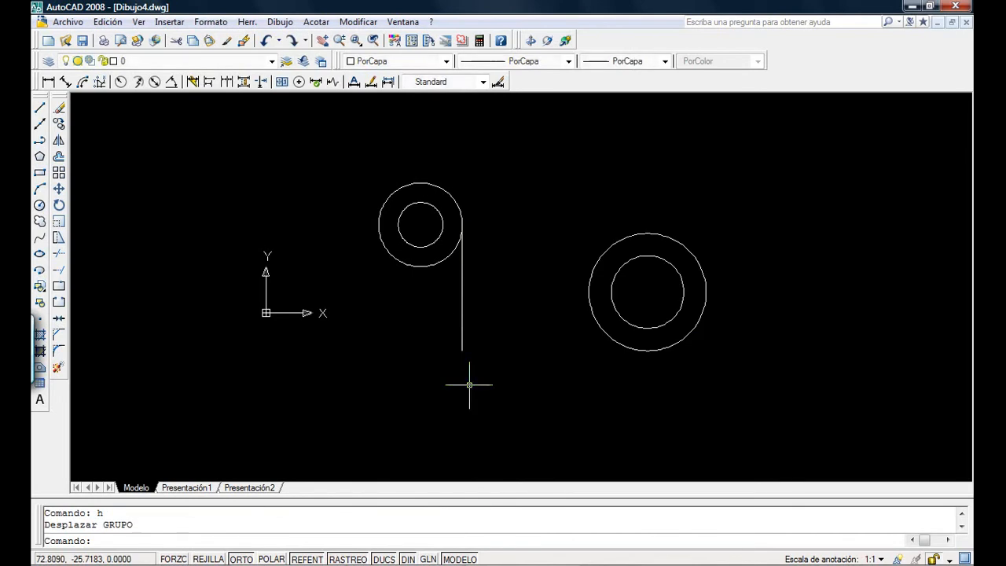
Move the radius 21 and 13 circles together from the outer circle's right quadrant to the lower endpoint of the vertical line.
click(58, 189)
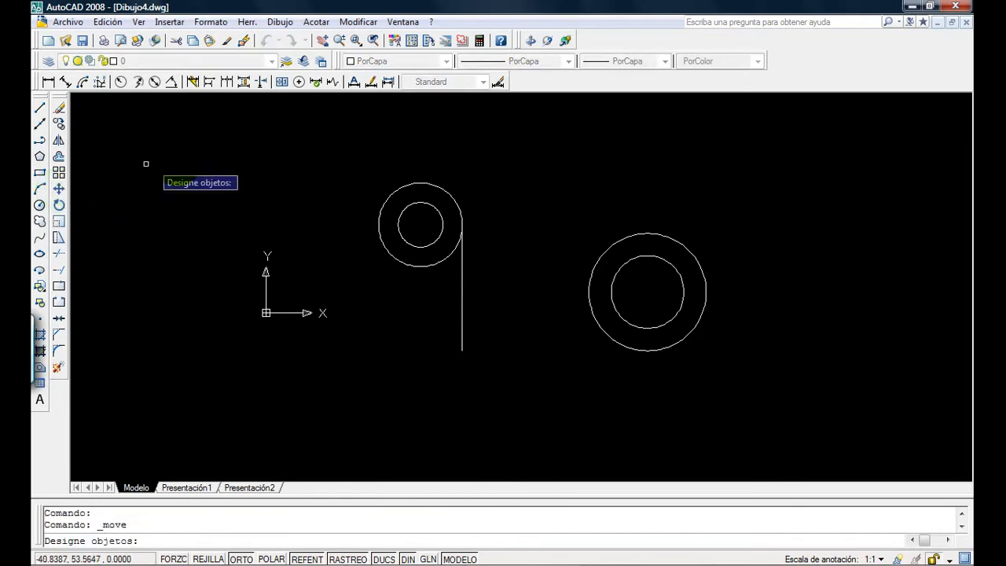
click(732, 414)
click(568, 208)
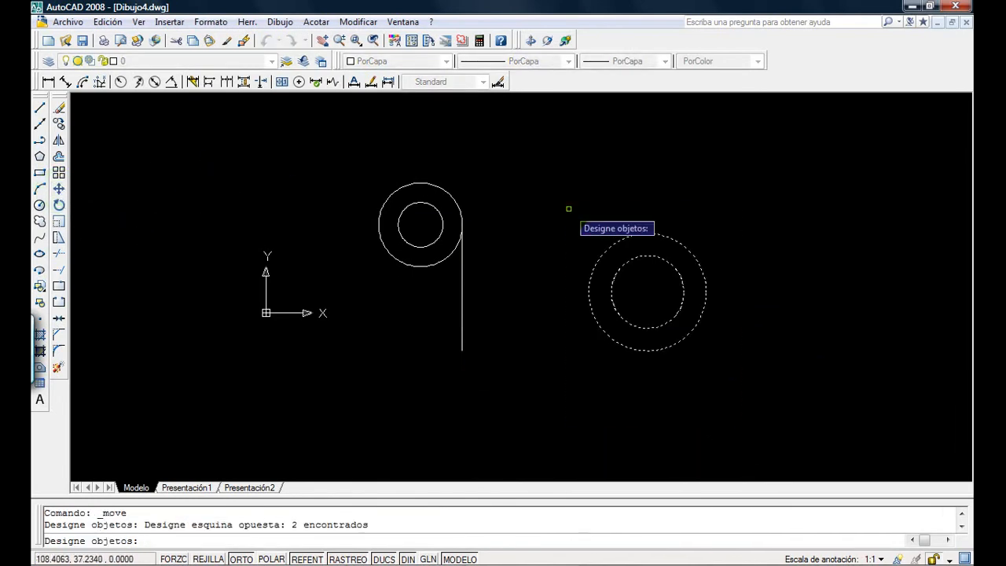
key(Return)
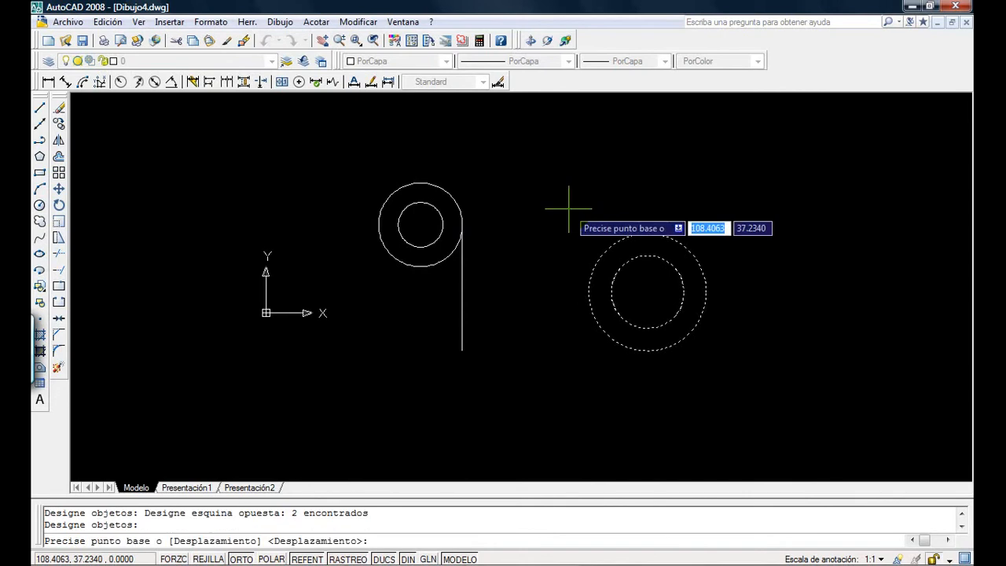
click(706, 292)
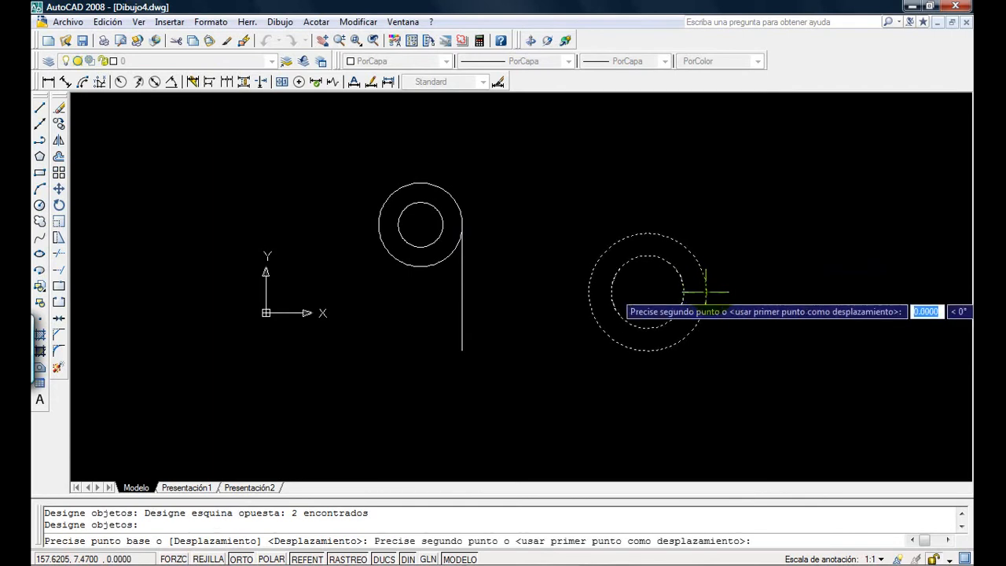
click(462, 350)
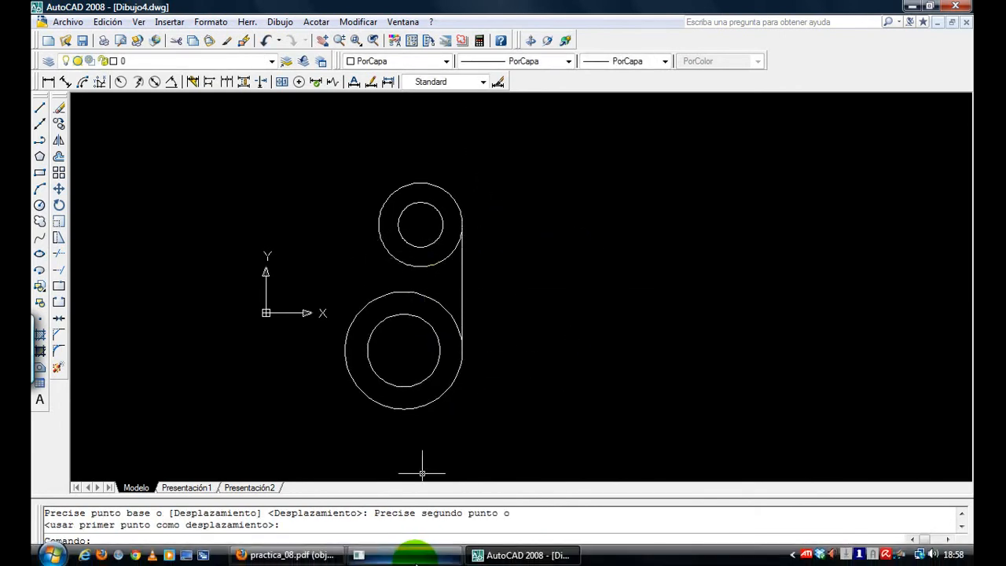
Examine the inner contour's straight sides joining the radius 8 and radius 13 arcs in the practice 8 PDF, and return to AutoCAD.
click(287, 559)
scroll(511, 331, down, 2)
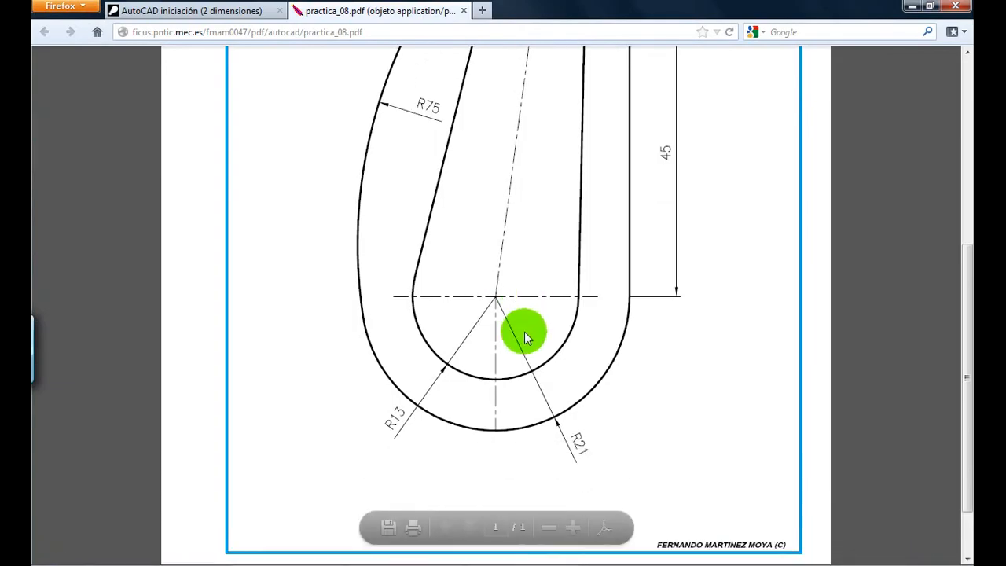
scroll(595, 191, up, 4)
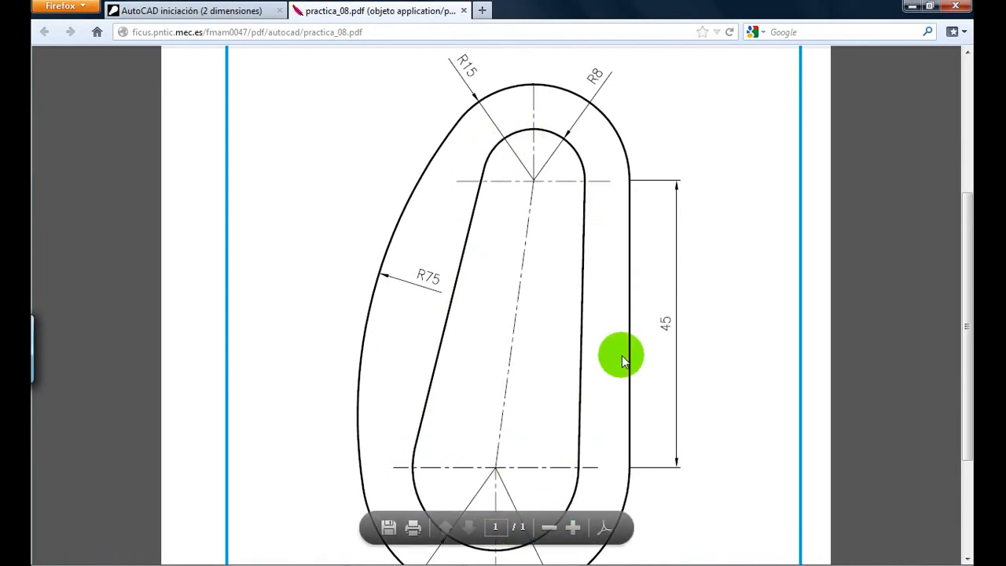
scroll(598, 354, down, 1)
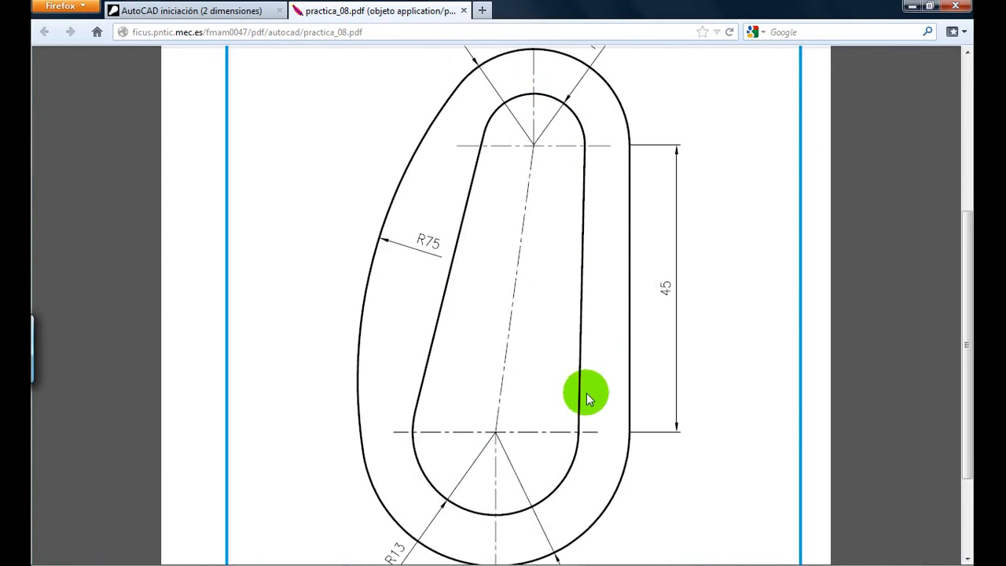
click(508, 559)
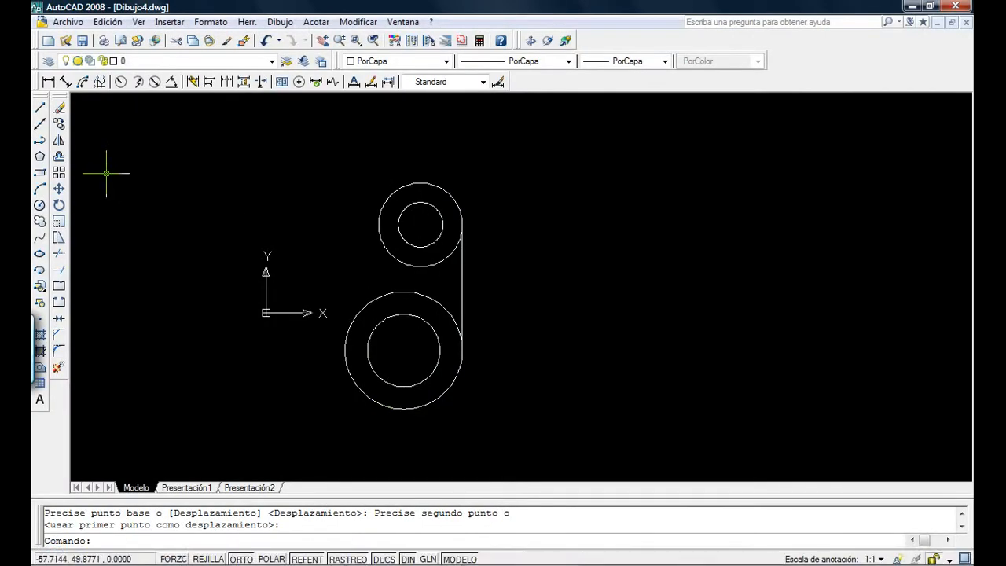
scroll(483, 272, up, 3)
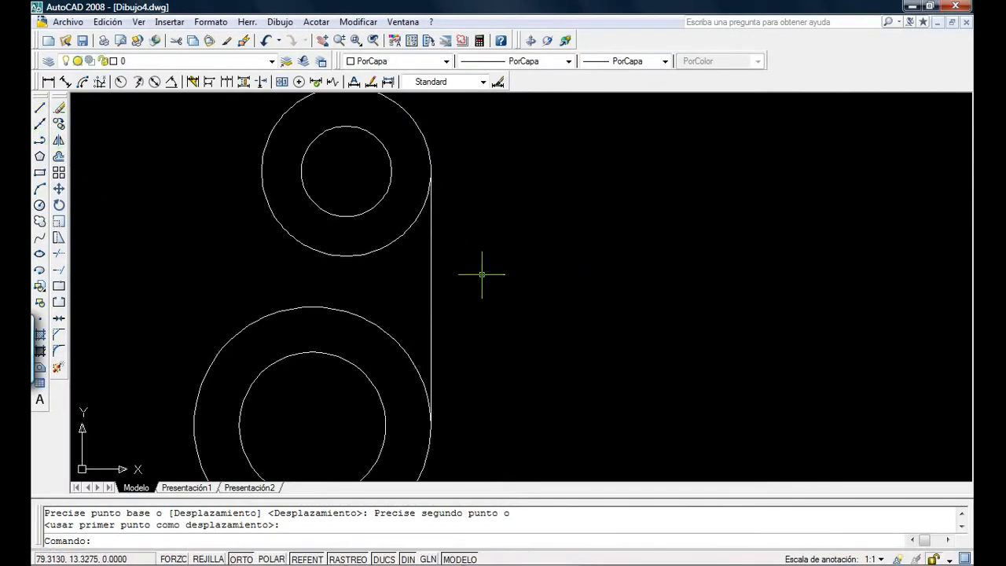
Review the active object snap modes in the drafting settings and accept them.
scroll(480, 274, down, 2)
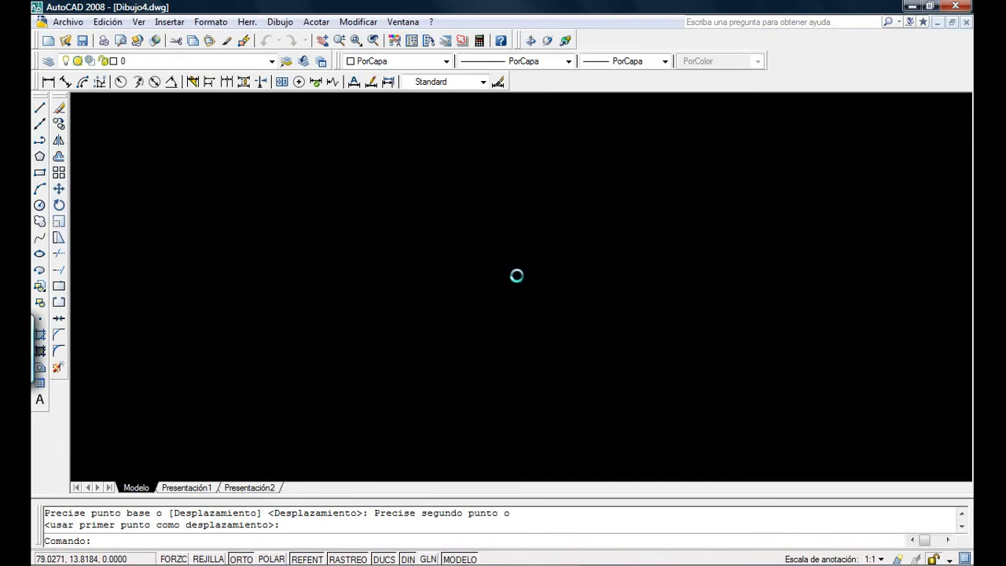
key(ctrl+z)
key(Escape)
click(303, 559)
right_click(305, 559)
click(334, 543)
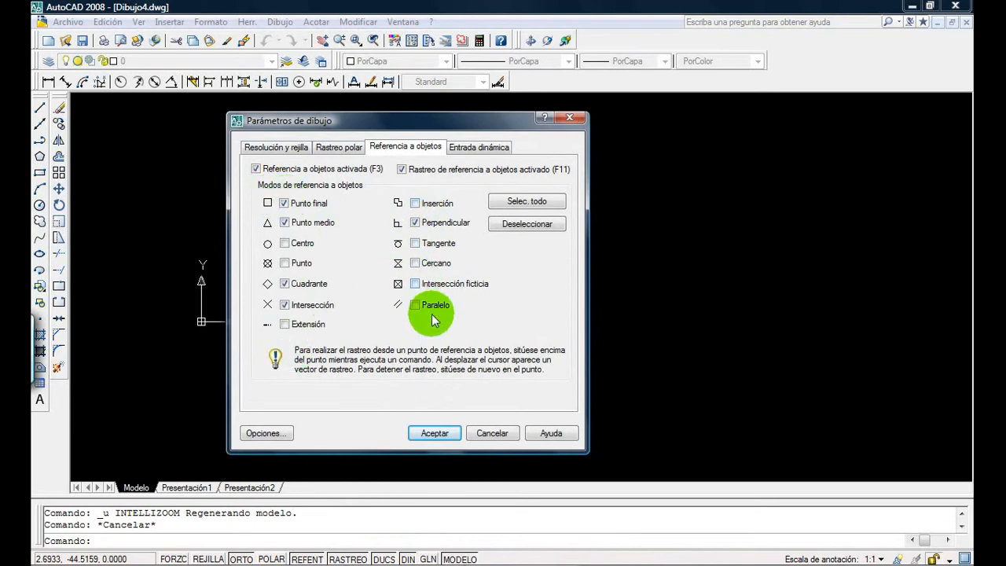
click(434, 433)
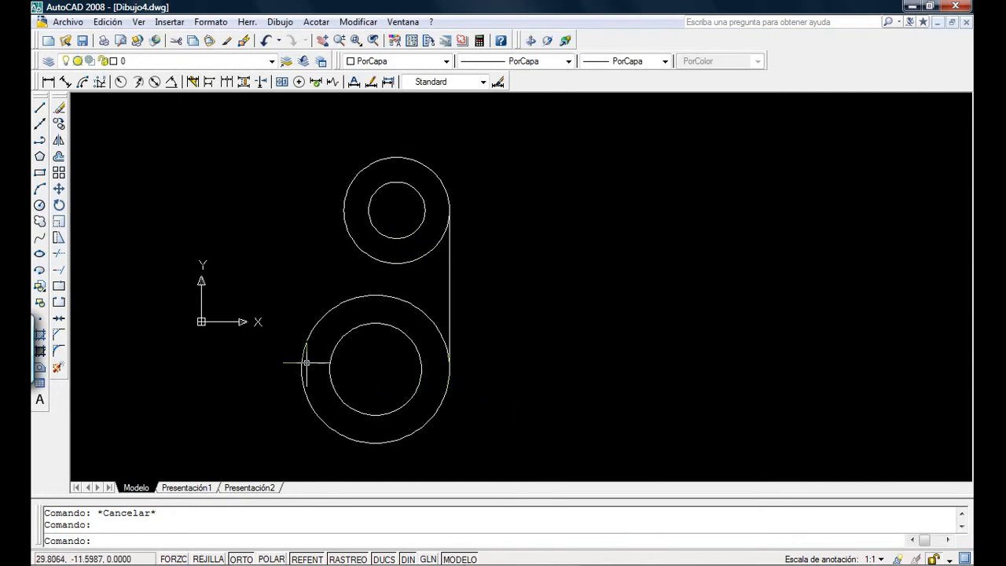
Draw a line tangent to the right sides of the radius 8 and radius 13 inner circles, using tangent snaps.
click(40, 111)
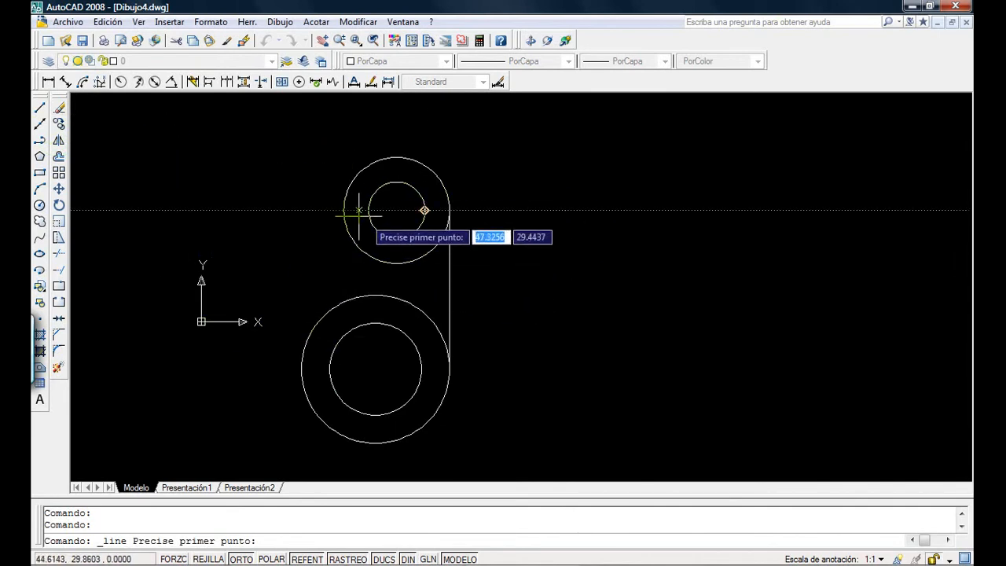
shift+right_click(165, 208)
click(211, 391)
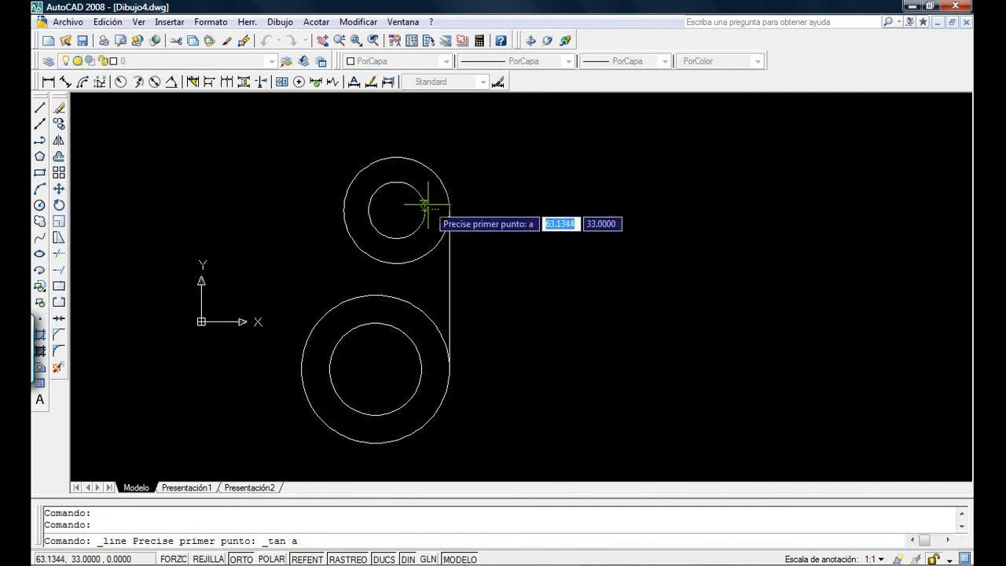
click(425, 210)
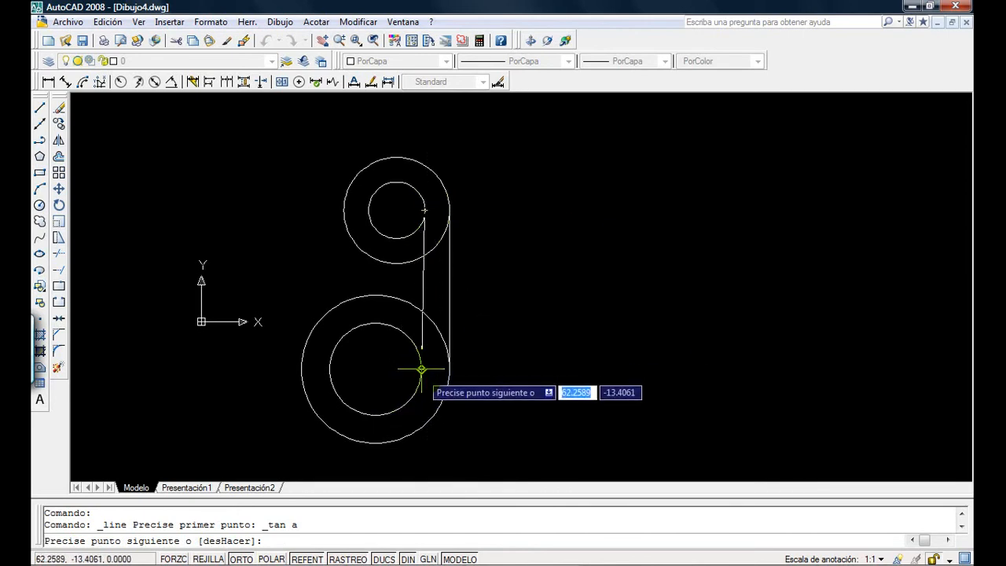
shift+right_click(536, 318)
click(590, 189)
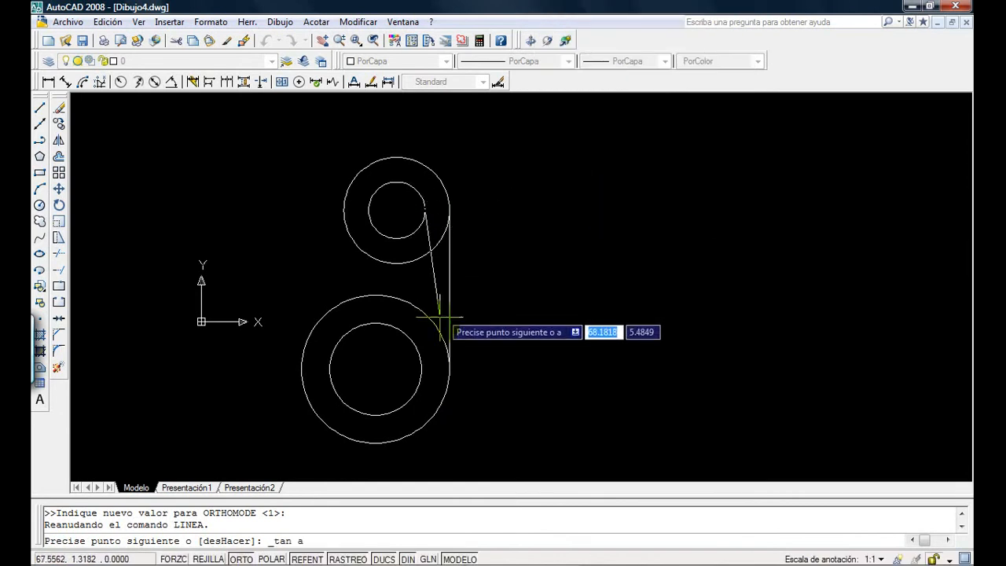
click(421, 375)
key(Escape)
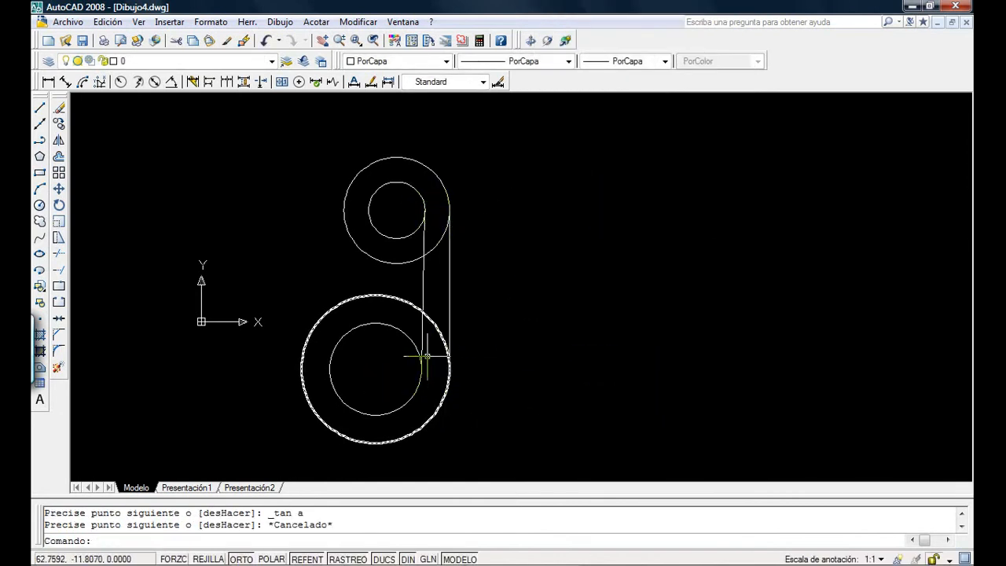
Draw a line tangent to the left sides of the radius 8 and radius 13 inner circles, using tangent snaps.
click(43, 112)
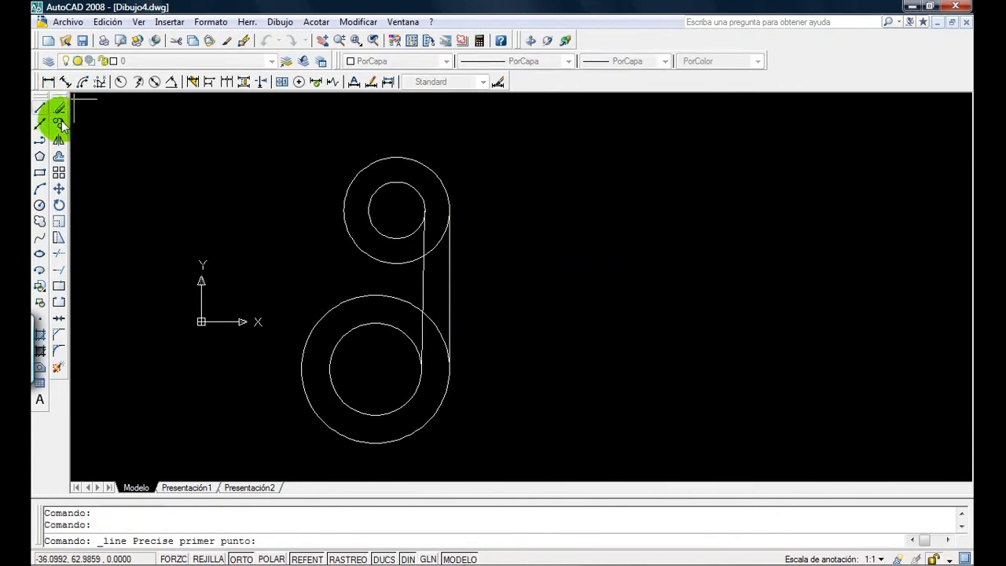
shift+right_click(208, 186)
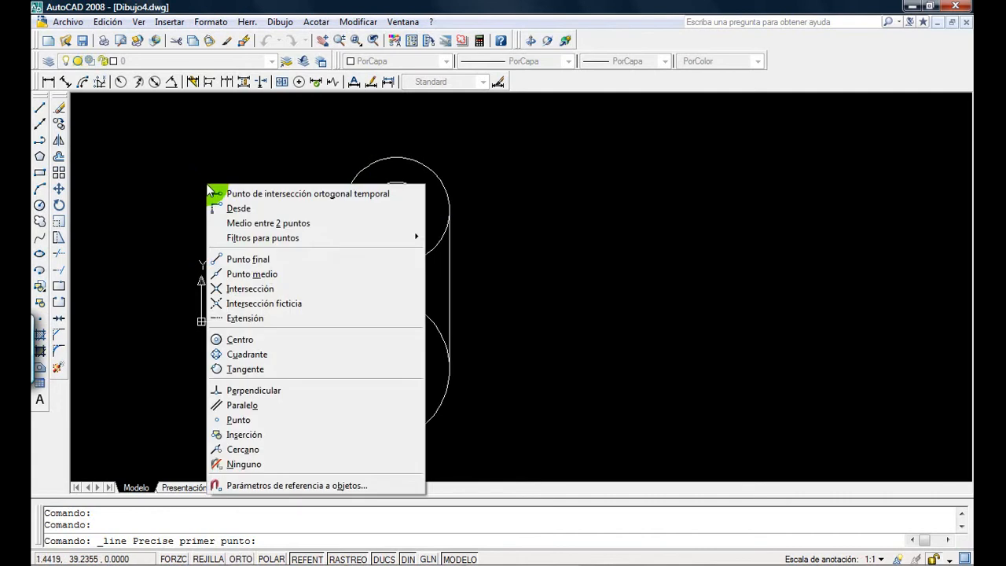
click(245, 369)
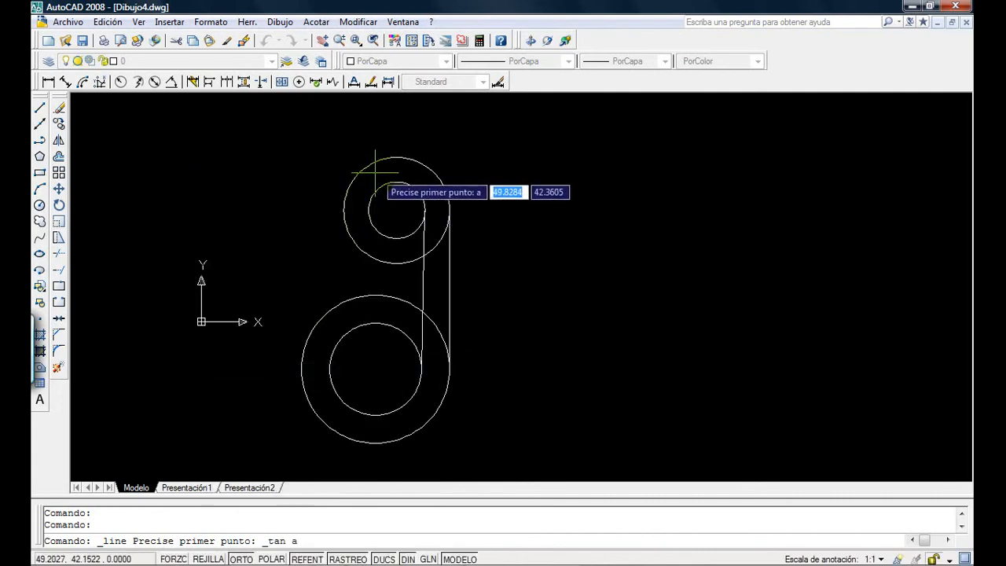
click(369, 207)
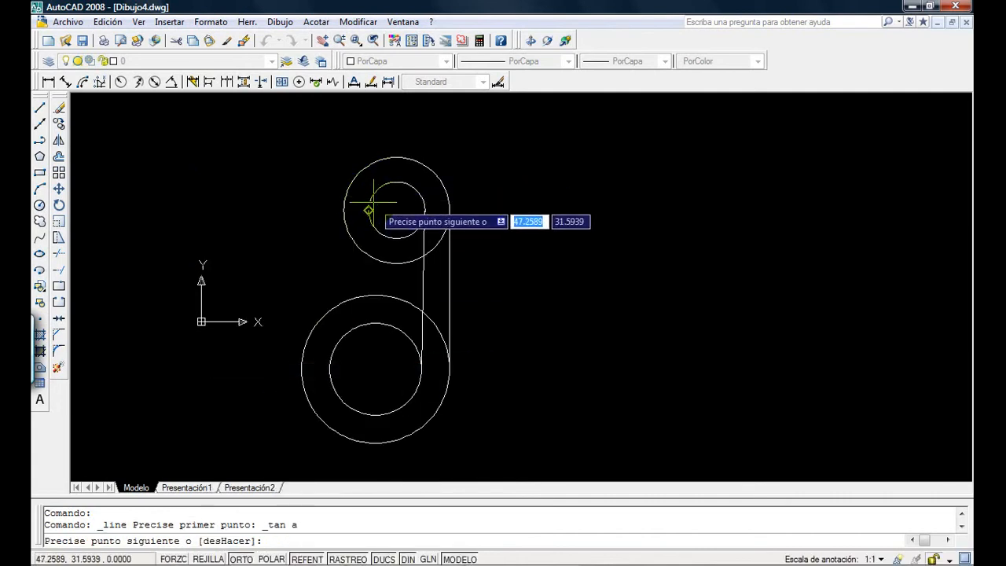
shift+right_click(222, 375)
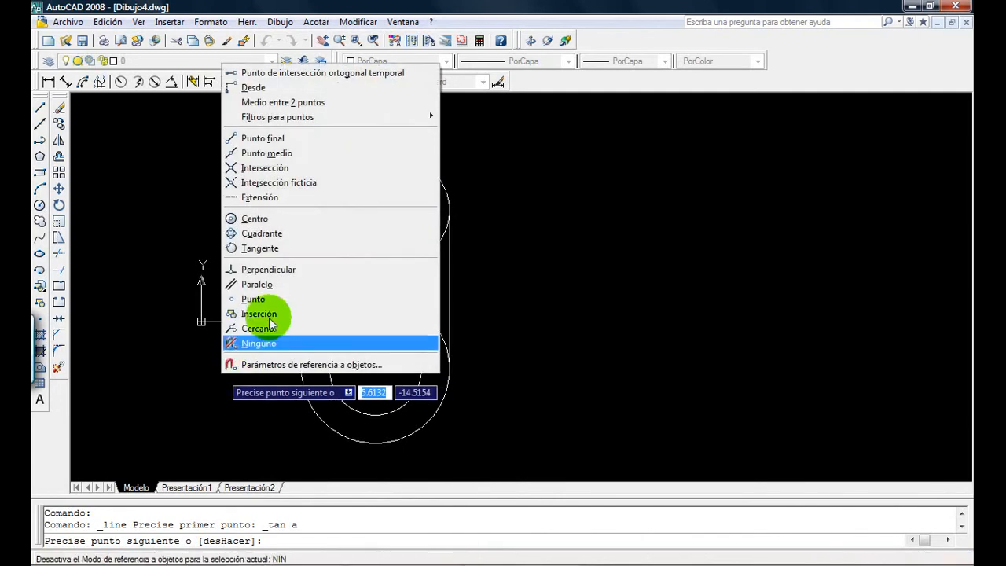
click(266, 250)
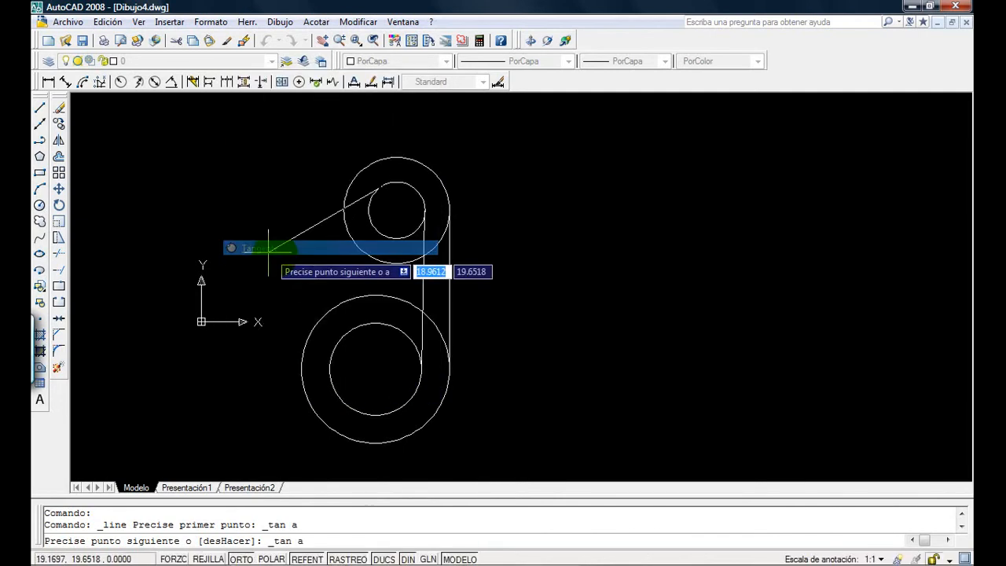
click(330, 356)
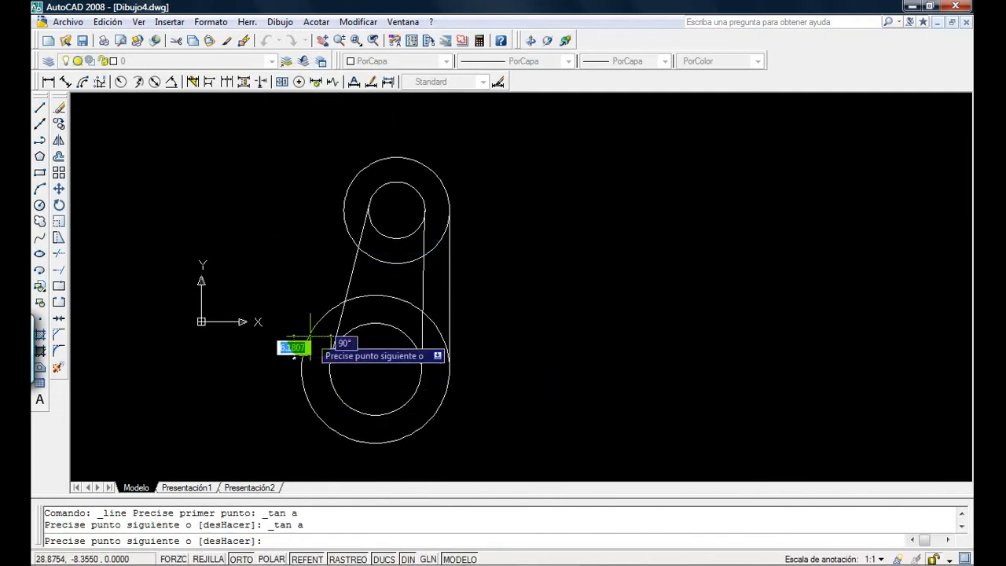
key(Return)
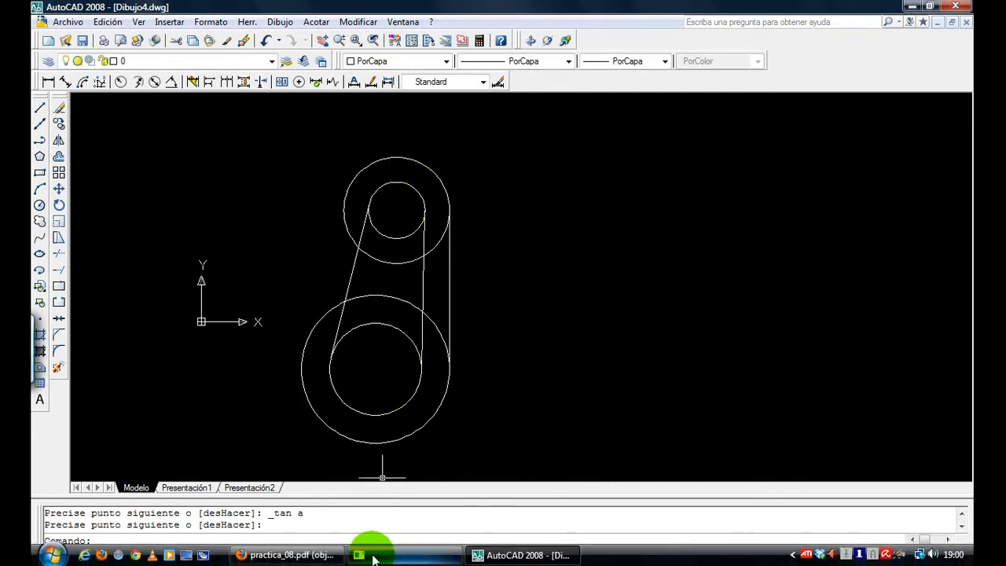
Examine in the practice 8 PDF how the R75 arc joins the two outer arcs, and return to AutoCAD.
mouse_move(303, 560)
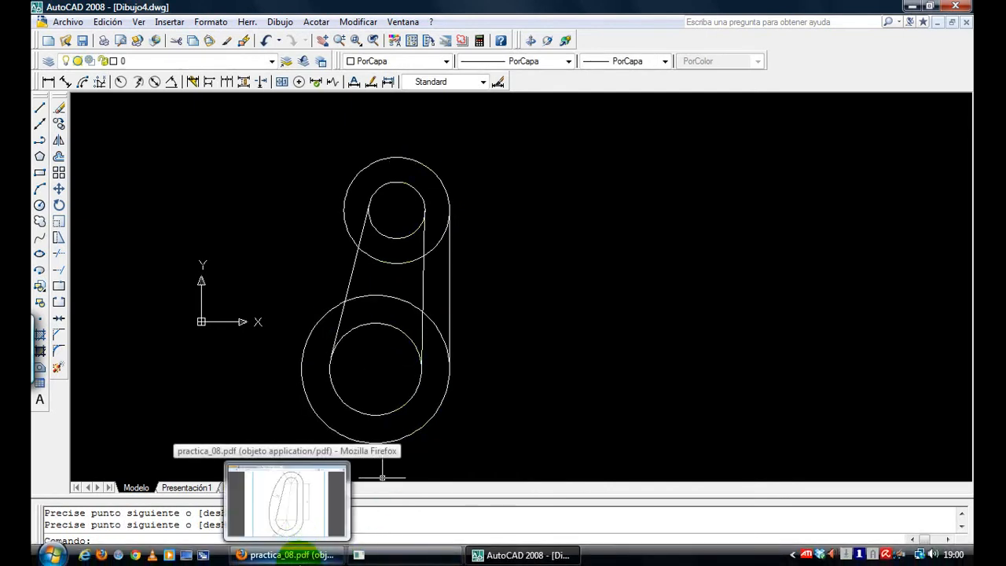
click(301, 559)
scroll(349, 412, down, 1)
scroll(348, 412, up, 1)
scroll(350, 413, up, 2)
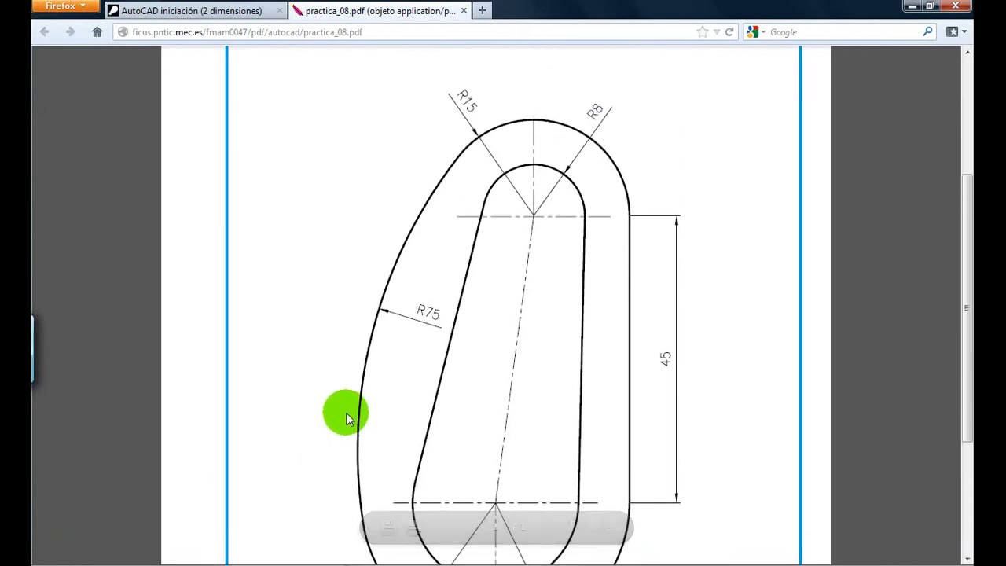
scroll(347, 414, down, 1)
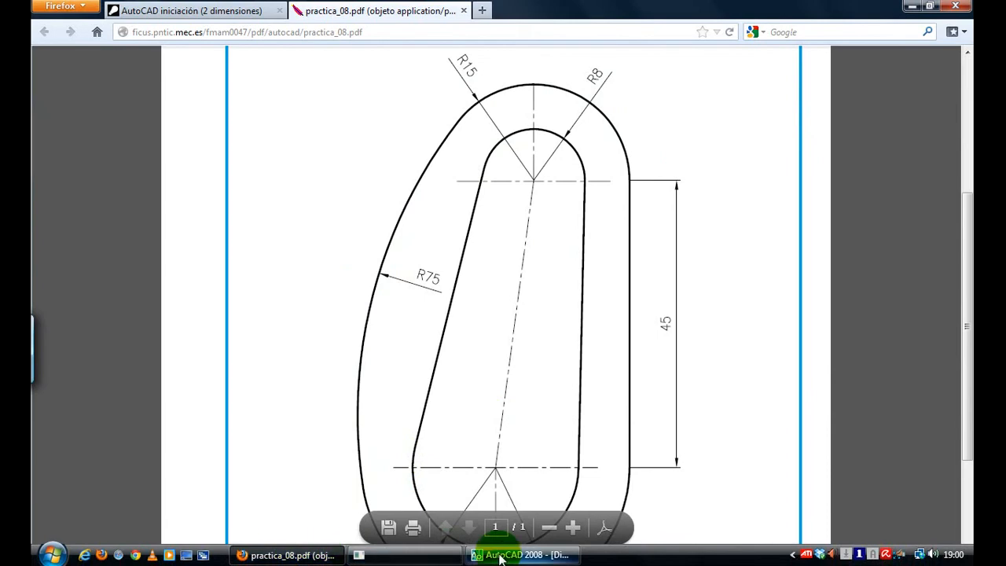
click(521, 560)
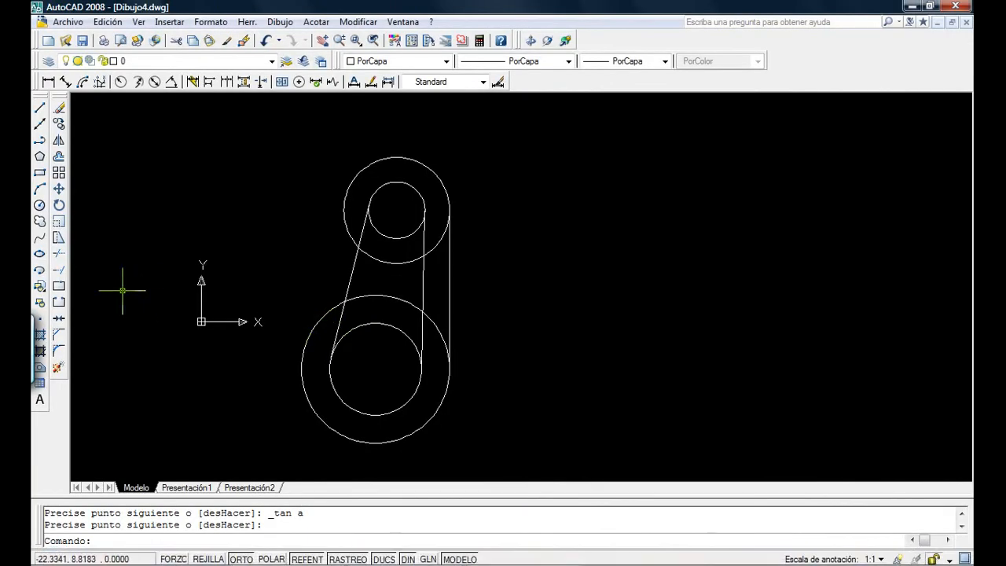
Draw a radius 75 tangent-tangent-radius circle touching the upper left of the radius 15 circle and the lower left of the radius 21 circle.
click(39, 207)
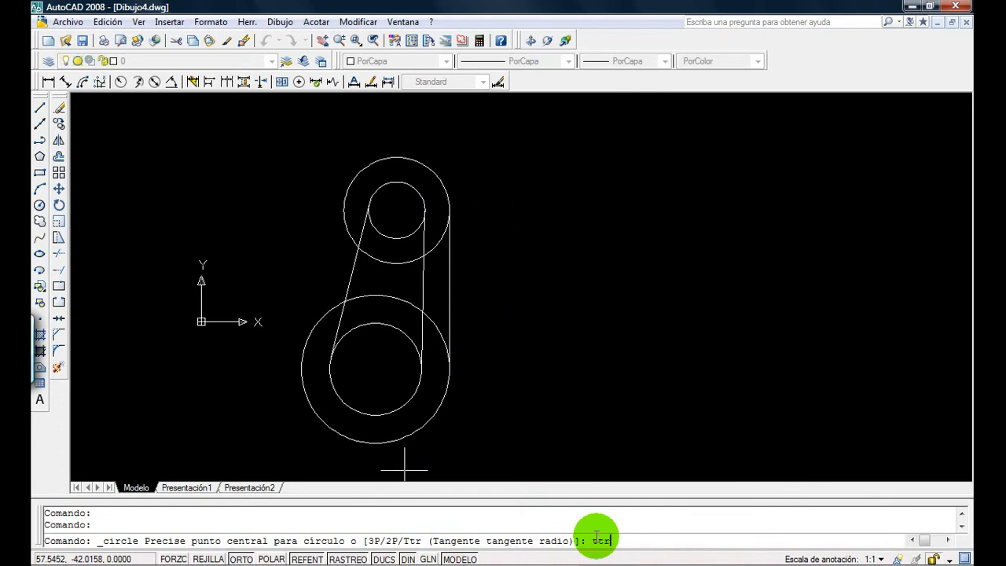
key(Return)
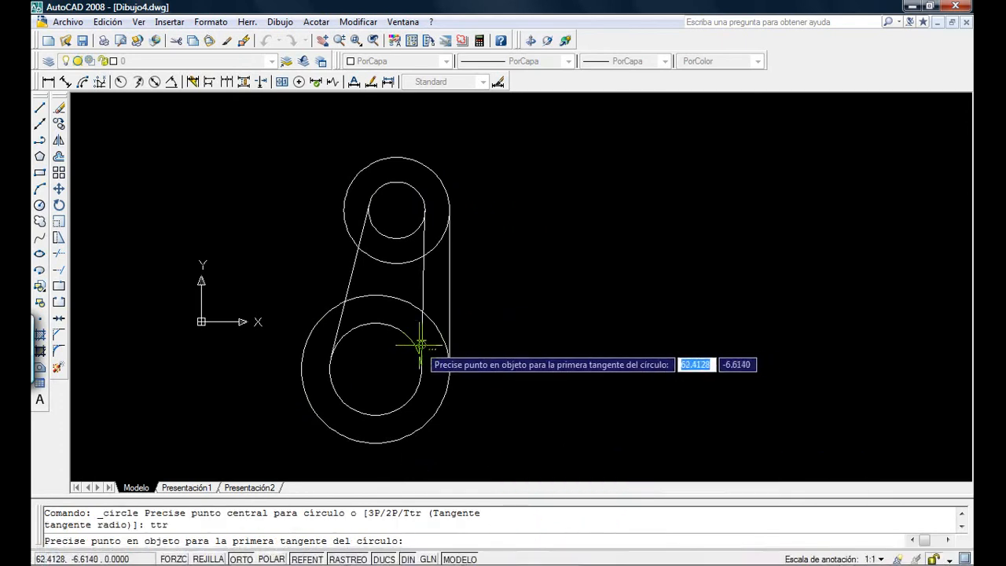
click(363, 165)
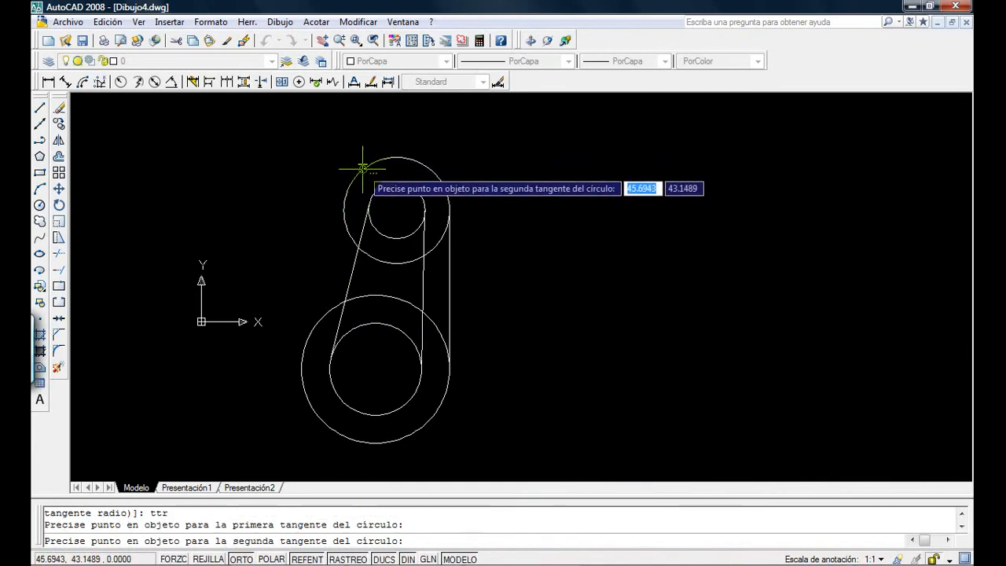
click(308, 394)
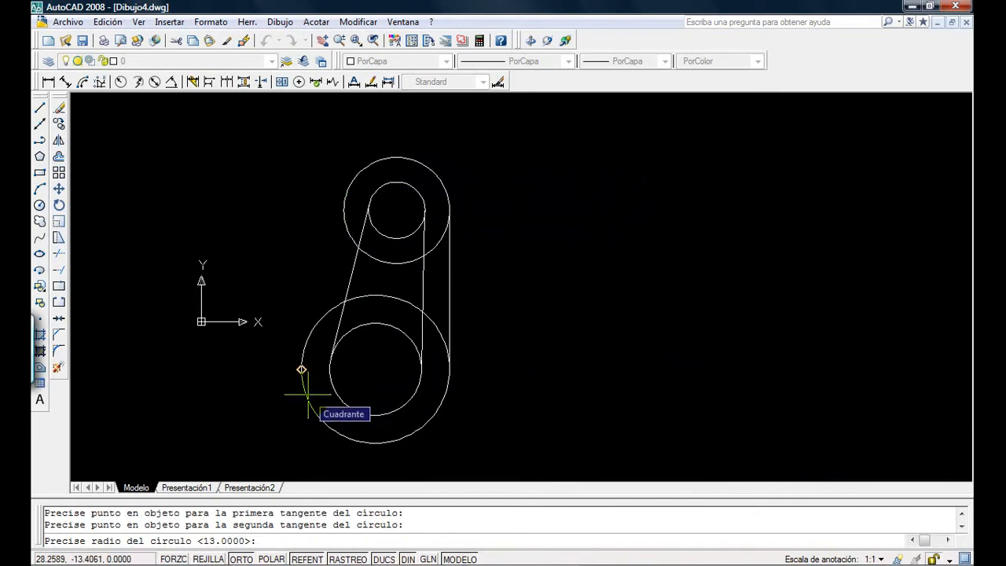
text(75)
key(Return)
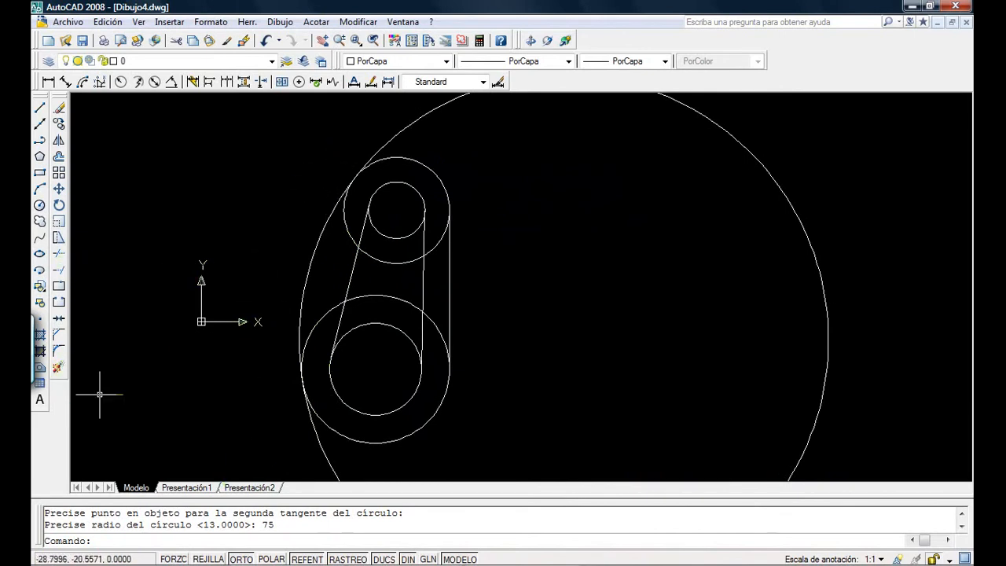
Draw another radius 75 tangent-tangent-radius circle from the lower left of the radius 15 circle to the upper left of the radius 21 circle, and erase it.
click(39, 205)
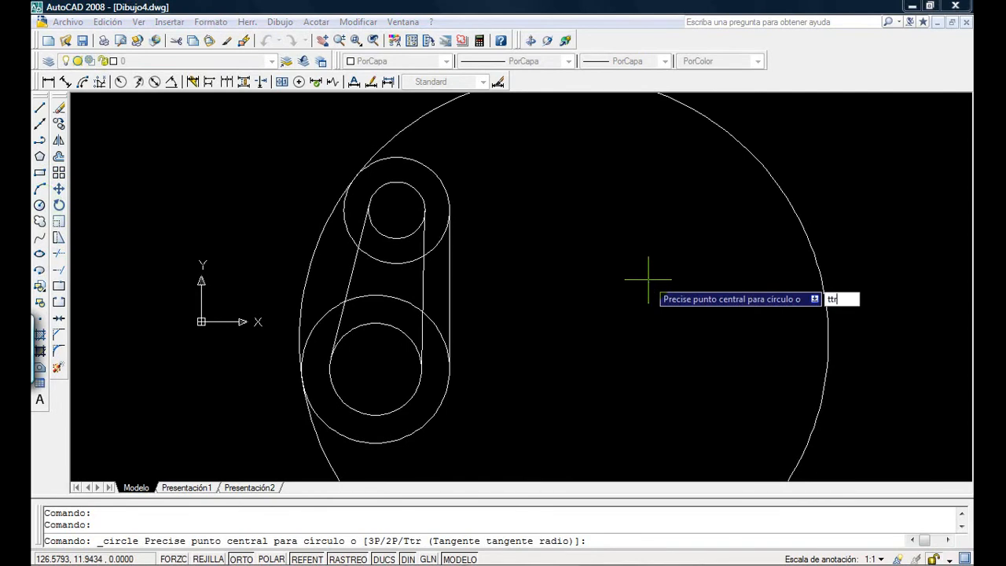
key(Return)
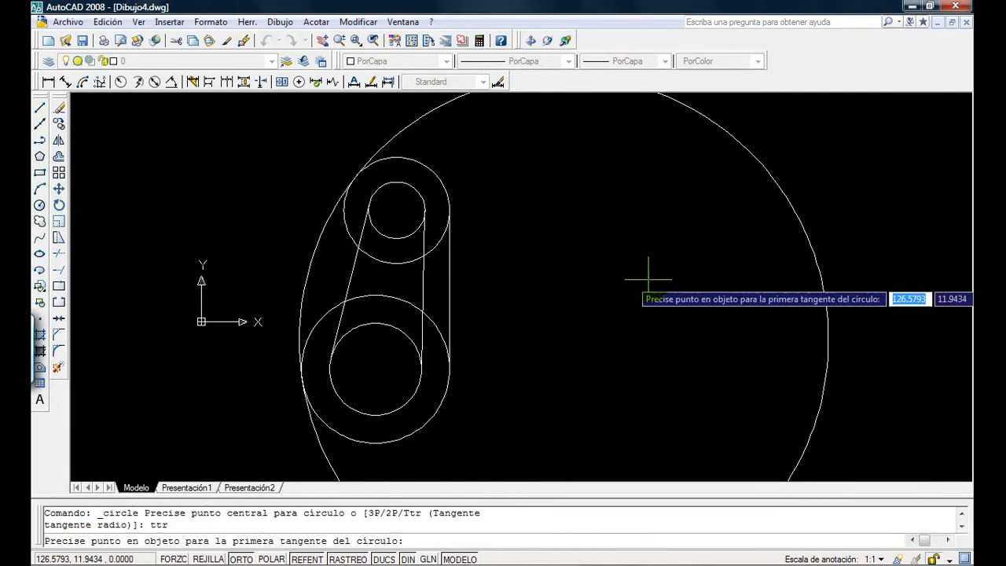
click(345, 220)
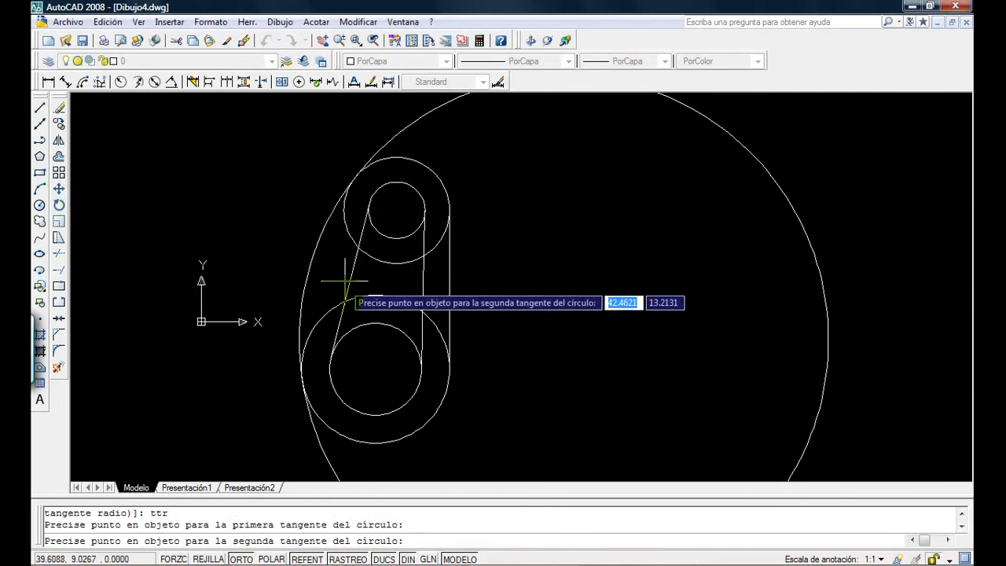
click(325, 320)
text(75)
key(Return)
scroll(273, 229, down, 3)
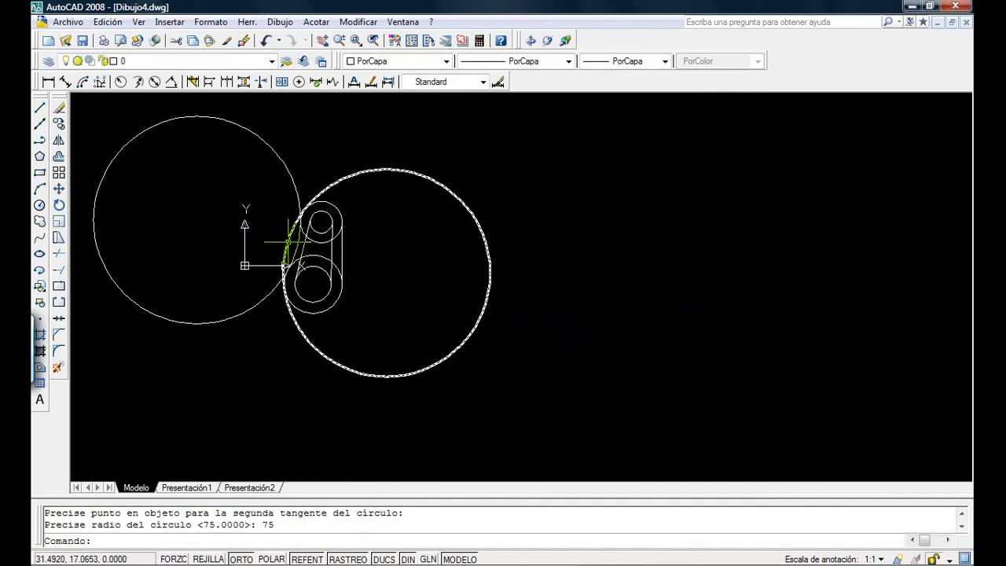
scroll(268, 223, up, 6)
scroll(268, 234, down, 2)
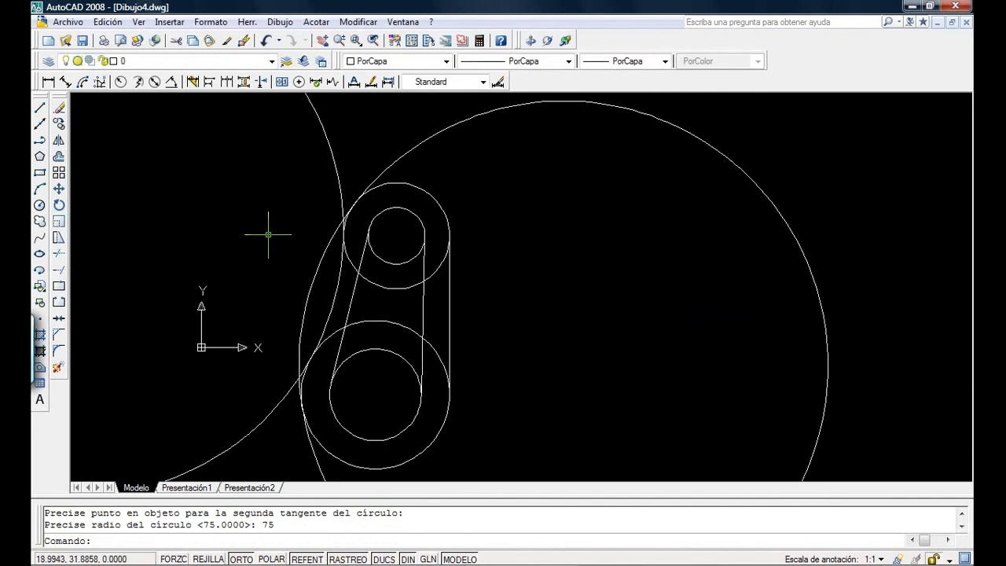
click(329, 311)
key(Delete)
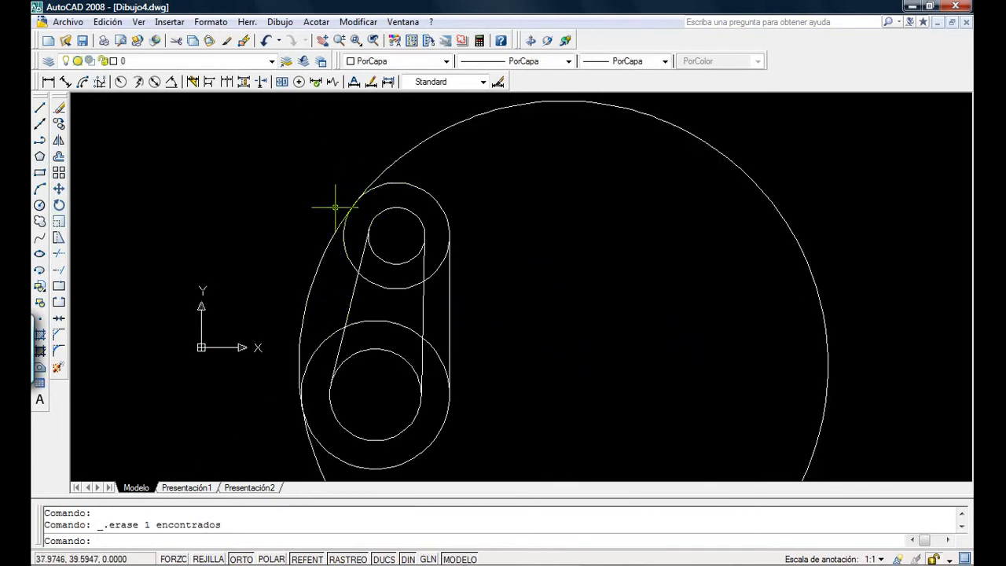
Trim the radius 75 circle to its left arc, using the radius 15 and radius 21 outer circles as cutting edges.
mouse_move(445, 264)
middle_down()
mouse_move(479, 243)
mouse_move(464, 236)
middle_up()
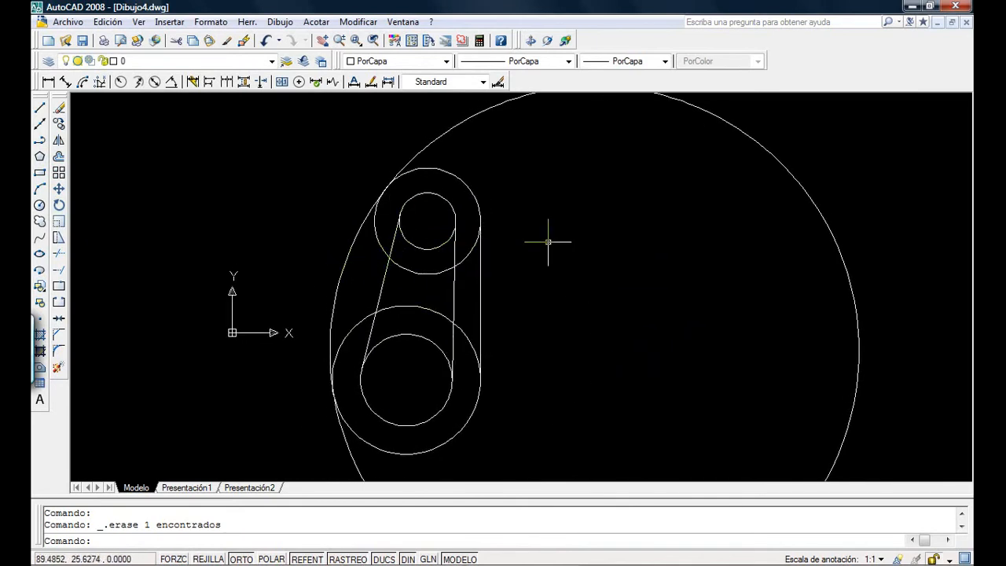
click(60, 260)
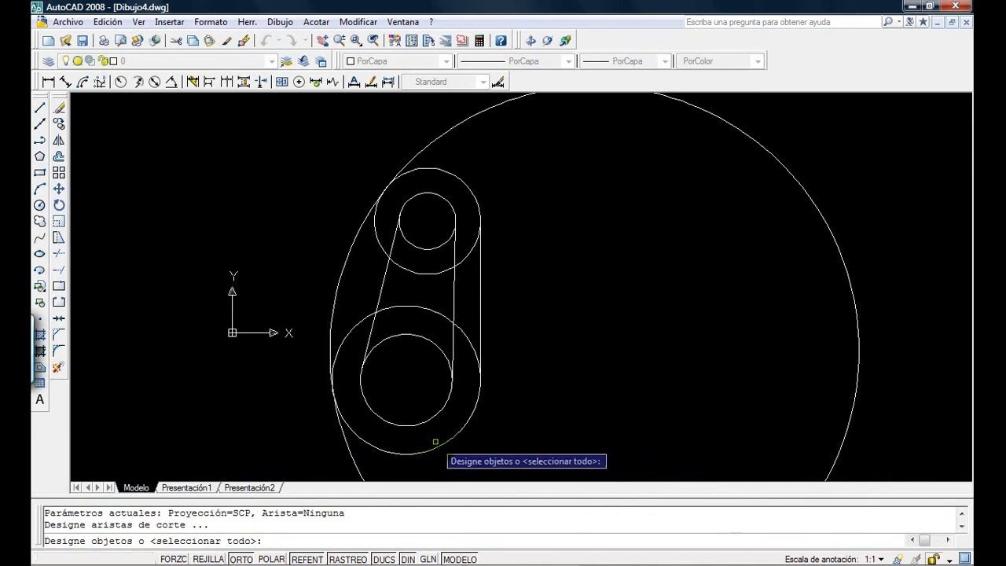
click(432, 450)
click(468, 255)
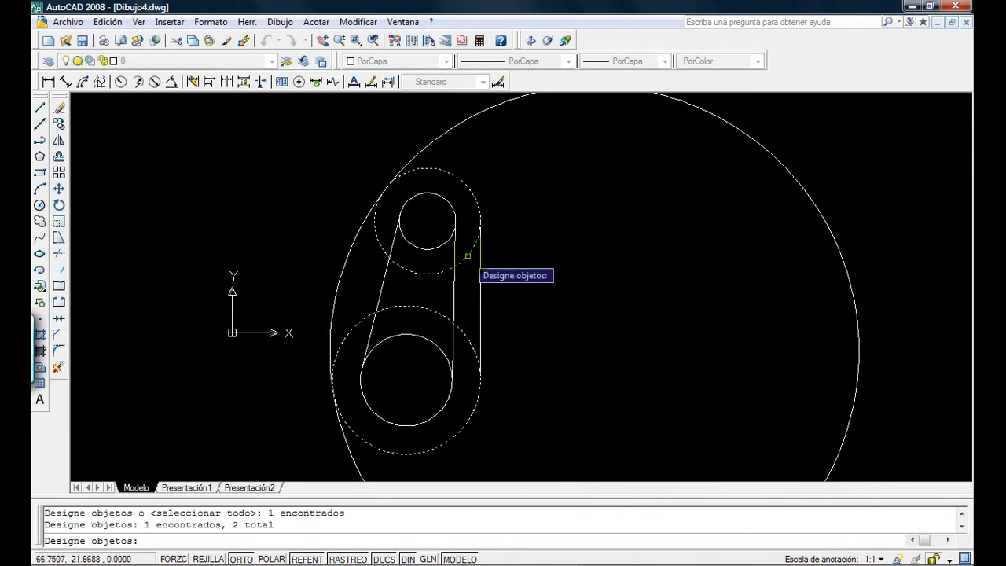
key(Return)
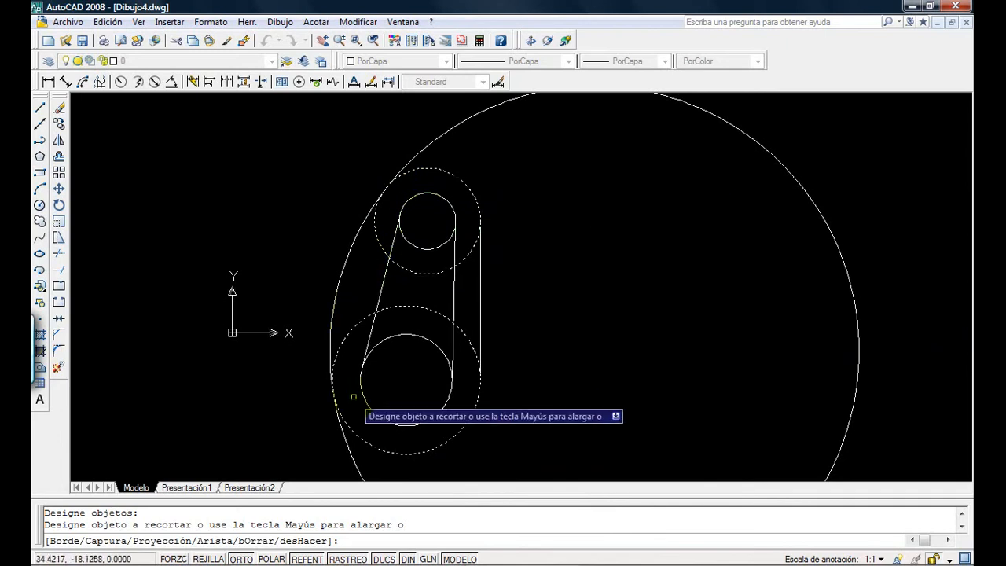
click(420, 151)
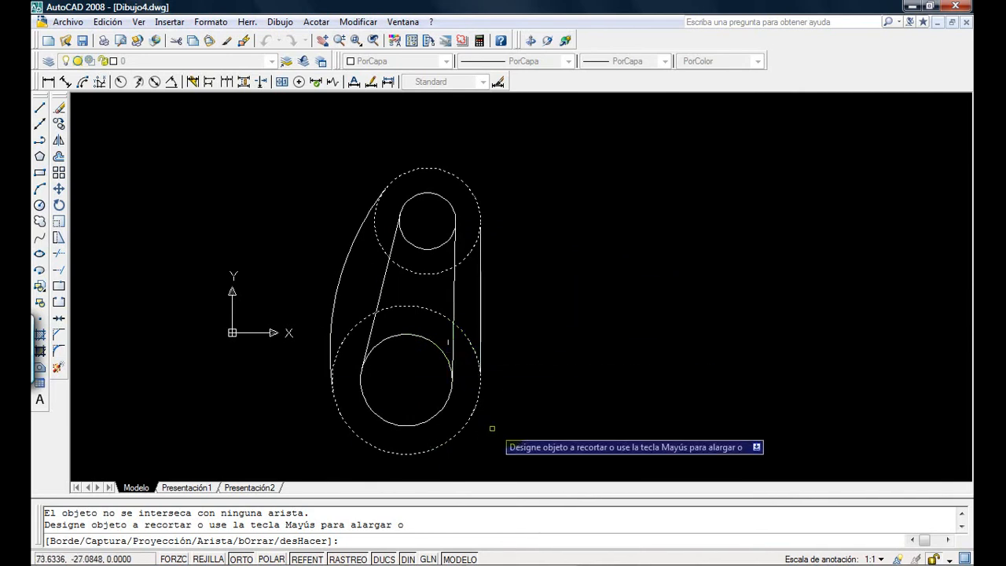
key(Escape)
key(Escape)
key(Escape)
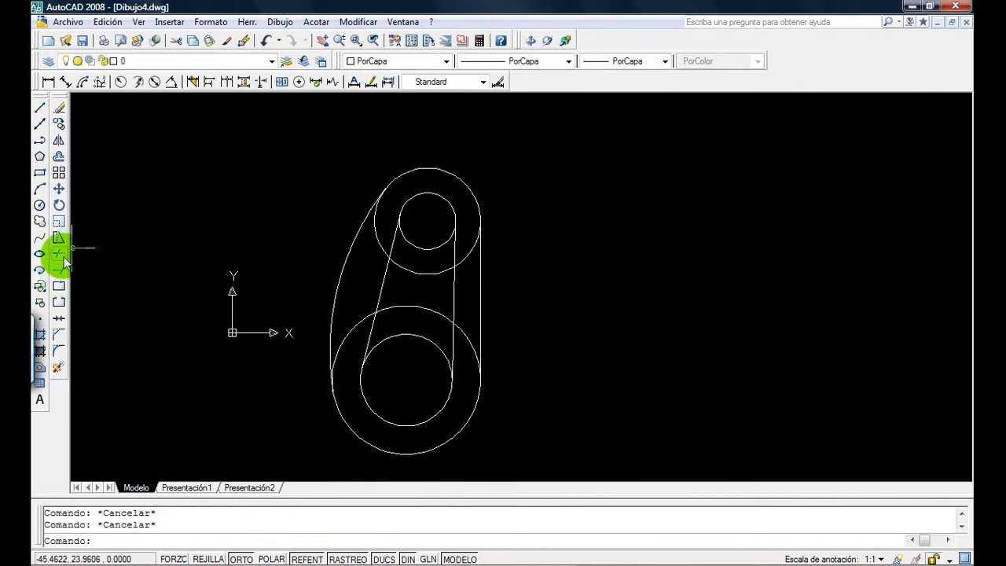
Trim the parts of the concentric circles inside the contours, using all objects as cutting edges.
click(58, 253)
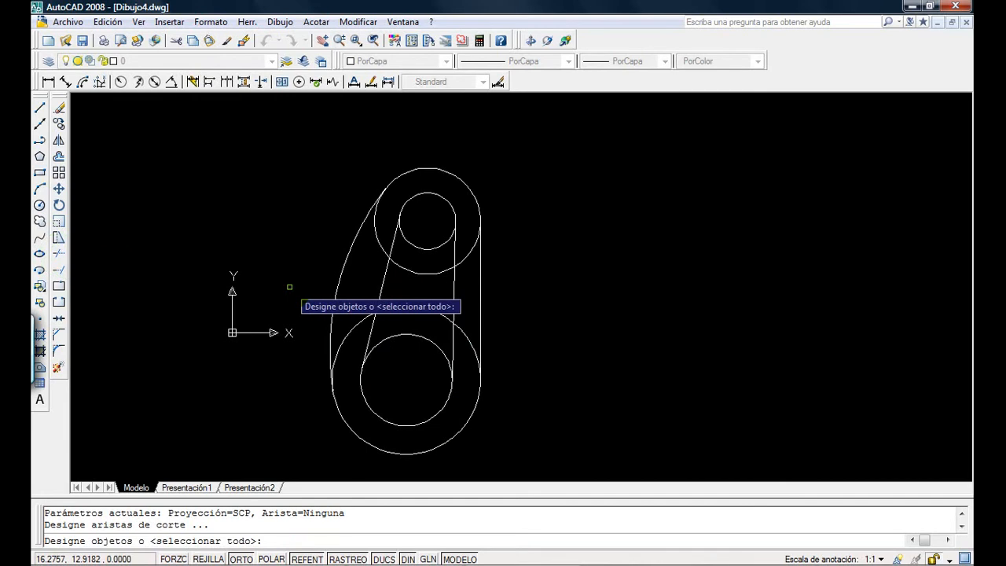
key(Return)
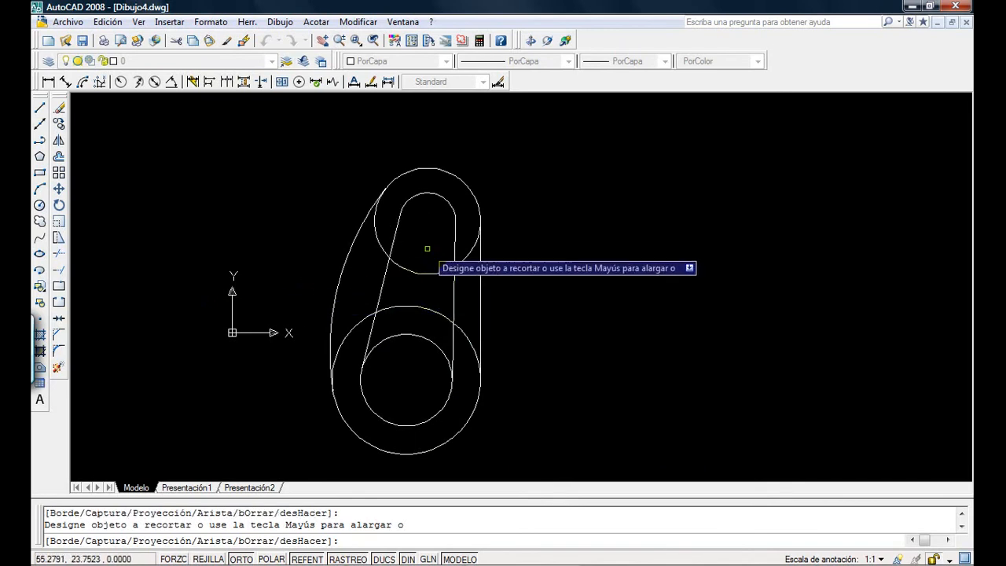
click(469, 338)
click(438, 312)
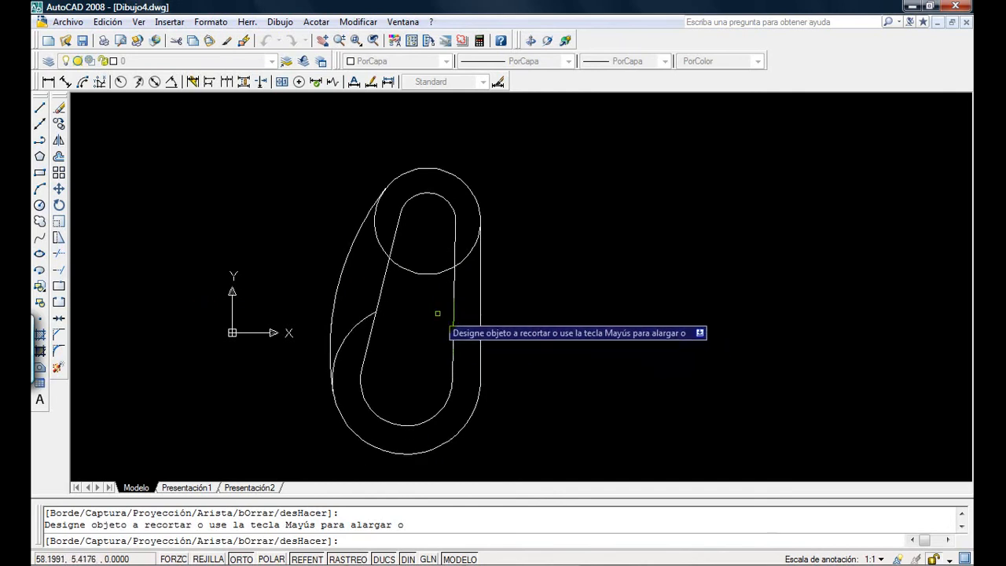
click(371, 318)
click(381, 246)
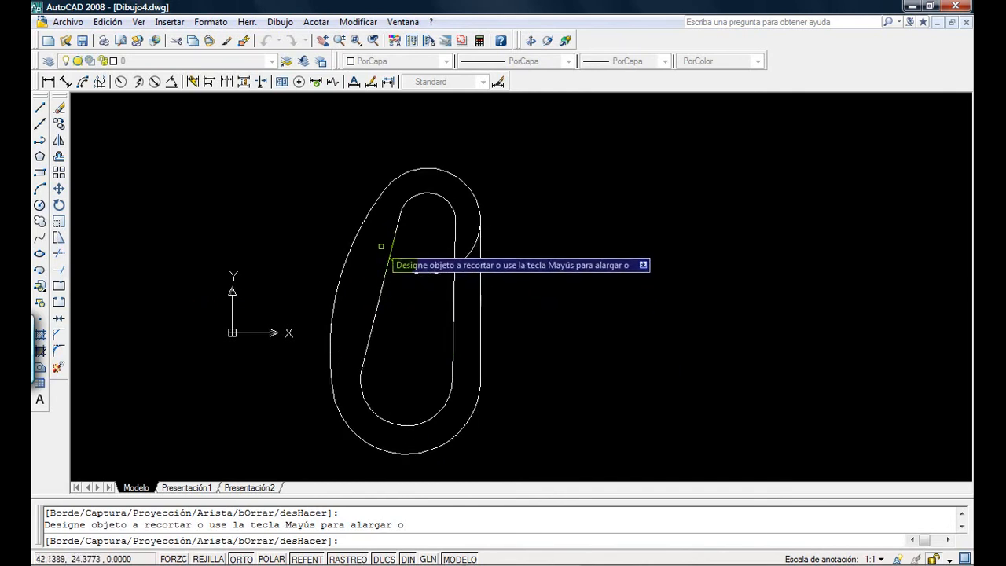
click(464, 256)
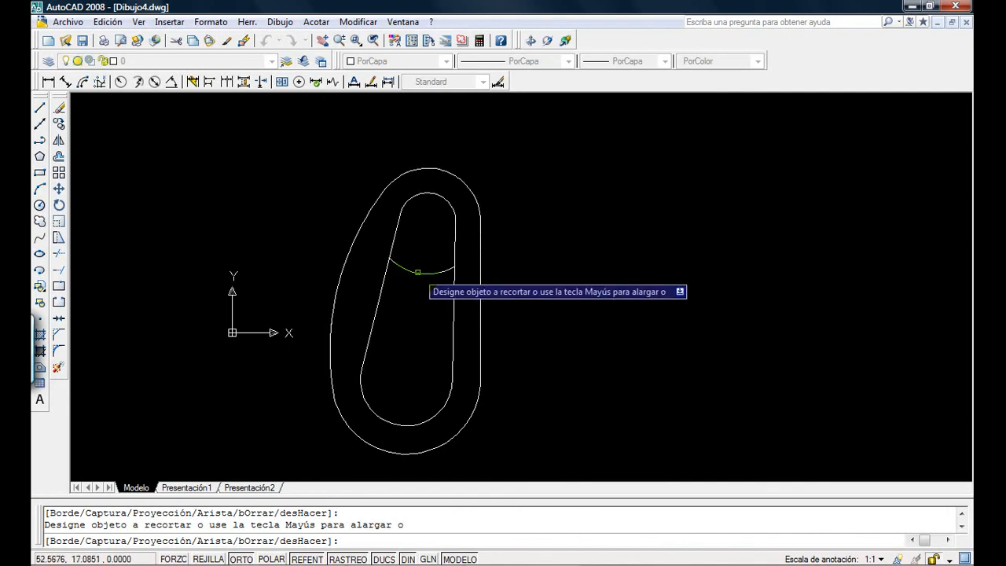
key(Escape)
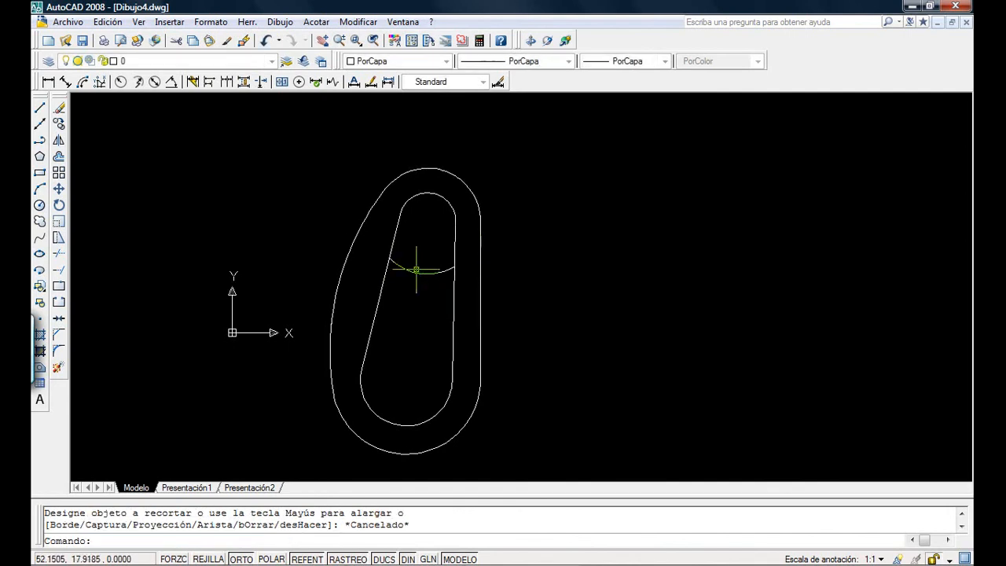
Erase the leftover piece of the radius 15 circle inside the inner contour.
click(420, 270)
click(409, 271)
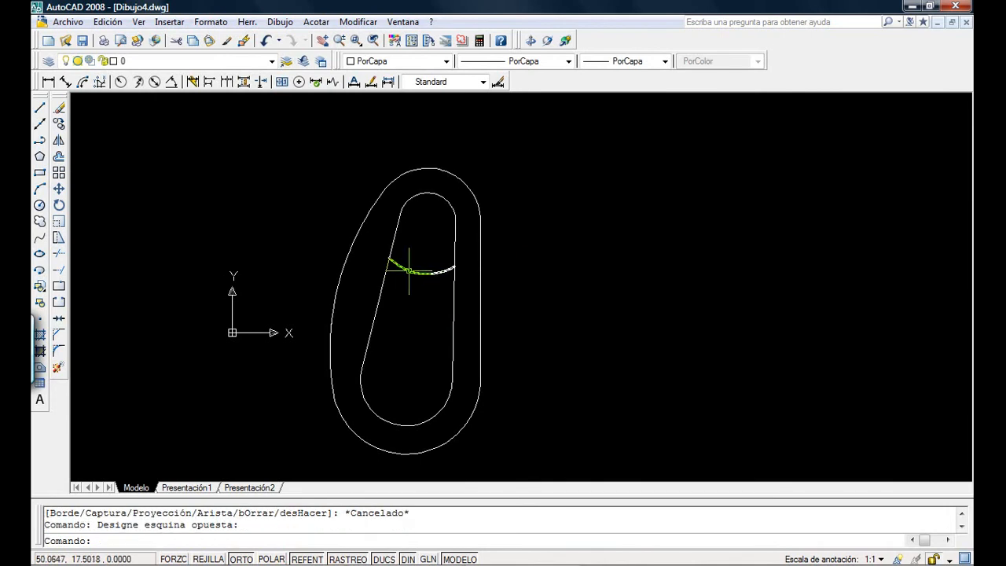
key(Delete)
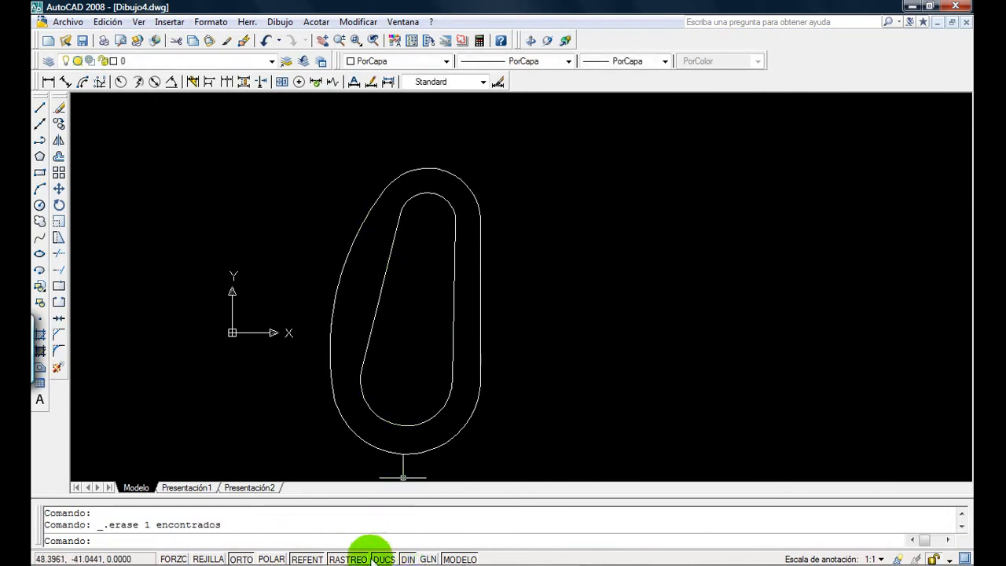
Examine the centre lines of the figure in the practice 8 PDF, and return to AutoCAD.
click(315, 549)
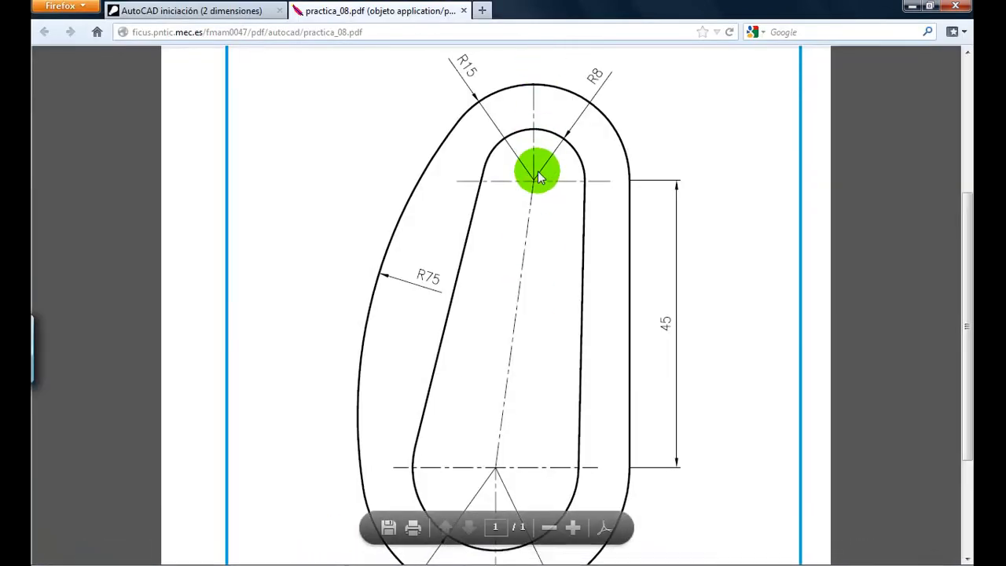
scroll(539, 179, down, 1)
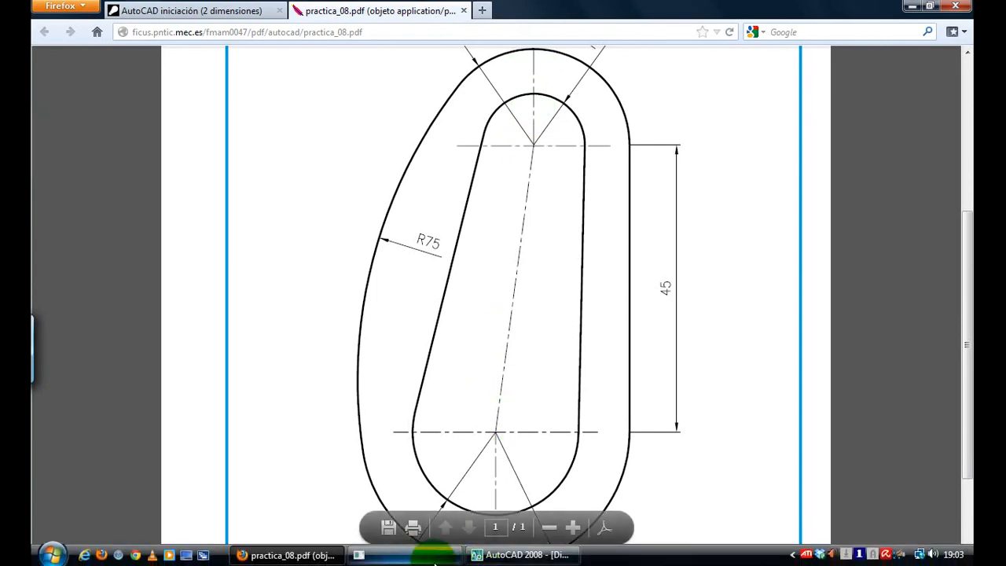
click(487, 556)
Draw the axis lines from the top of the outer contour through the upper and lower arc centres to the contour's bottom.
click(39, 107)
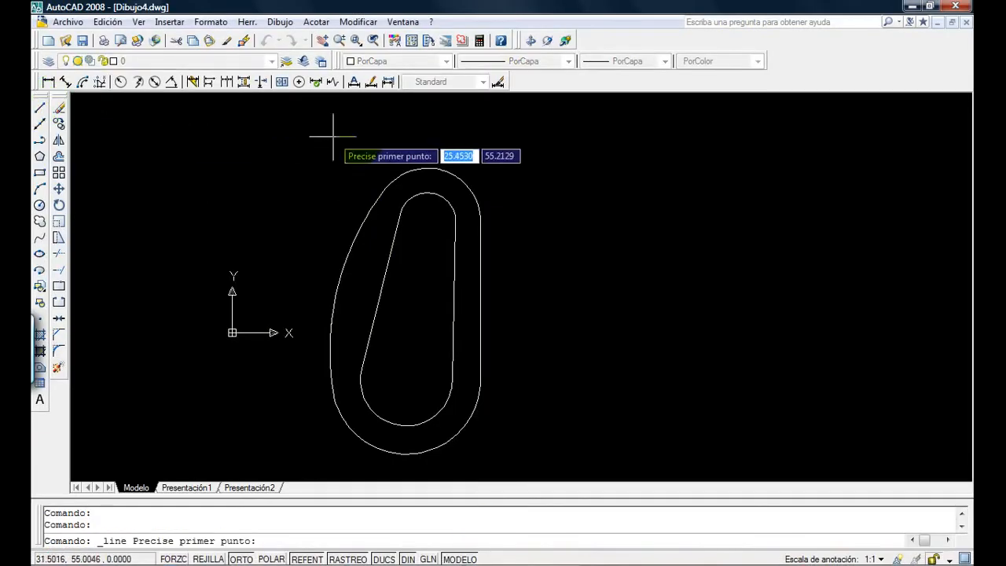
click(427, 168)
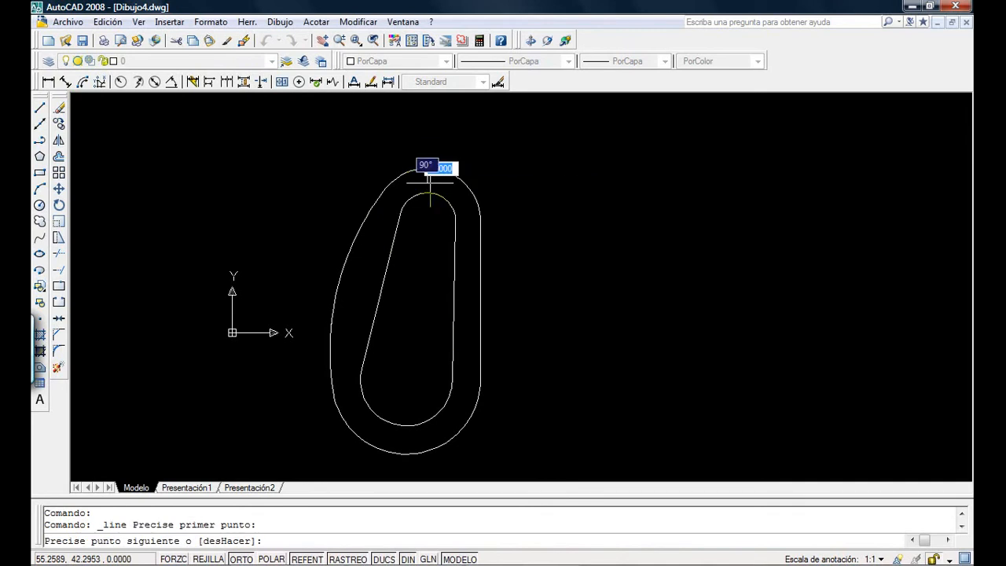
shift+right_click(425, 252)
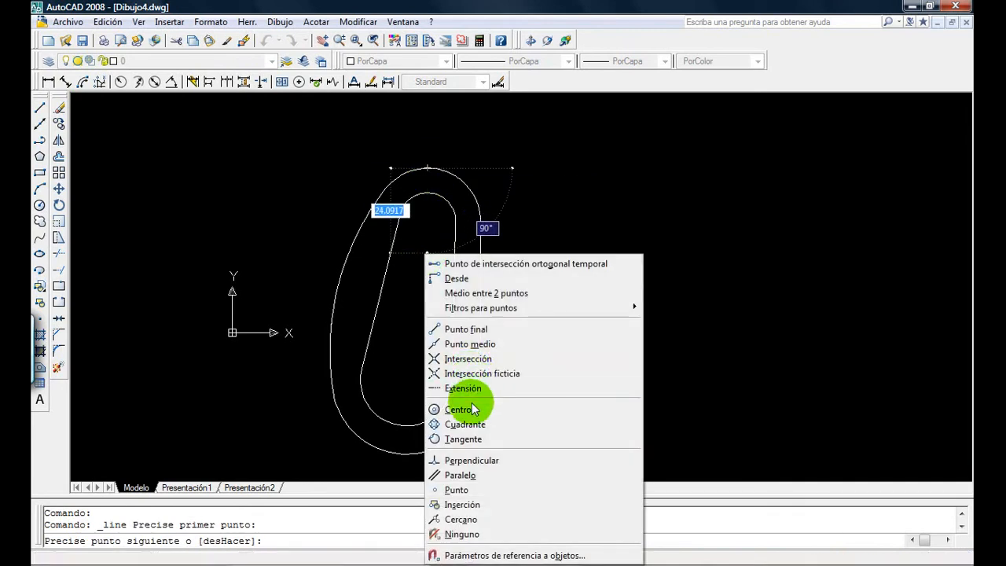
click(444, 409)
click(427, 222)
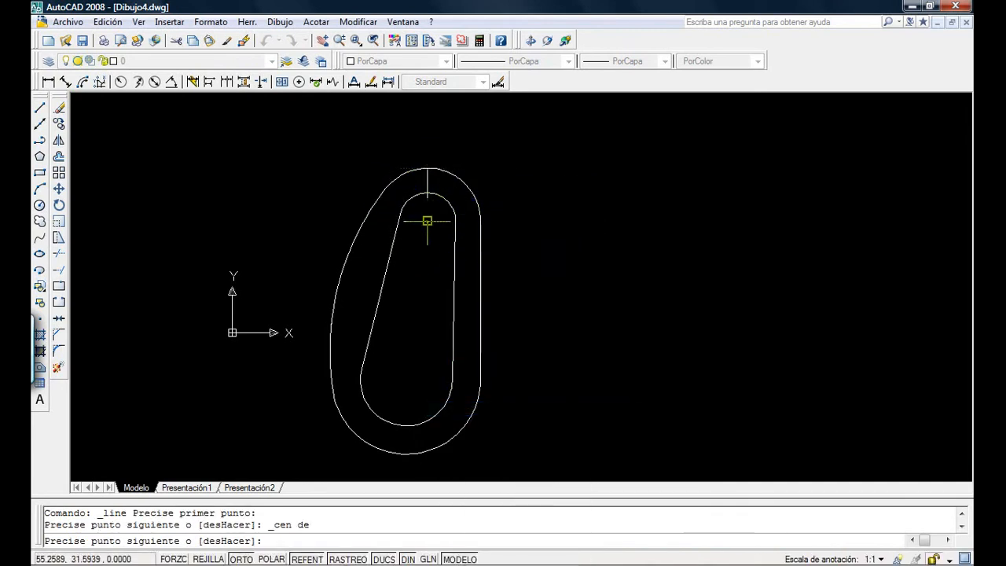
shift+right_click(405, 379)
click(437, 218)
click(406, 382)
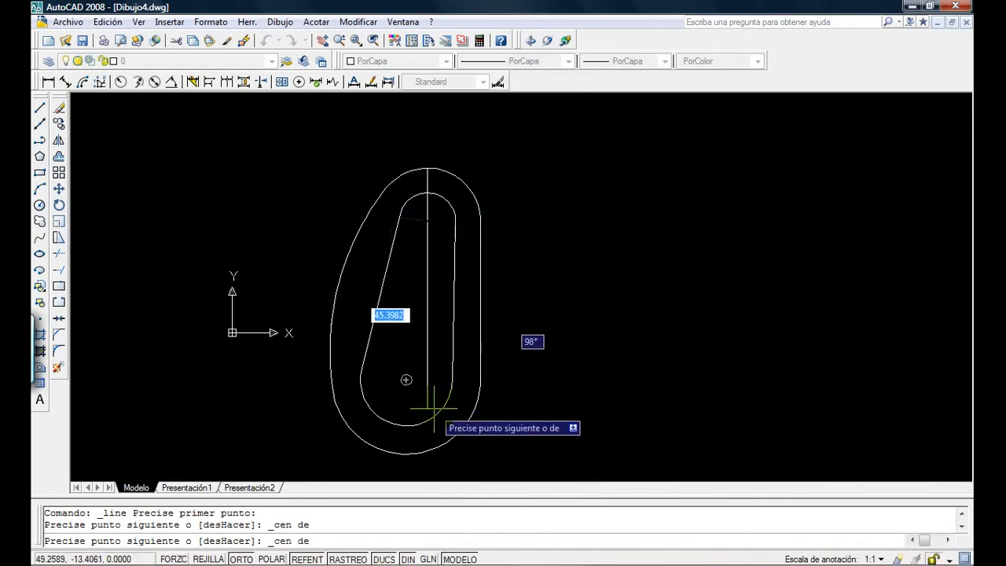
click(406, 453)
key(Escape)
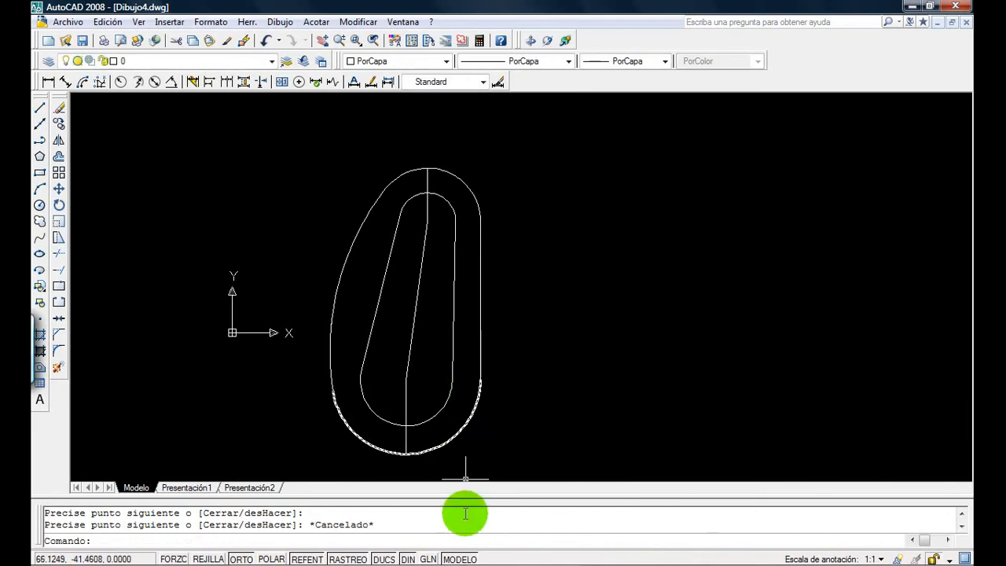
Examine the horizontal axes and radius dimensions at both arc centres in the practice 8 PDF, and return to AutoCAD.
click(405, 556)
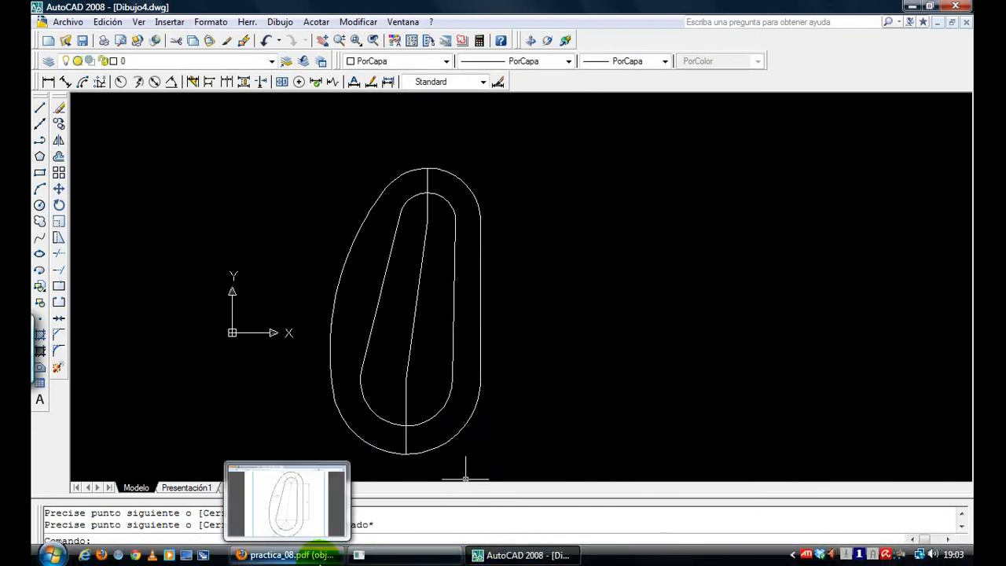
click(321, 558)
scroll(586, 446, down, 2)
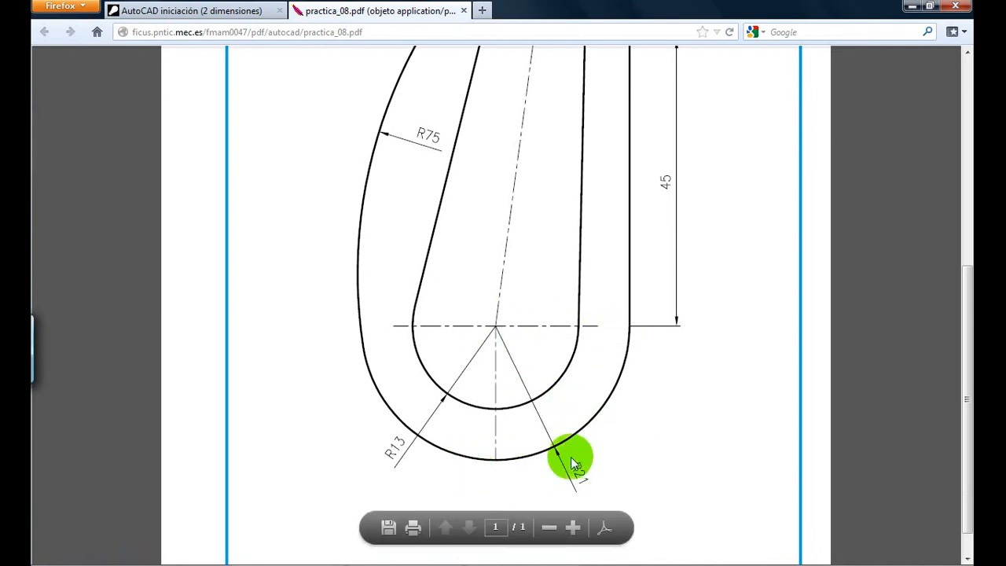
scroll(570, 452, up, 6)
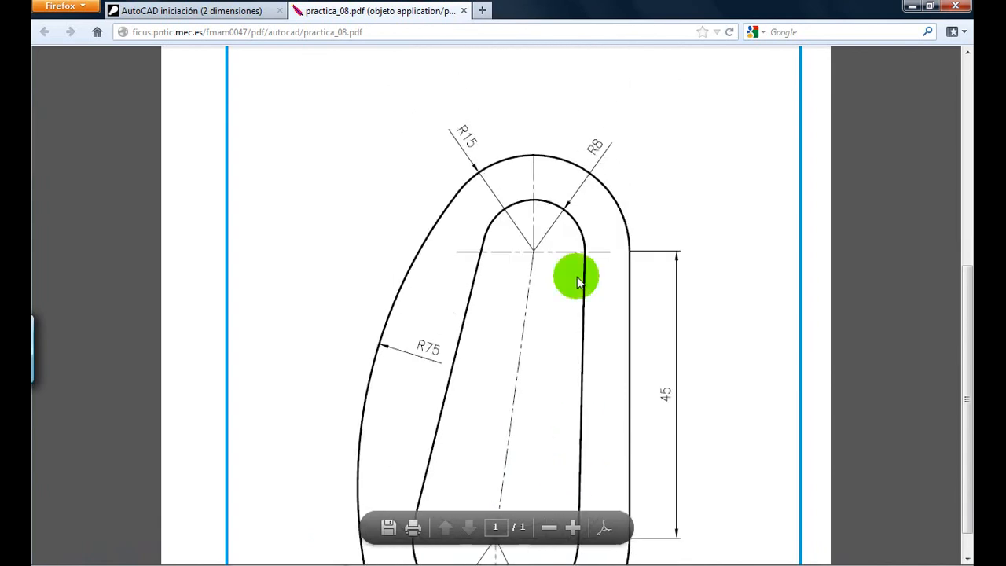
click(491, 560)
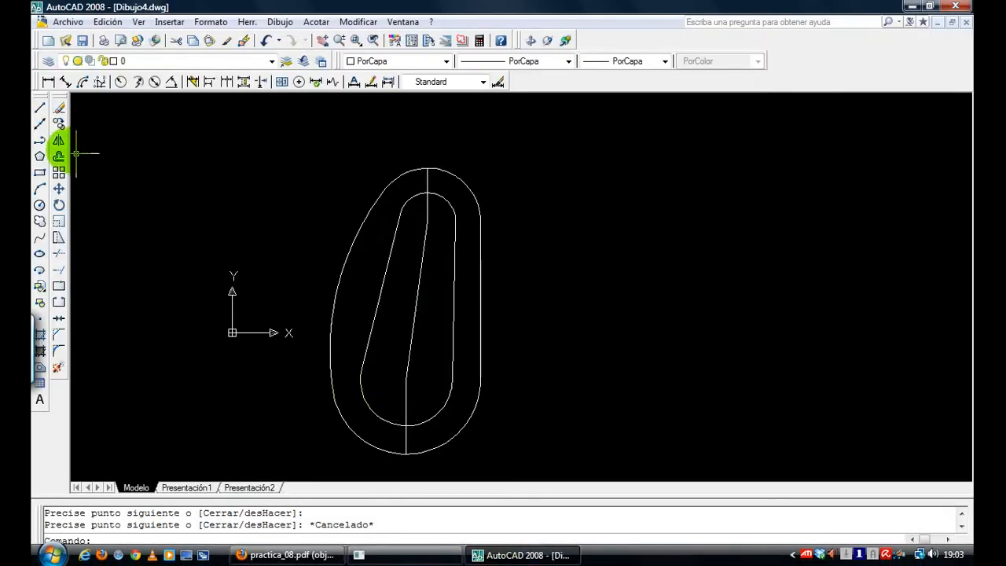
click(40, 108)
scroll(397, 180, up, 2)
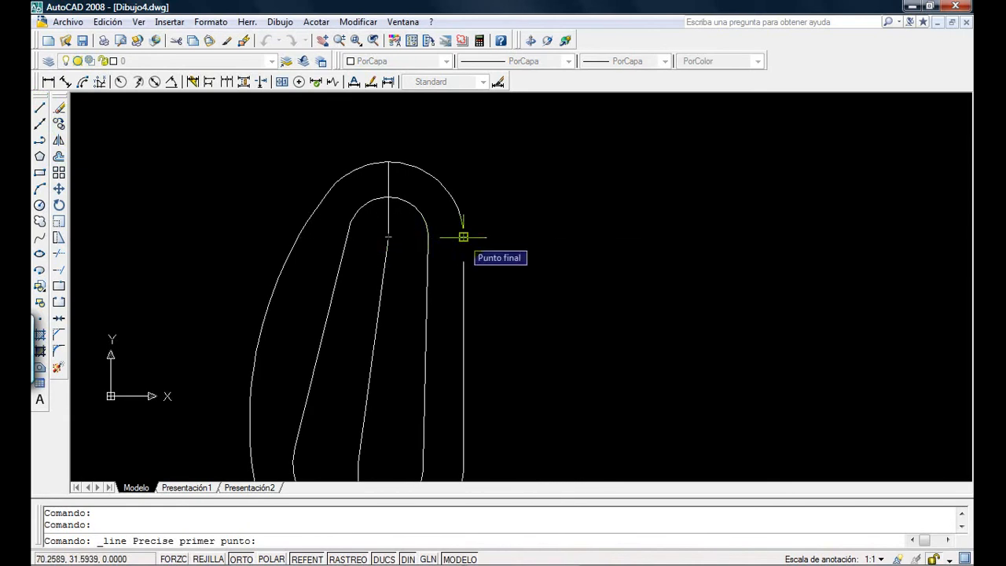
text(21)
key(Return)
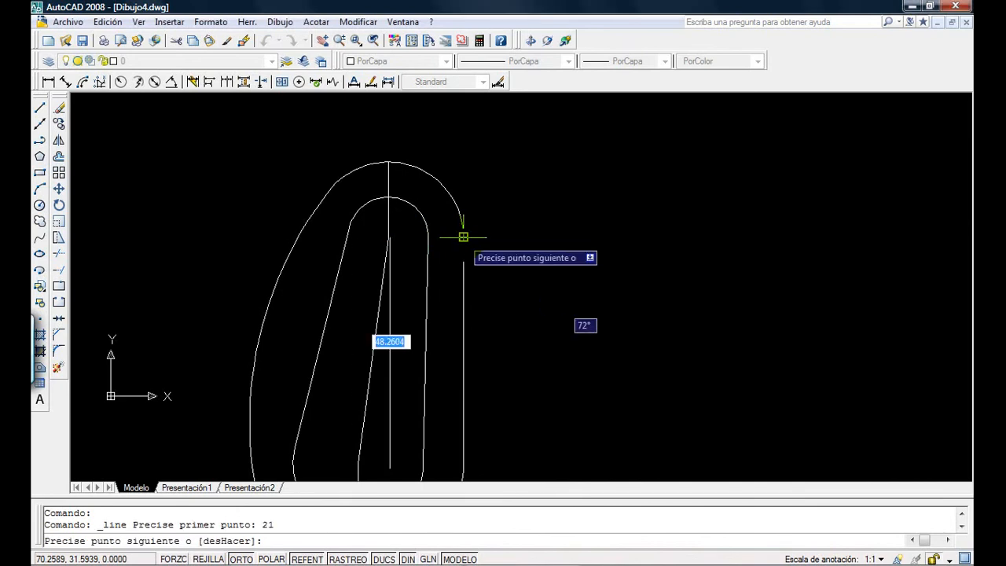
key(Escape)
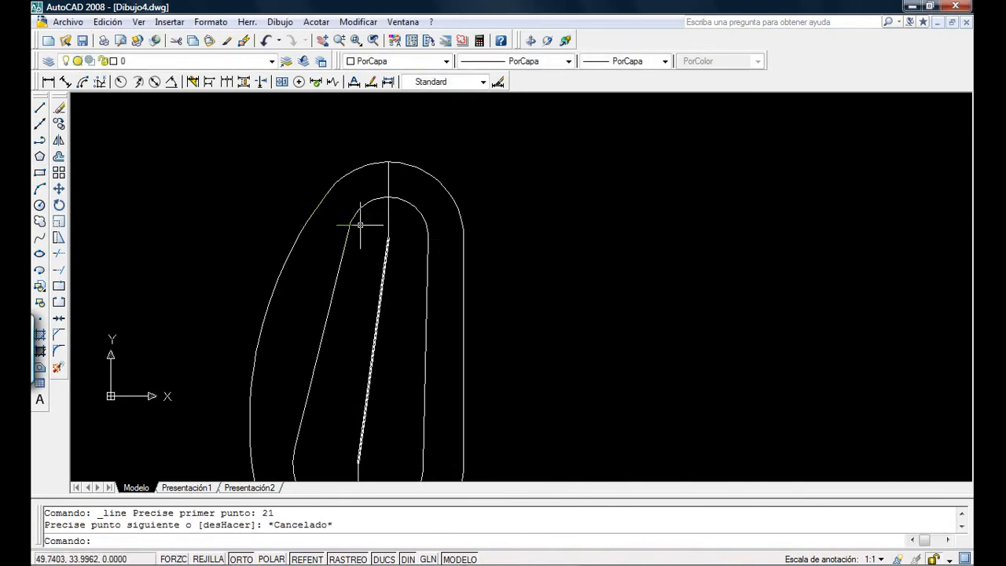
Draw a horizontal line from the upper arc centre to the right end of the radius 15 arc.
click(43, 109)
click(388, 236)
click(464, 235)
key(Escape)
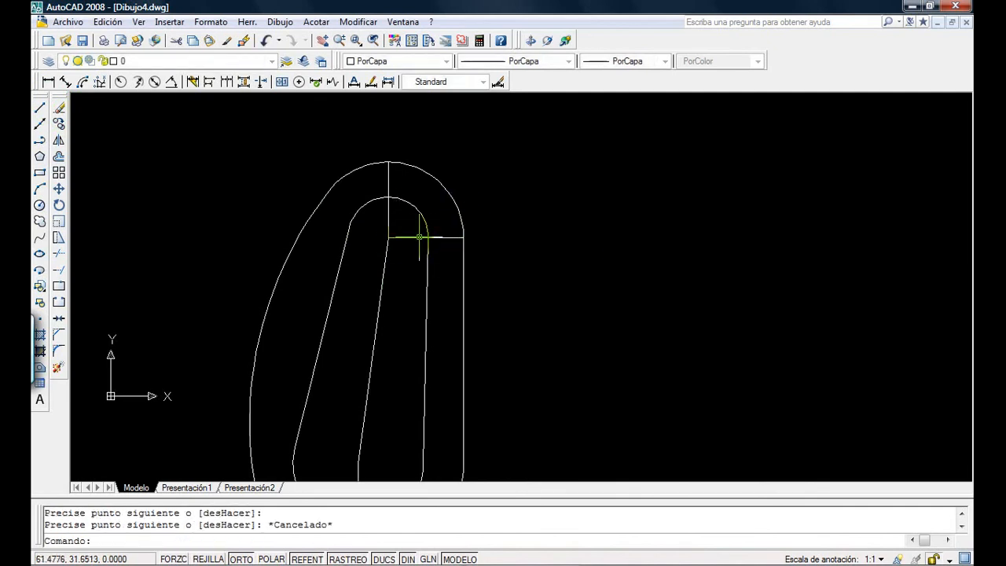
Try to stretch the left end of the upper horizontal axis 21 units to the left, and undo it.
click(388, 235)
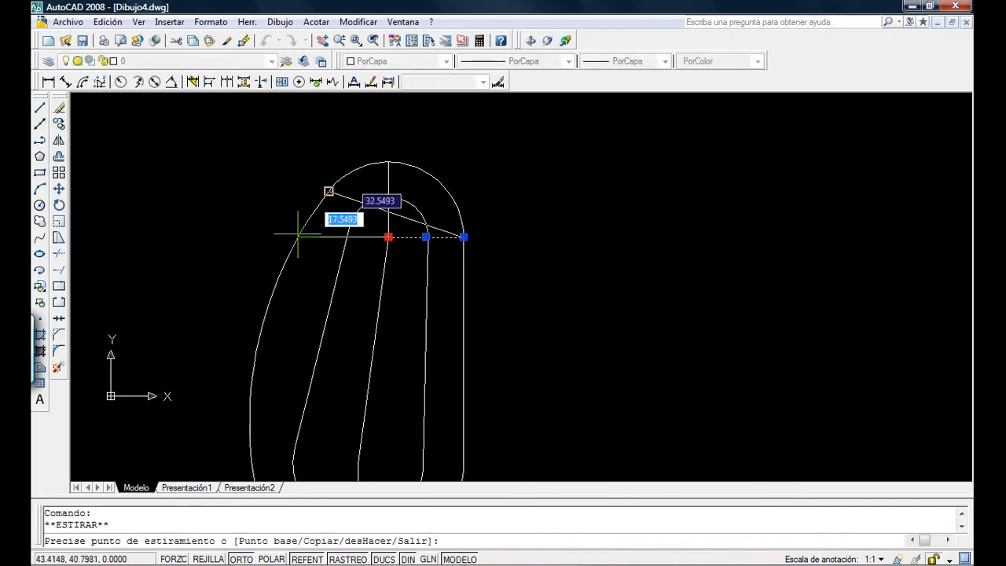
text(21)
key(Return)
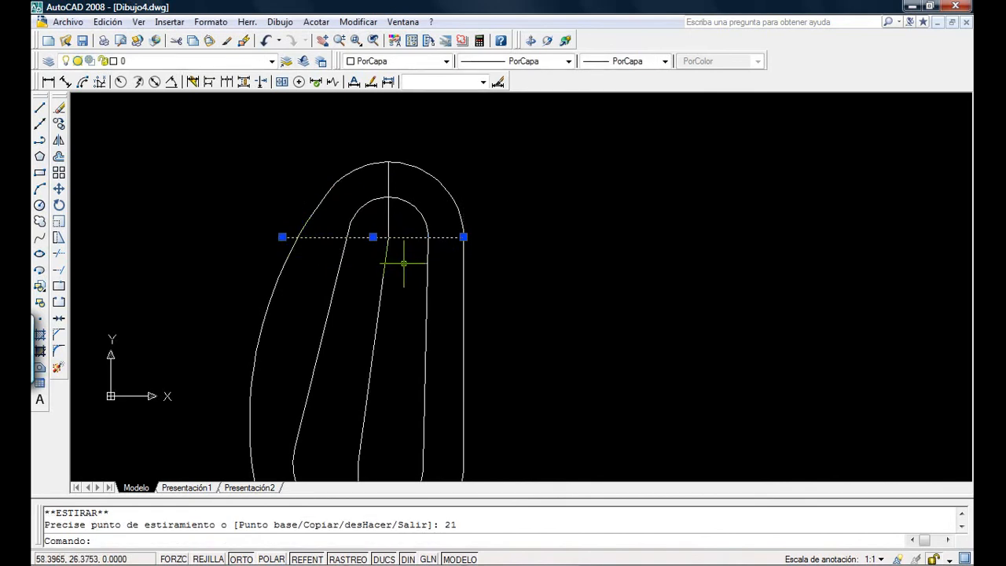
key(ctrl+z)
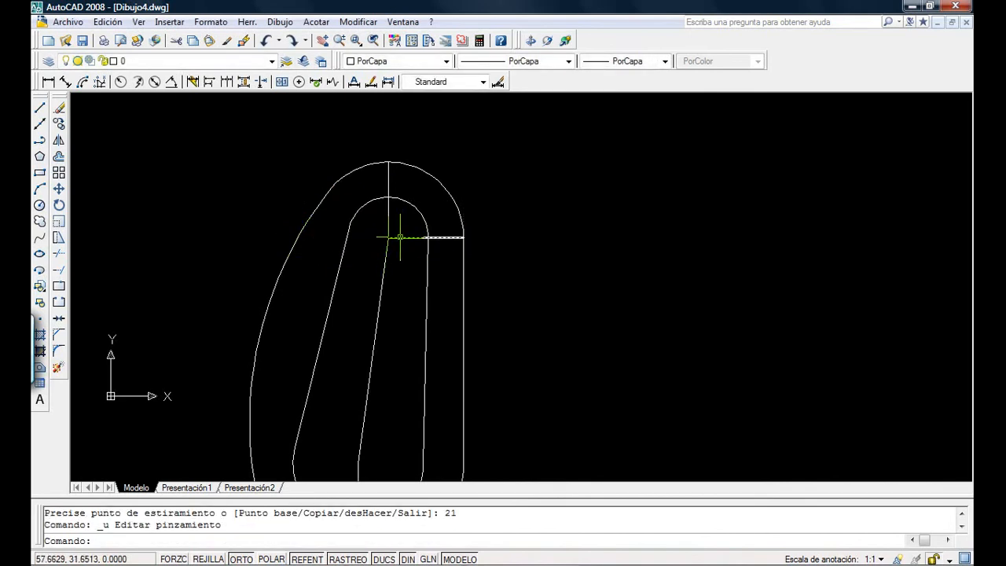
Stretch the left end of the upper horizontal axis 15 units to the left.
click(400, 237)
click(387, 237)
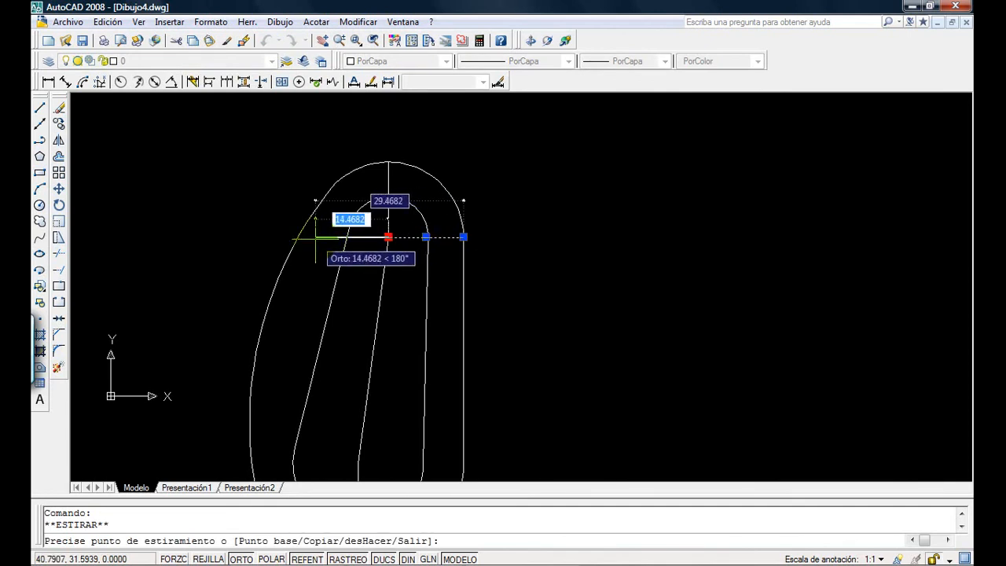
text(15)
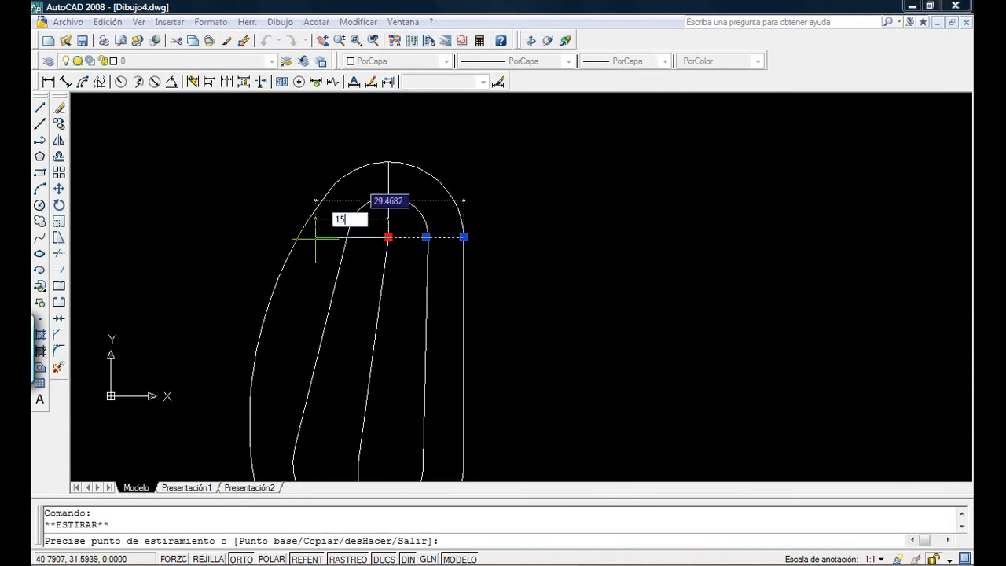
key(Return)
key(Escape)
Draw a horizontal line from the lower arc centre to the right end of the outer lower arc.
scroll(490, 301, down, 2)
scroll(510, 235, up, 3)
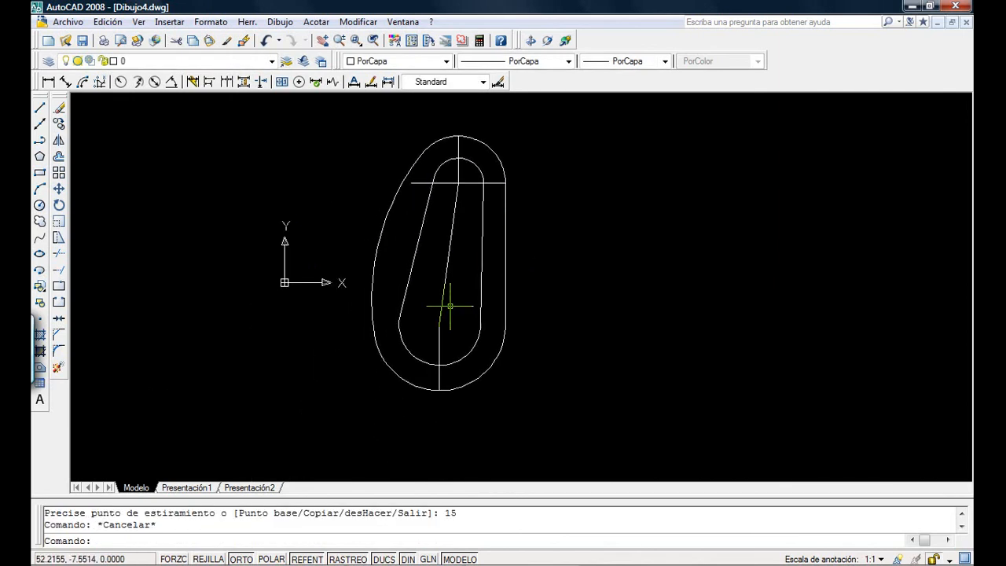
click(39, 108)
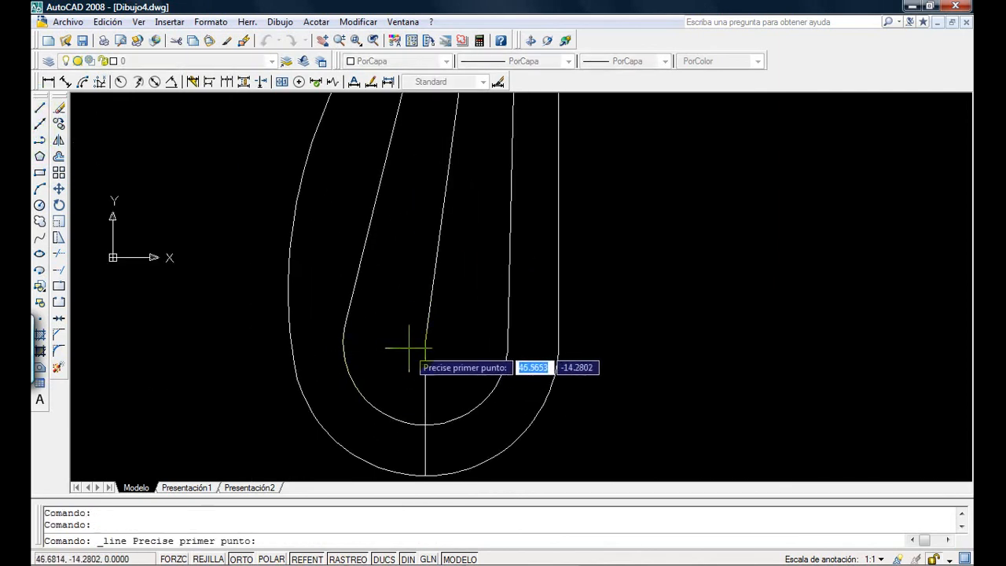
click(425, 342)
click(558, 342)
key(Escape)
Stretch the left end of the lower horizontal axis 21 units to the left.
click(462, 342)
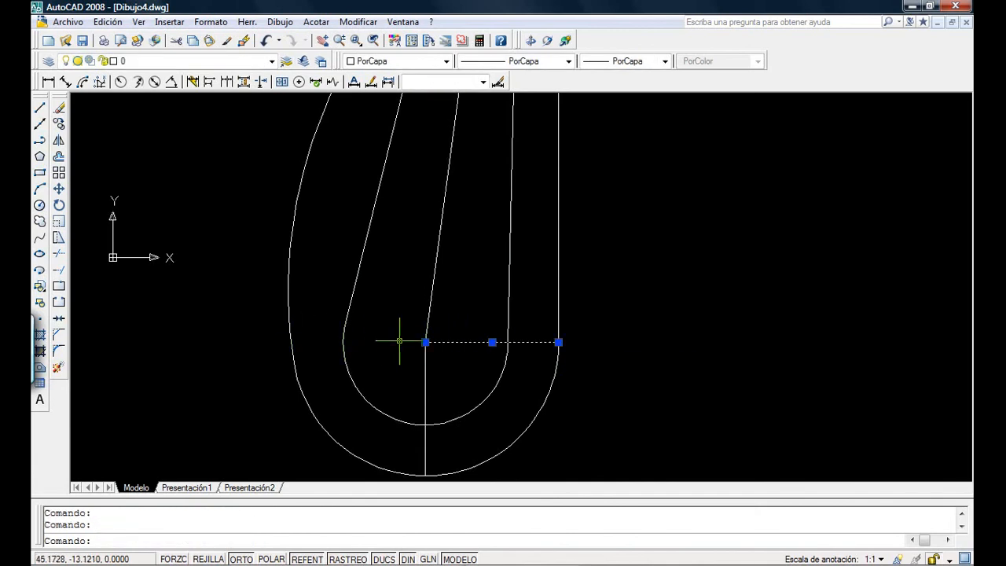
click(425, 342)
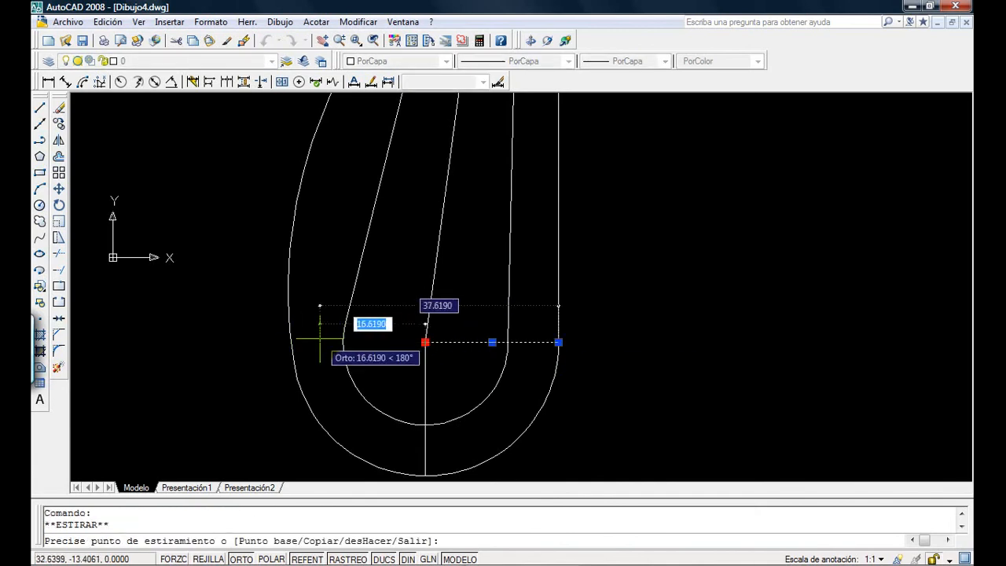
text(21)
key(Return)
key(Escape)
Create two new layers and name the second one figura.
scroll(461, 297, down, 4)
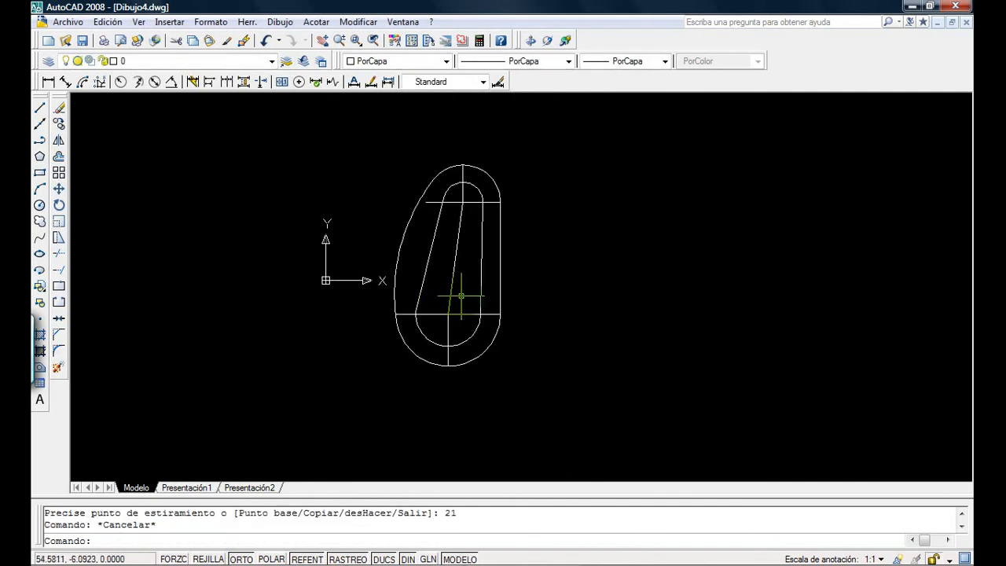
click(48, 61)
click(246, 136)
click(247, 136)
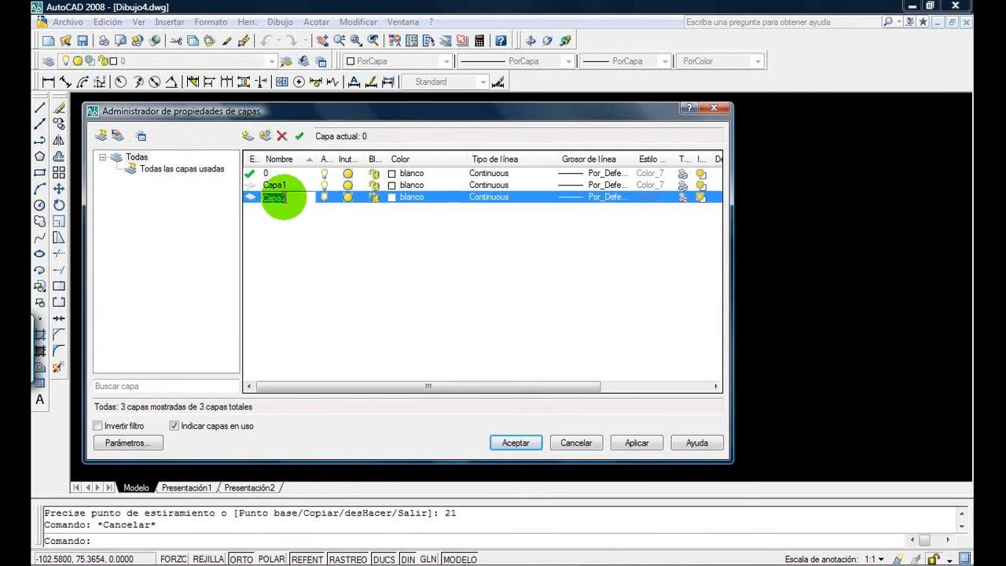
key(Return)
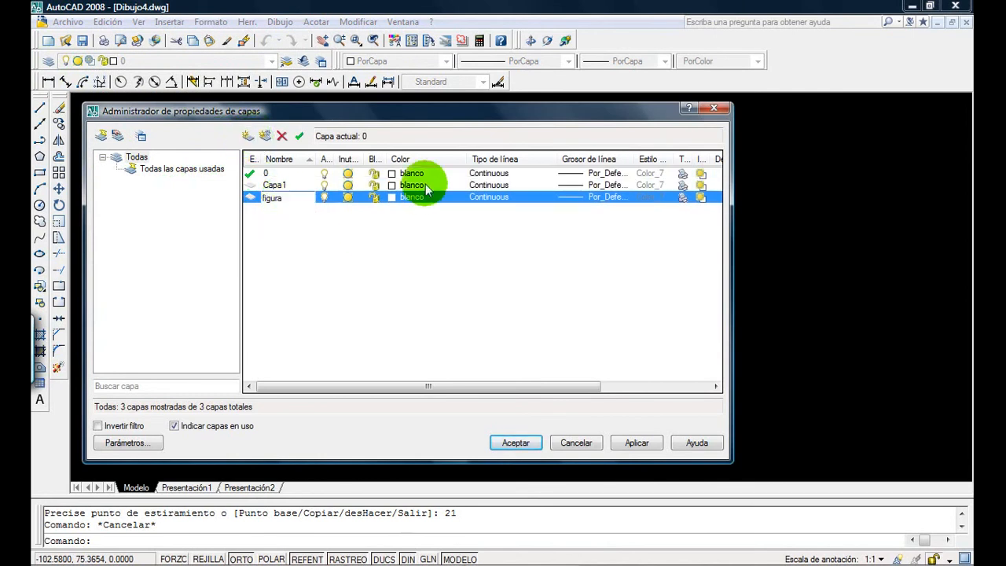
Set the figura layer's colour to magenta and its lineweight to 0.80 mm.
click(397, 200)
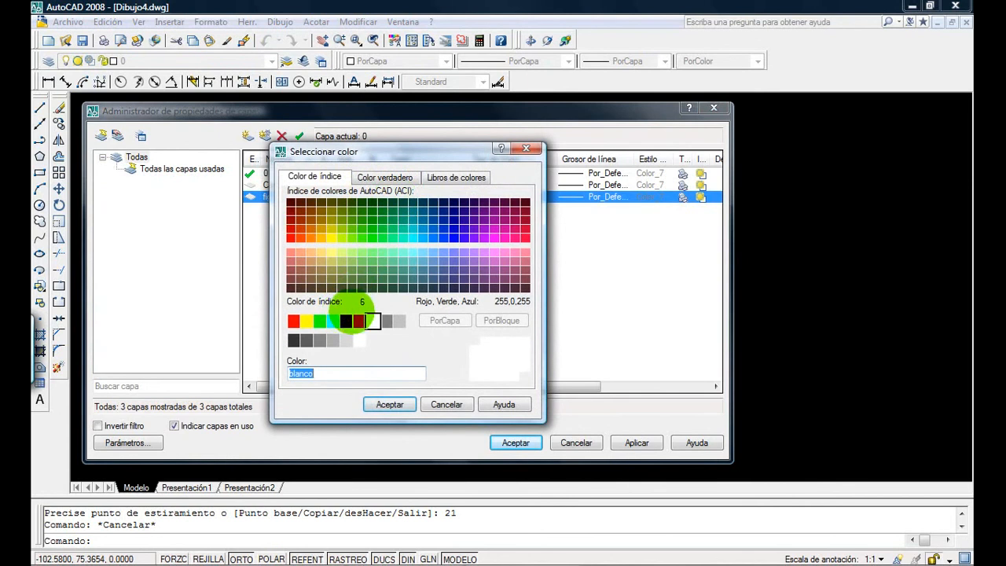
click(346, 320)
click(359, 320)
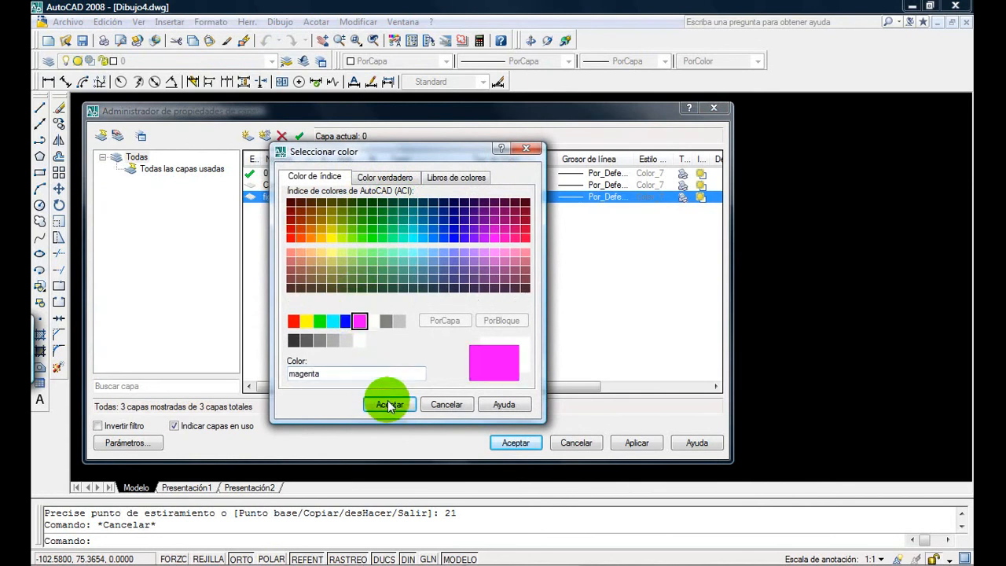
click(389, 404)
click(595, 197)
scroll(424, 291, down, 3)
click(362, 320)
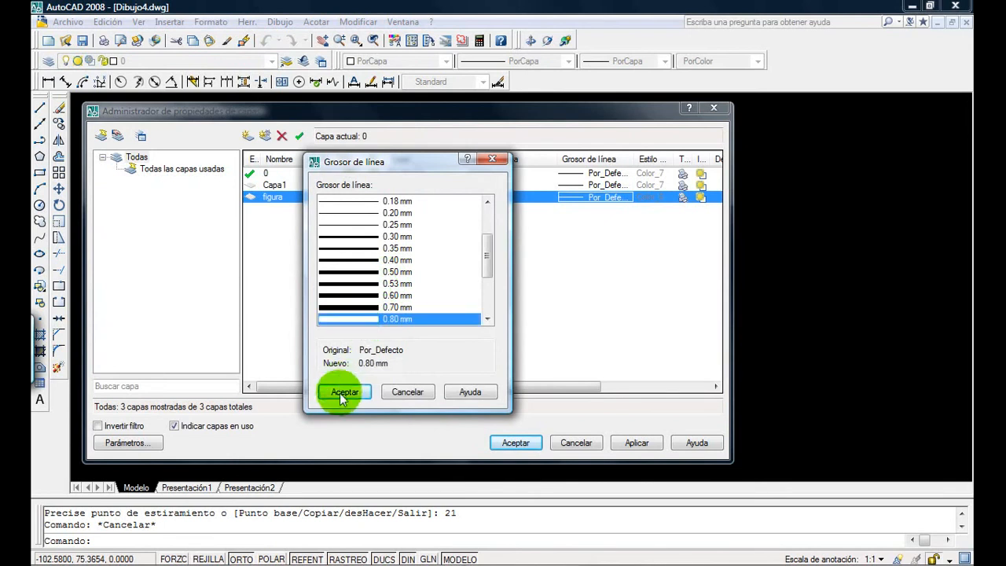
click(345, 392)
Rename the layer Capa1 as ejes and set its colour to yellow (amarillo).
click(275, 185)
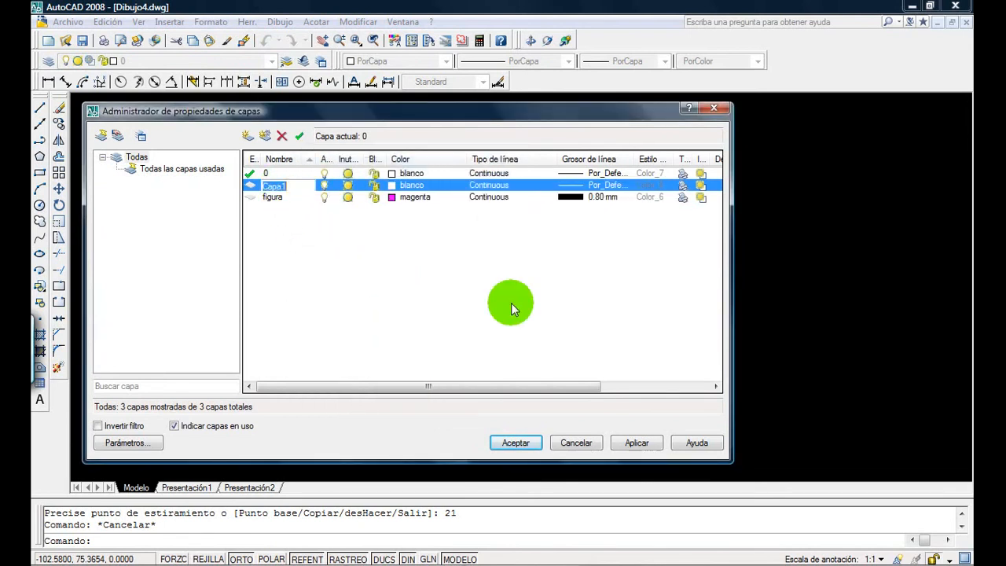
text(ejes)
click(391, 188)
click(307, 321)
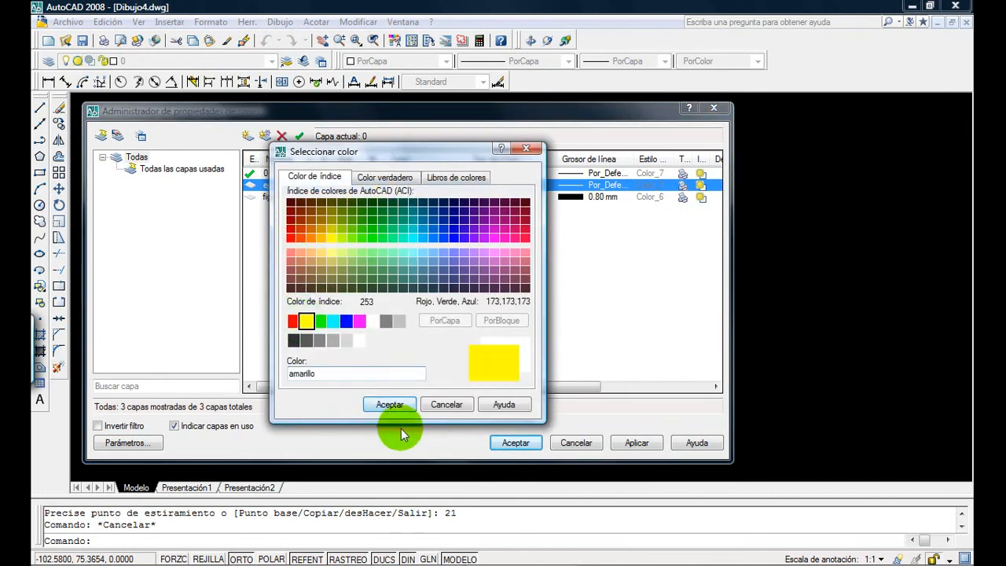
click(391, 404)
Load the ACAD_ISO08W100 linetype and assign it to the ejes layer.
click(493, 186)
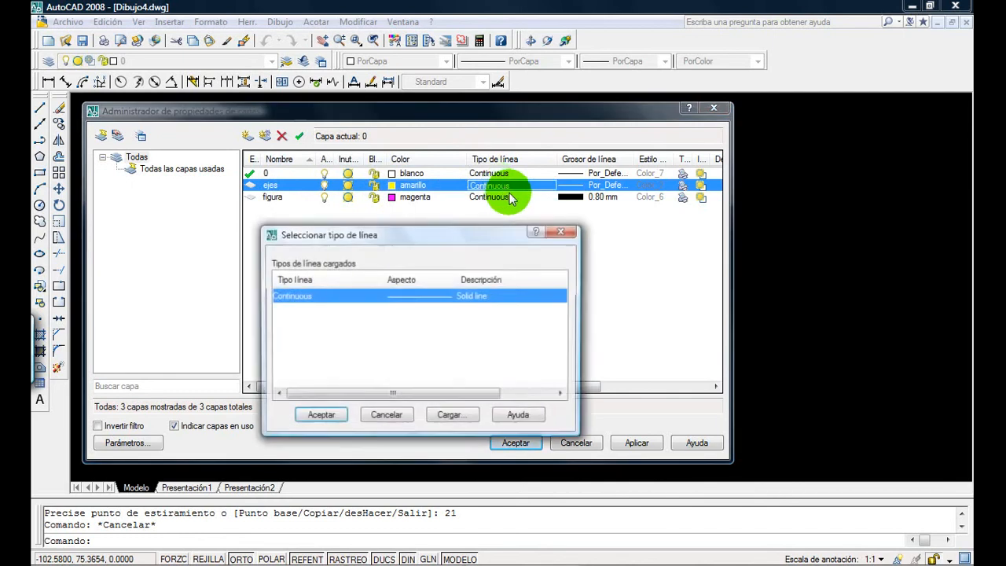
click(451, 416)
click(319, 344)
click(329, 382)
click(324, 297)
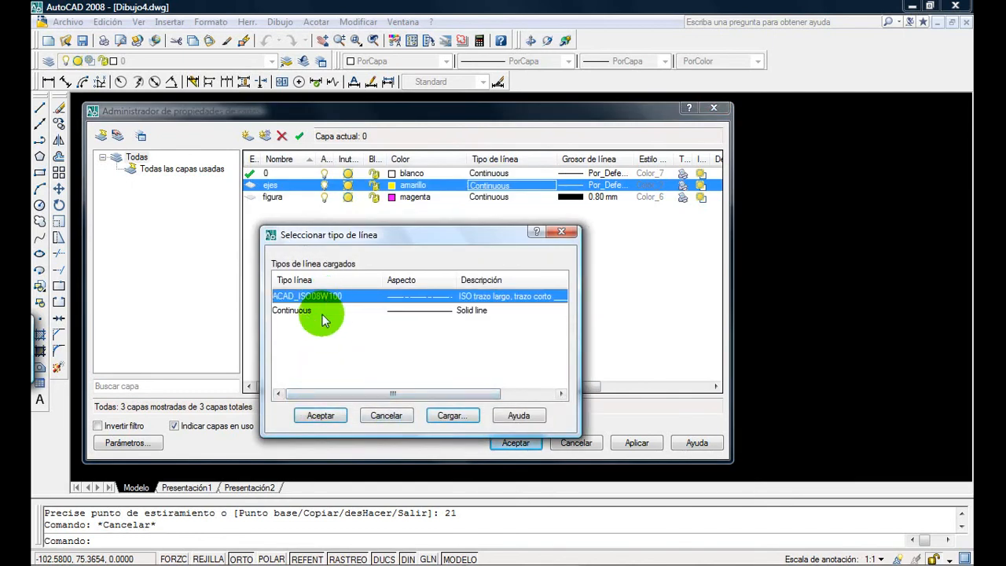
click(320, 419)
Set the ejes layer's lineweight to 0.20 mm and apply the layer settings.
click(601, 186)
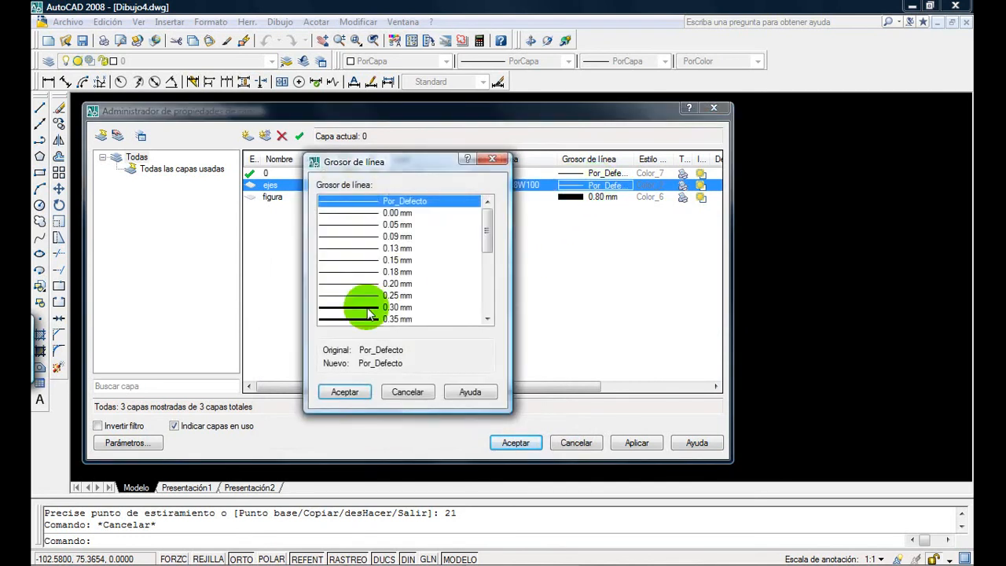
click(374, 284)
click(345, 392)
click(636, 441)
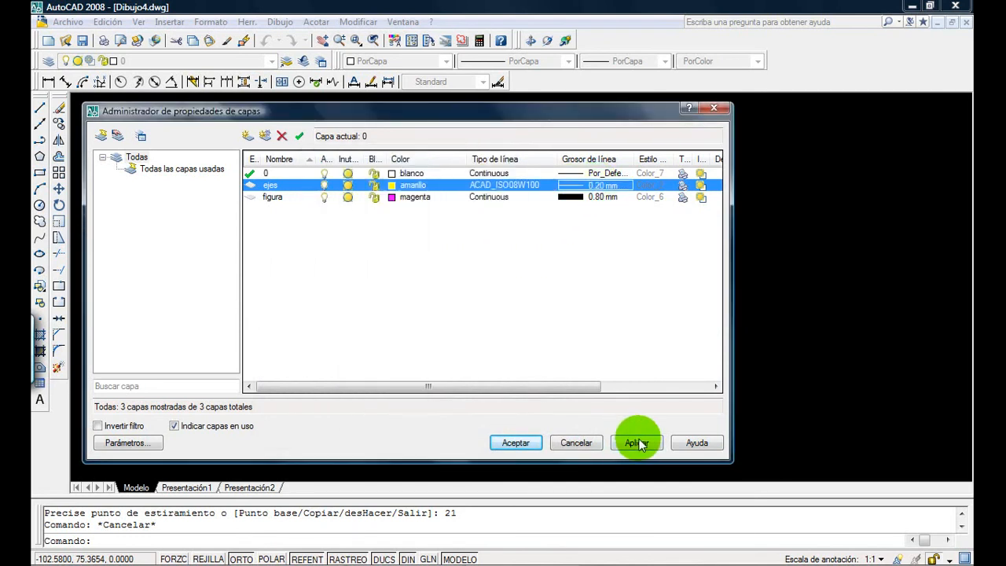
click(516, 442)
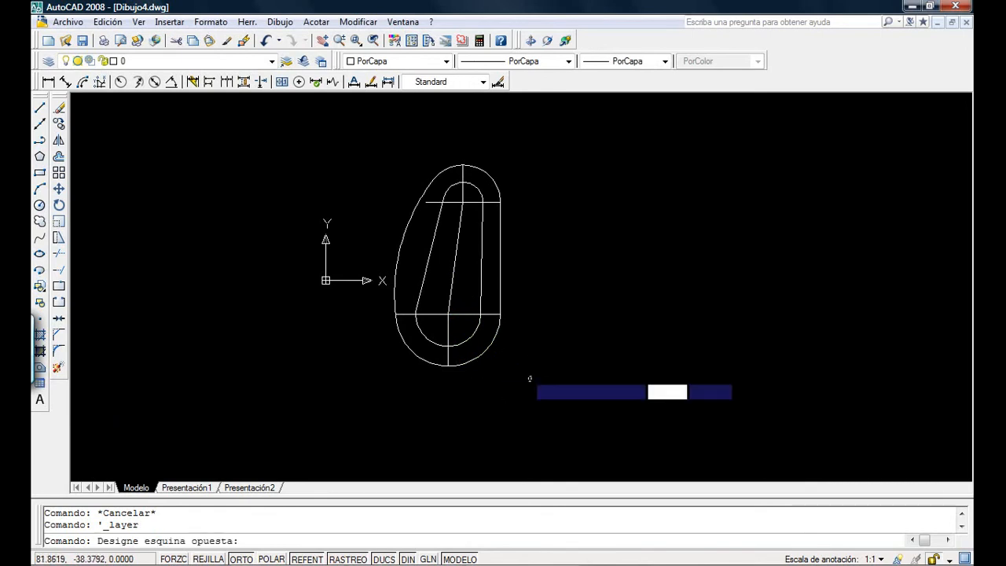
Move all lines and arcs of the inner and outer contours to the figura layer.
click(479, 319)
click(502, 269)
click(478, 257)
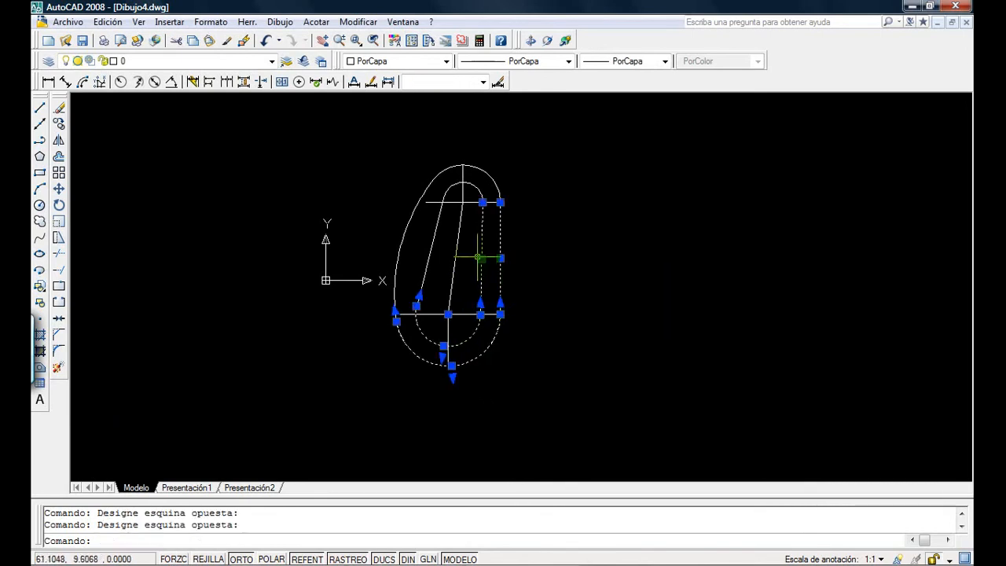
click(508, 187)
click(470, 174)
click(430, 269)
click(400, 241)
click(157, 61)
click(135, 100)
key(Escape)
Move the horizontal axes, the vertical axis segments and the line joining the arc centres to the ejes layer.
click(446, 310)
click(456, 325)
click(464, 329)
click(442, 303)
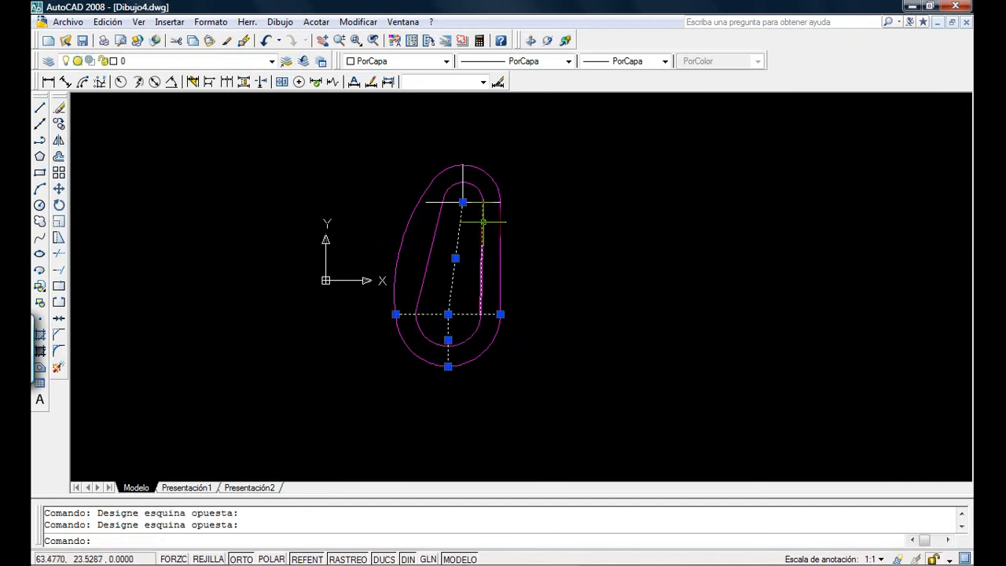
click(464, 206)
click(430, 164)
click(167, 62)
click(165, 88)
key(Escape)
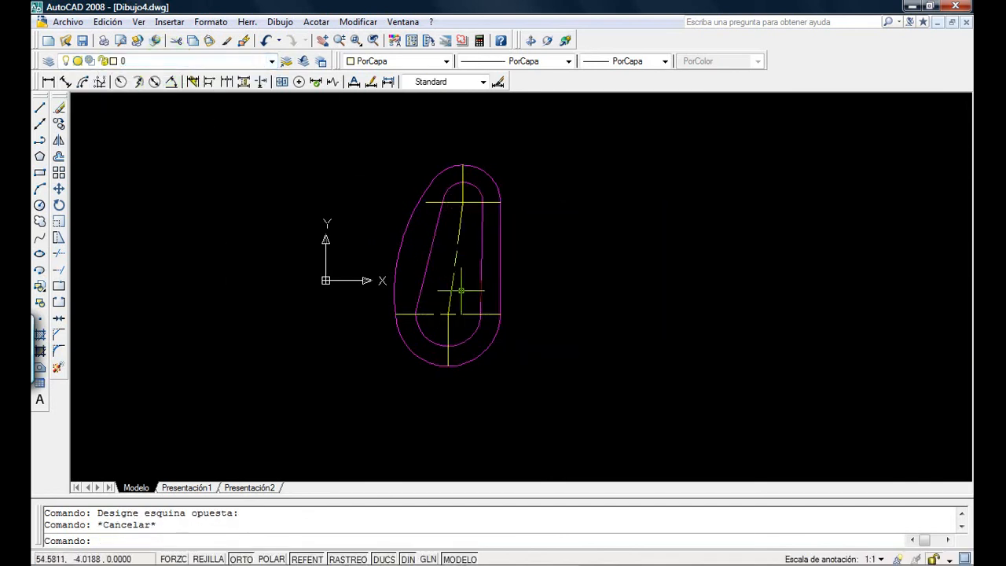
Set the global linetype scale (LTSCALE) to 0.5 and regenerate the drawing.
text(ltscal)
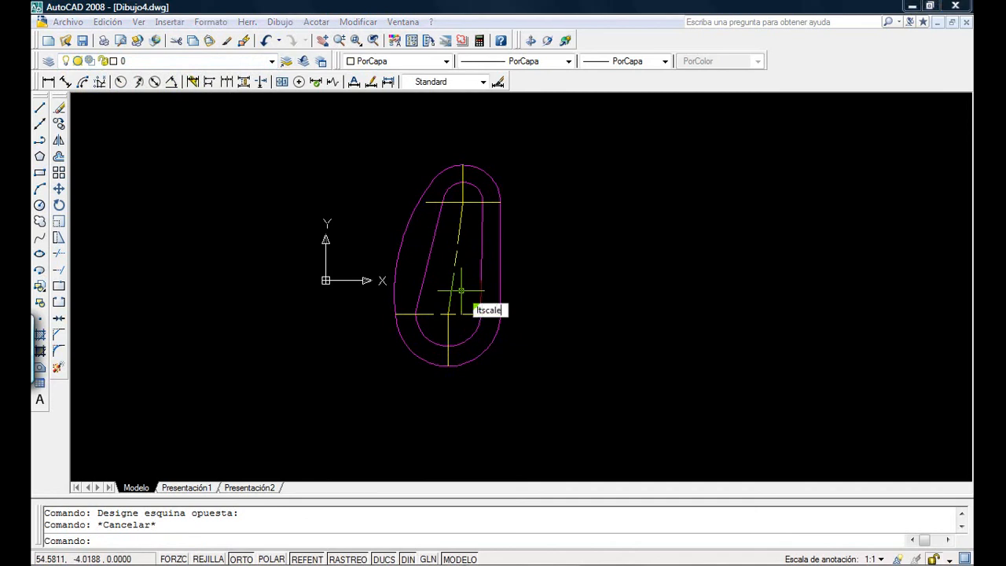
text(e)
key(Return)
text(0.5)
key(Return)
text(re)
key(Return)
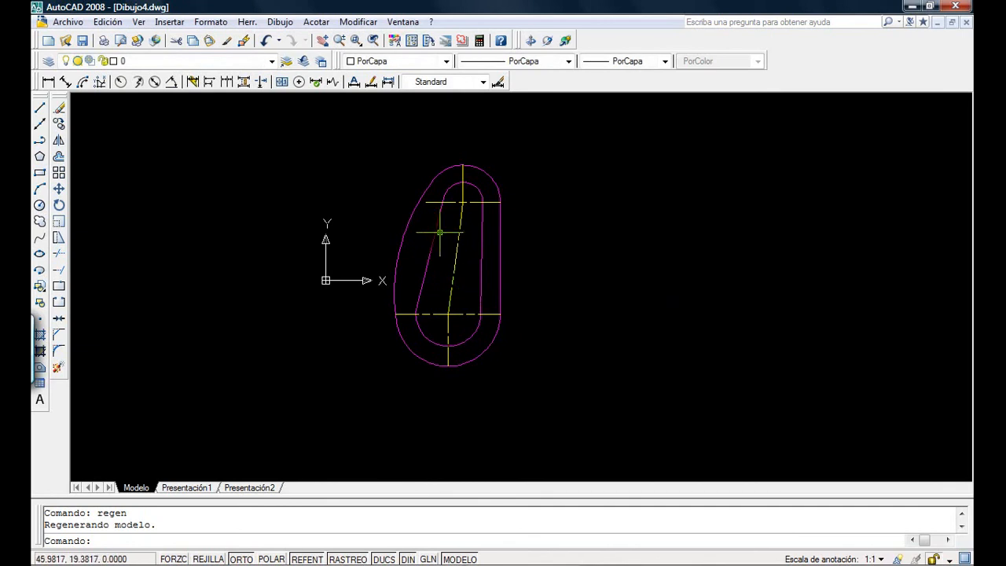
Fit the whole figure in the view and turn on the lineweight display.
drag(356, 39, 356, 197)
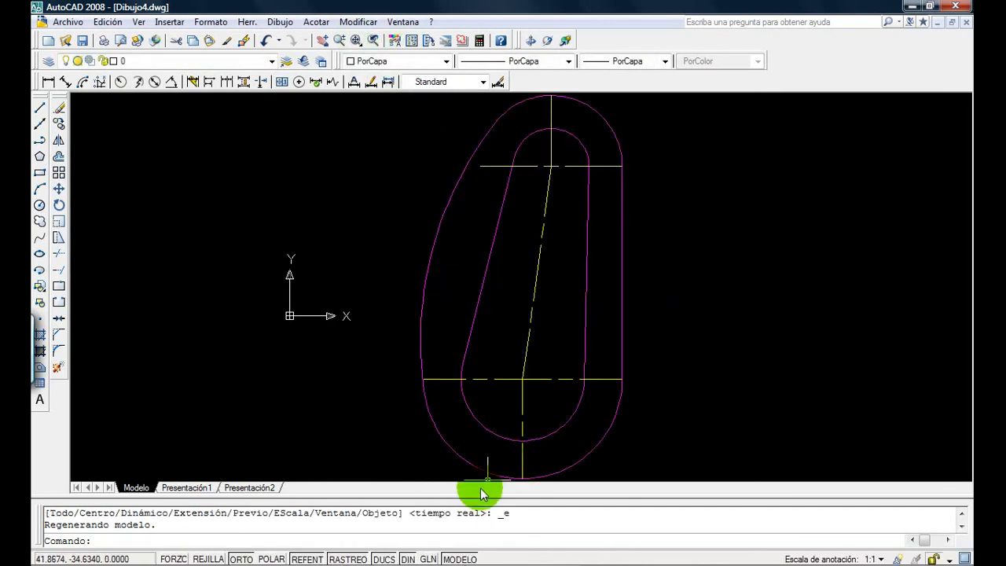
click(429, 559)
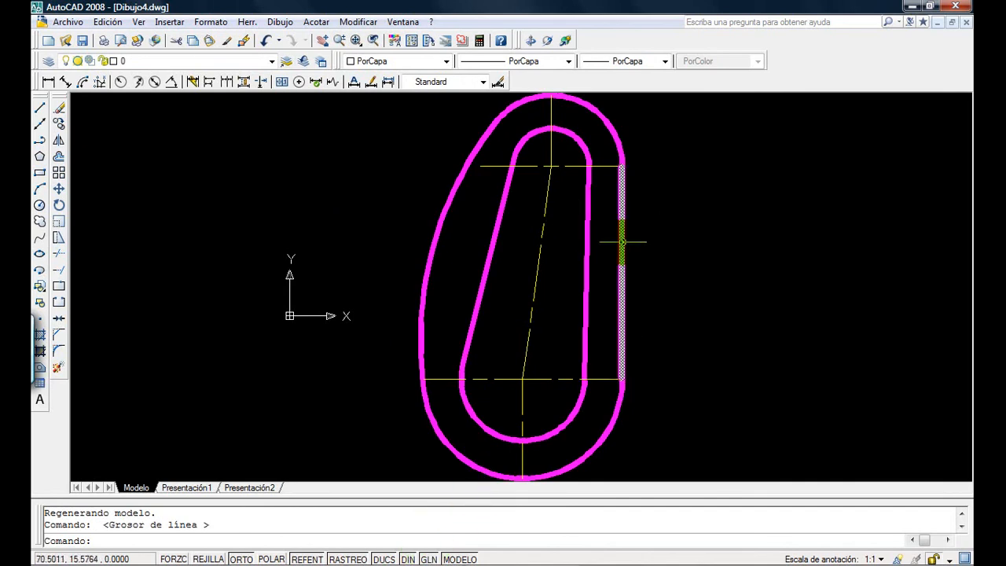